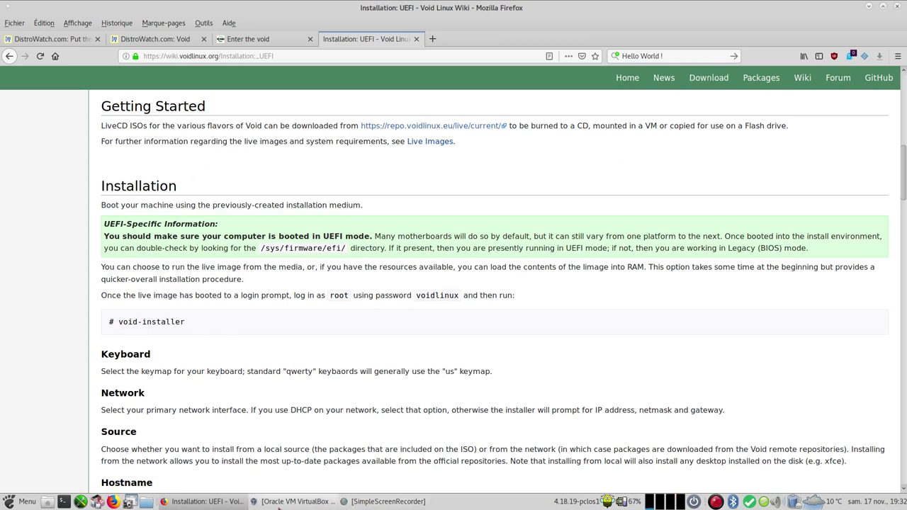
# Step: Start the VOID virtual machine and boot its first Void Linux GRUB entry
pyautogui.click(332, 501)
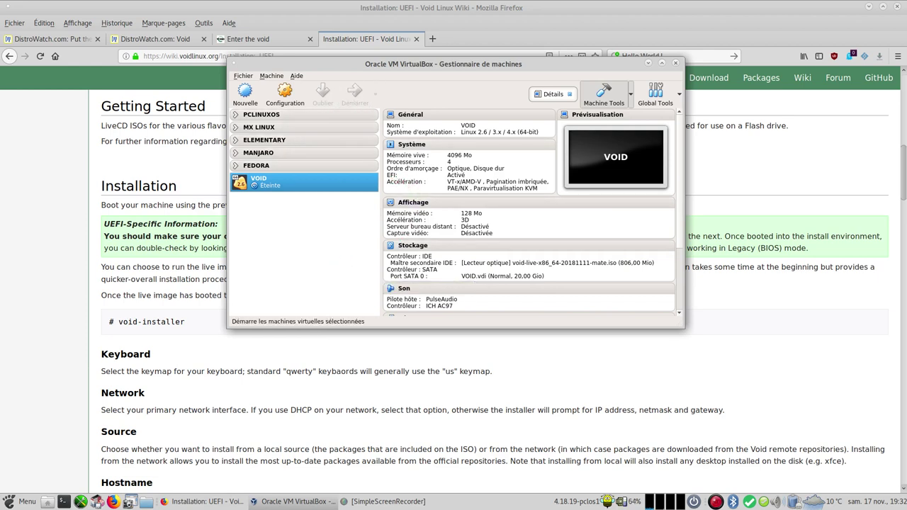
pyautogui.click(351, 94)
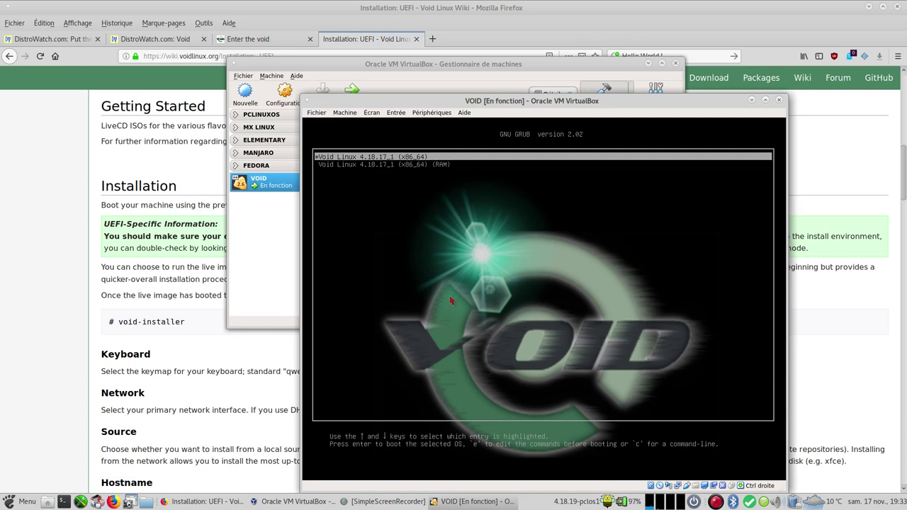
pyautogui.press('Return')
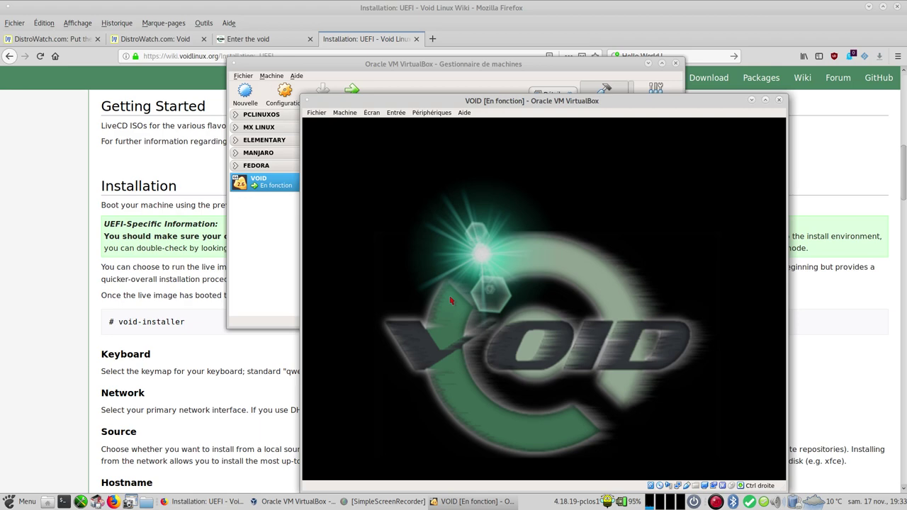
pyautogui.click(30, 298)
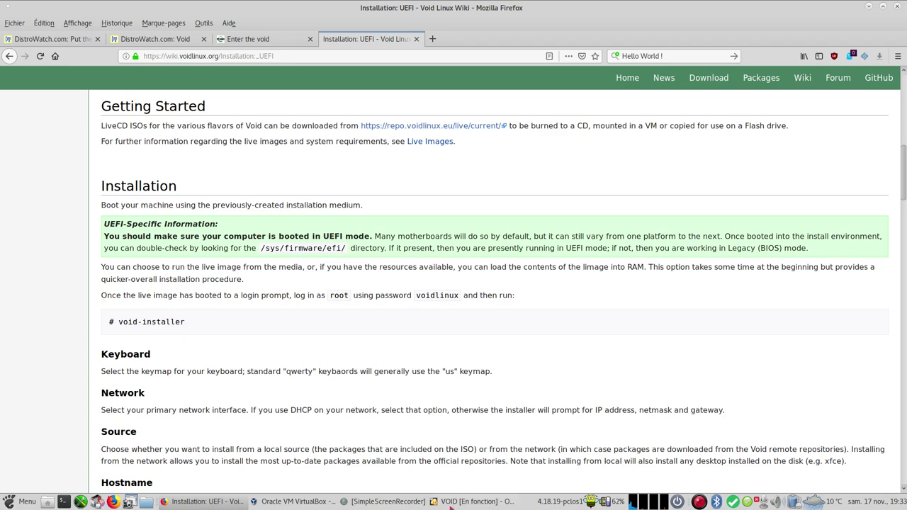
pyautogui.click(454, 504)
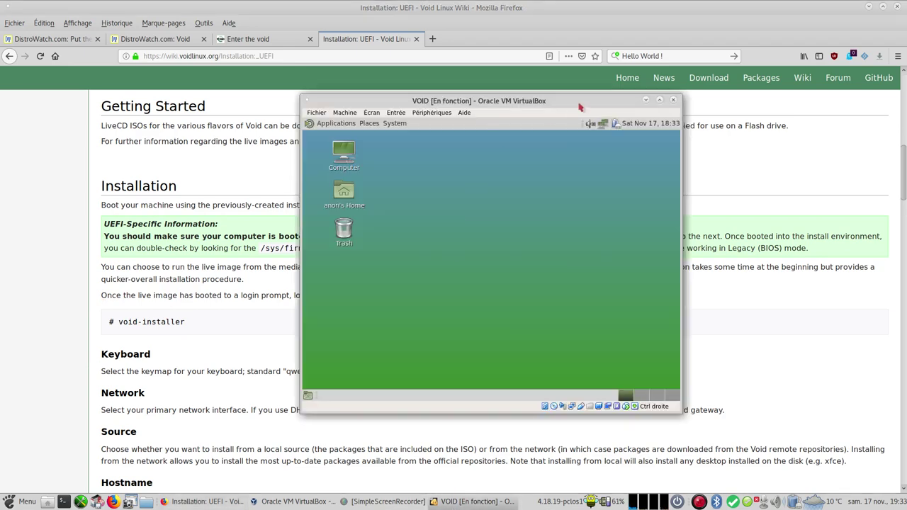
# Step: Reposition the VOID machine window and maximize it to fill the screen
pyautogui.moveTo(546, 106); pyautogui.dragTo(475, 81)
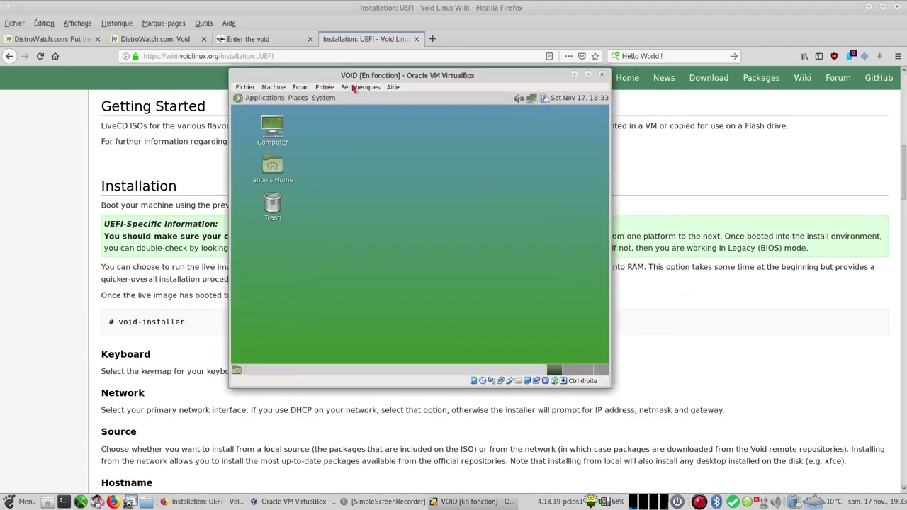
pyautogui.click(277, 87)
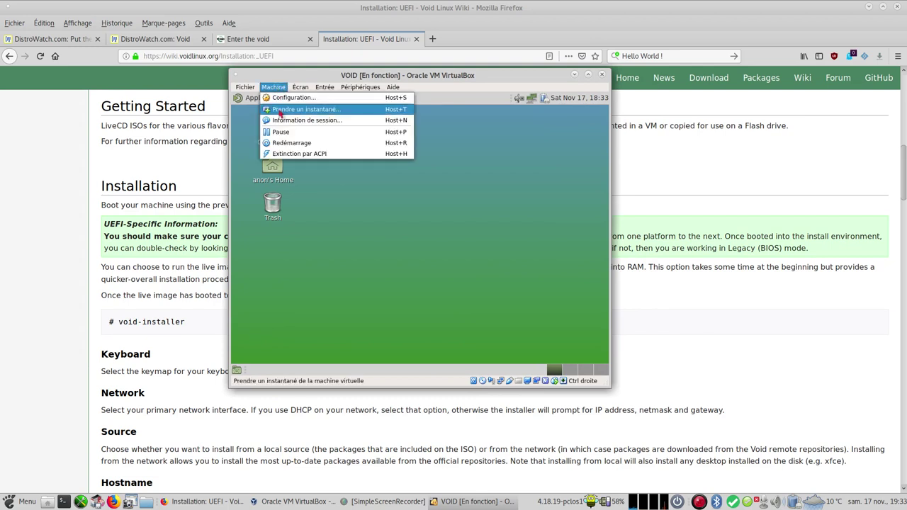
pyautogui.moveTo(301, 87)
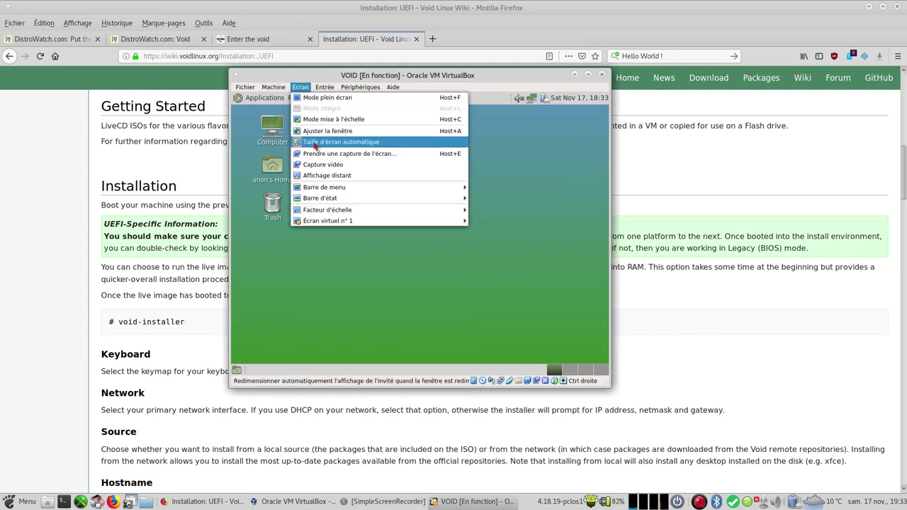
pyautogui.click(516, 84)
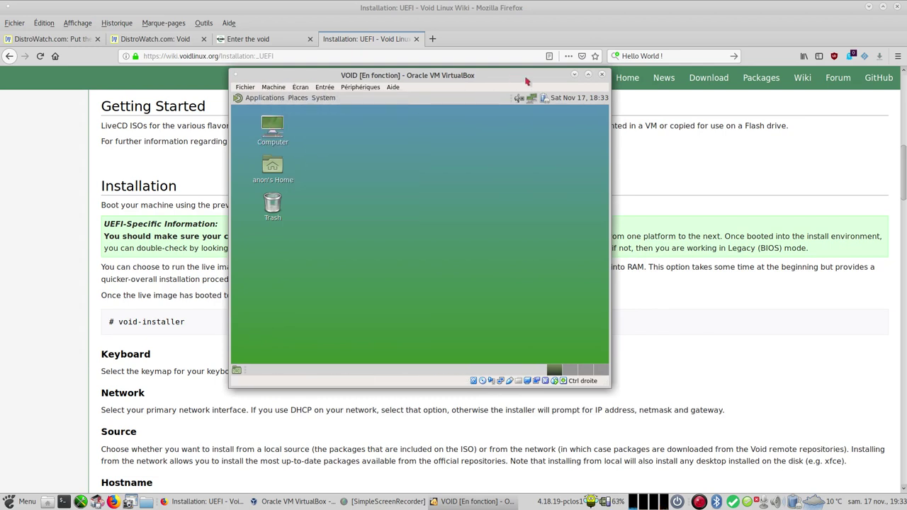
pyautogui.click(589, 75)
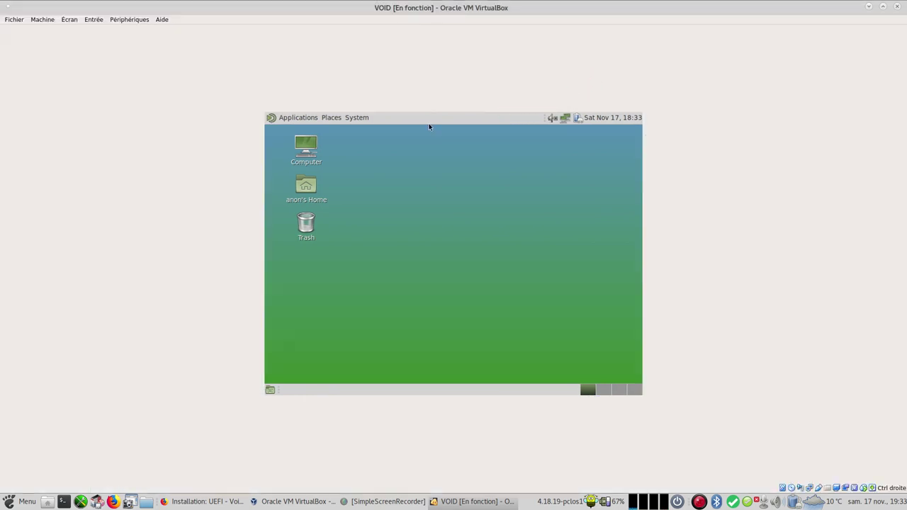
# Step: Set the guest display resolution to 1920 x 970 and keep this configuration
pyautogui.click(356, 118)
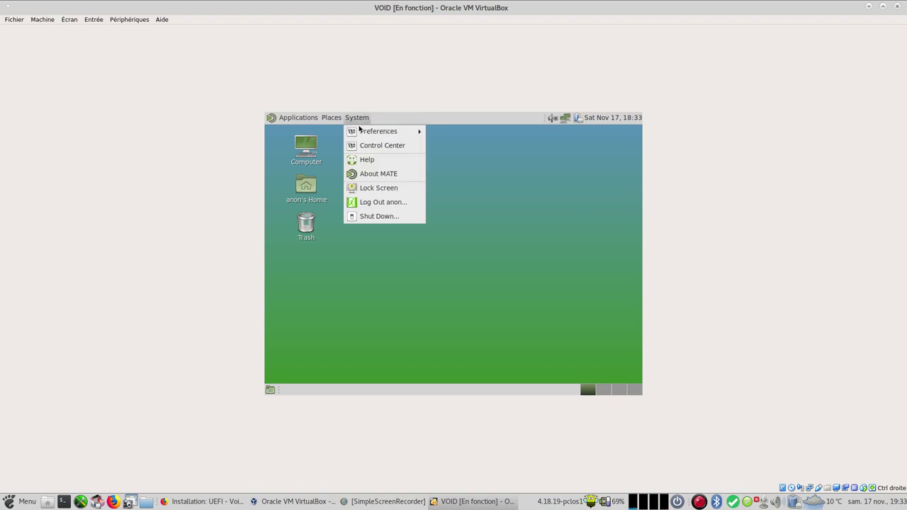
pyautogui.moveTo(374, 132)
pyautogui.moveTo(445, 134)
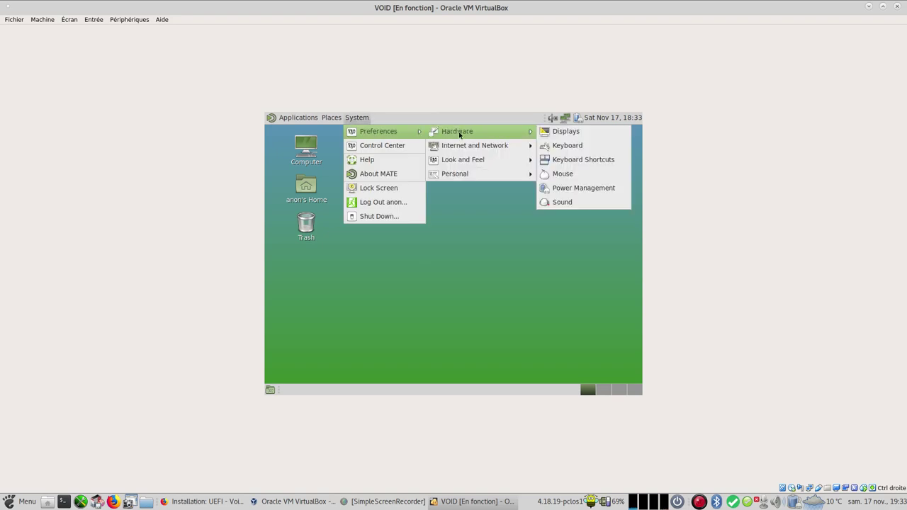
pyautogui.click(557, 131)
pyautogui.click(573, 220)
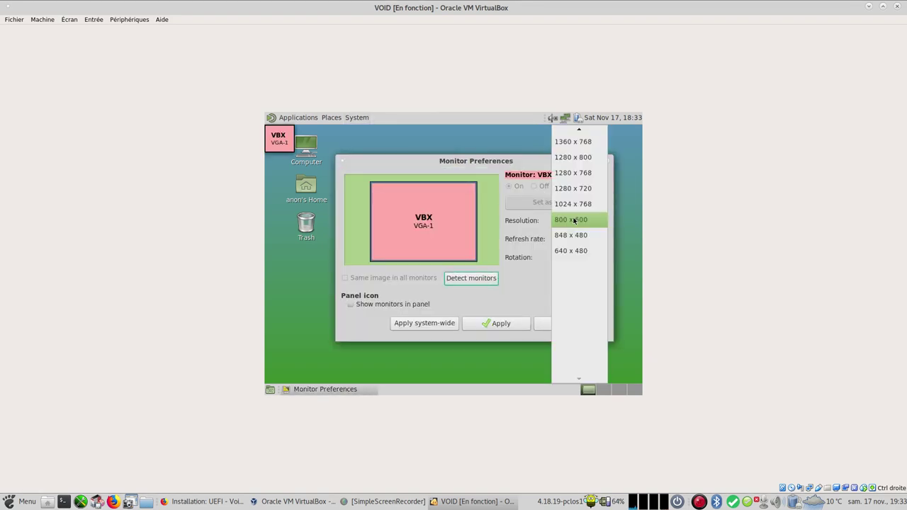
pyautogui.scroll(5, 574, 218)
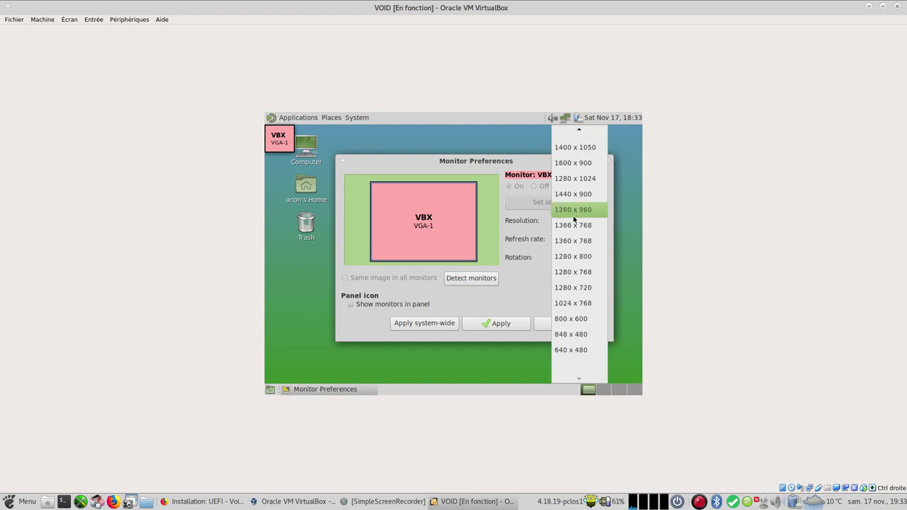
pyautogui.scroll(1, 584, 216)
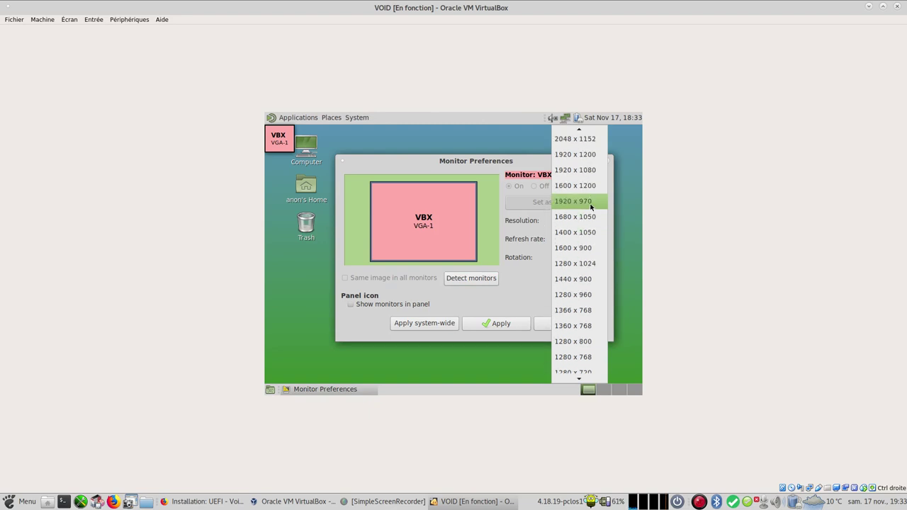
pyautogui.click(591, 206)
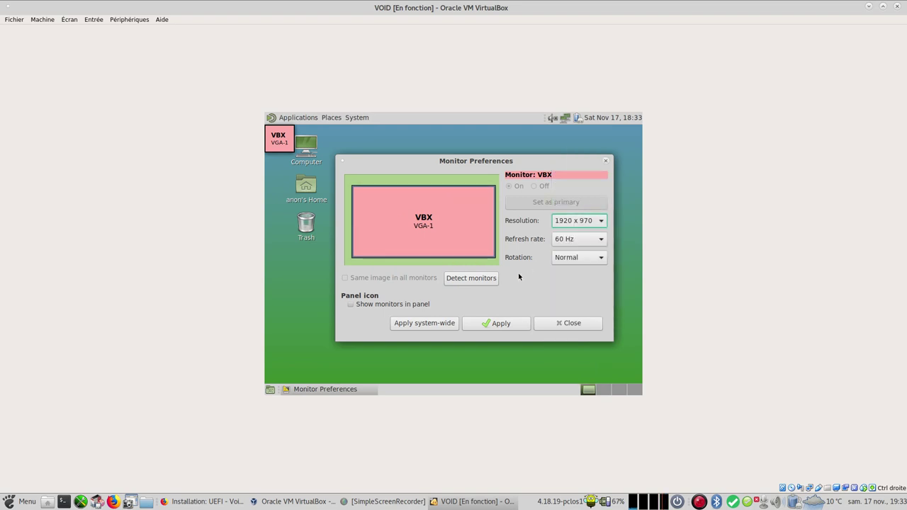
pyautogui.click(497, 324)
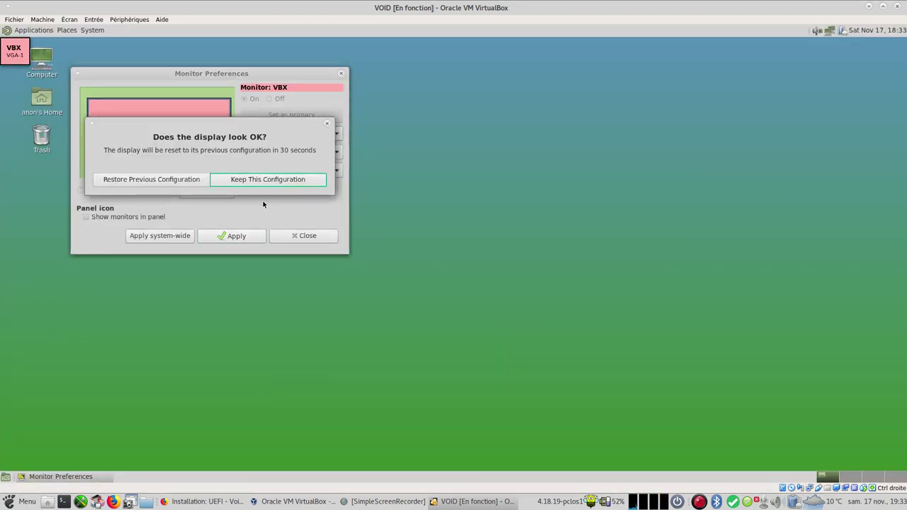
pyautogui.click(269, 182)
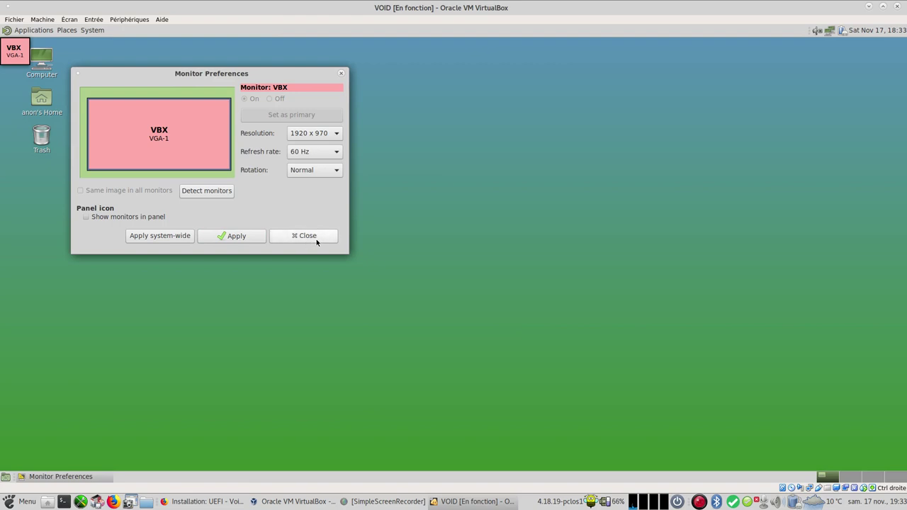
pyautogui.click(316, 239)
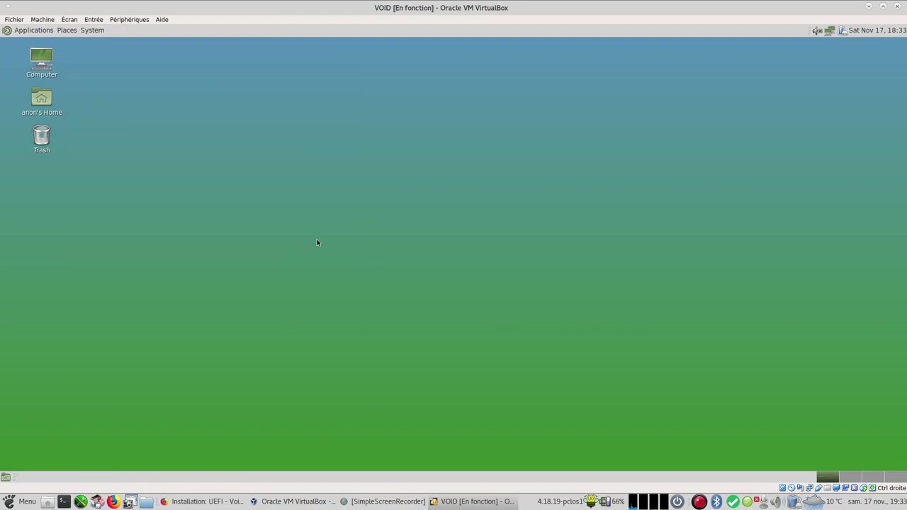
pyautogui.click(32, 33)
pyautogui.moveTo(29, 44)
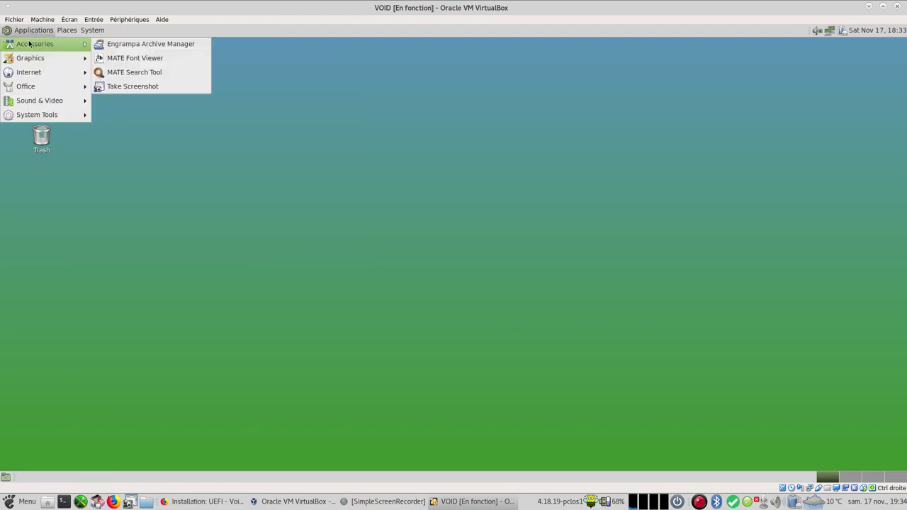
pyautogui.moveTo(28, 59)
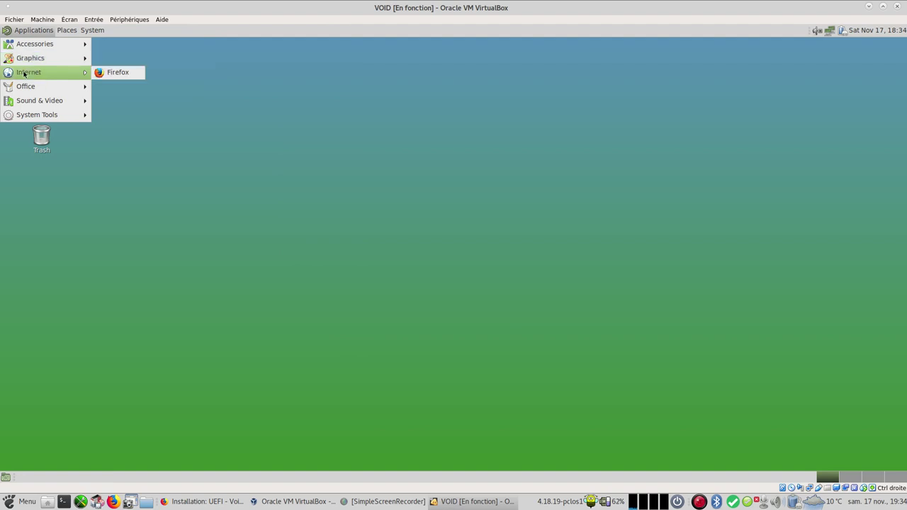
pyautogui.moveTo(32, 92)
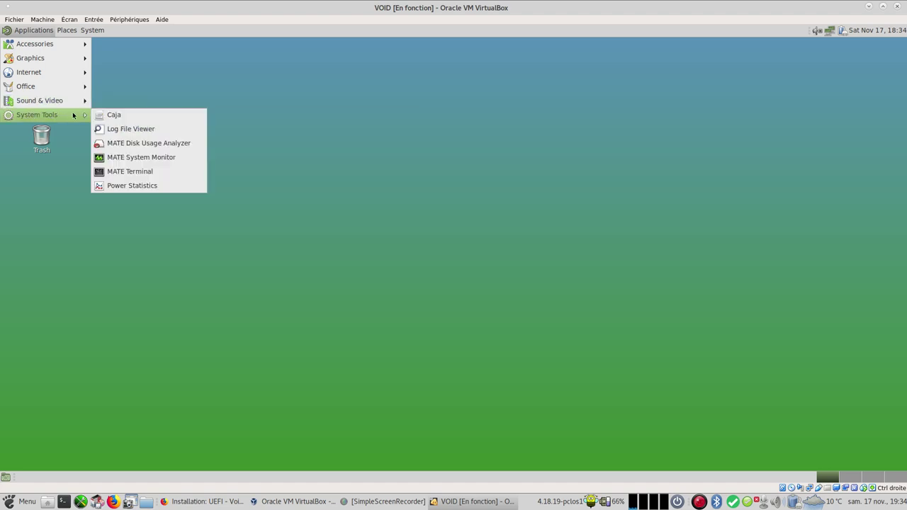
pyautogui.click(146, 157)
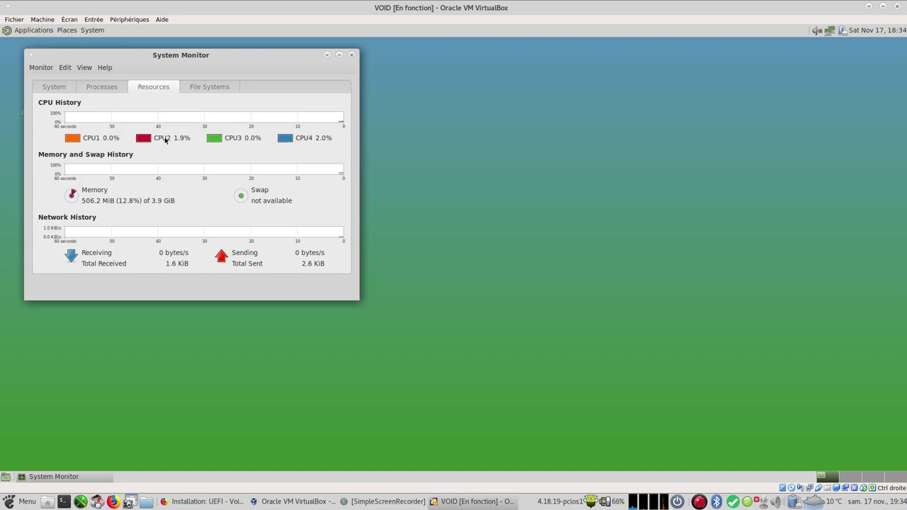
pyautogui.click(197, 89)
pyautogui.click(138, 86)
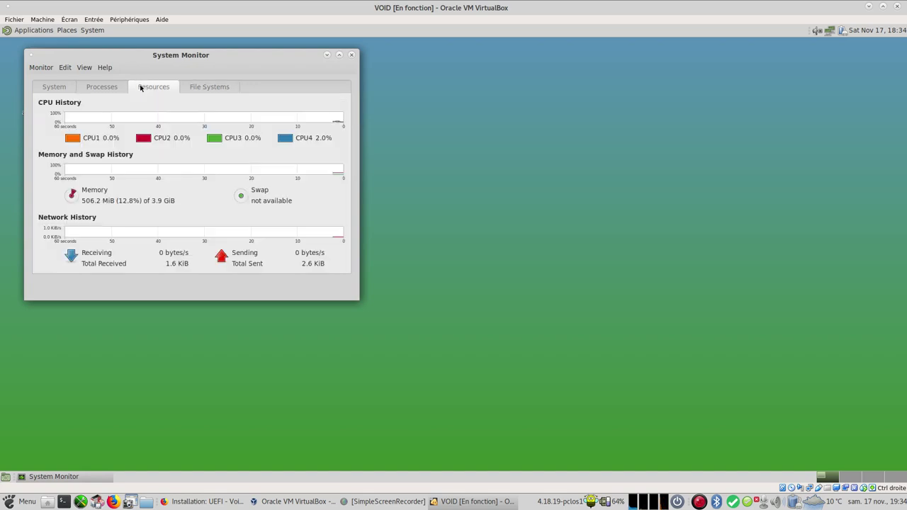
pyautogui.click(99, 88)
pyautogui.click(50, 89)
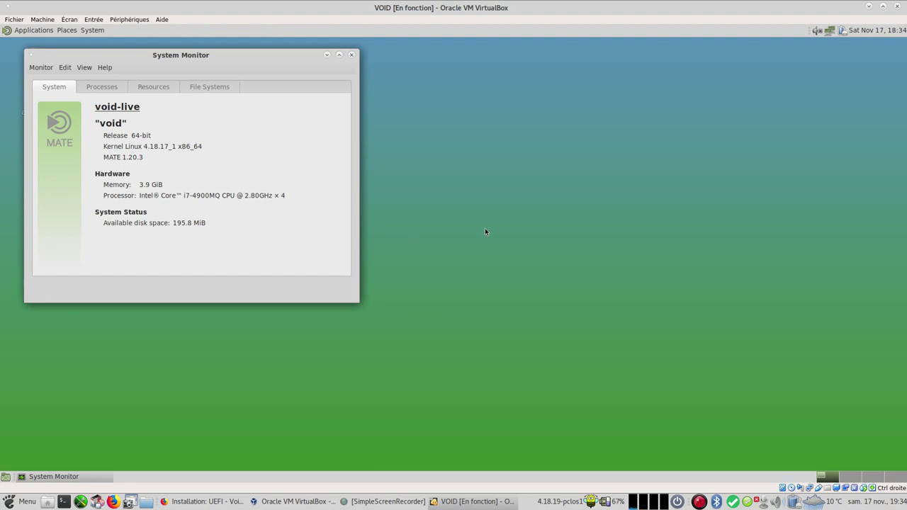
pyautogui.click(352, 56)
# Step: Look through the System menu and volume control, closing both without changes
pyautogui.click(88, 32)
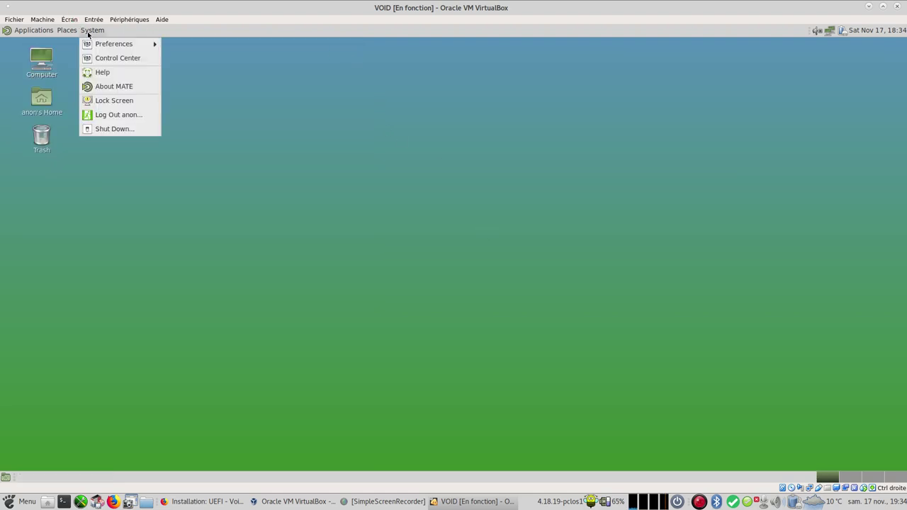
pyautogui.click(218, 68)
pyautogui.click(819, 31)
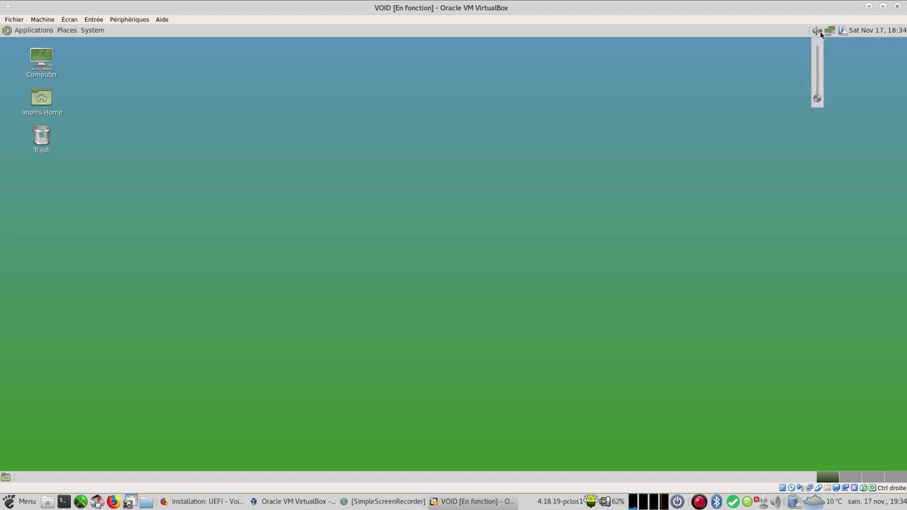
pyautogui.scroll(8, 819, 33)
pyautogui.click(548, 204)
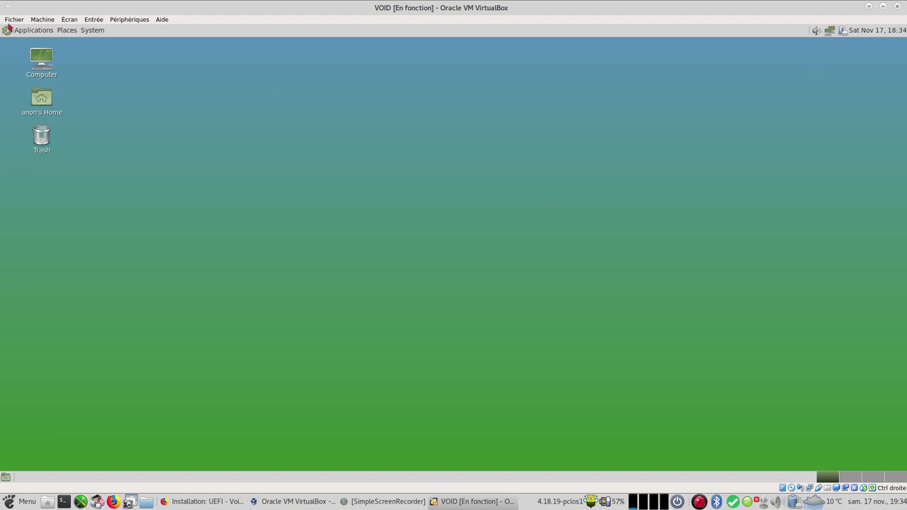
# Step: Choose the aurora image as the desktop background in Appearance Preferences
pyautogui.rightClick(385, 210)
pyautogui.click(429, 304)
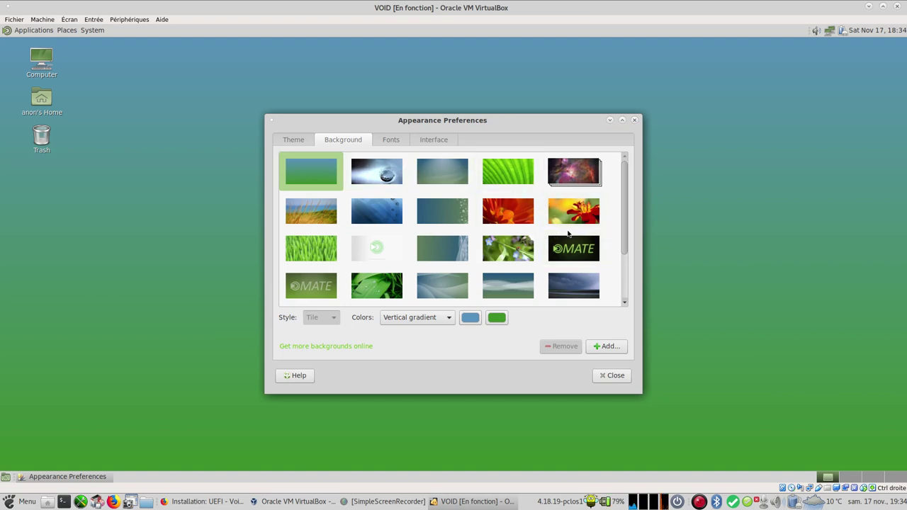
pyautogui.moveTo(625, 225); pyautogui.dragTo(619, 301)
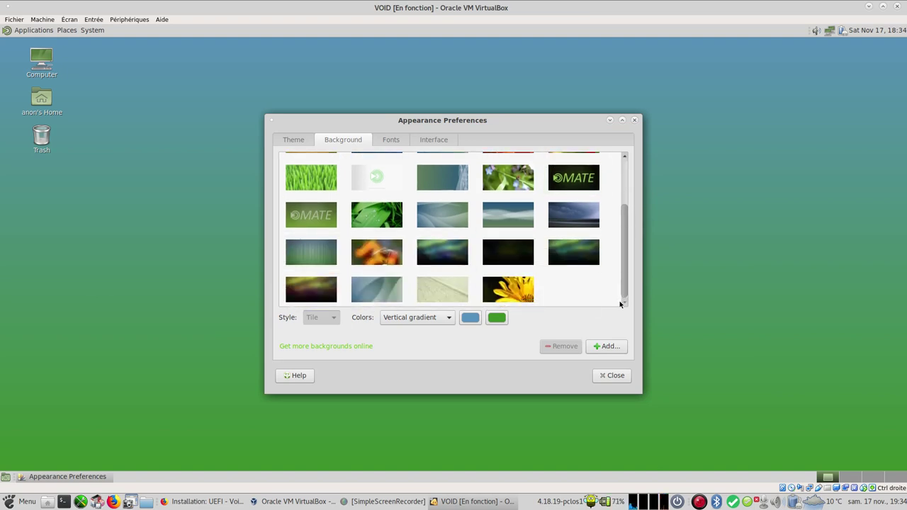
pyautogui.click(442, 251)
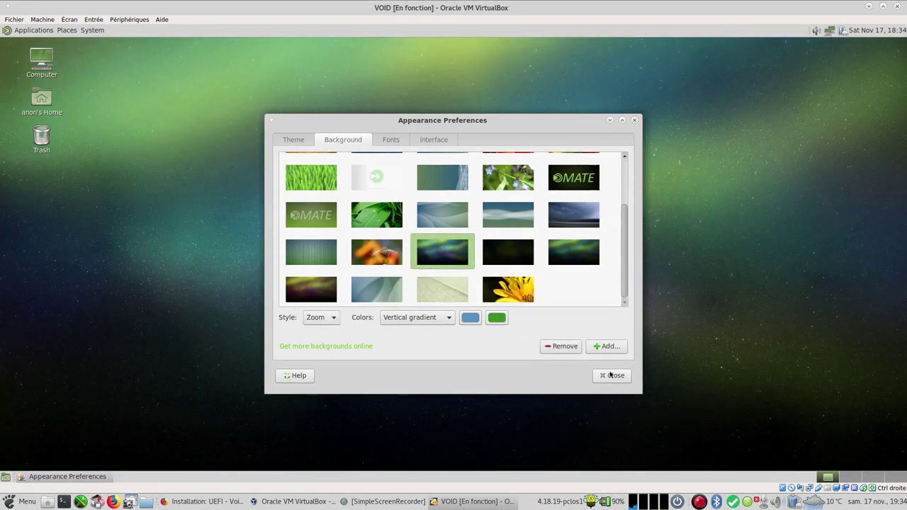
pyautogui.click(612, 376)
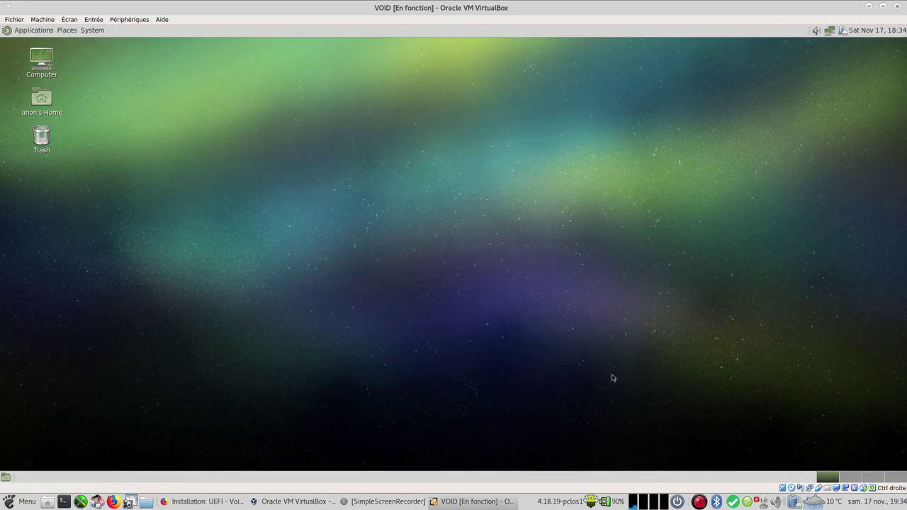
# Step: Launch MATE Terminal from System Tools and switch to root with su
pyautogui.click(67, 31)
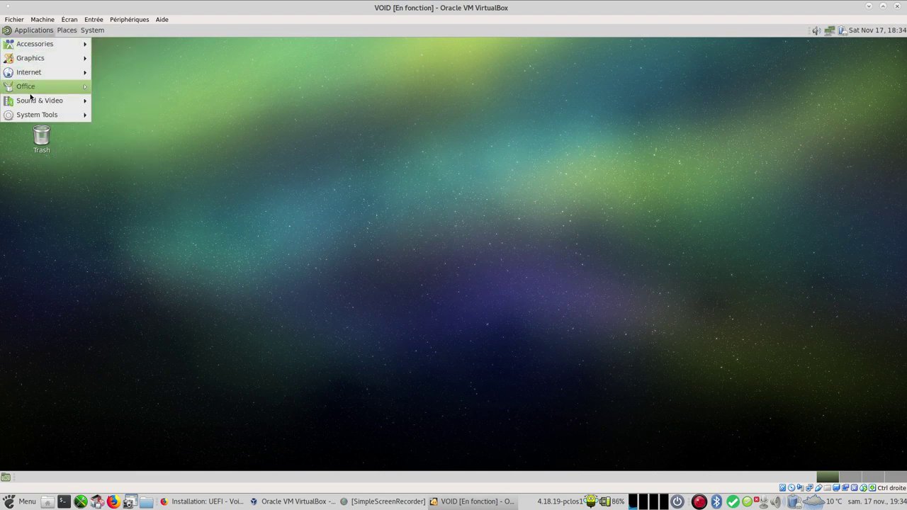
pyautogui.moveTo(34, 113)
pyautogui.click(172, 172)
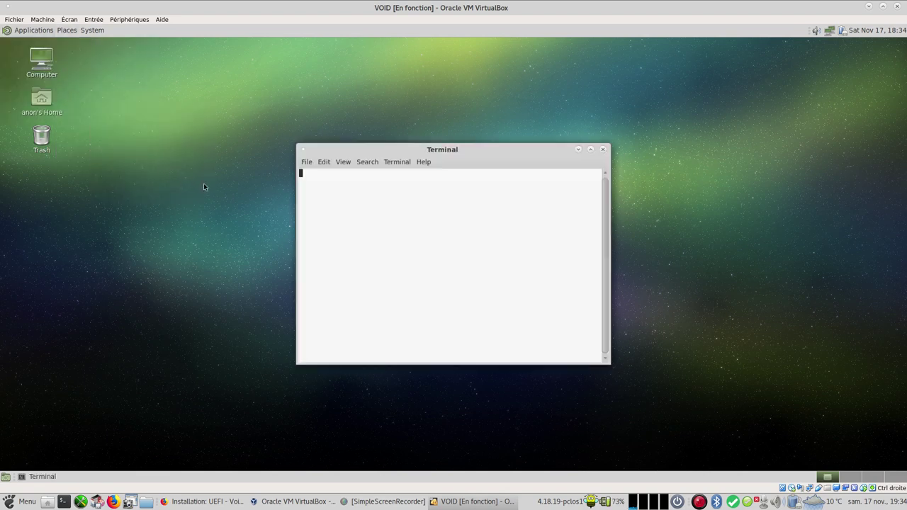
pyautogui.write('su')
pyautogui.press('Return')
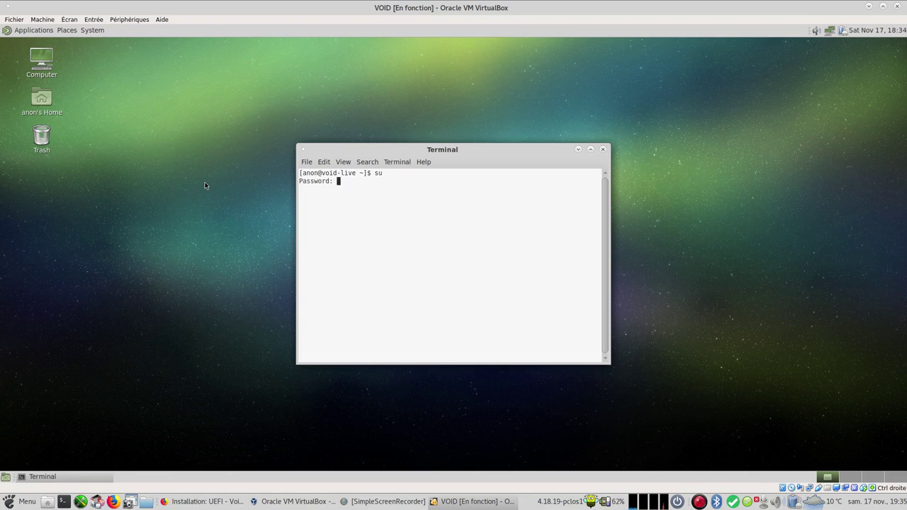
pyautogui.press('Return')
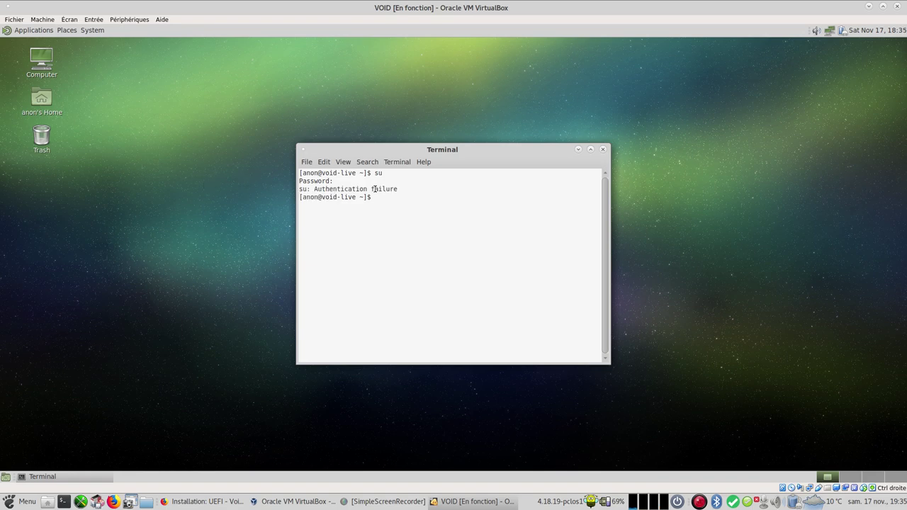
pyautogui.write('su')
pyautogui.press('Return')
pyautogui.press('Return')
# Step: Check the wiki install page, then run void-installer in the terminal
pyautogui.click(206, 502)
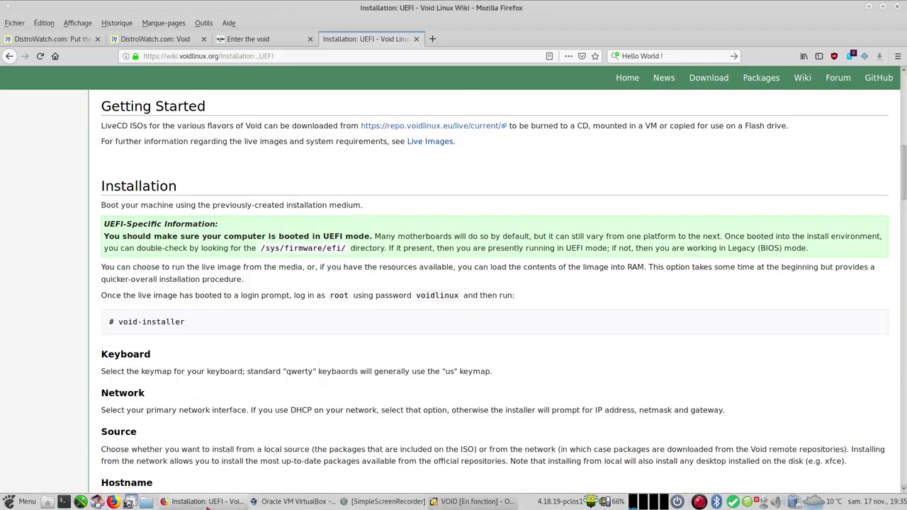
pyautogui.click(208, 503)
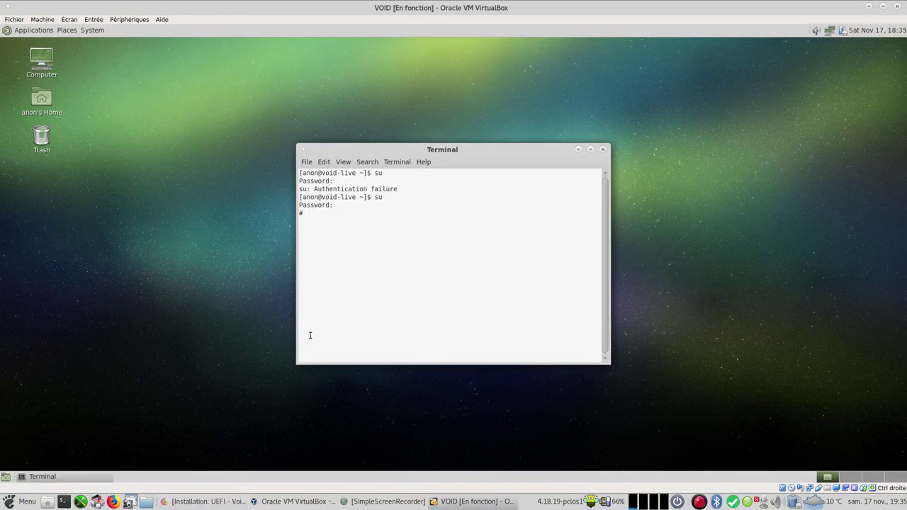
pyautogui.write('void-installer')
pyautogui.press('Return')
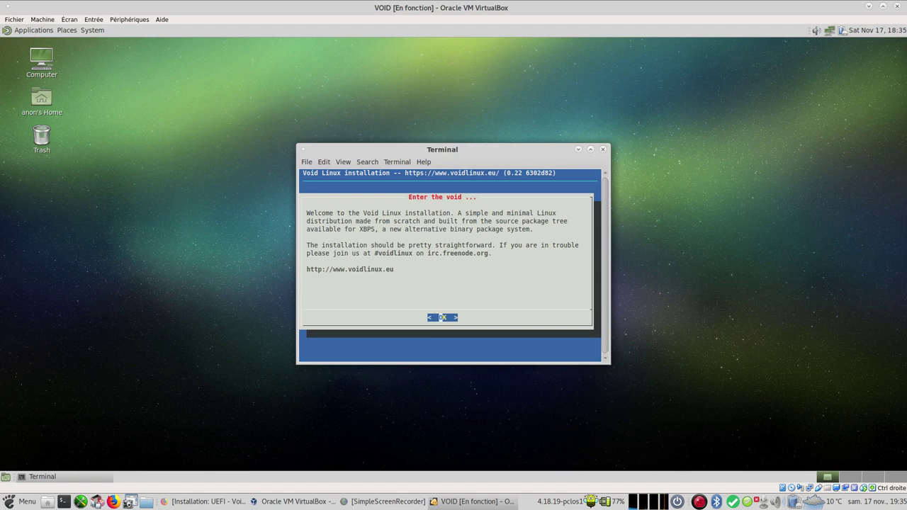
# Step: Maximize the terminal and set the installer keymap to fr
pyautogui.click(591, 150)
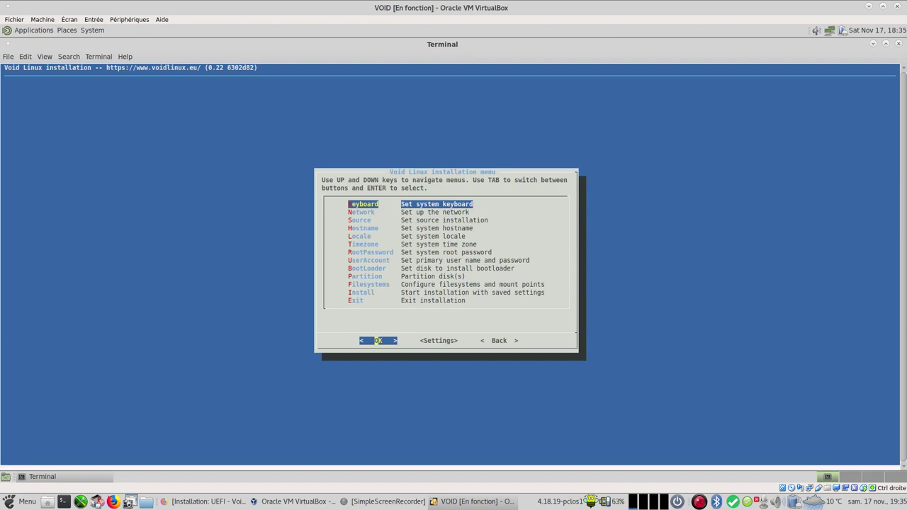
pyautogui.press('Return')
pyautogui.press('Down')
pyautogui.press('Down')
pyautogui.press('Down')
pyautogui.press('Down')
pyautogui.press('Down')
pyautogui.press('Down')
pyautogui.press('Down')
pyautogui.press('Down')
pyautogui.press('Down')
pyautogui.press('Down')
pyautogui.press('Down')
pyautogui.press('Down')
pyautogui.press('Down')
pyautogui.press('Down')
pyautogui.press('Down')
pyautogui.press('Down')
pyautogui.press('Down')
pyautogui.press('Down')
pyautogui.press('Down')
pyautogui.press('Down')
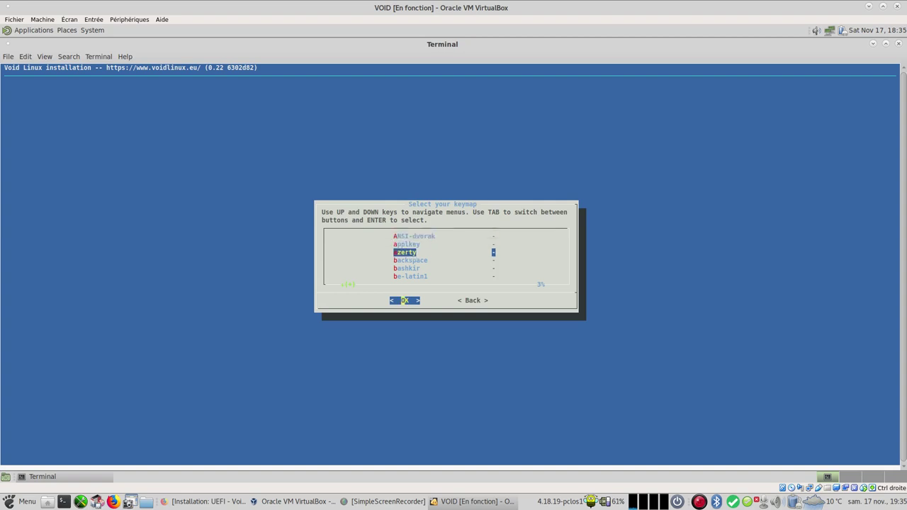
pyautogui.press('Down')
pyautogui.press('Down')
pyautogui.press('Down')
pyautogui.press('Down')
pyautogui.press('Down')
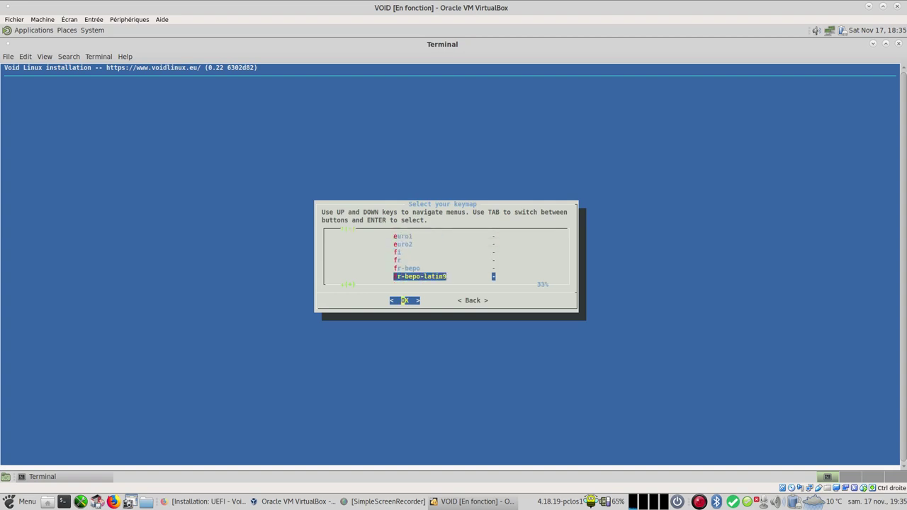
pyautogui.press('Up')
pyautogui.press('Up')
pyautogui.press('Up')
pyautogui.press('Up')
pyautogui.press('Up')
pyautogui.press('Up')
pyautogui.press('Down')
pyautogui.press('Down')
pyautogui.press('Down')
pyautogui.press('Down')
pyautogui.press('Down')
pyautogui.press('Down')
pyautogui.press('Up')
pyautogui.press('Up')
pyautogui.press('Up')
pyautogui.press('Up')
pyautogui.press('Up')
pyautogui.press('Return')
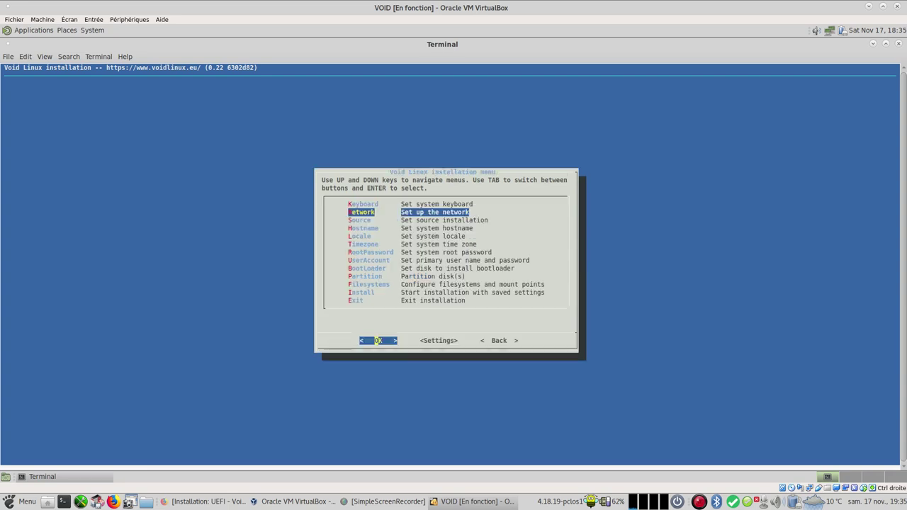
# Step: Configure networking on enp0s3 using DHCP
pyautogui.press('Return')
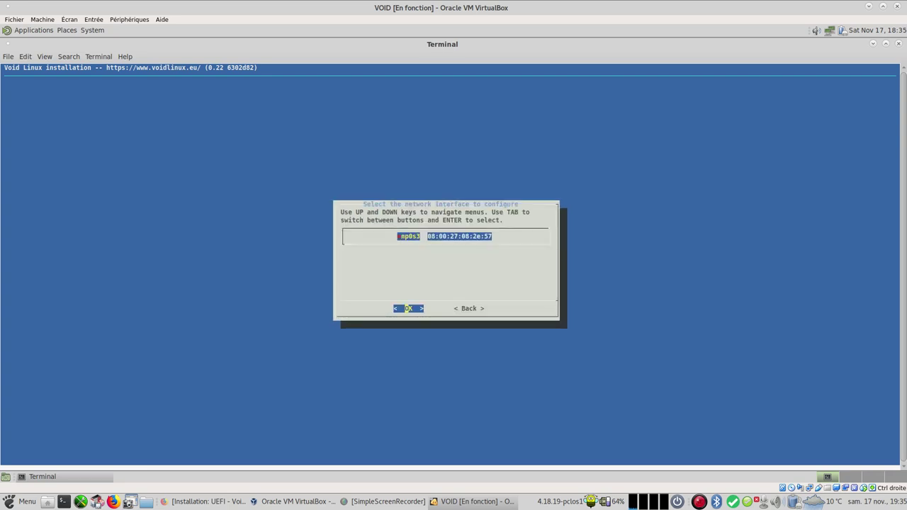
pyautogui.press('Return')
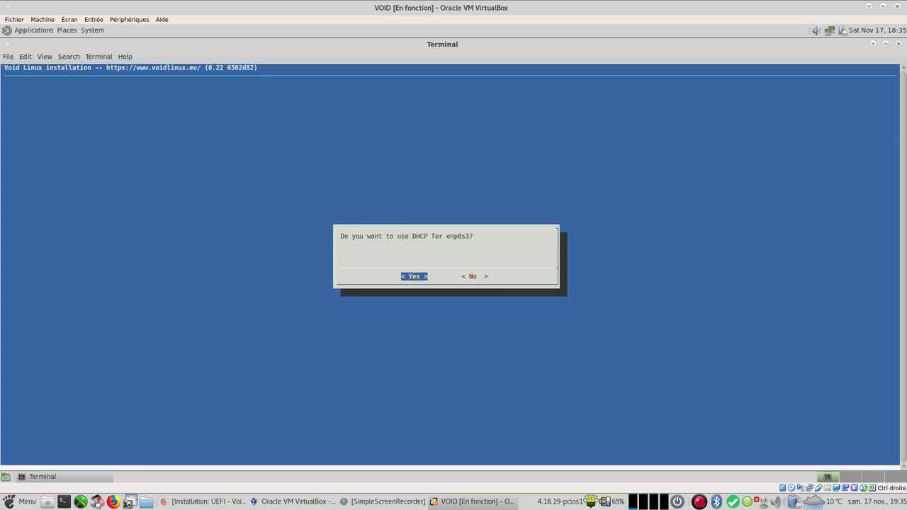
pyautogui.press('Return')
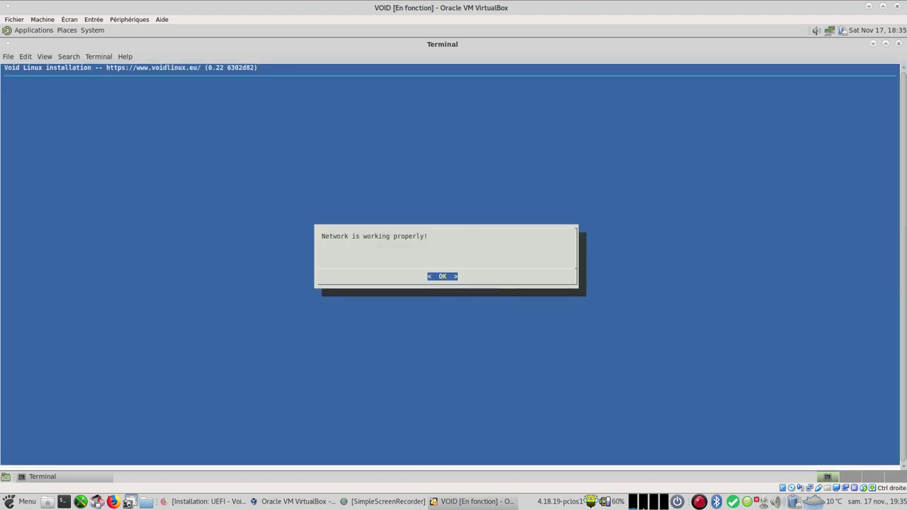
pyautogui.press('Return')
pyautogui.press('Return')
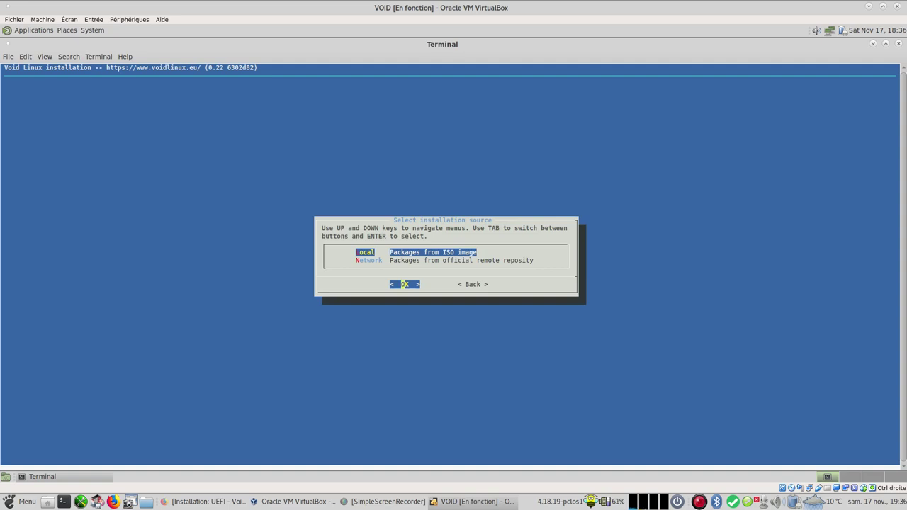
# Step: Keep Local as the installation source and enter hostname voidpc
pyautogui.press('Return')
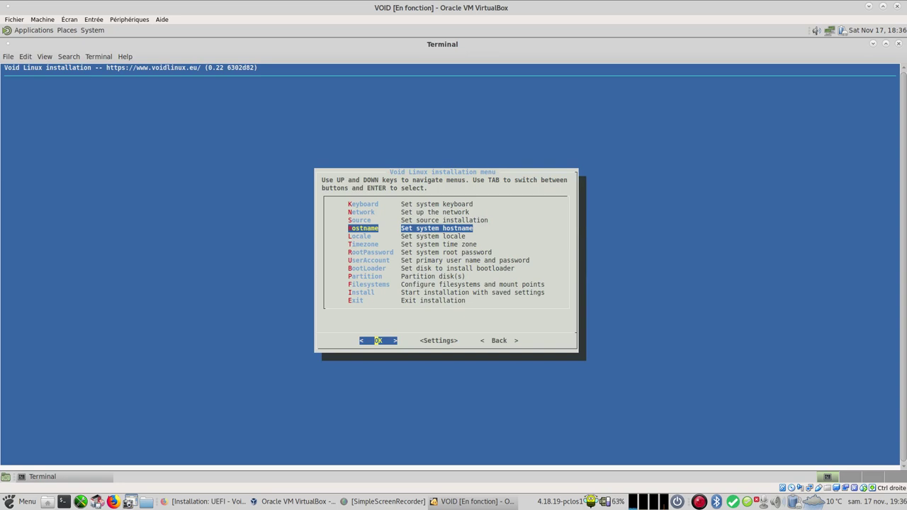
pyautogui.press('Return')
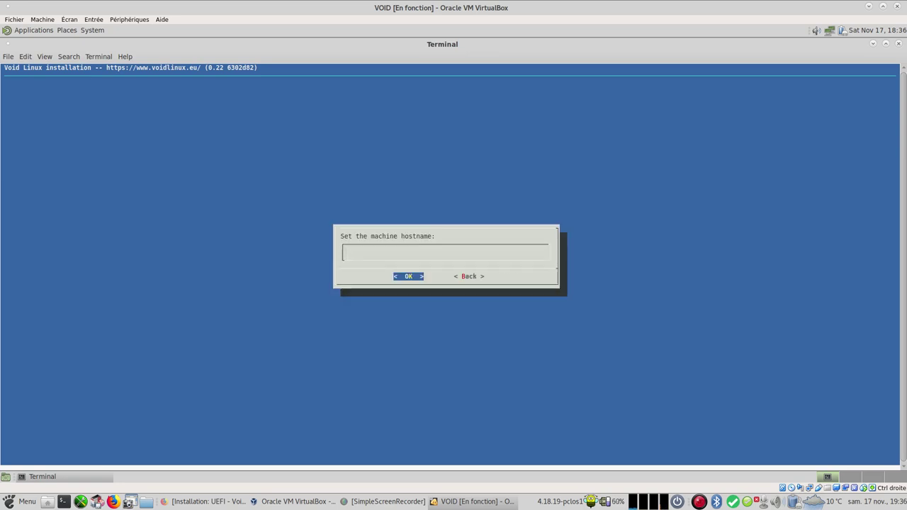
pyautogui.write('v')
pyautogui.write('oid')
pyautogui.write('pc')
# Step: Confirm hostname voidpc and move to the French fr_FR entries in the locale list
pyautogui.press('Return')
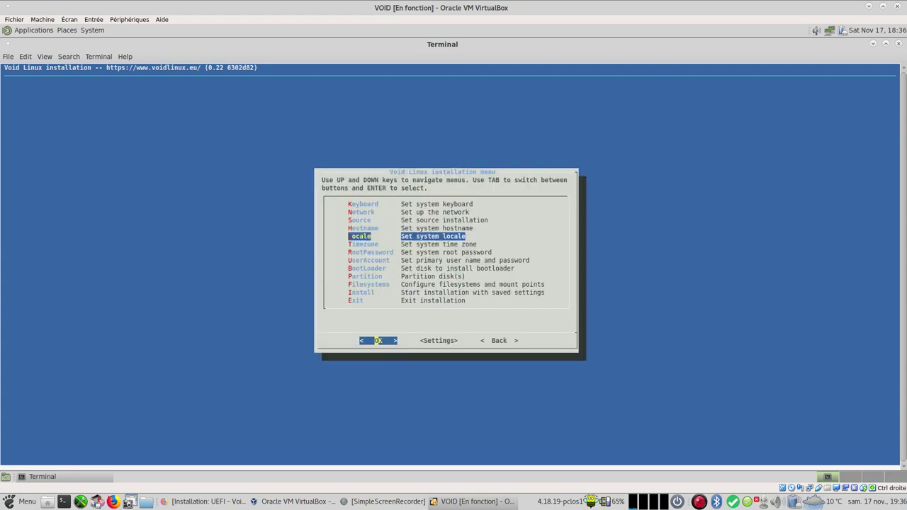
pyautogui.press('Return')
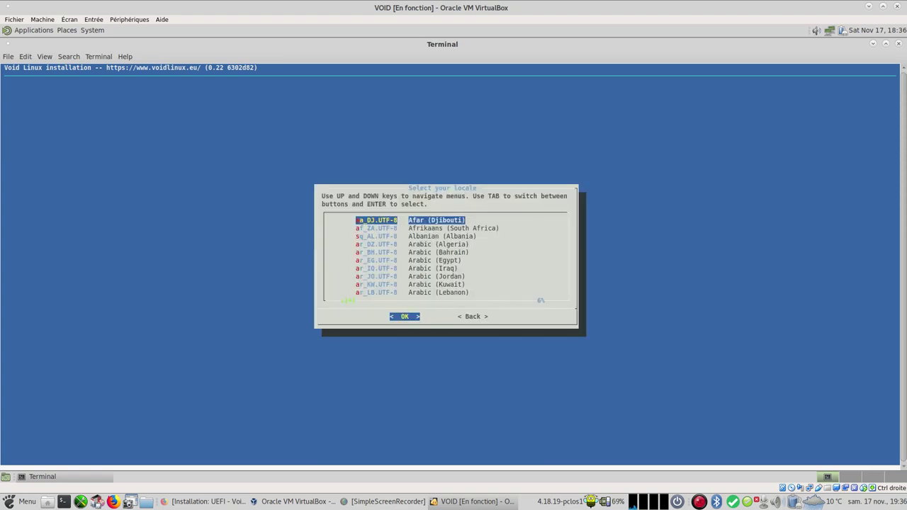
pyautogui.press('r')
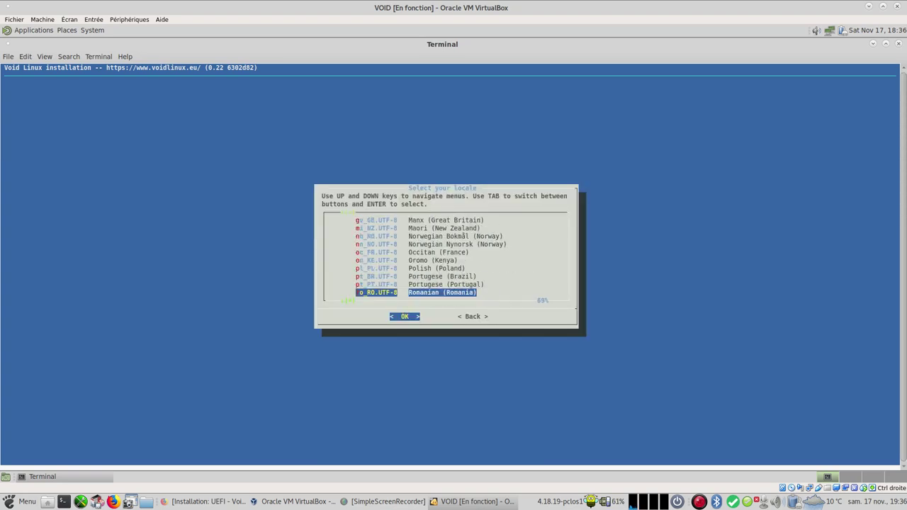
pyautogui.press('f')
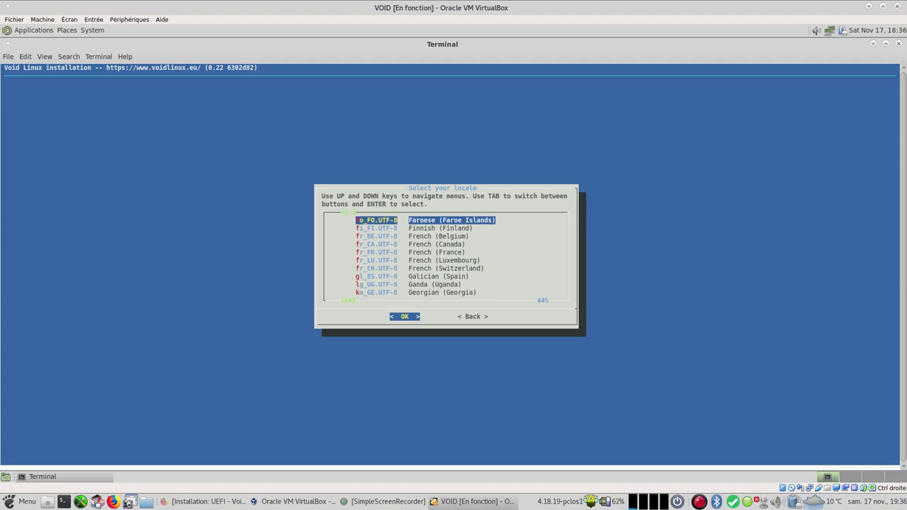
pyautogui.press('Down')
pyautogui.press('Down')
pyautogui.press('Down')
pyautogui.press('Down')
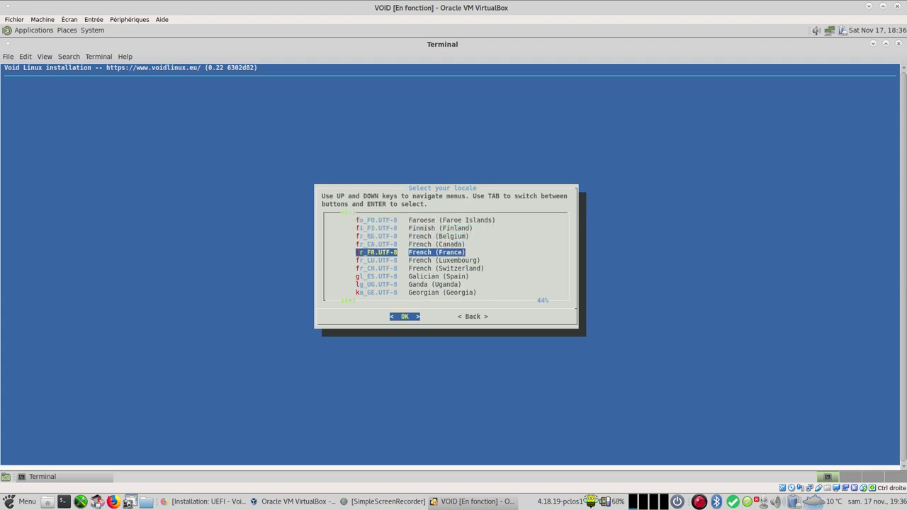
# Step: Confirm the French (France) locale and set the timezone to Europe/Paris
pyautogui.press('Return')
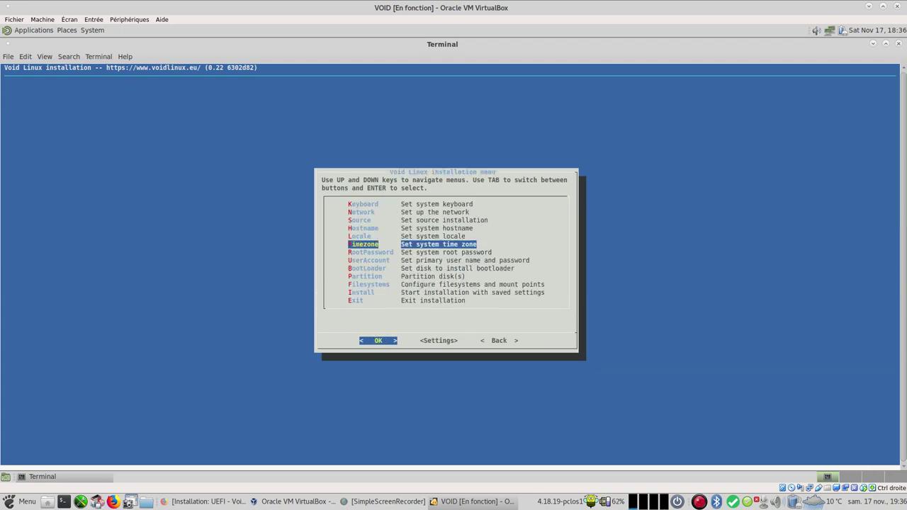
pyautogui.press('Return')
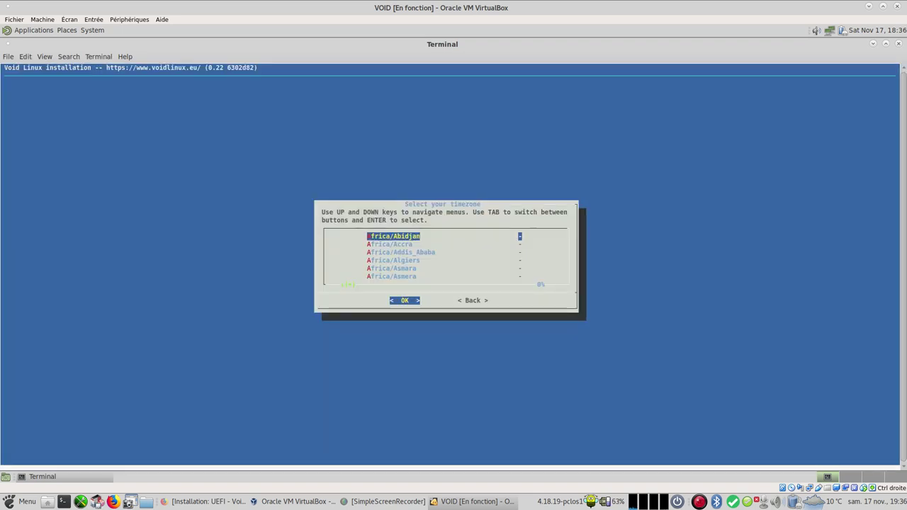
pyautogui.press('e')
pyautogui.press('Down')
pyautogui.press('Down')
pyautogui.press('Down')
pyautogui.press('Down')
pyautogui.press('Down')
pyautogui.press('Down')
pyautogui.press('Down')
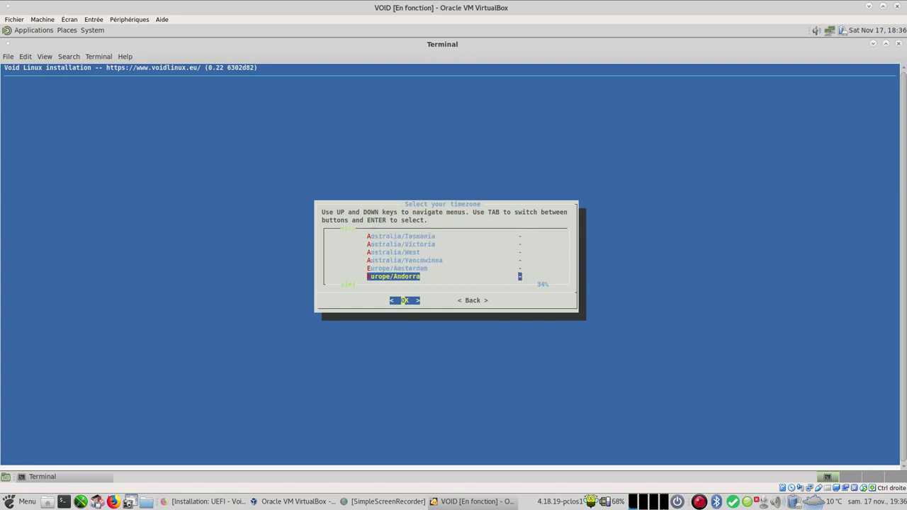
pyautogui.press('Down')
pyautogui.press('Down')
pyautogui.press('Down')
pyautogui.press('Down')
pyautogui.press('Down')
pyautogui.press('Down')
pyautogui.press('Down')
pyautogui.press('Down')
pyautogui.press('Down')
pyautogui.press('Down')
pyautogui.press('Down')
pyautogui.press('Down')
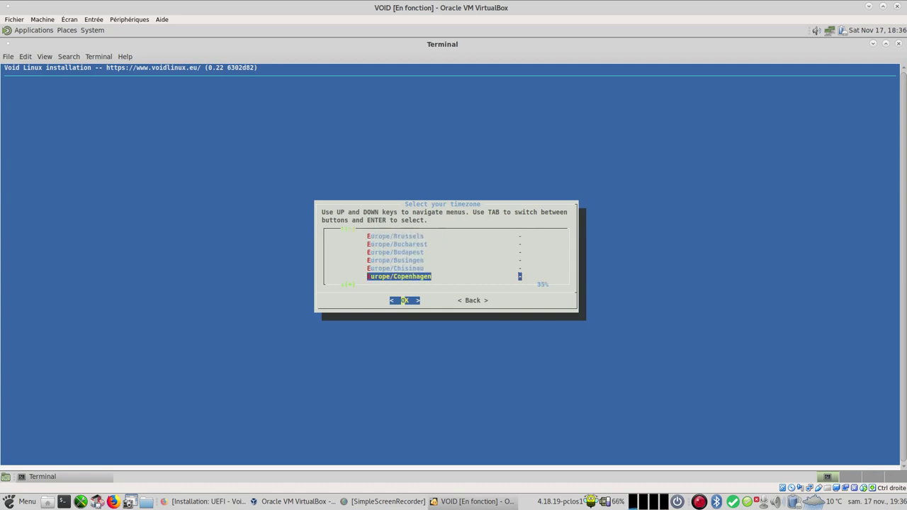
pyautogui.press('Down')
pyautogui.press('Down')
pyautogui.press('Down')
pyautogui.press('Down')
pyautogui.press('Down')
pyautogui.press('Down')
pyautogui.press('Down')
pyautogui.press('Down')
pyautogui.press('Down')
pyautogui.press('Down')
pyautogui.press('Down')
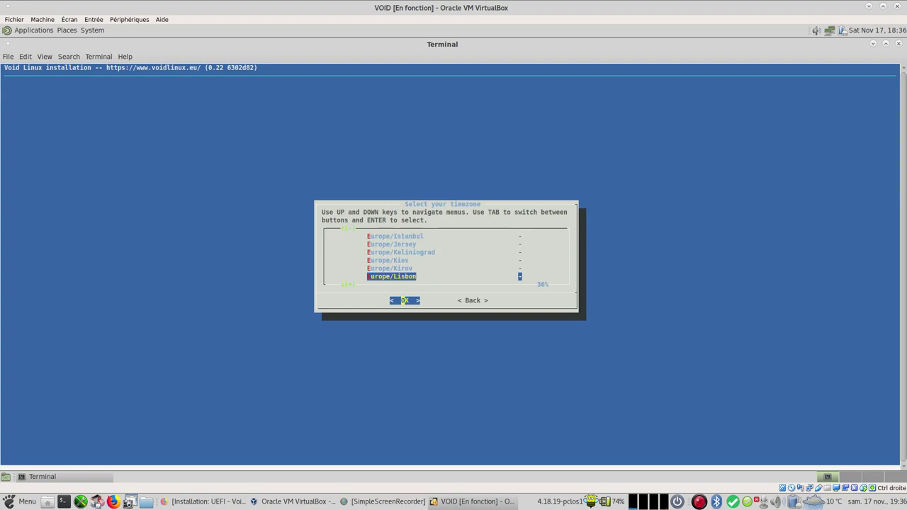
pyautogui.press('Down')
pyautogui.press('Down')
pyautogui.press('Down')
pyautogui.press('Down')
pyautogui.press('Down')
pyautogui.press('Down')
pyautogui.press('Return')
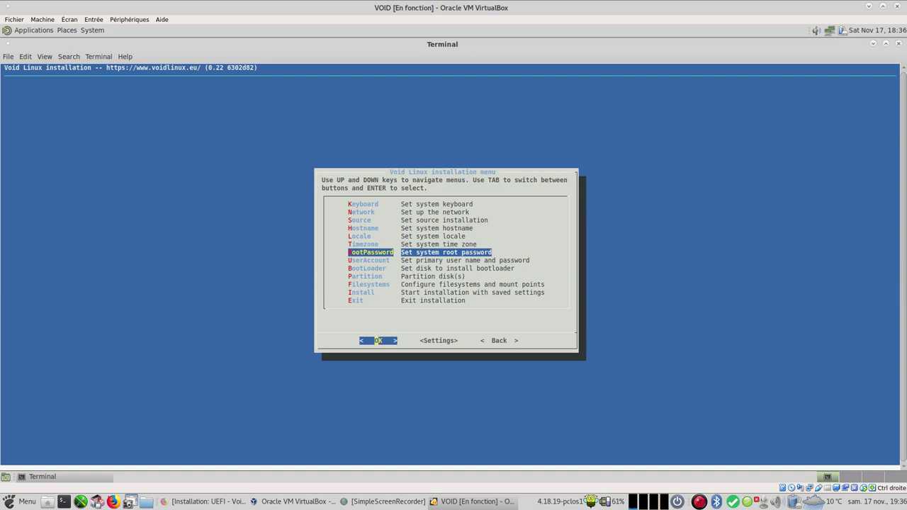
# Step: Enter and confirm the root password
pyautogui.press('Return')
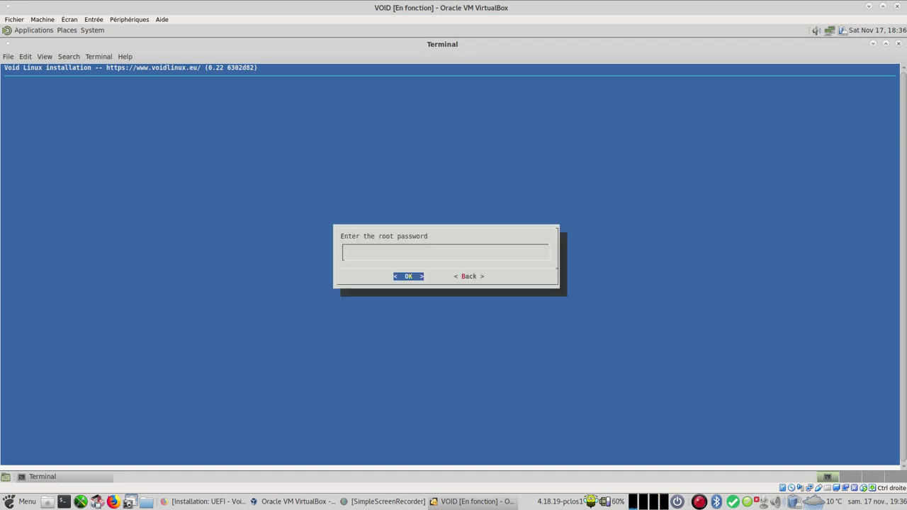
pyautogui.write('********')
pyautogui.press('Return')
pyautogui.write('********')
pyautogui.press('Return')
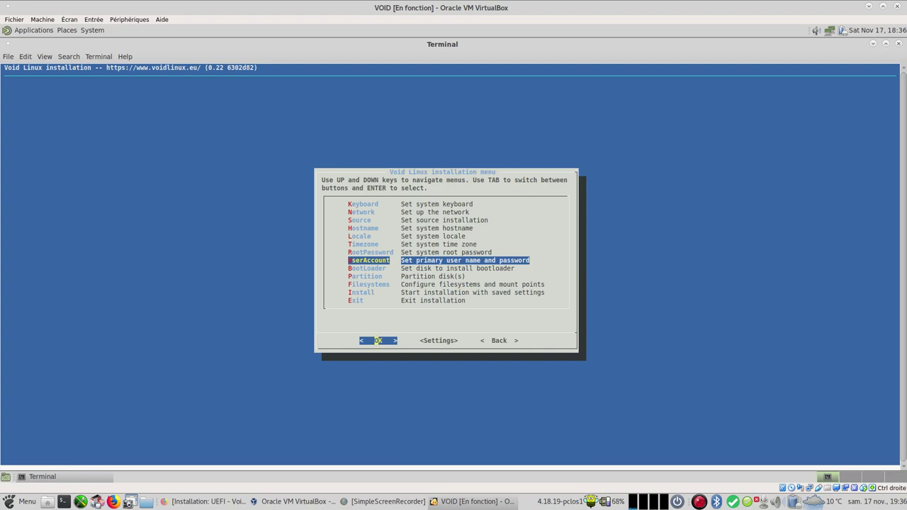
# Step: Set the primary account's login name and user name to monbureaulinux
pyautogui.press('Return')
pyautogui.press('BackSpace')
pyautogui.press('BackSpace')
pyautogui.press('BackSpace')
pyautogui.press('BackSpace')
pyautogui.write('jon')
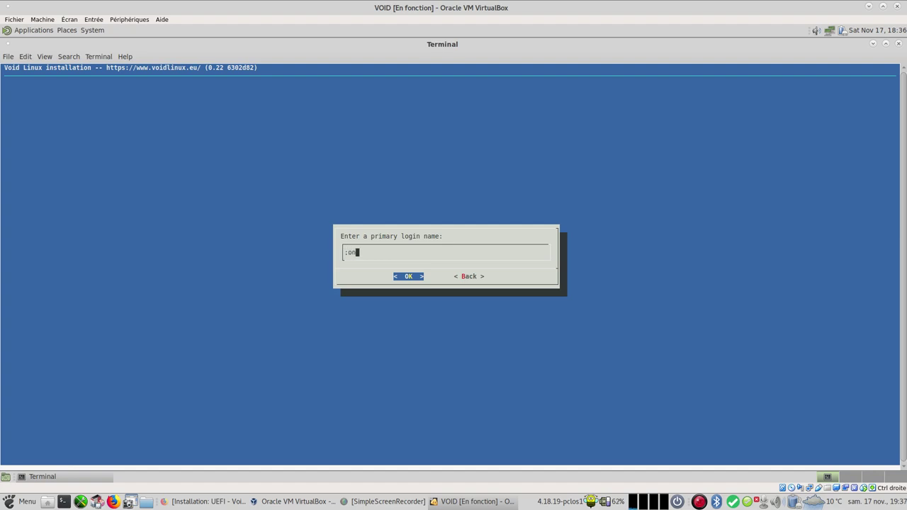
pyautogui.press('BackSpace')
pyautogui.press('BackSpace')
pyautogui.press('BackSpace')
pyautogui.write('monbureaulinux')
pyautogui.press('Return')
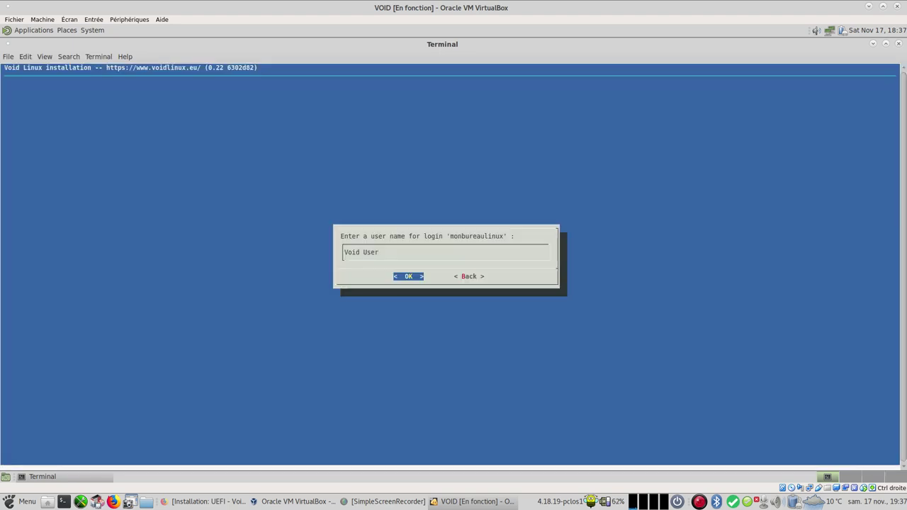
pyautogui.press('BackSpace')
pyautogui.press('BackSpace')
pyautogui.press('BackSpace')
pyautogui.press('BackSpace')
pyautogui.press('BackSpace')
pyautogui.press('BackSpace')
pyautogui.press('BackSpace')
pyautogui.press('BackSpace')
pyautogui.press('BackSpace')
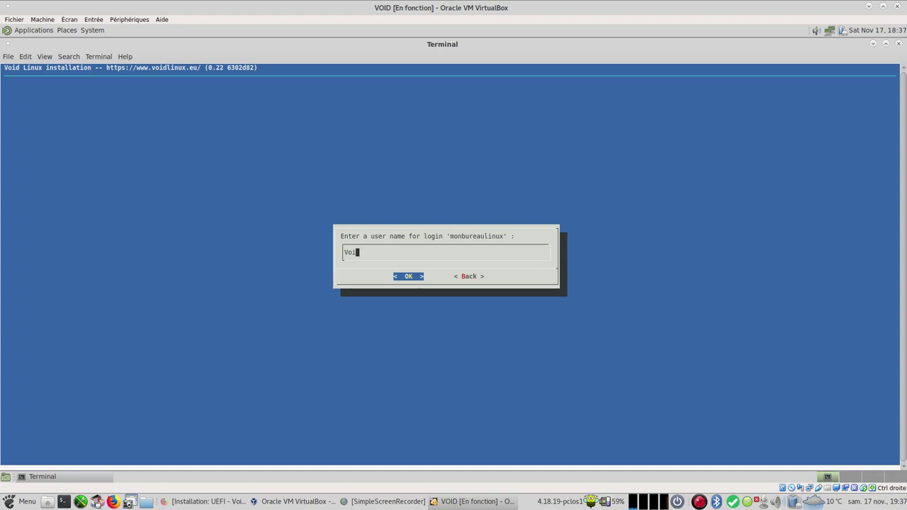
pyautogui.write('monbureaulinux')
pyautogui.press('Return')
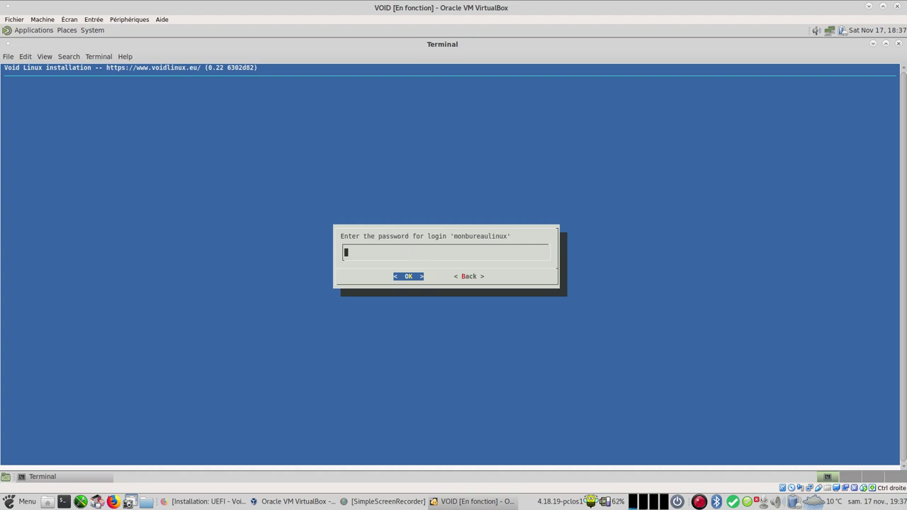
# Step: Enter and confirm the user password, then accept the default group memberships
pyautogui.write('****')
pyautogui.press('Return')
pyautogui.write('****')
pyautogui.press('Return')
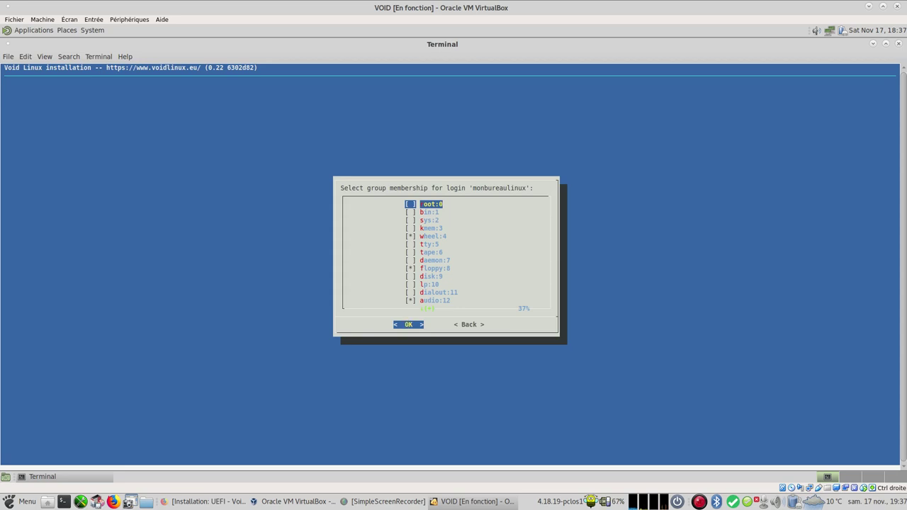
pyautogui.press('Down')
pyautogui.press('Down')
pyautogui.press('Down')
pyautogui.press('Down')
pyautogui.press('Down')
pyautogui.press('Down')
pyautogui.press('Down')
pyautogui.press('Down')
pyautogui.press('Down')
pyautogui.press('Down')
pyautogui.press('Down')
pyautogui.press('Down')
pyautogui.press('Down')
pyautogui.press('Down')
pyautogui.press('Down')
pyautogui.press('Down')
pyautogui.press('Down')
pyautogui.press('Down')
pyautogui.press('Down')
pyautogui.press('Down')
pyautogui.press('Down')
pyautogui.press('Down')
pyautogui.press('Down')
pyautogui.press('Down')
pyautogui.press('Down')
pyautogui.press('Down')
pyautogui.press('Down')
pyautogui.press('Down')
pyautogui.press('Down')
pyautogui.press('Down')
pyautogui.press('Down')
pyautogui.press('Down')
pyautogui.press('Down')
pyautogui.press('Down')
pyautogui.press('Up')
pyautogui.press('Up')
pyautogui.press('Up')
pyautogui.press('Up')
pyautogui.press('Up')
pyautogui.press('Up')
pyautogui.press('Up')
pyautogui.press('Up')
pyautogui.press('Up')
pyautogui.press('Up')
pyautogui.press('Up')
pyautogui.press('Up')
pyautogui.press('Up')
pyautogui.press('Up')
pyautogui.press('Up')
pyautogui.press('Up')
pyautogui.press('Up')
pyautogui.press('Up')
pyautogui.press('Up')
pyautogui.press('Up')
pyautogui.press('Return')
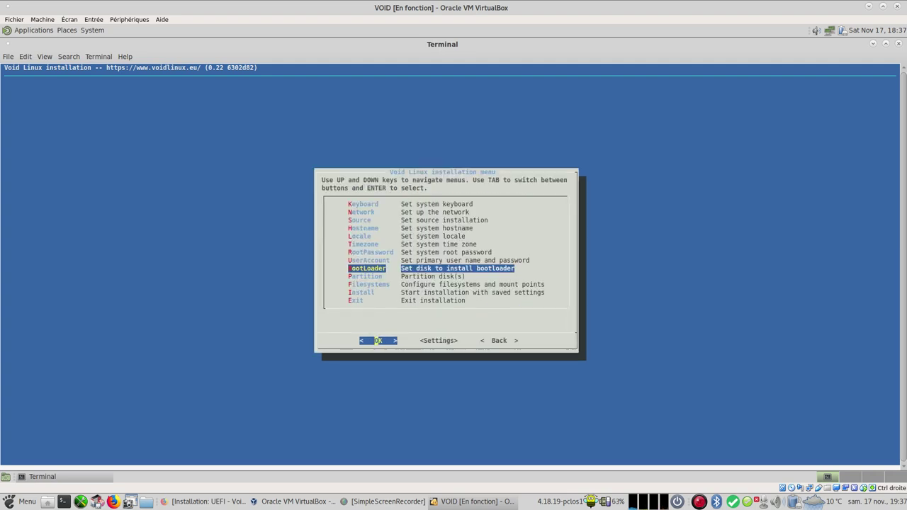
# Step: Install the bootloader on /dev/sda with a graphical boot loader terminal
pyautogui.press('Return')
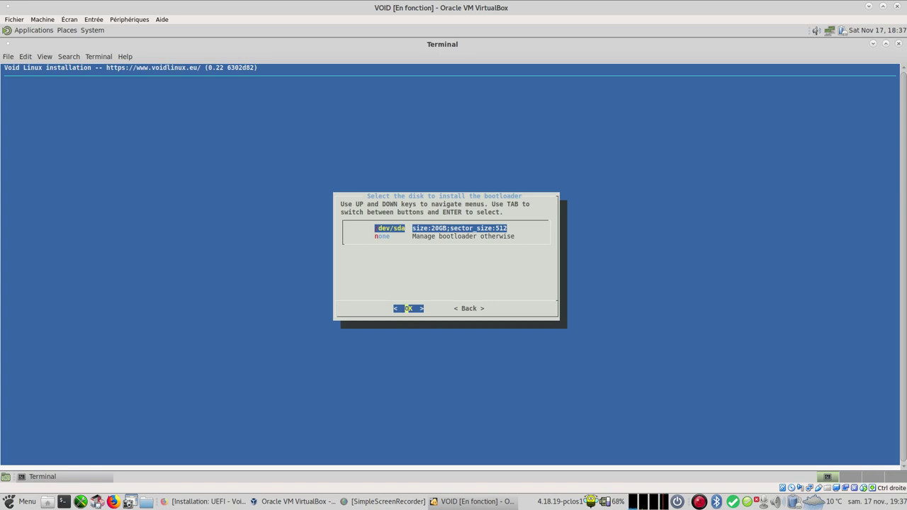
pyautogui.press('Return')
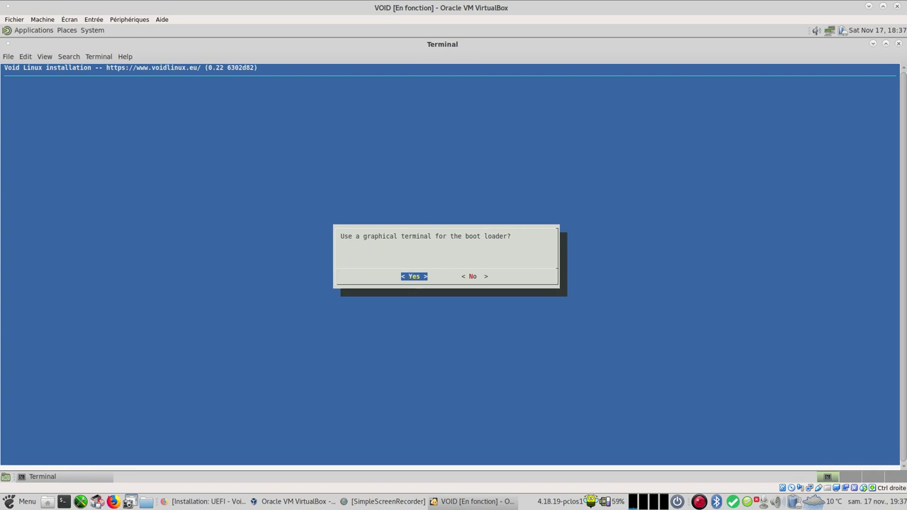
pyautogui.press('Return')
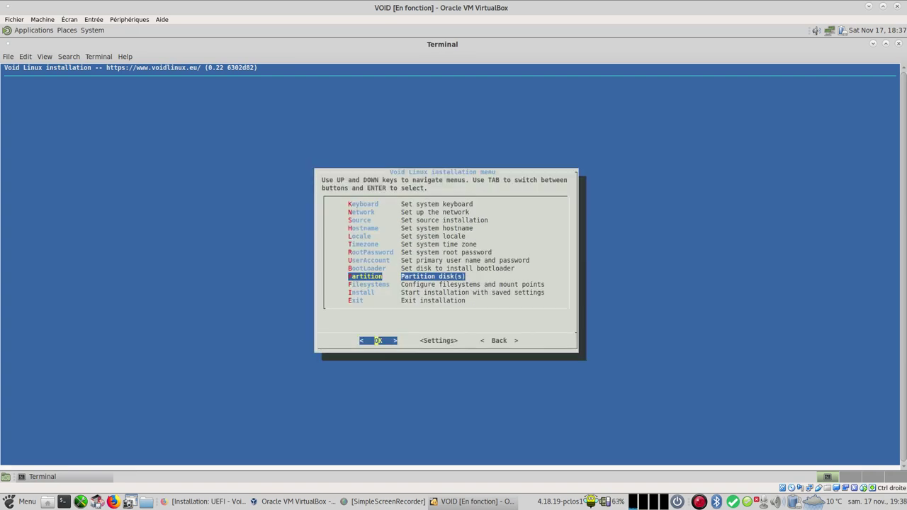
pyautogui.press('Return')
# Step: Choose a GPT partition table and create a 512M first partition
pyautogui.press('Return')
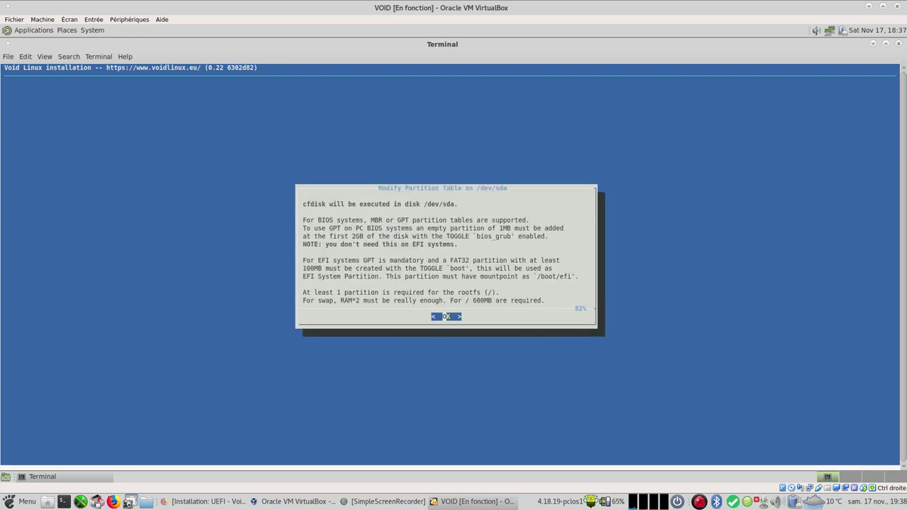
pyautogui.press('Return')
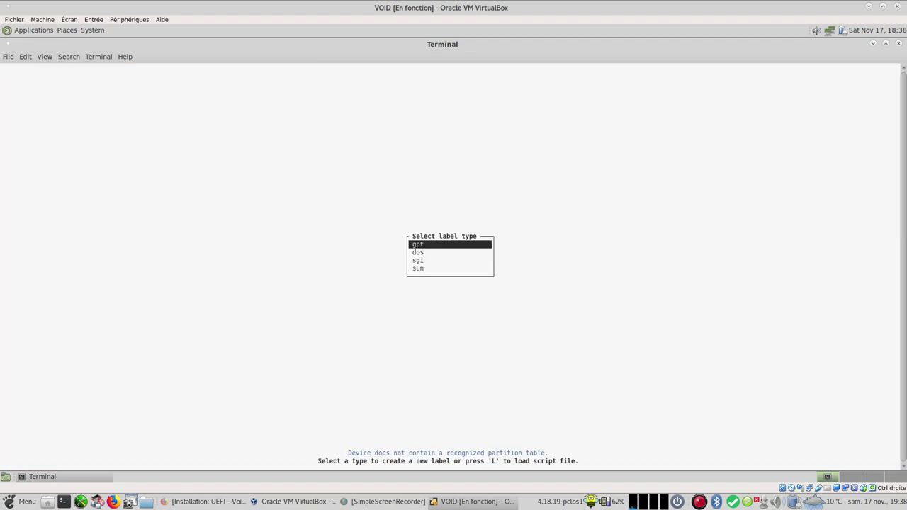
pyautogui.press('Return')
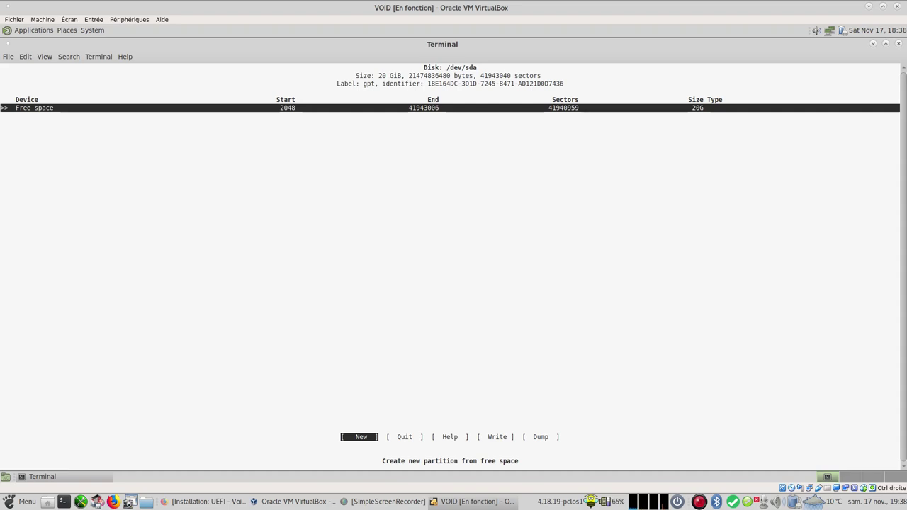
pyautogui.press('Return')
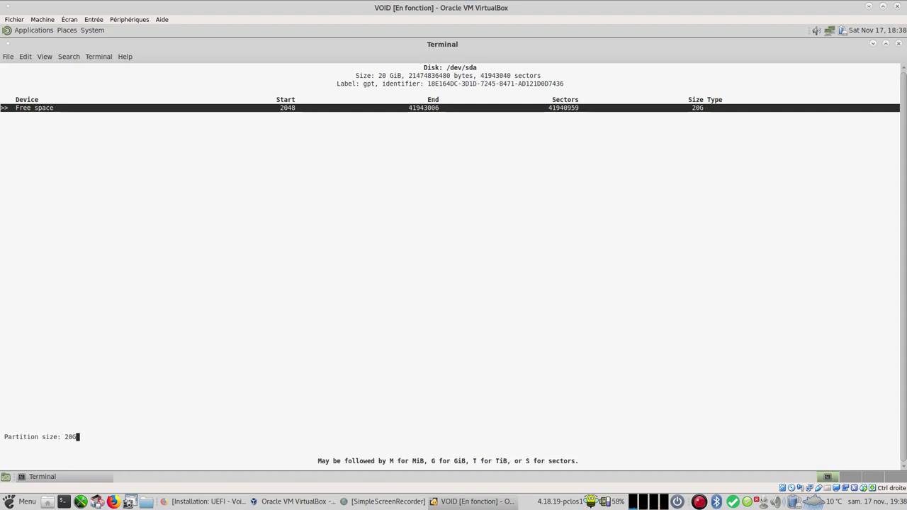
pyautogui.press('BackSpace')
pyautogui.press('BackSpace')
pyautogui.press('BackSpace')
pyautogui.write('512')
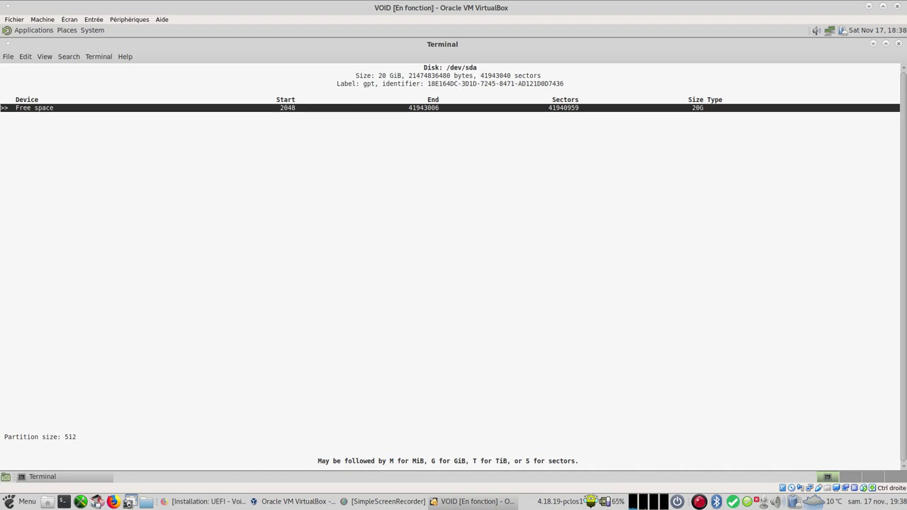
pyautogui.write('M')
pyautogui.press('Return')
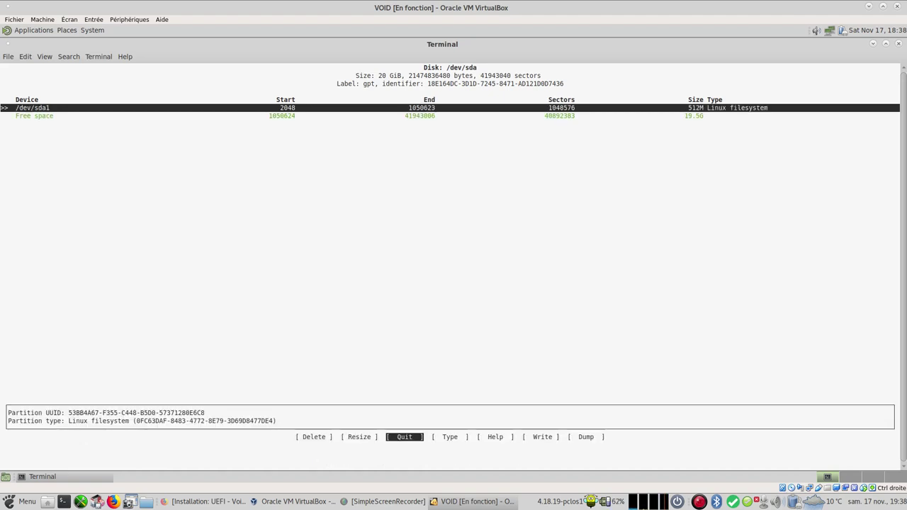
# Step: Add a 2G second partition and a 17.5G third partition from the remaining space
pyautogui.press('Right')
pyautogui.press('Right')
pyautogui.press('Right')
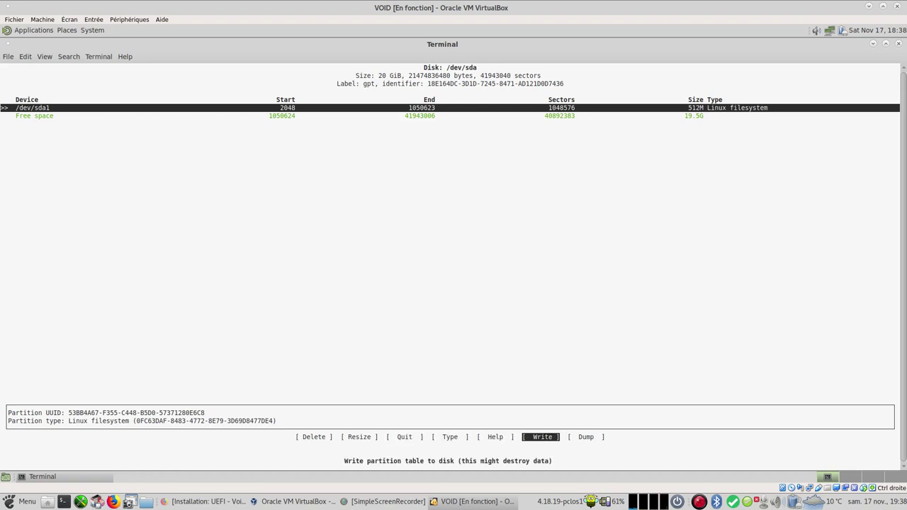
pyautogui.press('Down')
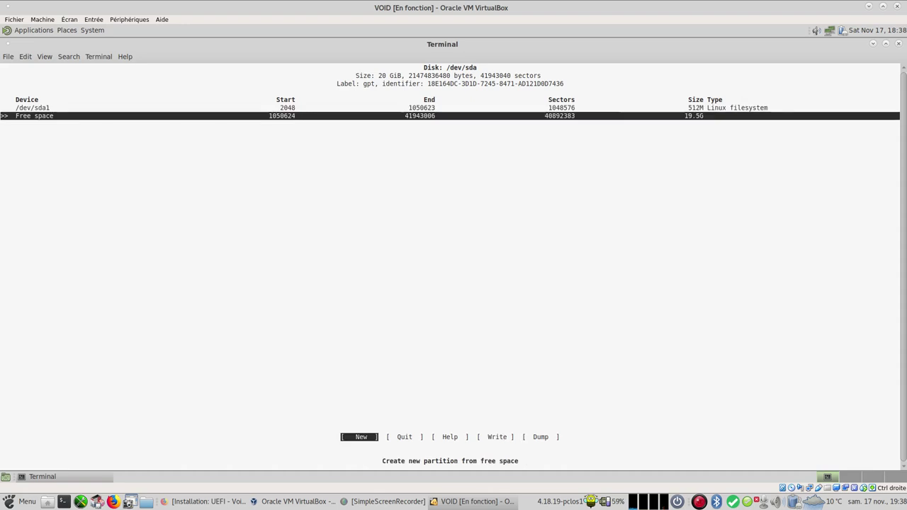
pyautogui.press('Return')
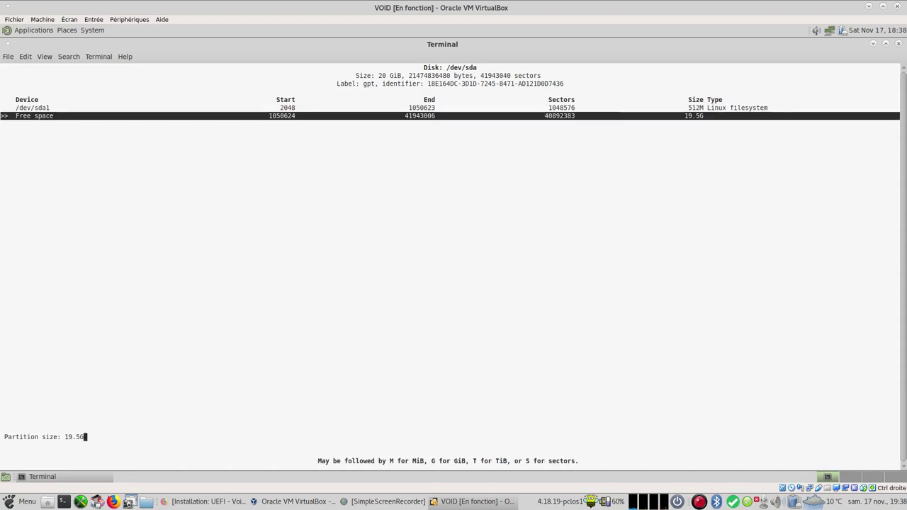
pyautogui.press('BackSpace')
pyautogui.press('BackSpace')
pyautogui.press('BackSpace')
pyautogui.press('BackSpace')
pyautogui.press('BackSpace')
pyautogui.write('2G')
pyautogui.press('Return')
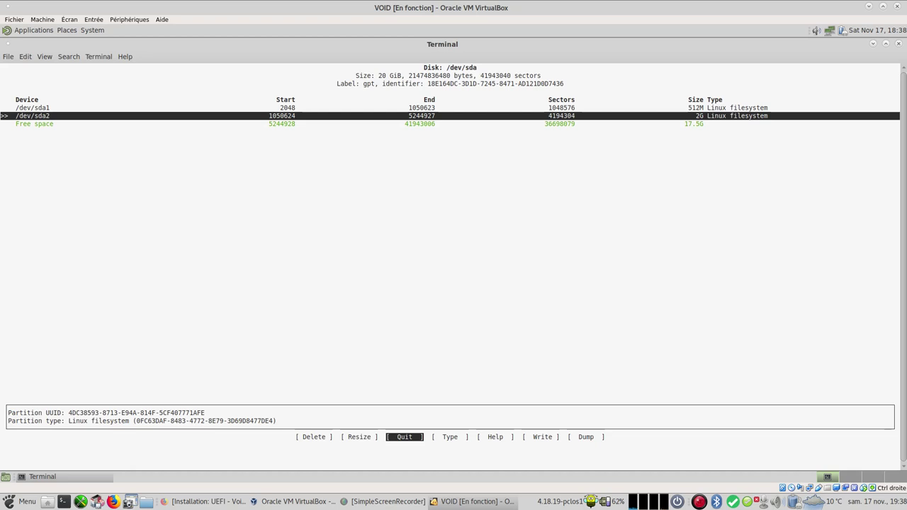
pyautogui.press('Down')
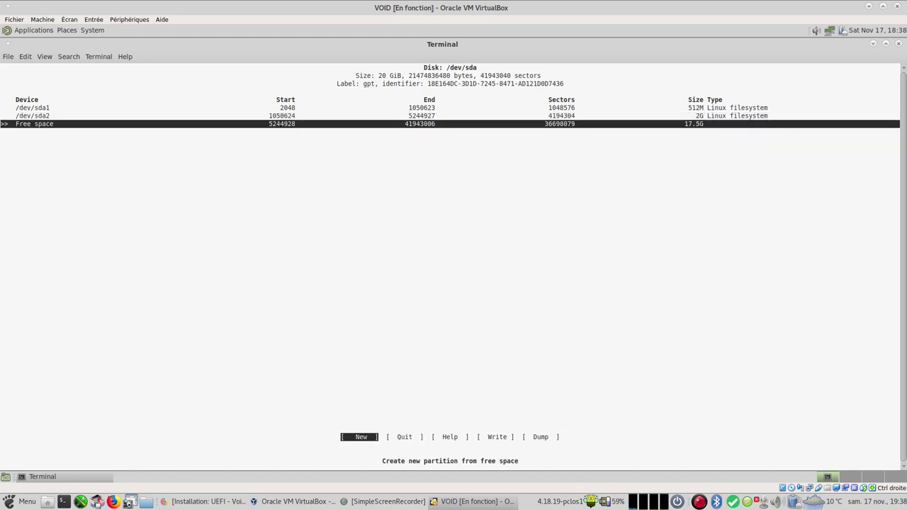
pyautogui.press('Return')
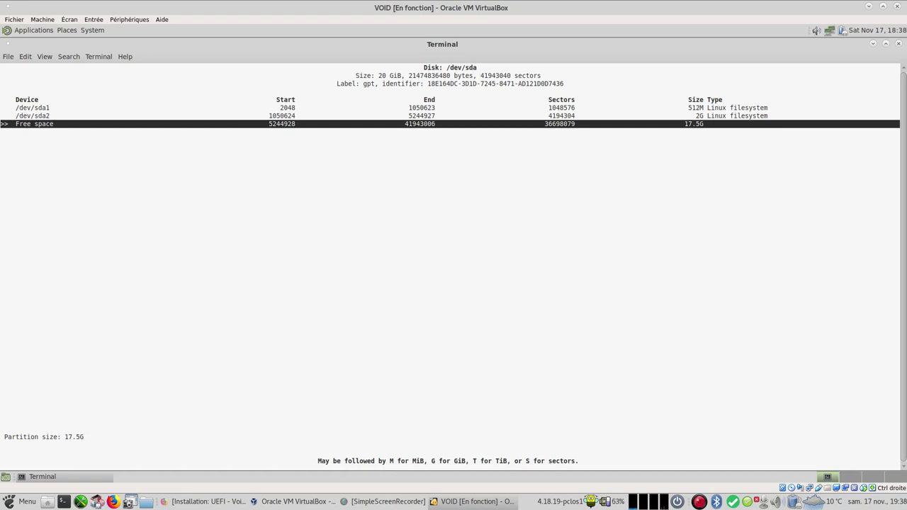
pyautogui.press('Return')
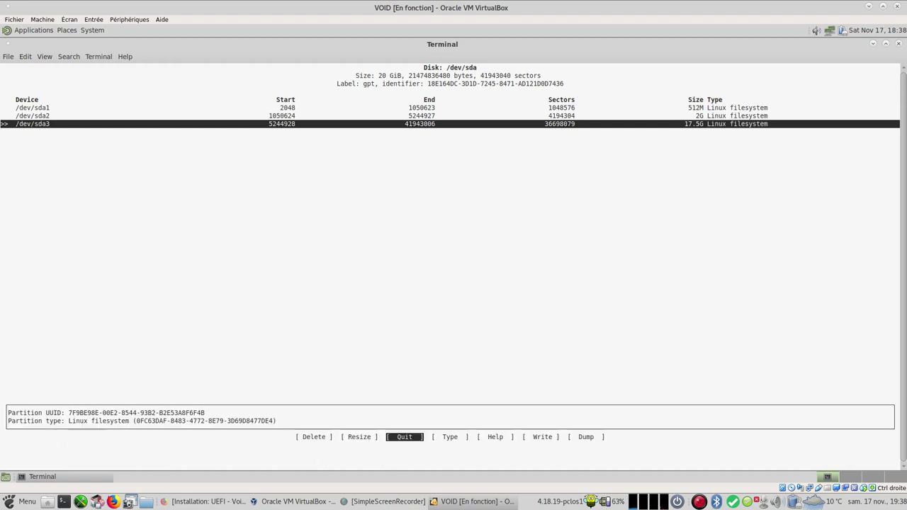
# Step: Write the partition table to disk, confirming with 'yes', and quit cfdisk
pyautogui.press('Right')
pyautogui.press('Right')
pyautogui.press('Right')
pyautogui.press('Return')
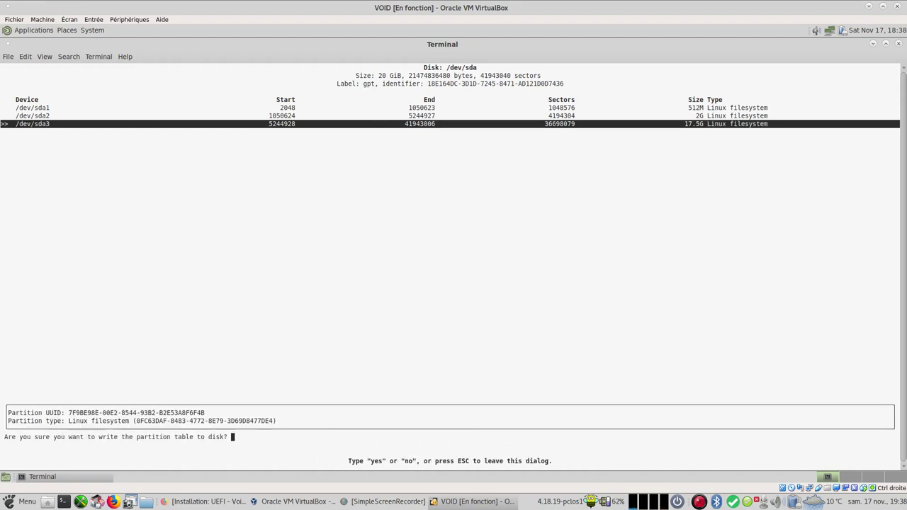
pyautogui.write('yes')
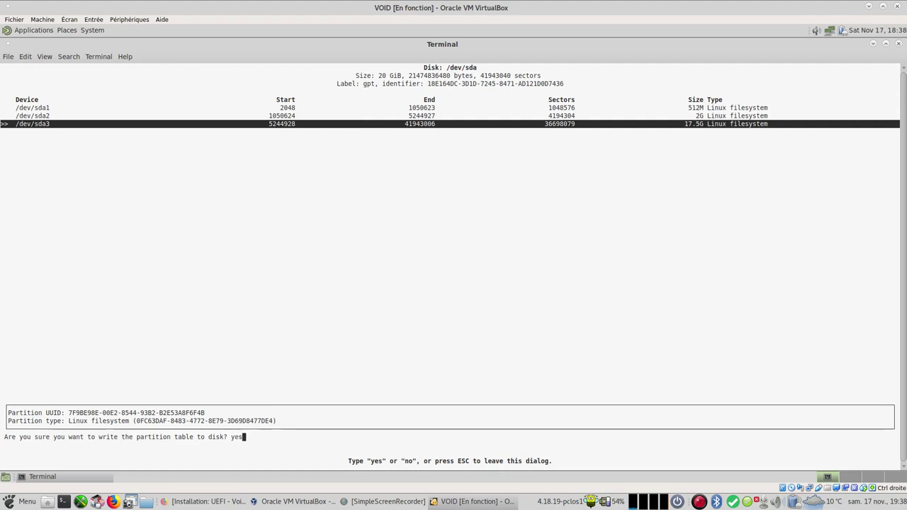
pyautogui.press('Return')
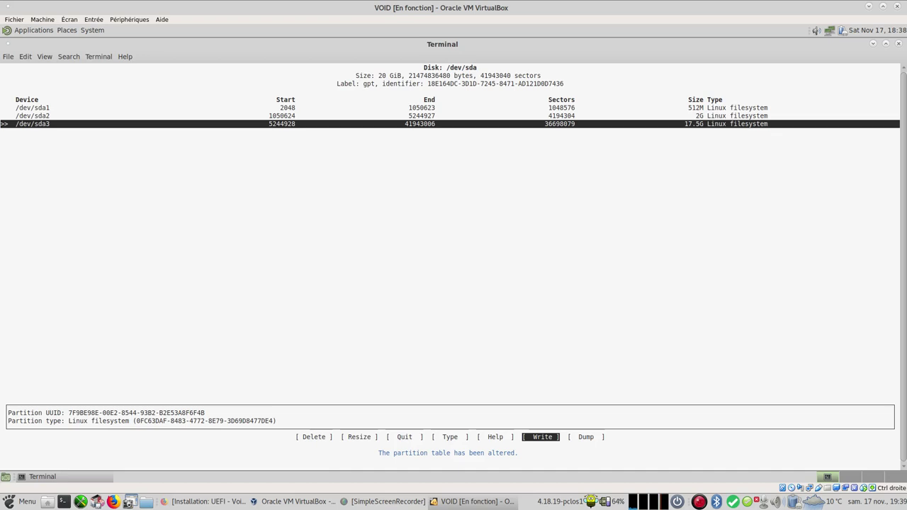
pyautogui.press('Left')
pyautogui.press('Left')
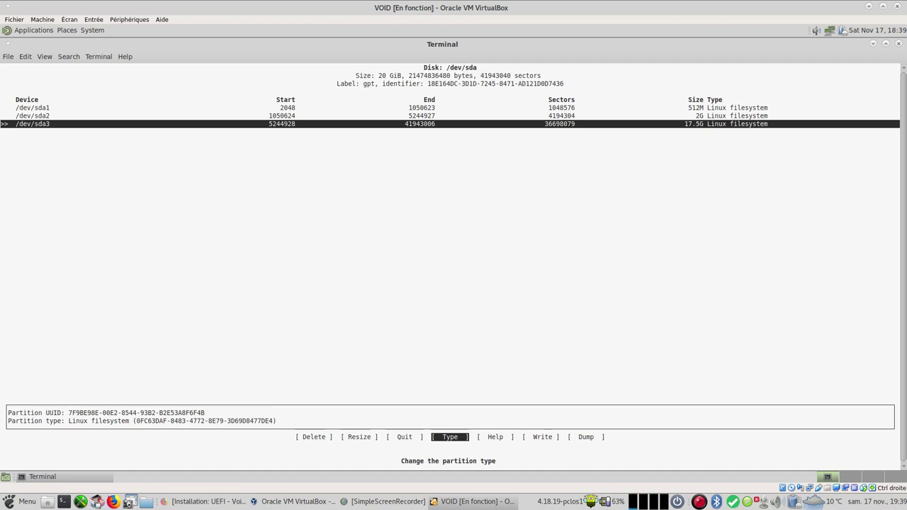
pyautogui.press('Left')
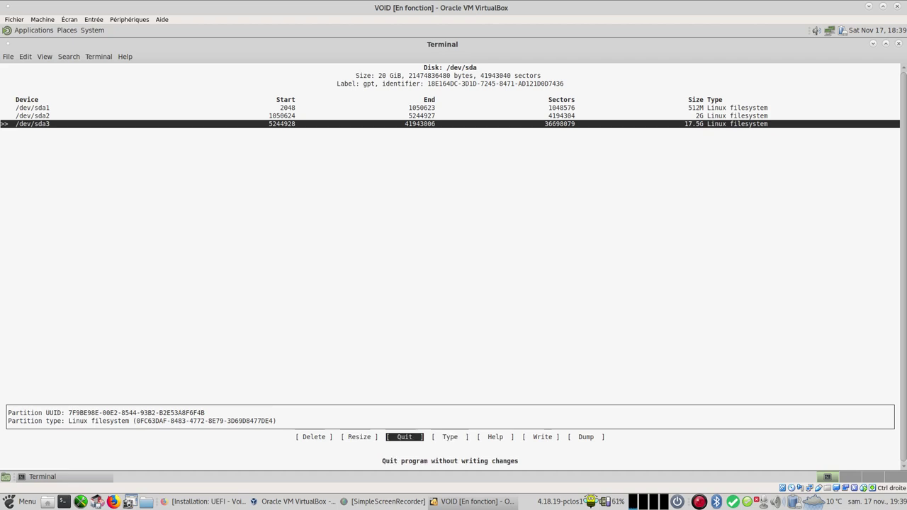
pyautogui.press('Return')
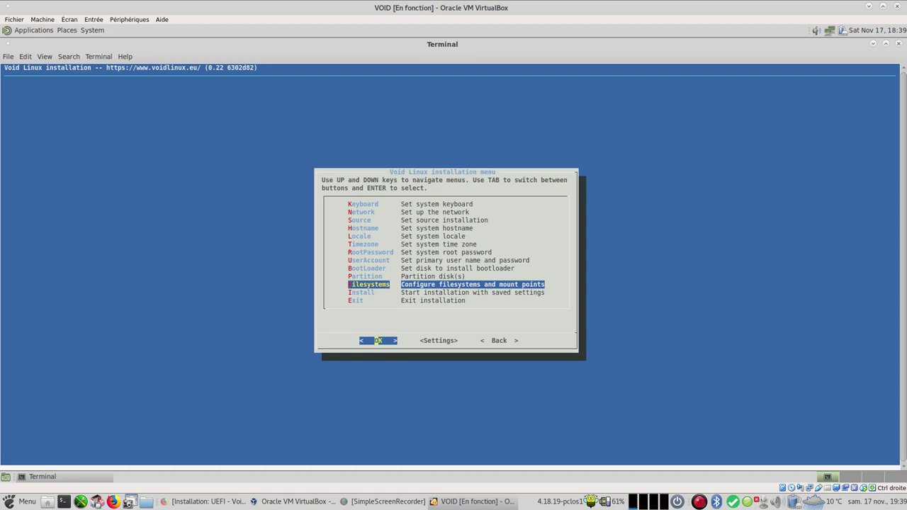
# Step: Give /dev/sda1 the vfat filesystem with mount point /boot/efi, then bring up the UEFI wiki in Firefox
pyautogui.press('Return')
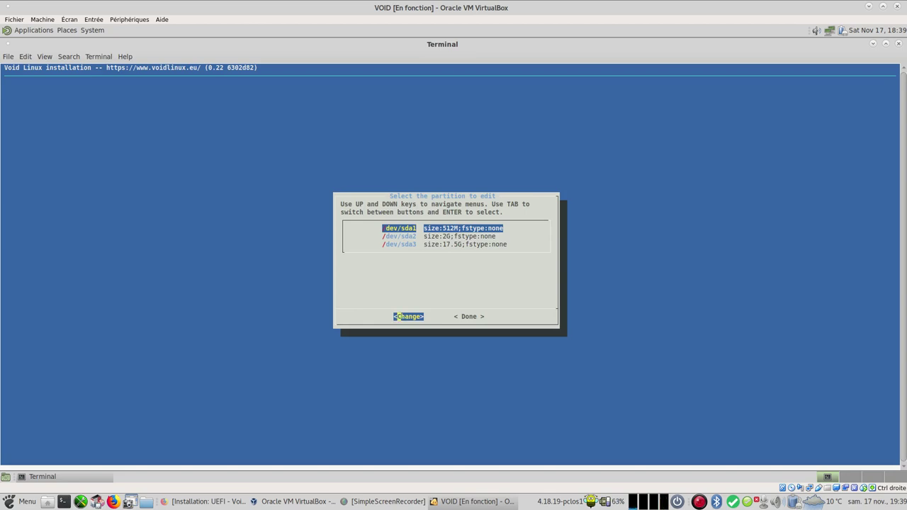
pyautogui.press('Return')
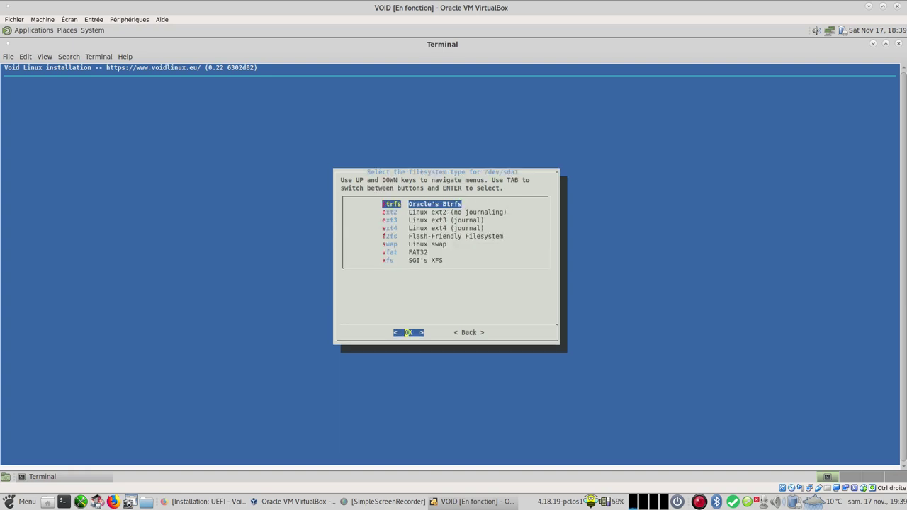
pyautogui.press('Down')
pyautogui.press('Down')
pyautogui.press('Down')
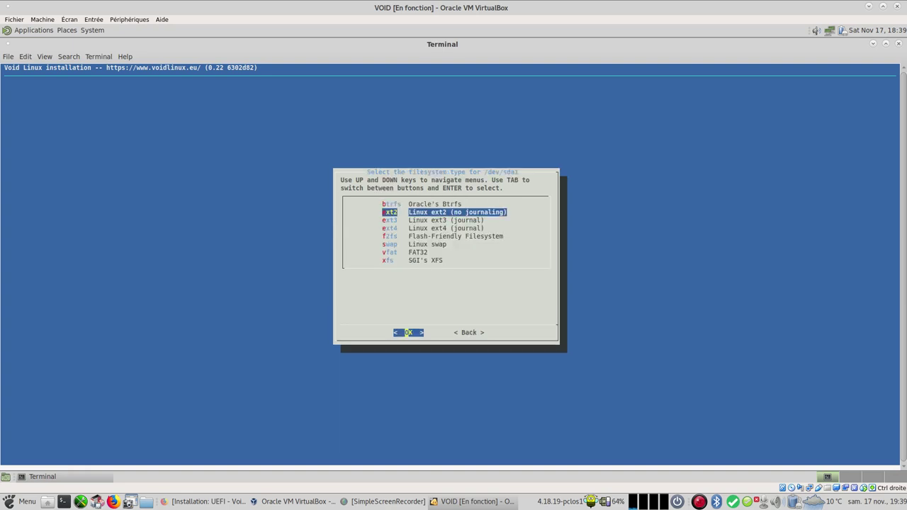
pyautogui.press('Down')
pyautogui.press('Down')
pyautogui.press('Down')
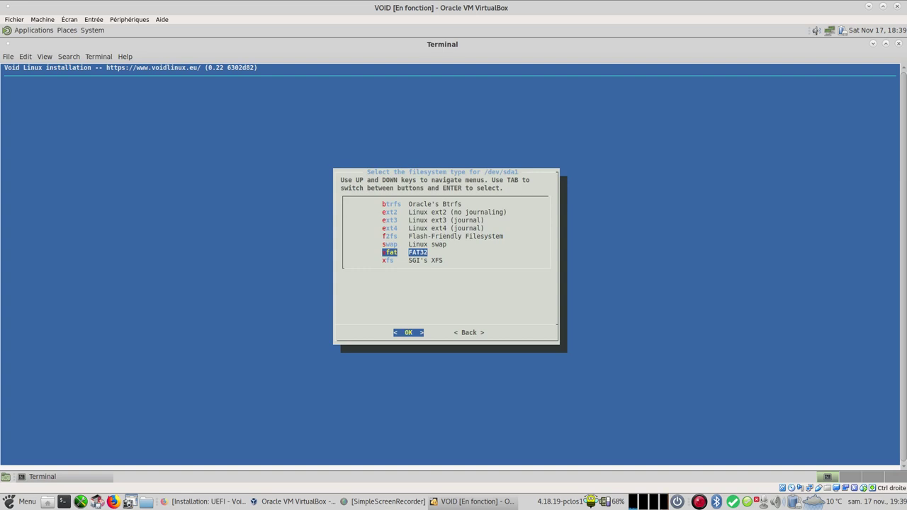
pyautogui.press('Return')
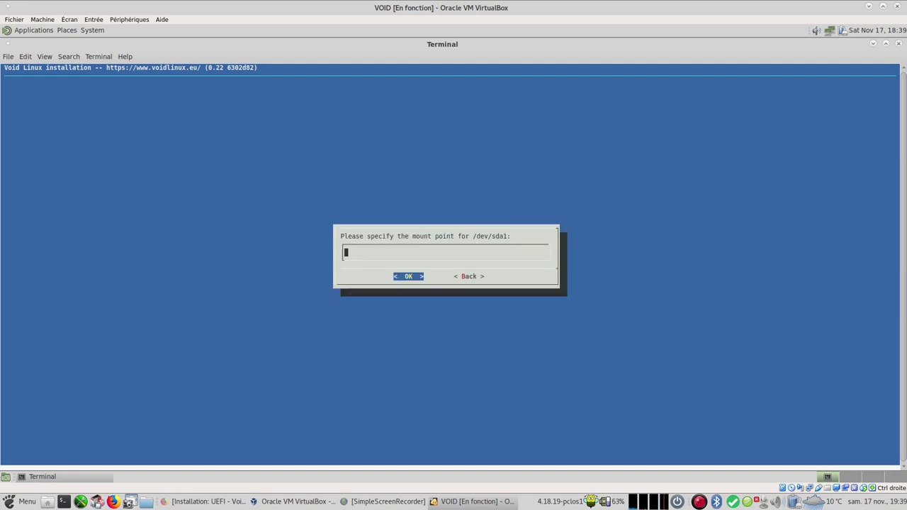
pyautogui.write('/boot/efi')
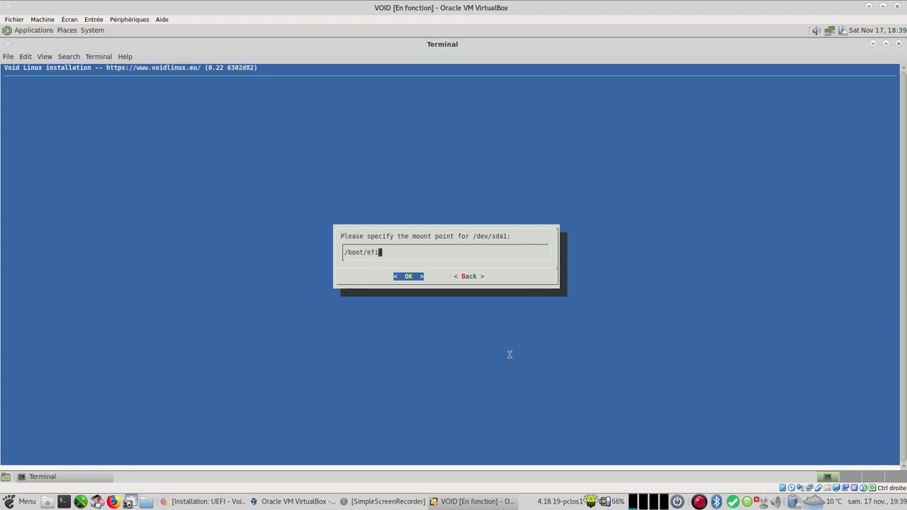
pyautogui.click(214, 502)
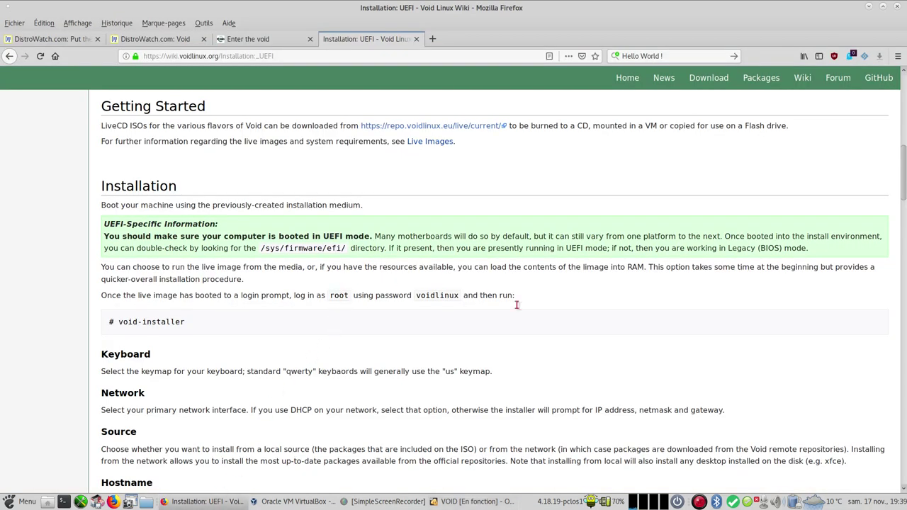
# Step: Scroll the UEFI wiki to its vfat and /boot/efi Filesystems guidance, then go back to VirtualBox
pyautogui.scroll(-10, 535, 336)
pyautogui.scroll(-6, 532, 343)
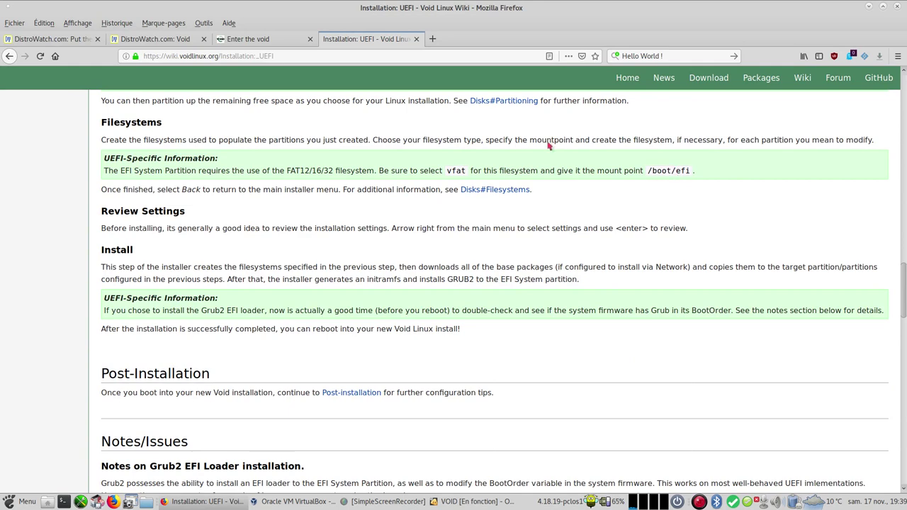
pyautogui.click(474, 502)
# Step: Accept /boot/efi and a new filesystem for /dev/sda1, then make /dev/sda2 swap
pyautogui.press('Return')
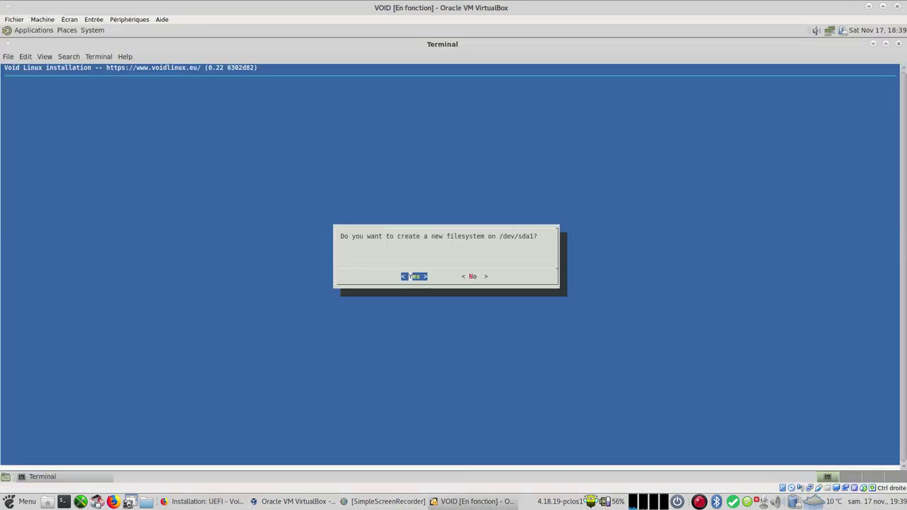
pyautogui.press('Return')
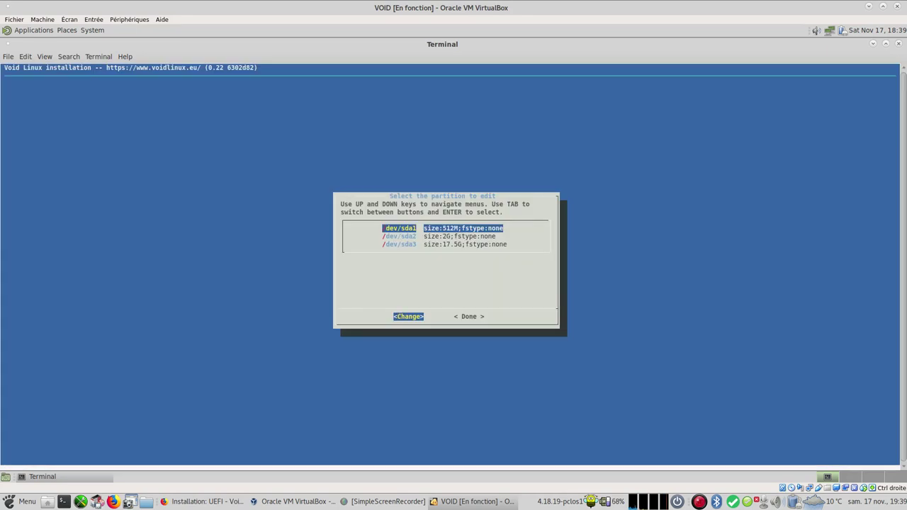
pyautogui.press('Down')
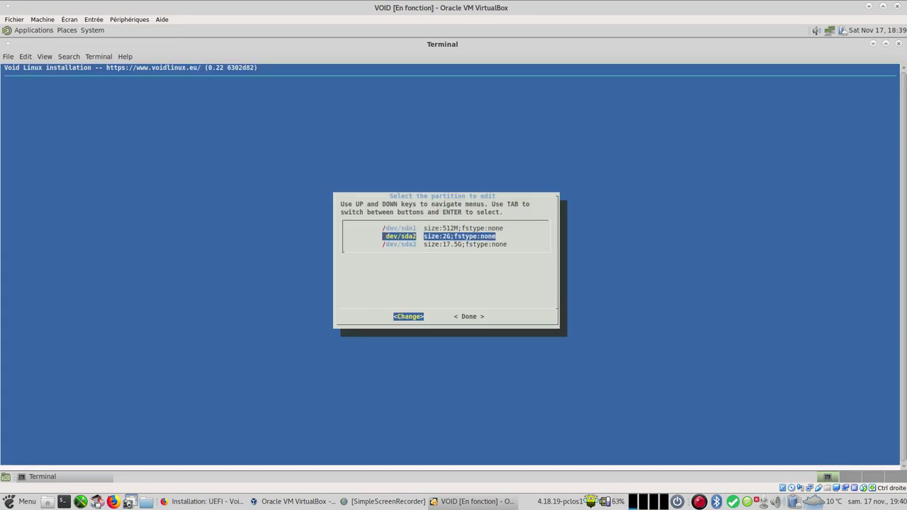
pyautogui.press('Return')
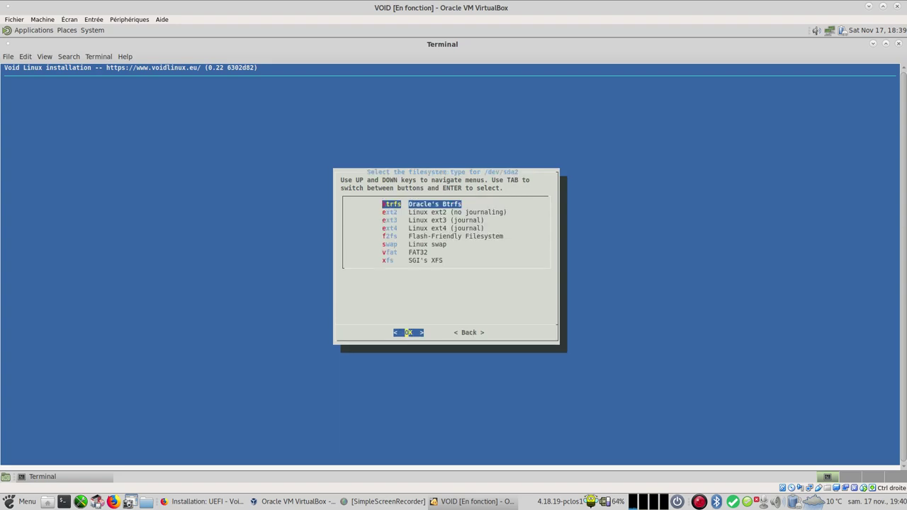
pyautogui.press('Down')
pyautogui.press('Down')
pyautogui.press('Down')
pyautogui.press('Down')
pyautogui.press('Down')
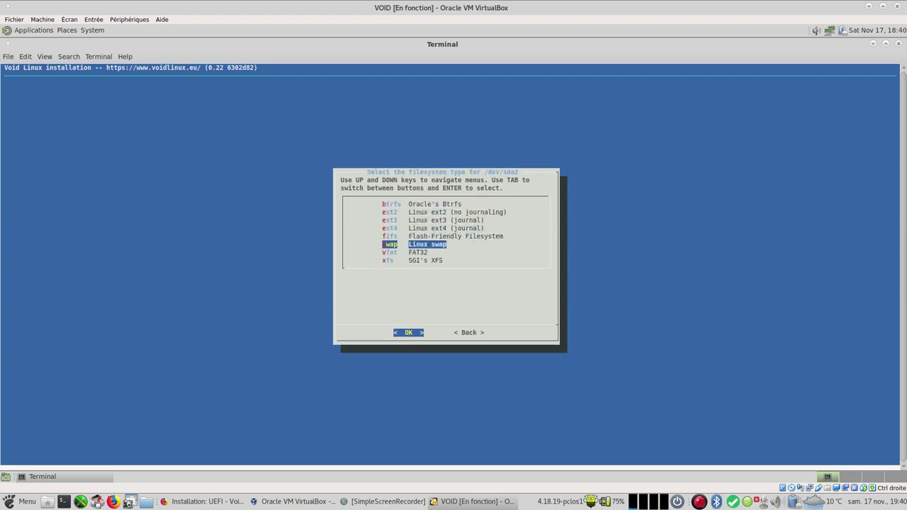
pyautogui.press('Return')
pyautogui.press('Return')
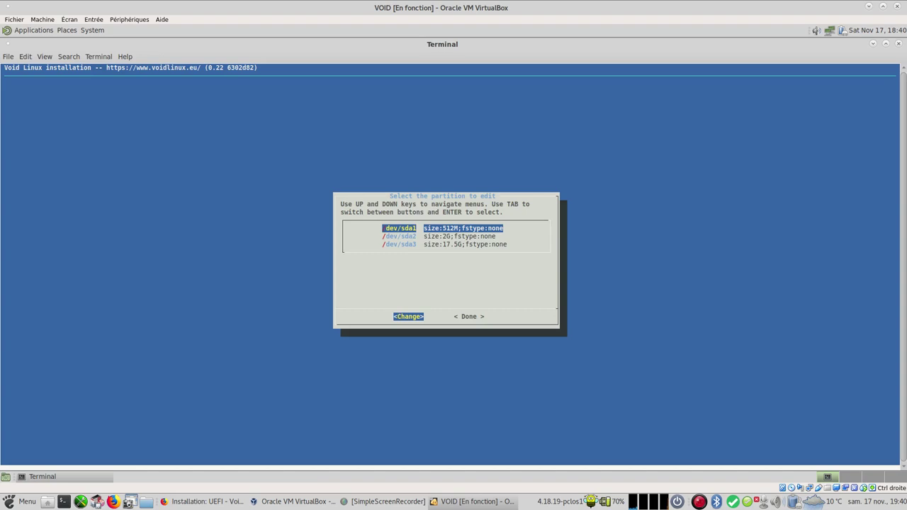
# Step: Format /dev/sda3 as ext4 mounted at / and finish filesystem setup
pyautogui.press('Down')
pyautogui.press('Down')
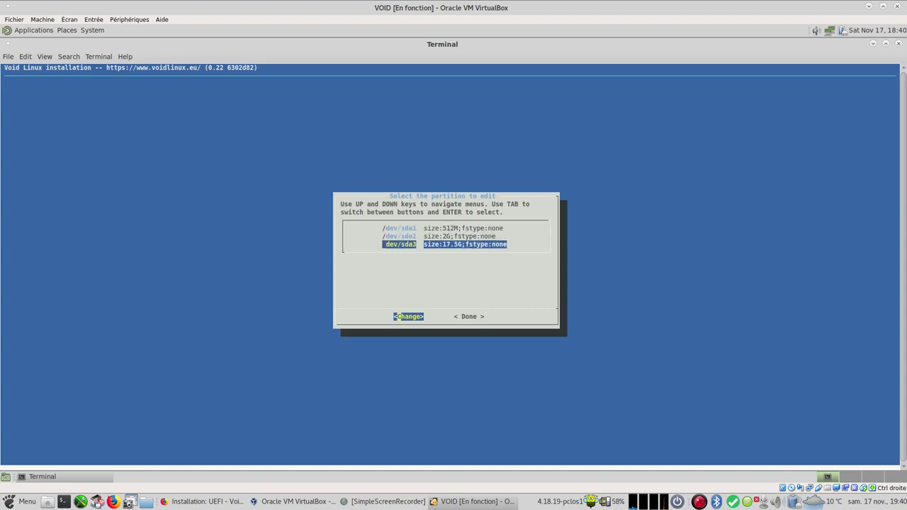
pyautogui.press('Return')
pyautogui.press('Down')
pyautogui.press('Down')
pyautogui.press('Down')
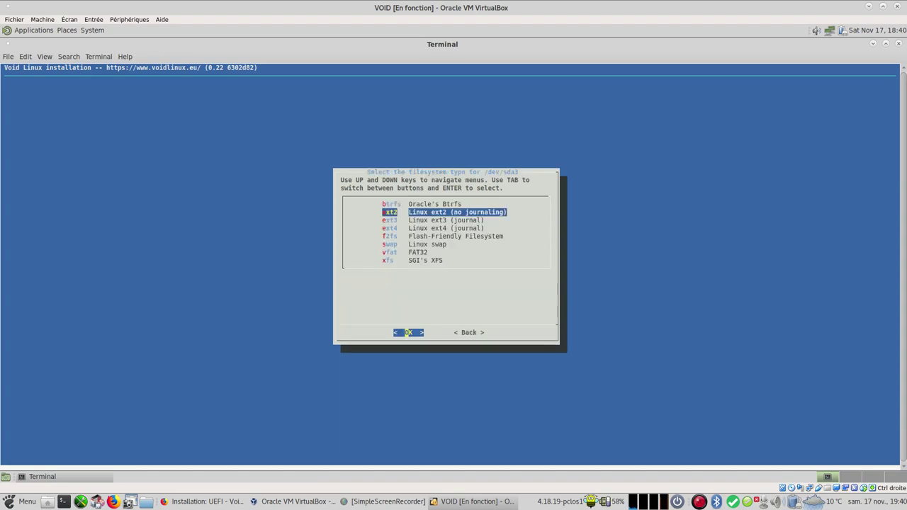
pyautogui.press('Return')
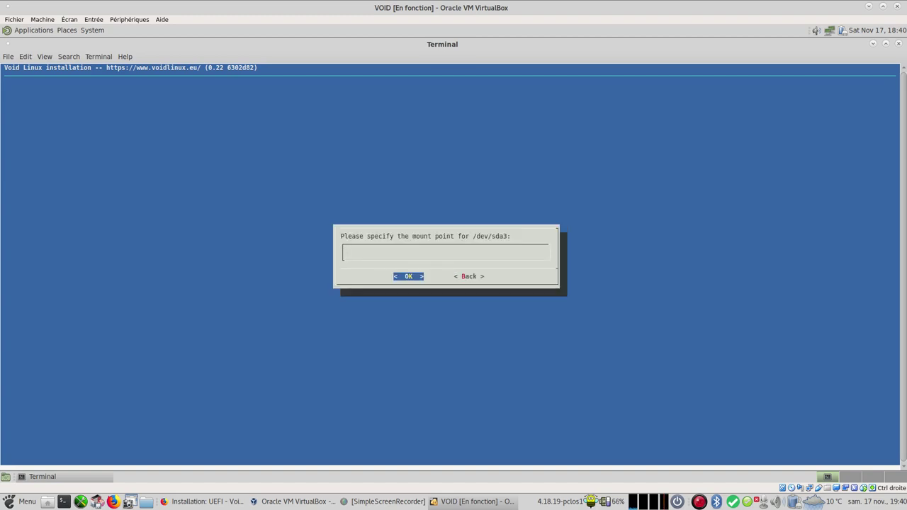
pyautogui.write('/')
pyautogui.press('Return')
pyautogui.press('Return')
pyautogui.press('Tab')
pyautogui.press('Return')
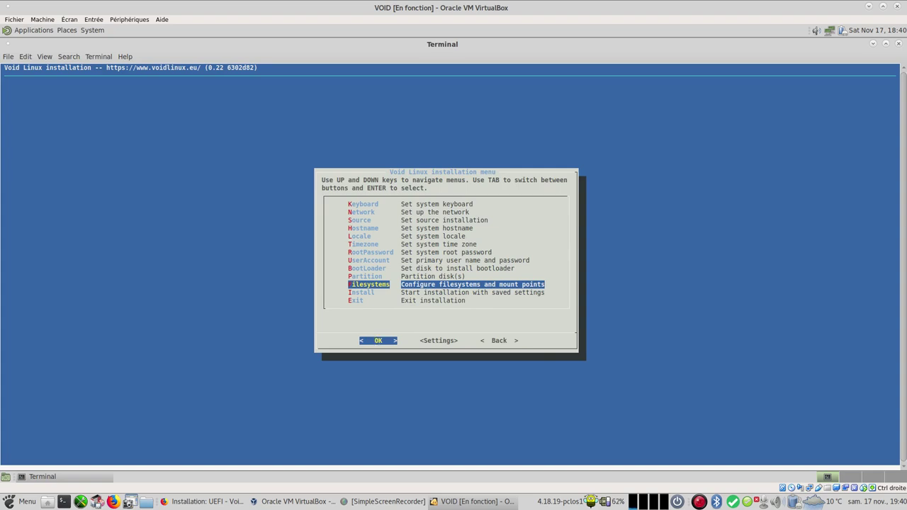
# Step: Choose Install and confirm the listed filesystem operations to begin copying the live image
pyautogui.press('Down')
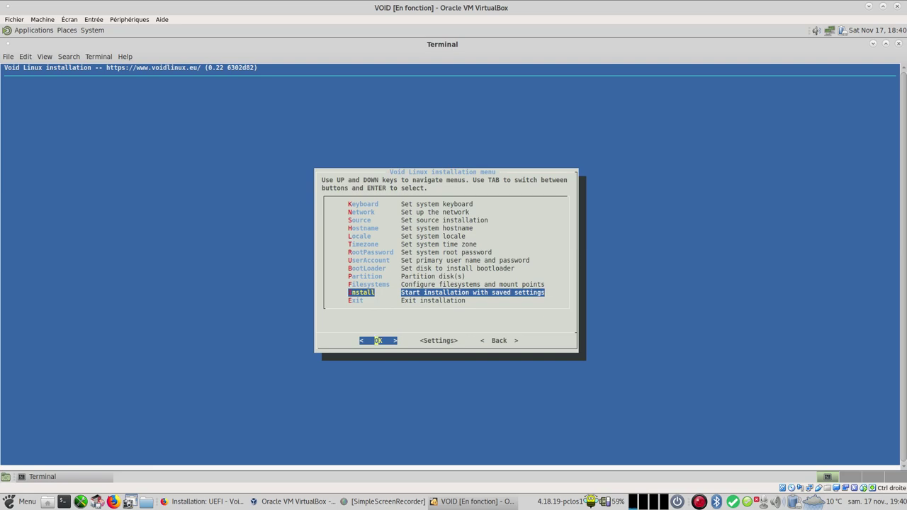
pyautogui.press('Return')
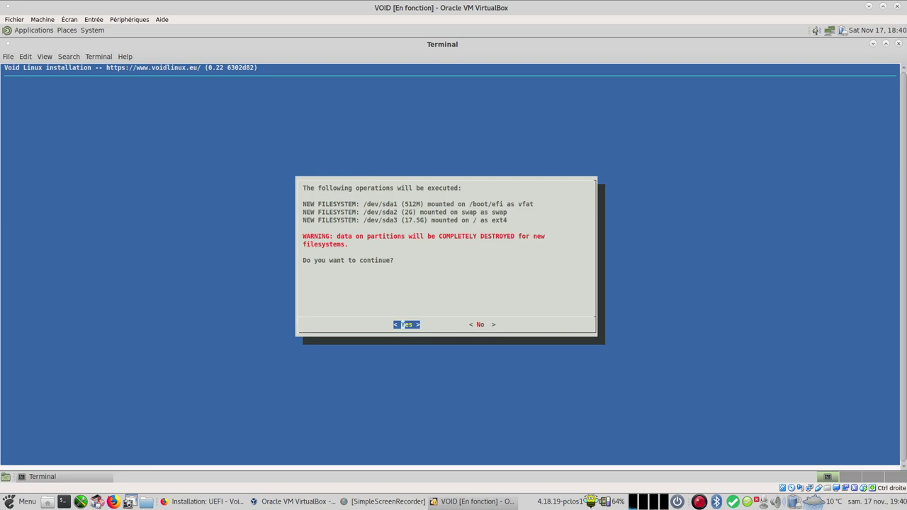
pyautogui.press('Return')
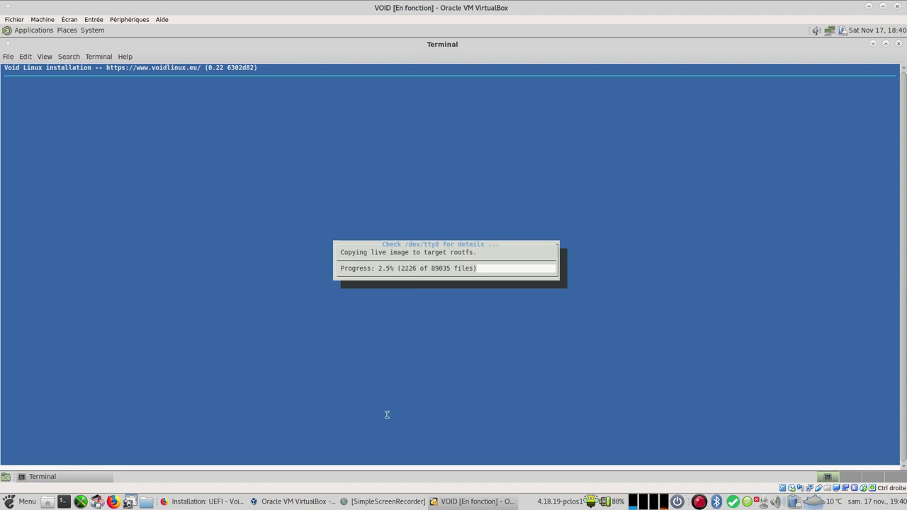
# Step: Back in Firefox, open the wiki's Post Installation article
pyautogui.click(211, 501)
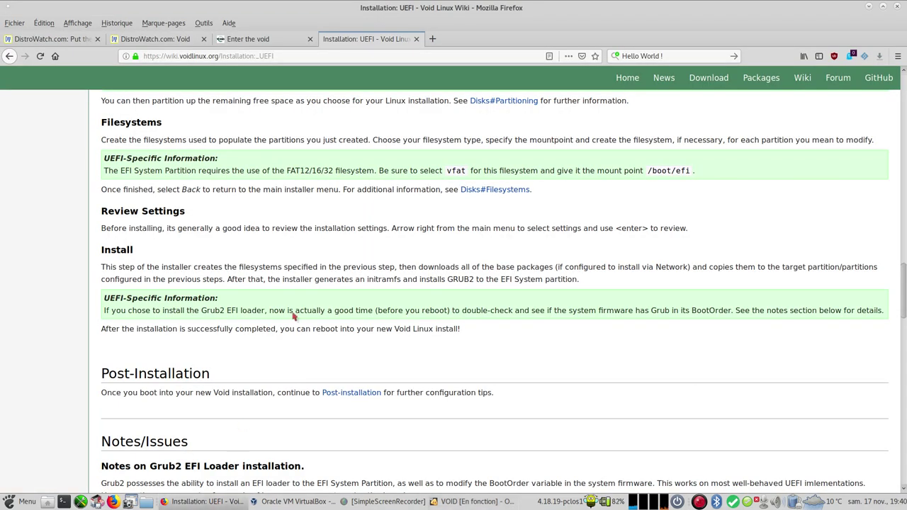
pyautogui.scroll(-3, 340, 276)
pyautogui.scroll(-5, 380, 262)
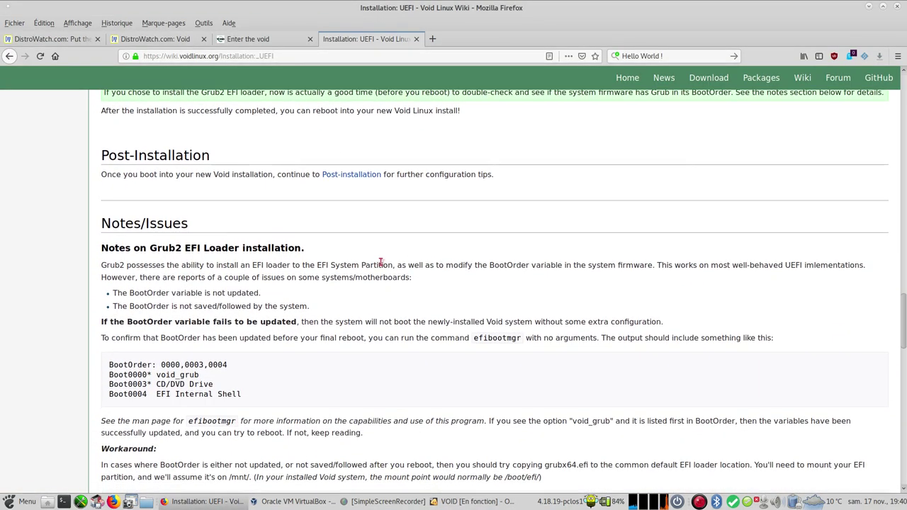
pyautogui.scroll(10, 381, 261)
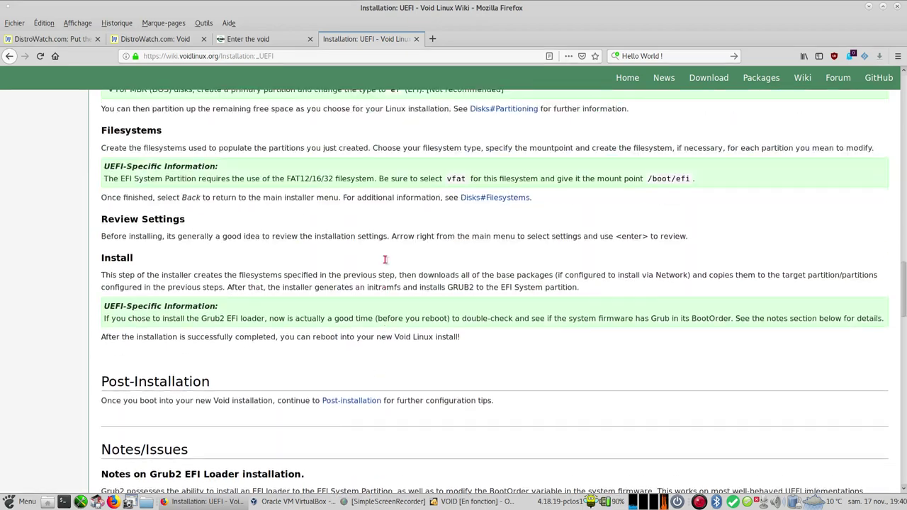
pyautogui.scroll(-7, 383, 263)
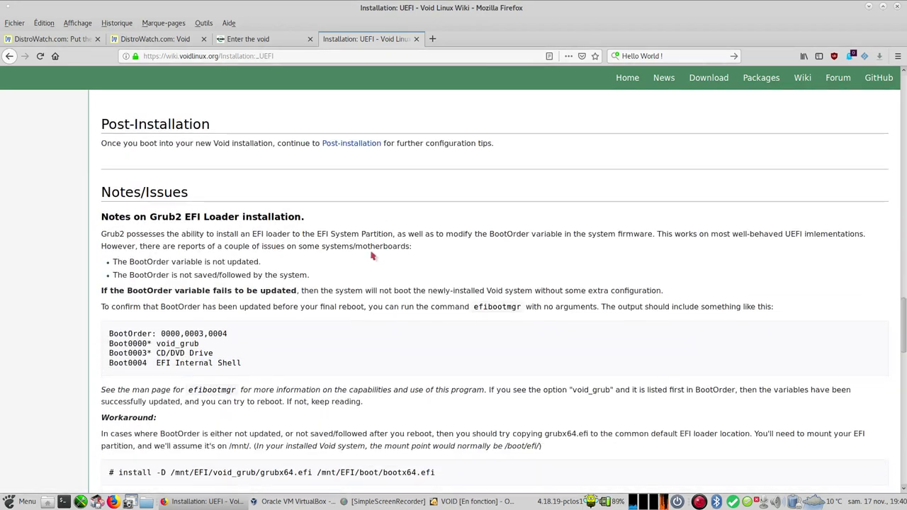
pyautogui.click(352, 145)
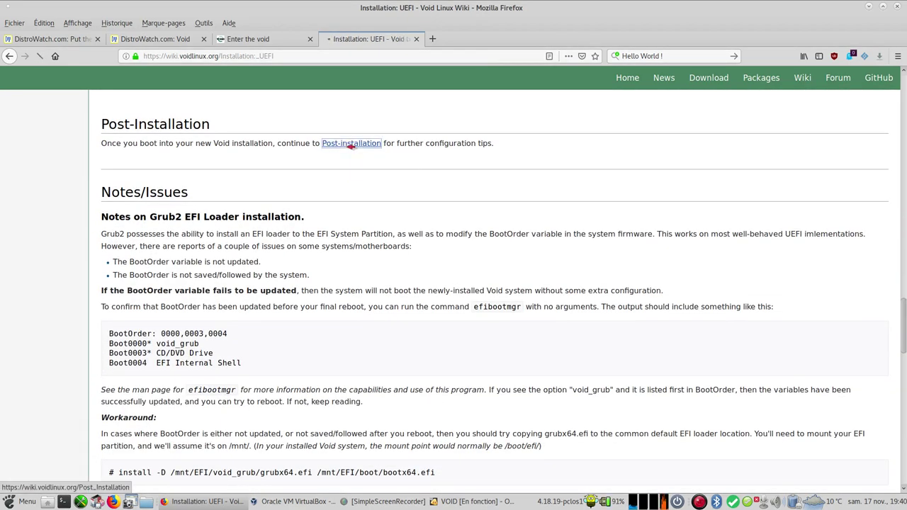
# Step: Read through the Post Installation article, then go to the Void Linux Wiki Main Page
pyautogui.scroll(-7, 390, 222)
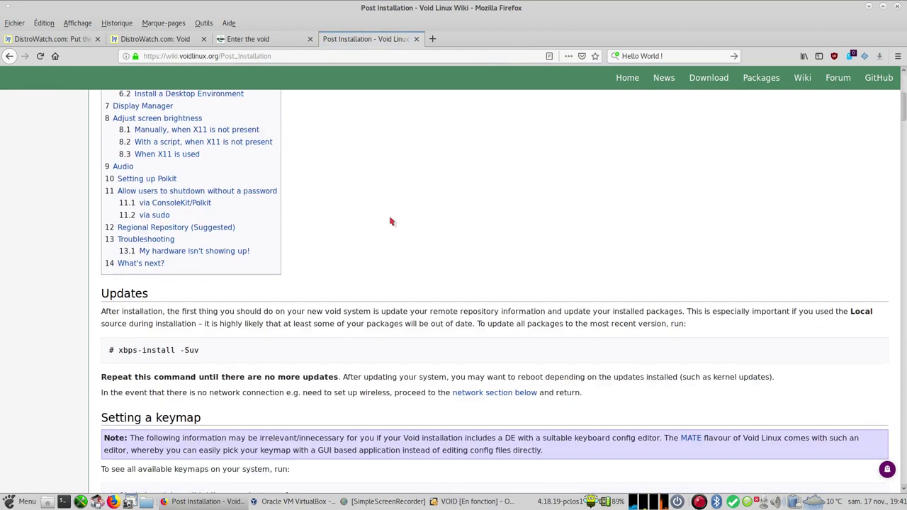
pyautogui.scroll(3, 390, 222)
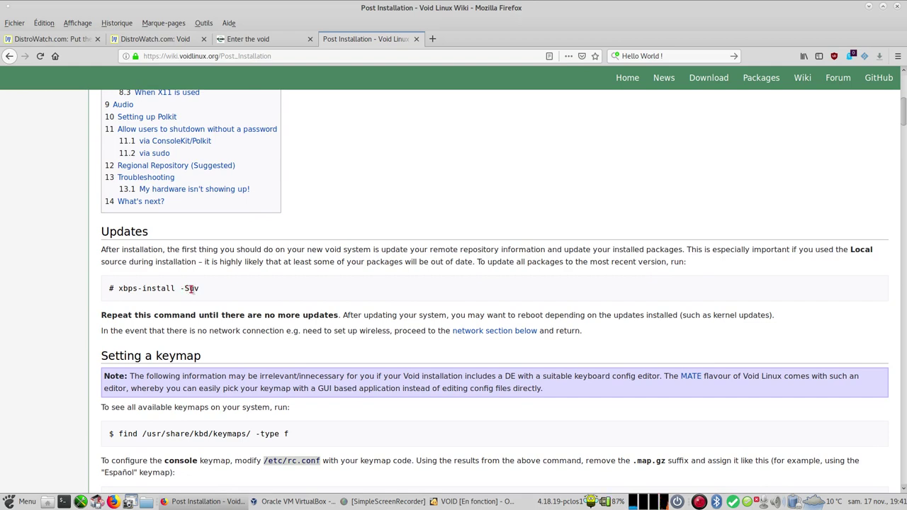
pyautogui.scroll(-5, 191, 288)
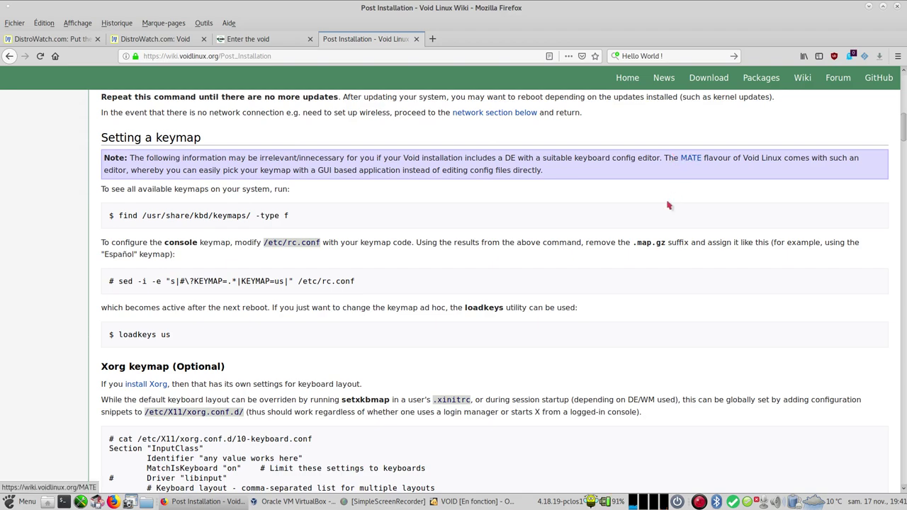
pyautogui.scroll(-15, 633, 230)
pyautogui.scroll(-15, 633, 232)
pyautogui.scroll(15, 614, 269)
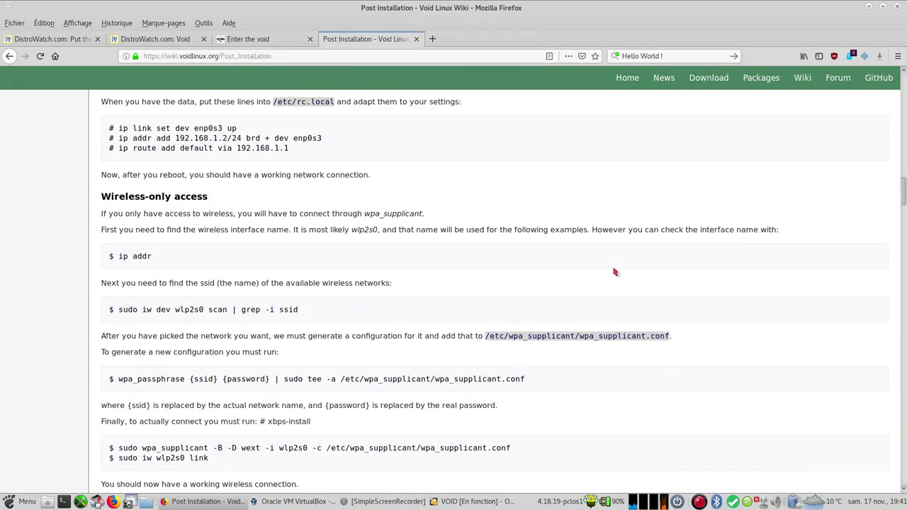
pyautogui.scroll(5, 615, 272)
pyautogui.scroll(-18, 615, 272)
pyautogui.scroll(-4, 615, 272)
pyautogui.scroll(20, 615, 272)
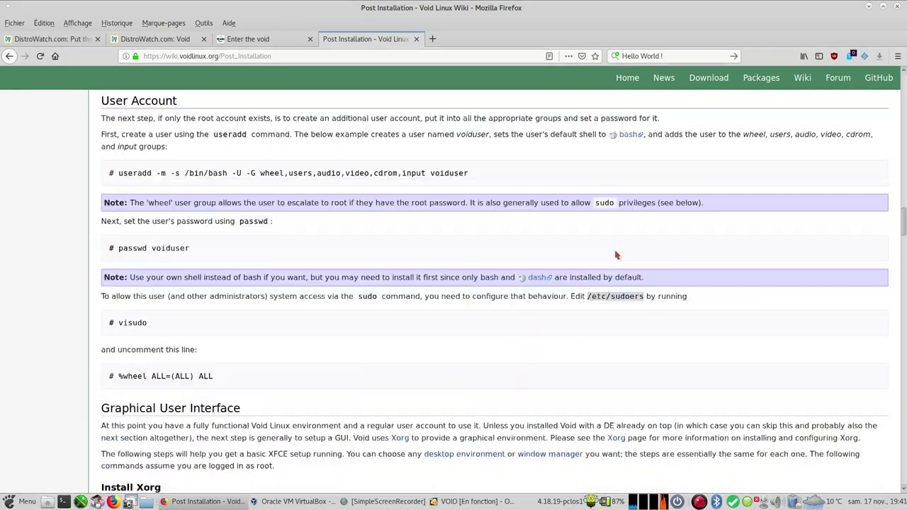
pyautogui.click(802, 78)
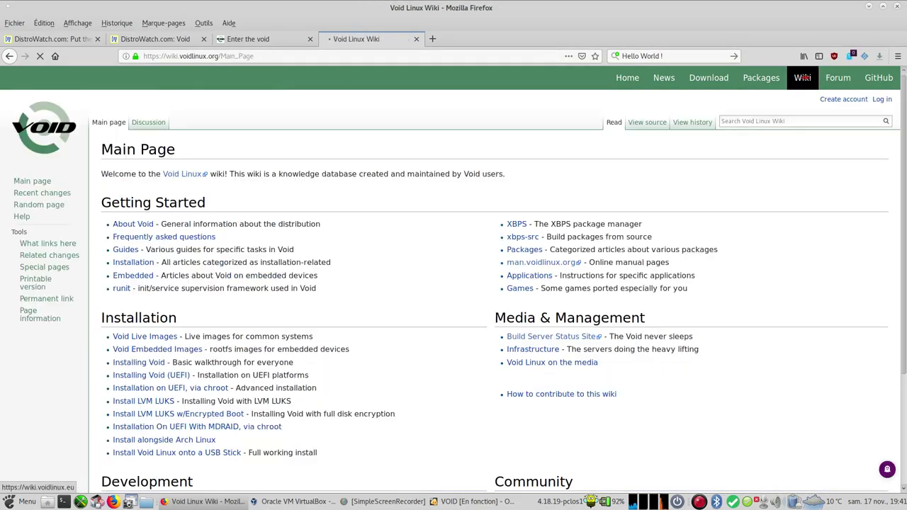
# Step: Open the XBPS package manager article and scroll through its package commands
pyautogui.click(519, 224)
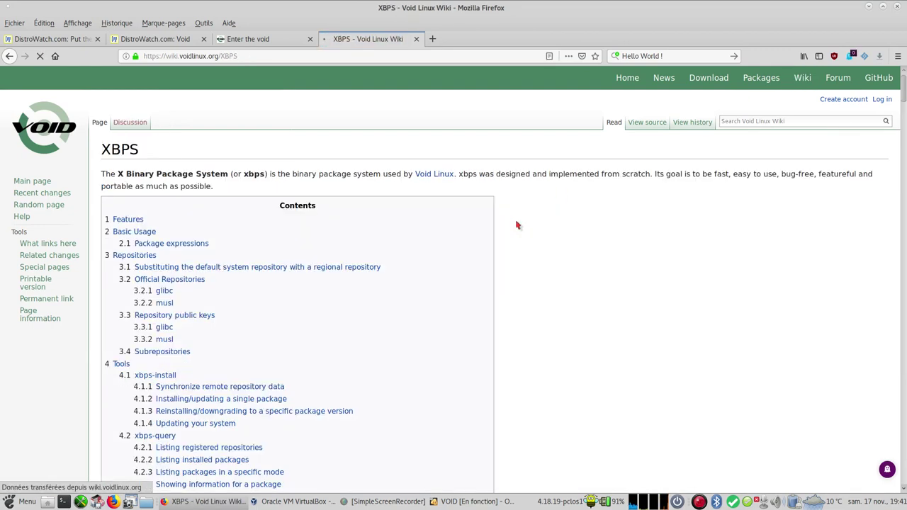
pyautogui.scroll(-7, 405, 286)
pyautogui.scroll(-15, 406, 285)
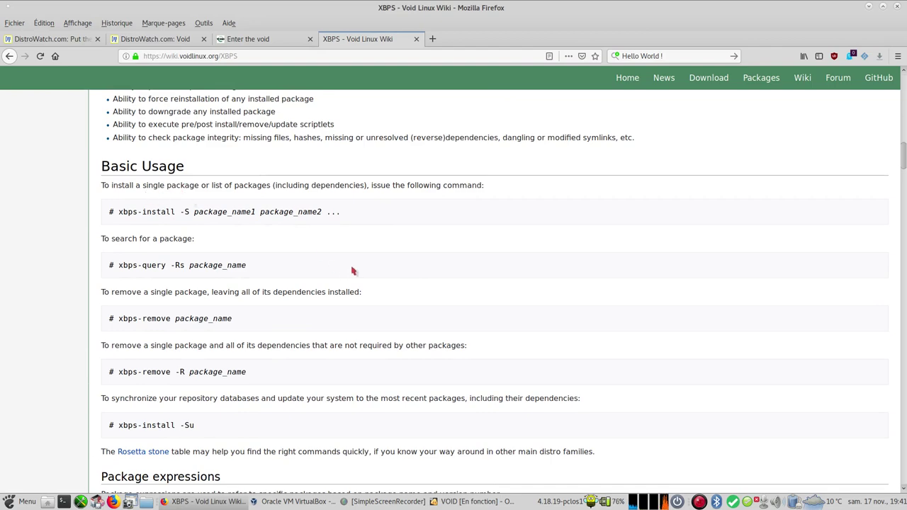
pyautogui.scroll(-2, 439, 287)
pyautogui.scroll(-3, 440, 287)
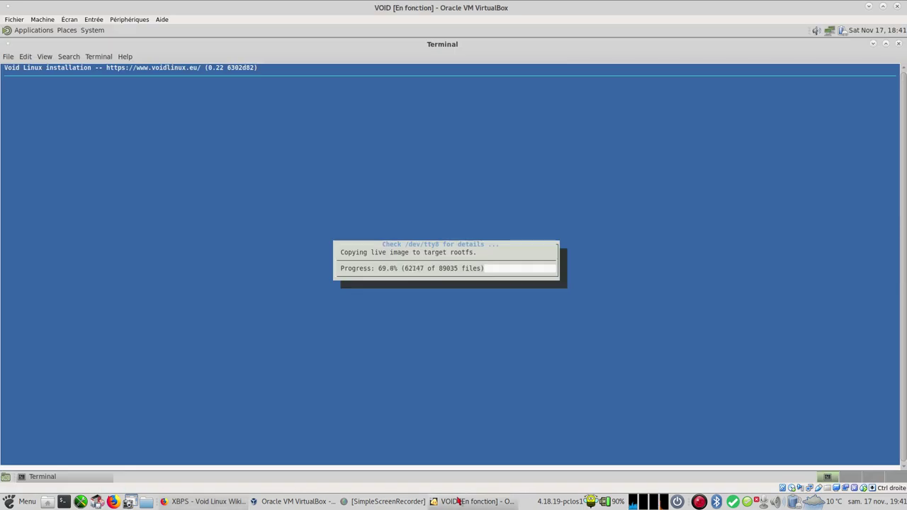
# Step: Check the installer's progress in the VM, then keep reading the XBPS article
pyautogui.click(458, 502)
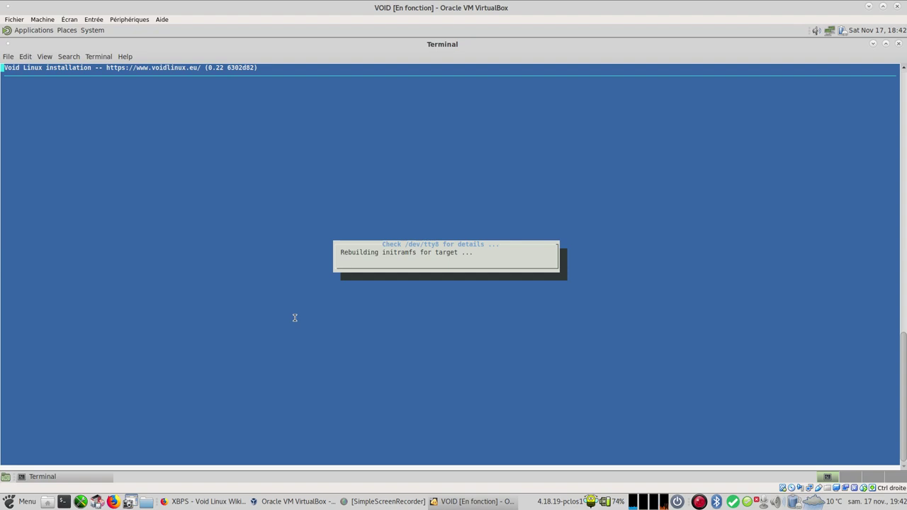
pyautogui.click(206, 501)
pyautogui.scroll(-3, 399, 210)
pyautogui.scroll(-3, 399, 210)
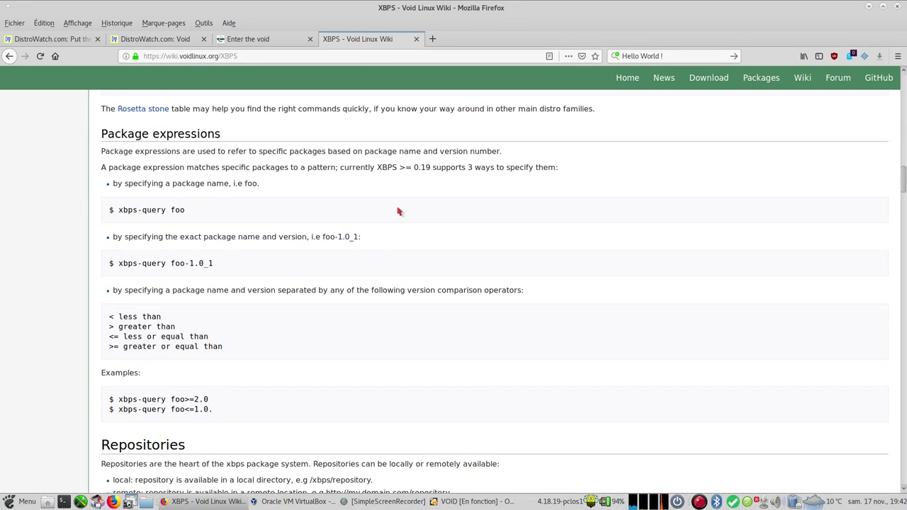
# Step: Scroll further down through the XBPS article
pyautogui.scroll(-8, 399, 210)
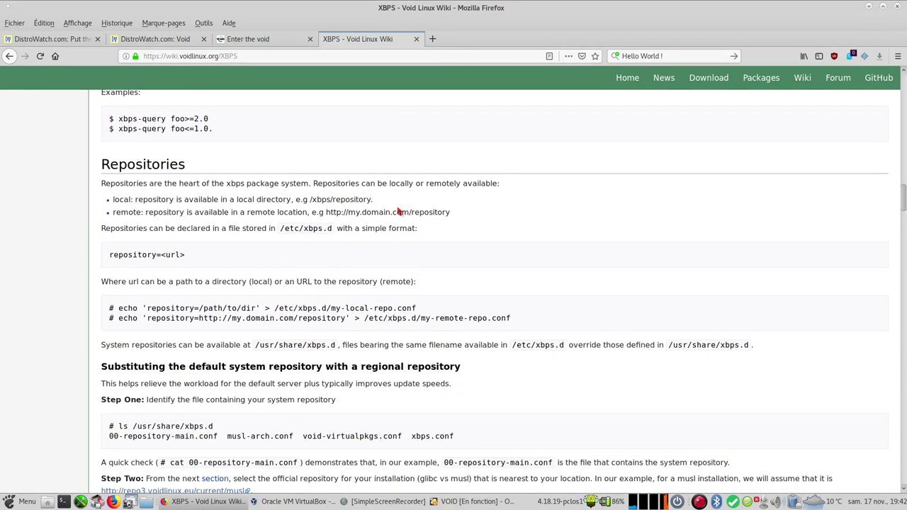
pyautogui.scroll(-9, 400, 211)
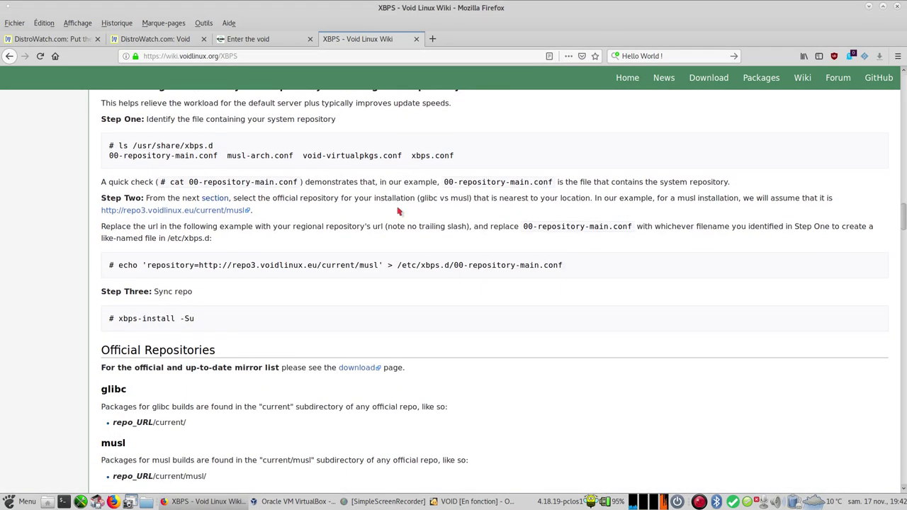
pyautogui.scroll(-2, 399, 210)
pyautogui.scroll(2, 399, 211)
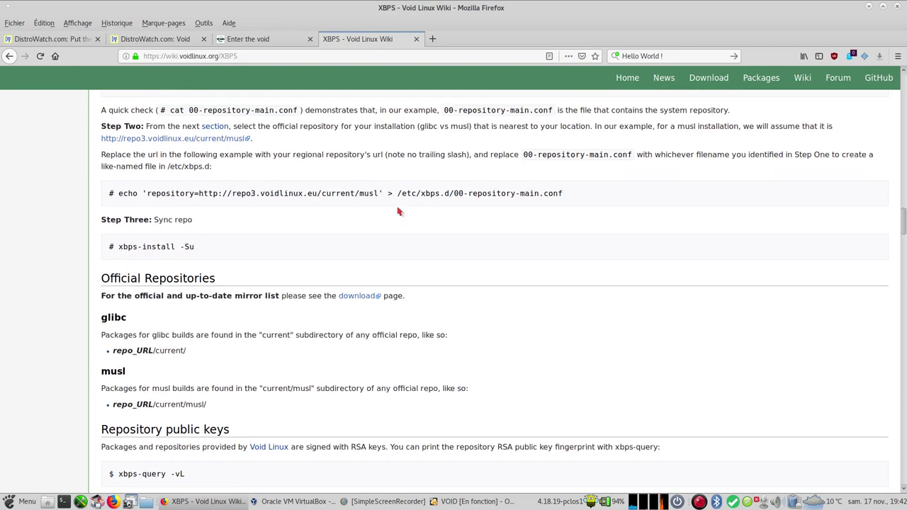
pyautogui.scroll(-4, 399, 210)
pyautogui.scroll(-6, 400, 211)
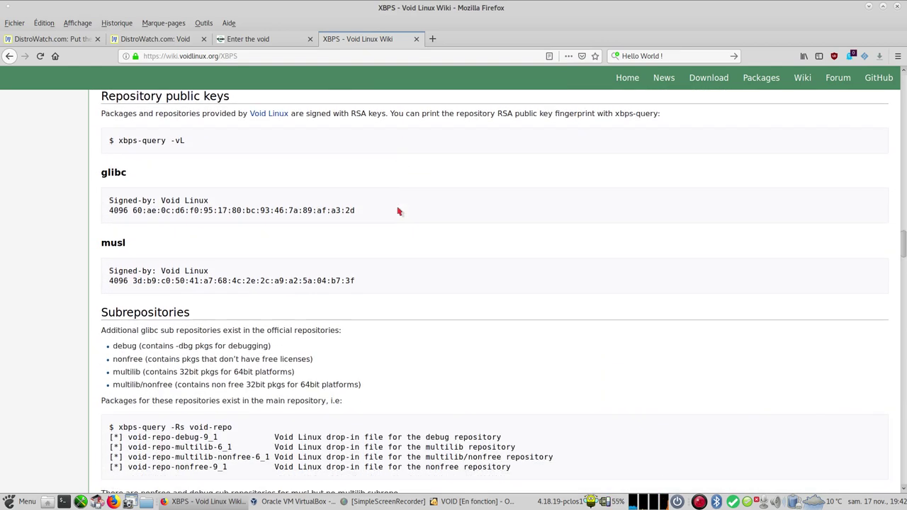
pyautogui.scroll(-6, 399, 211)
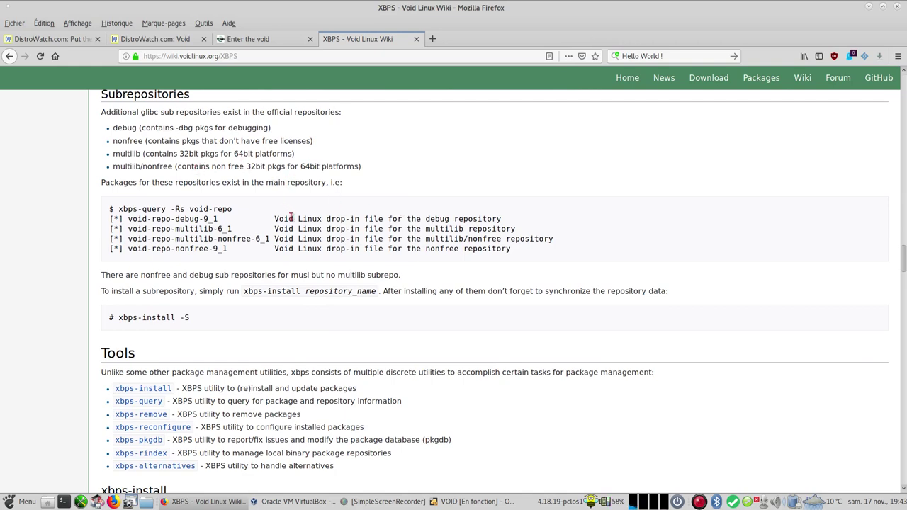
pyautogui.scroll(-5, 299, 227)
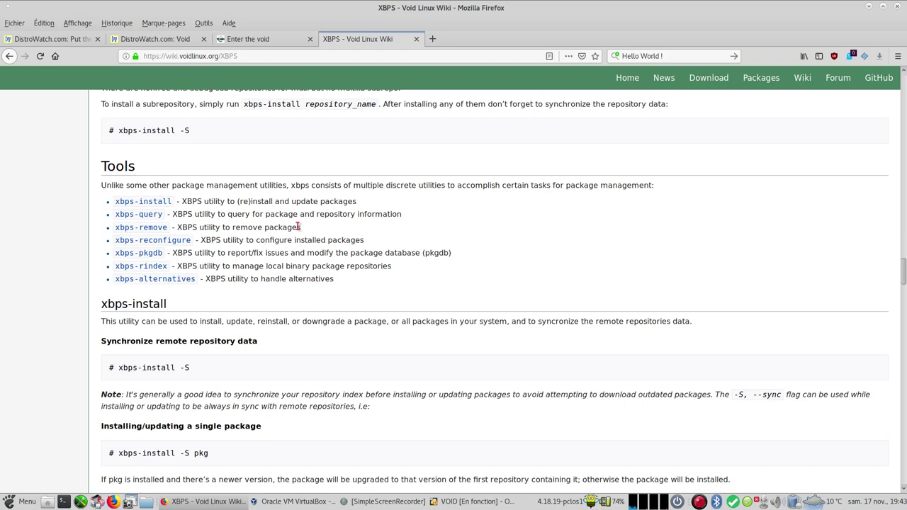
pyautogui.scroll(-1, 299, 227)
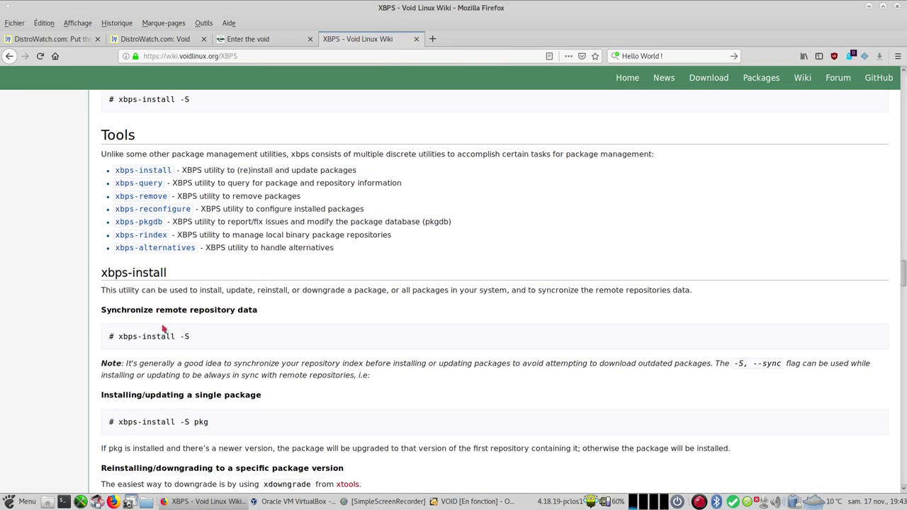
pyautogui.scroll(-2, 162, 328)
pyautogui.scroll(3, 162, 270)
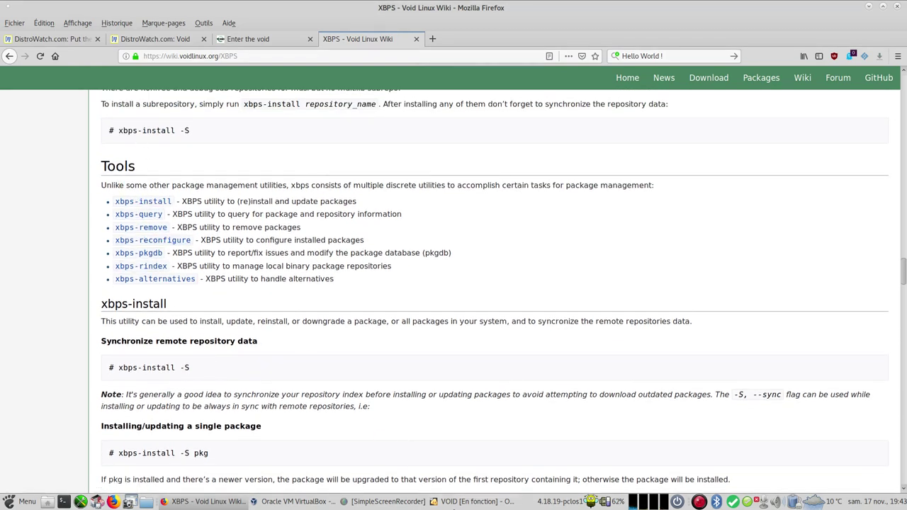
# Step: After glancing at the installer, scroll to the Front-ends section, then check the VM again
pyautogui.click(474, 501)
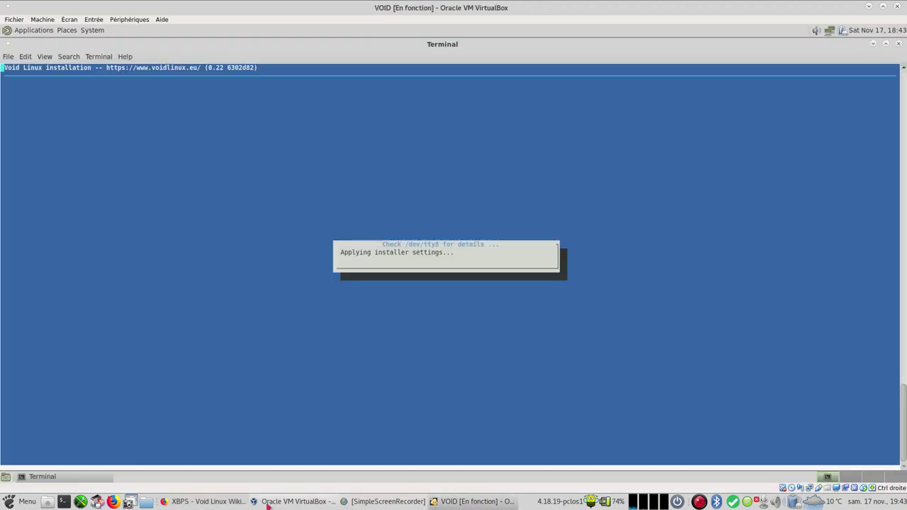
pyautogui.click(204, 502)
pyautogui.scroll(-5, 305, 247)
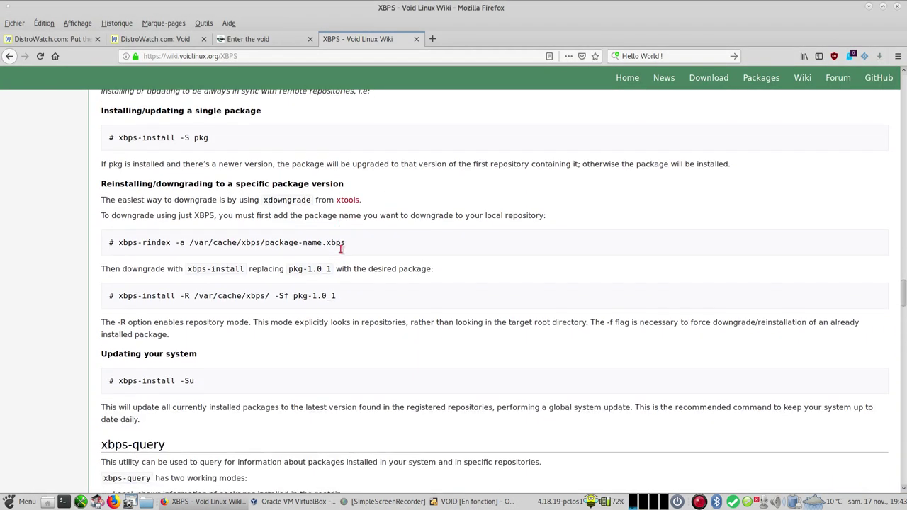
pyautogui.scroll(-4, 340, 251)
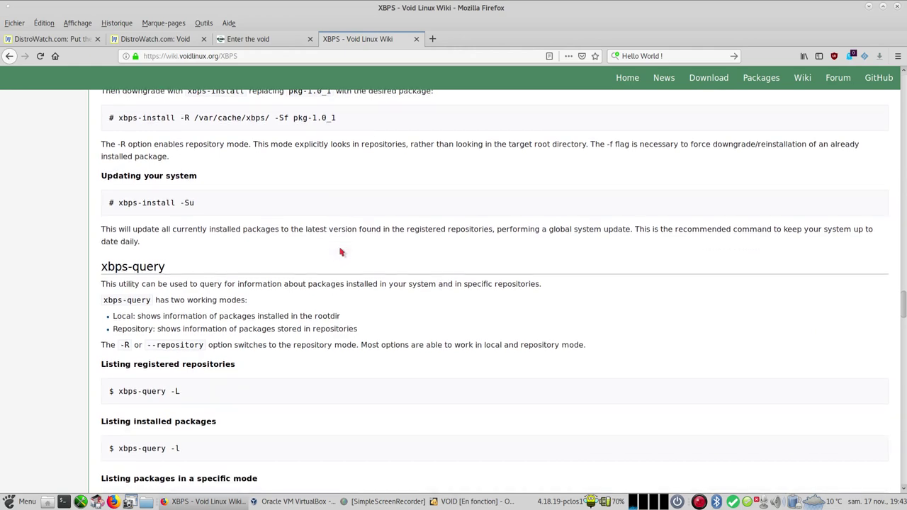
pyautogui.scroll(-1, 340, 250)
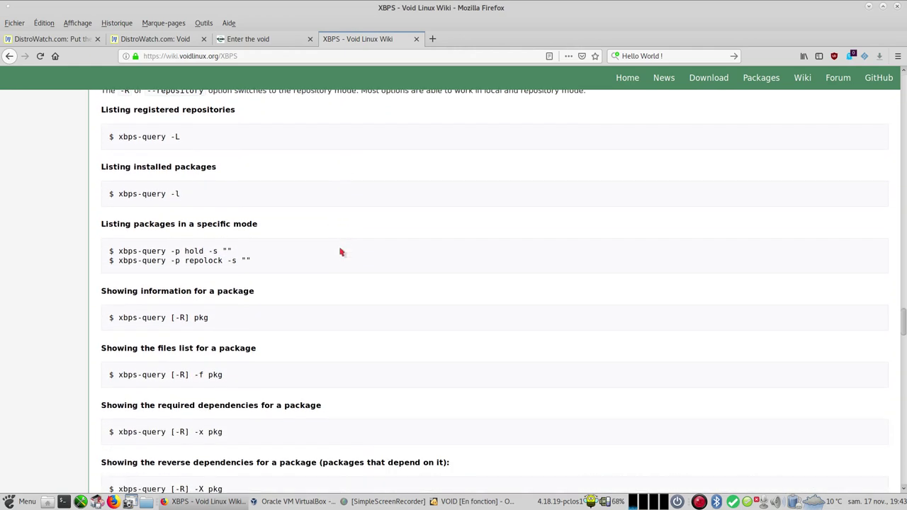
pyautogui.scroll(-4, 340, 252)
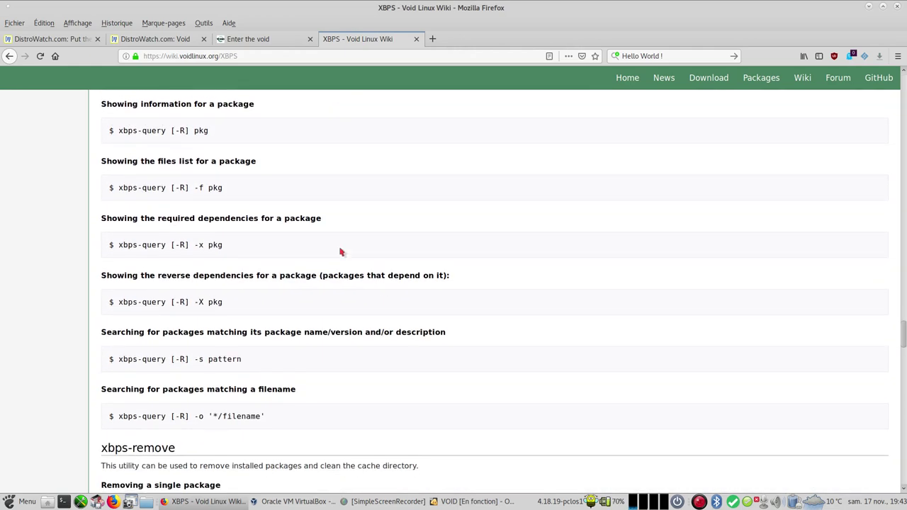
pyautogui.scroll(-2, 340, 252)
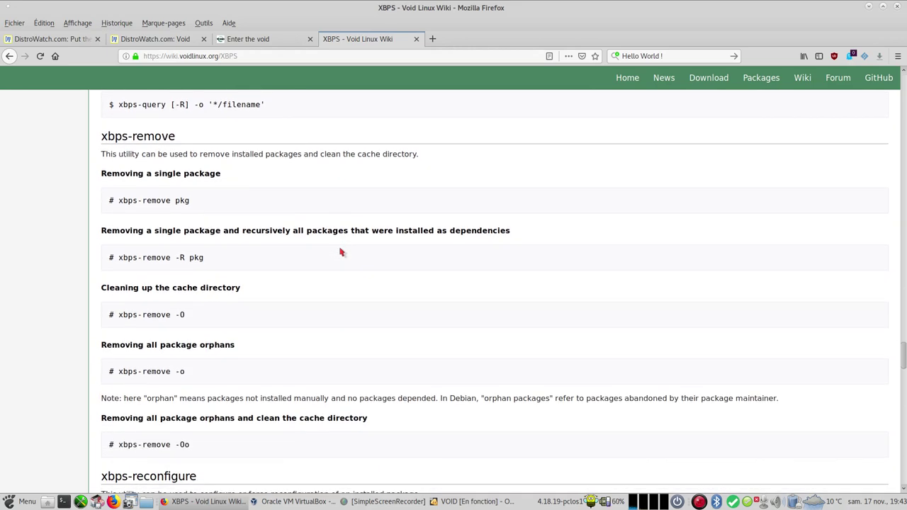
pyautogui.scroll(-2, 340, 252)
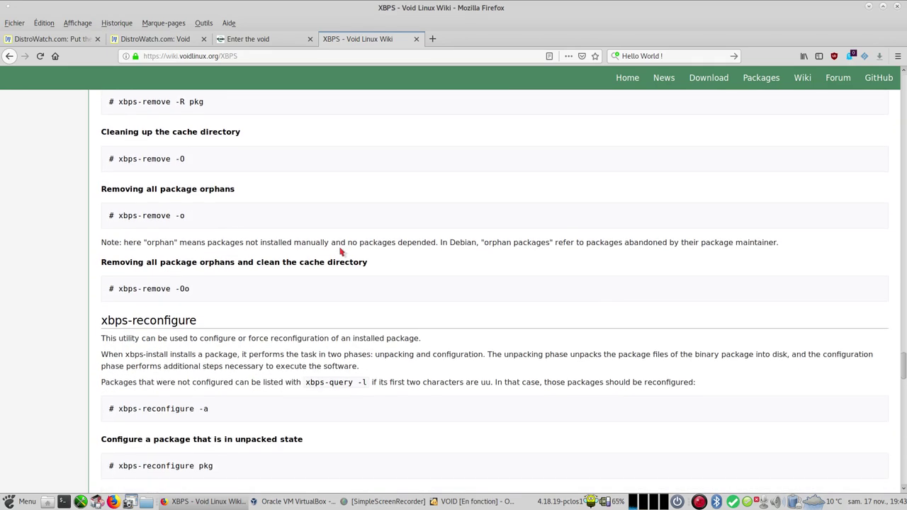
pyautogui.scroll(1, 341, 252)
pyautogui.scroll(-3, 340, 251)
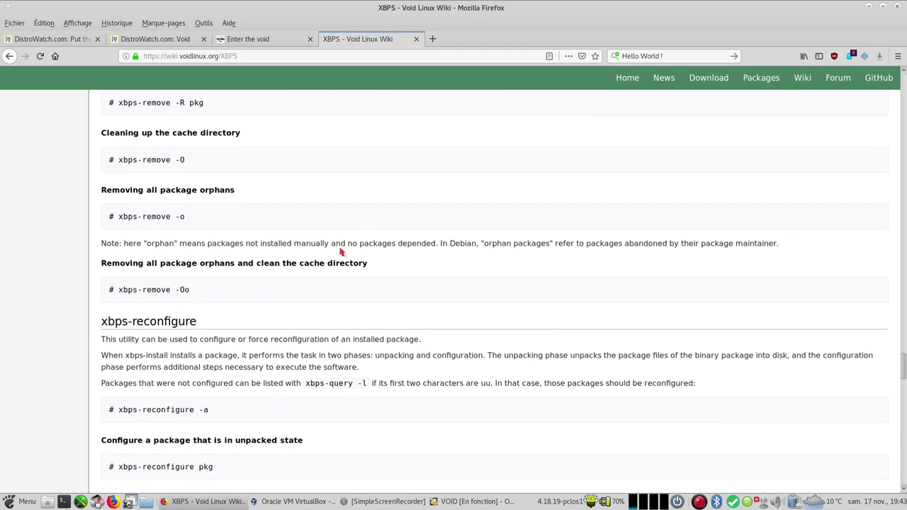
pyautogui.scroll(-7, 341, 252)
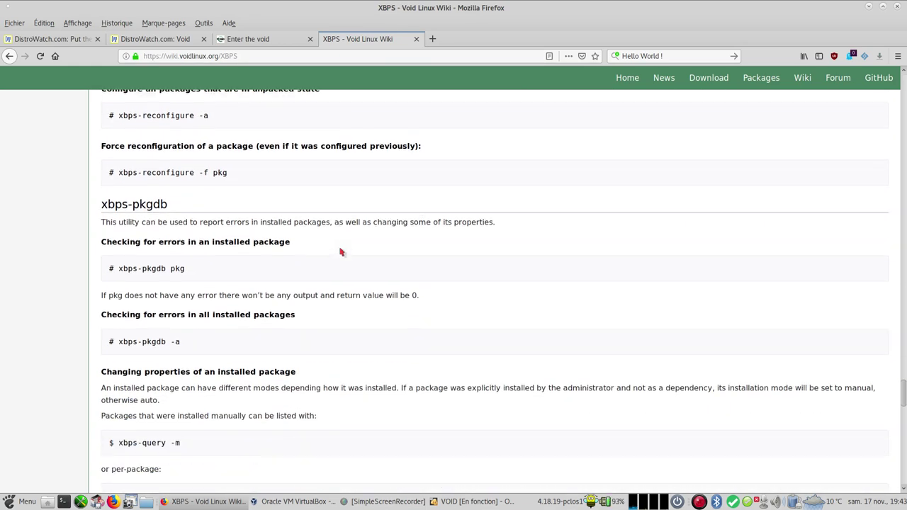
pyautogui.scroll(-6, 340, 252)
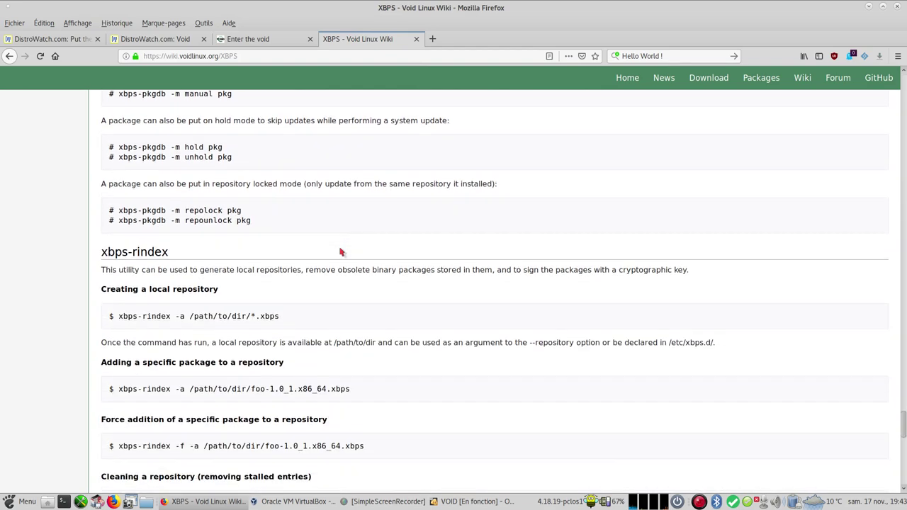
pyautogui.scroll(-6, 340, 252)
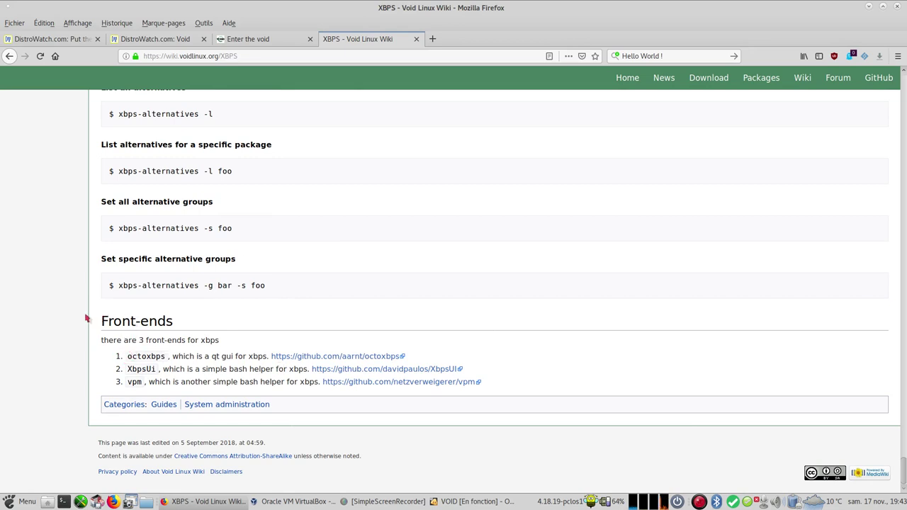
pyautogui.click(467, 501)
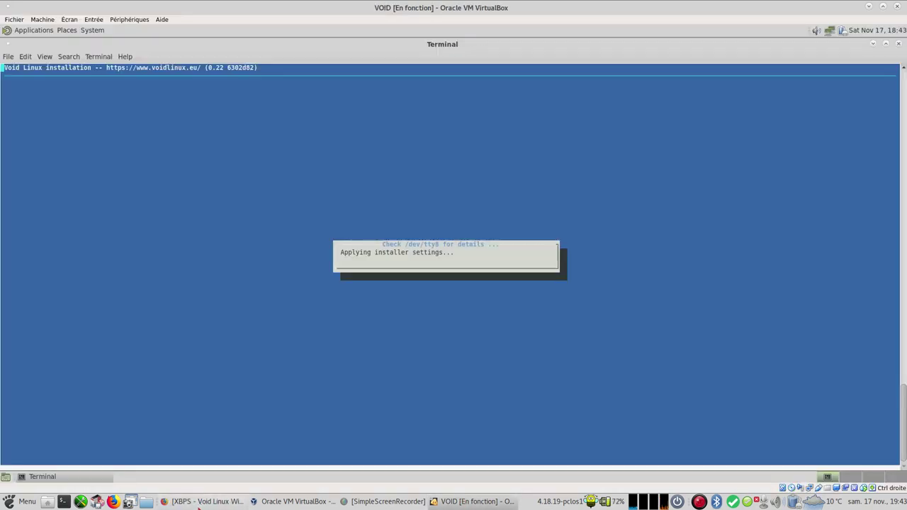
# Step: Scroll the XBPS article to the xbps-install section on syncing and updating, then return to the VM
pyautogui.click(201, 503)
pyautogui.scroll(10, 458, 204)
pyautogui.scroll(15, 458, 205)
pyautogui.scroll(15, 458, 205)
pyautogui.scroll(15, 458, 206)
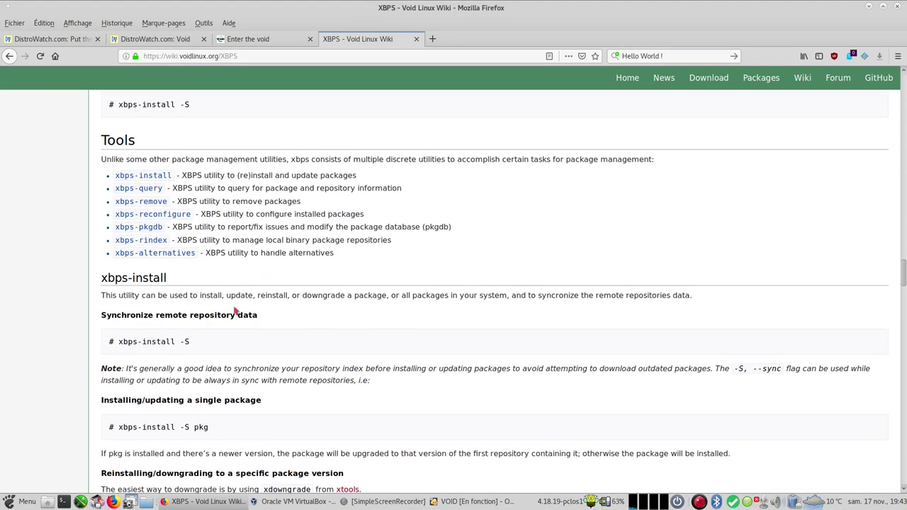
pyautogui.scroll(-2, 187, 339)
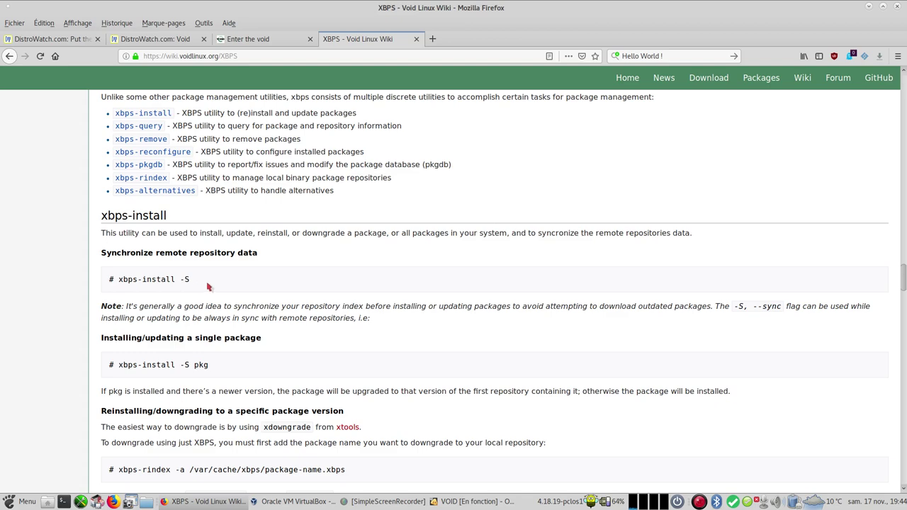
pyautogui.scroll(-5, 279, 281)
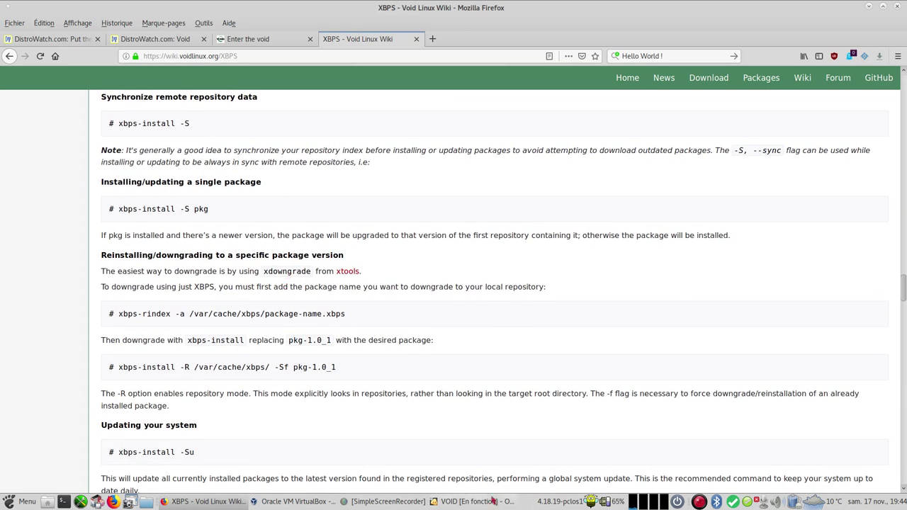
pyautogui.click(484, 502)
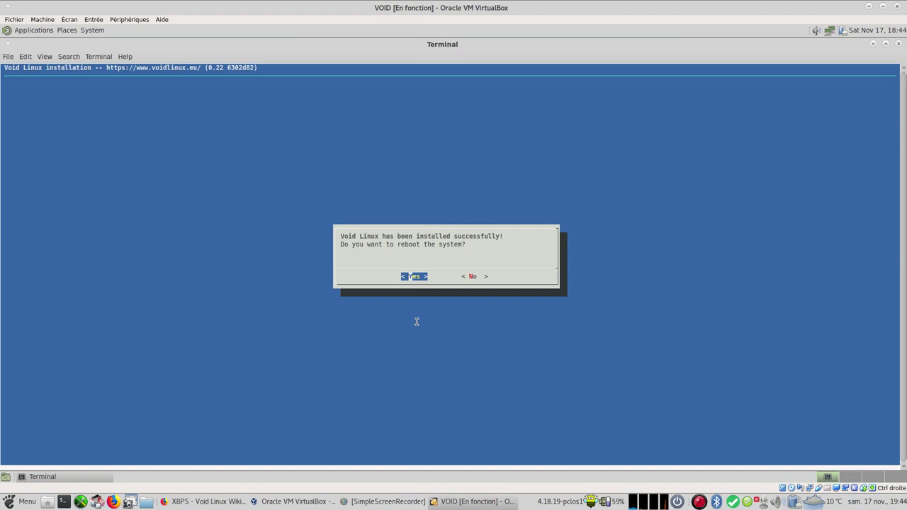
# Step: Reboot into the new Void system via the default GRUB entry and log in with the user's password
pyautogui.press('Return')
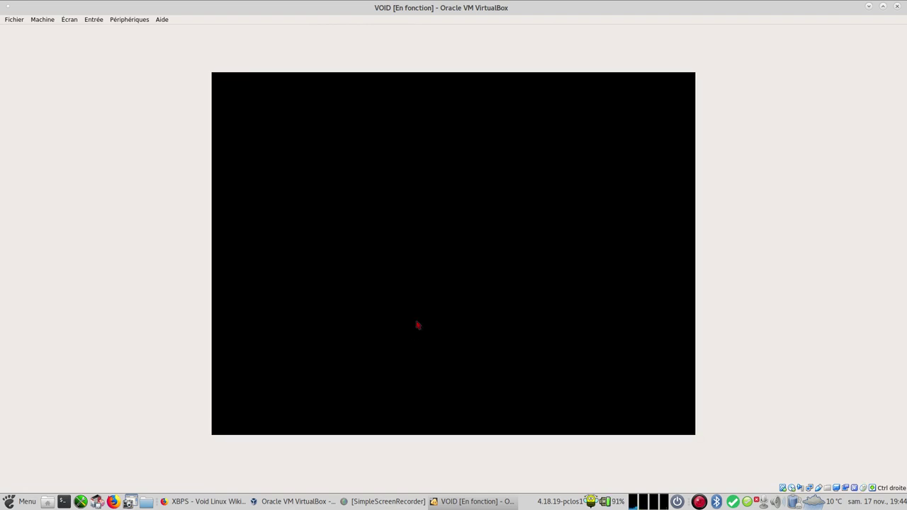
pyautogui.press('Return')
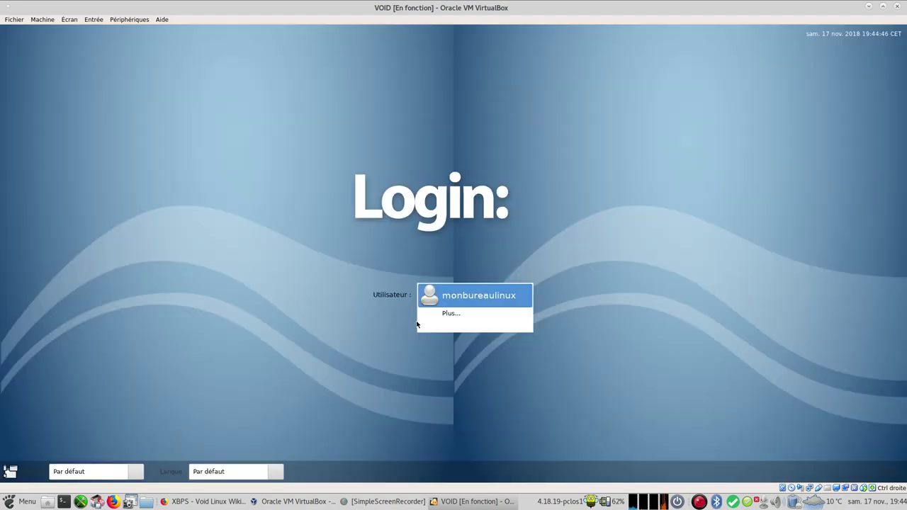
pyautogui.click(474, 295)
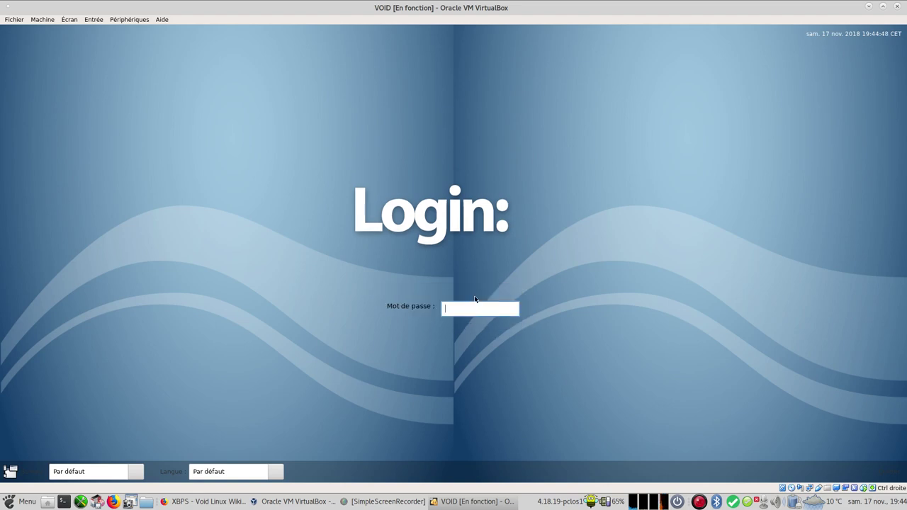
pyautogui.write('••••')
pyautogui.press('Return')
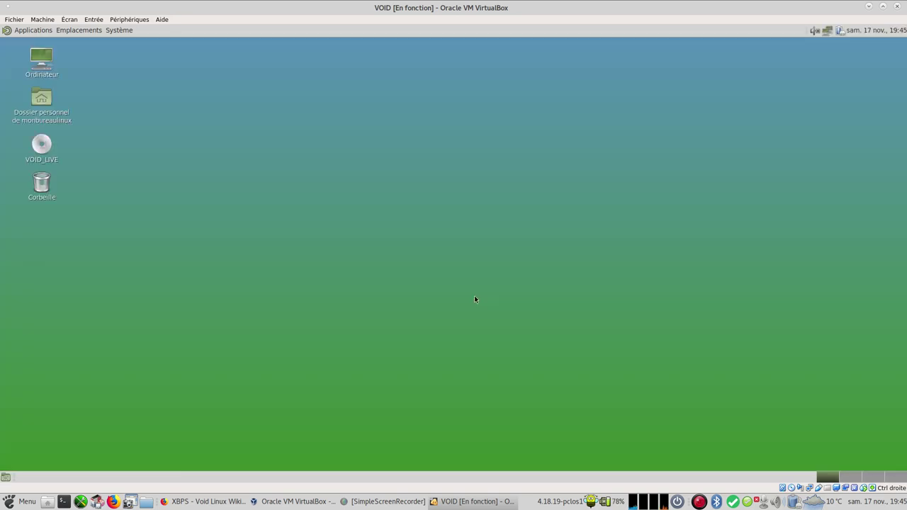
# Step: Set the dark aurora image as the Void desktop background
pyautogui.rightClick(441, 163)
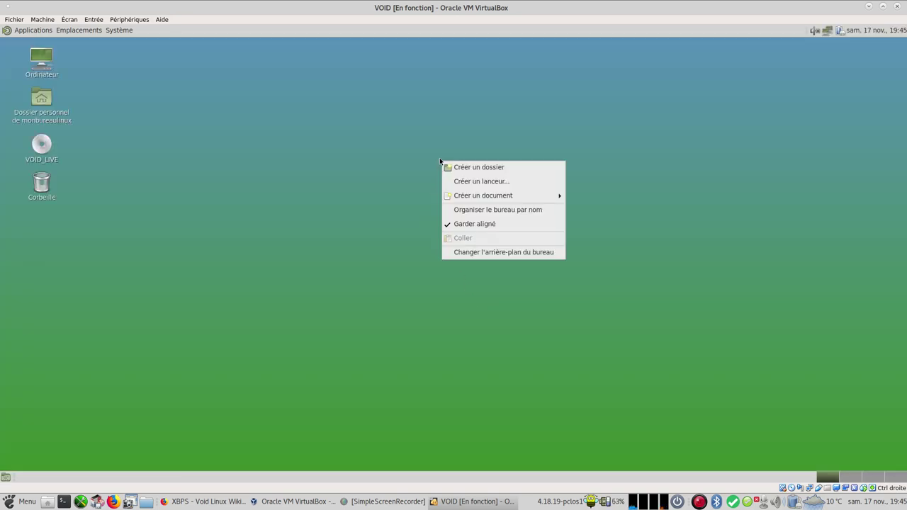
pyautogui.click(486, 254)
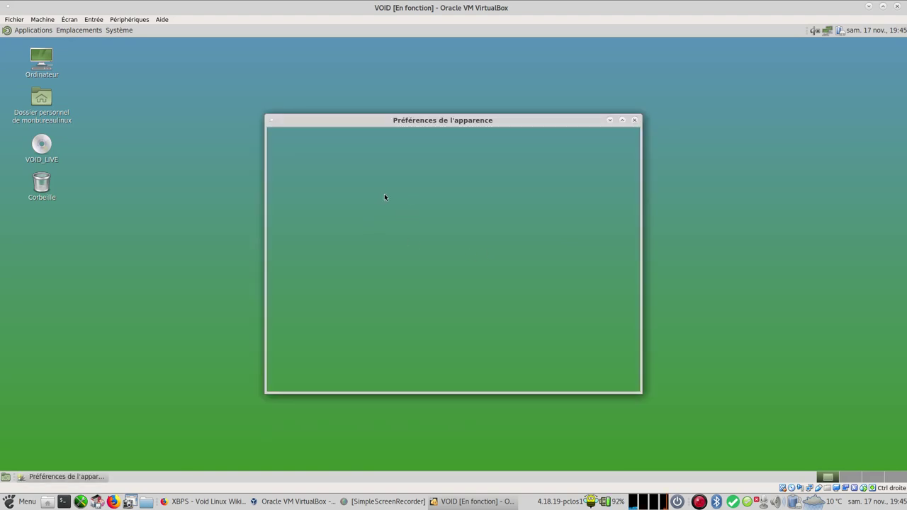
pyautogui.click(443, 171)
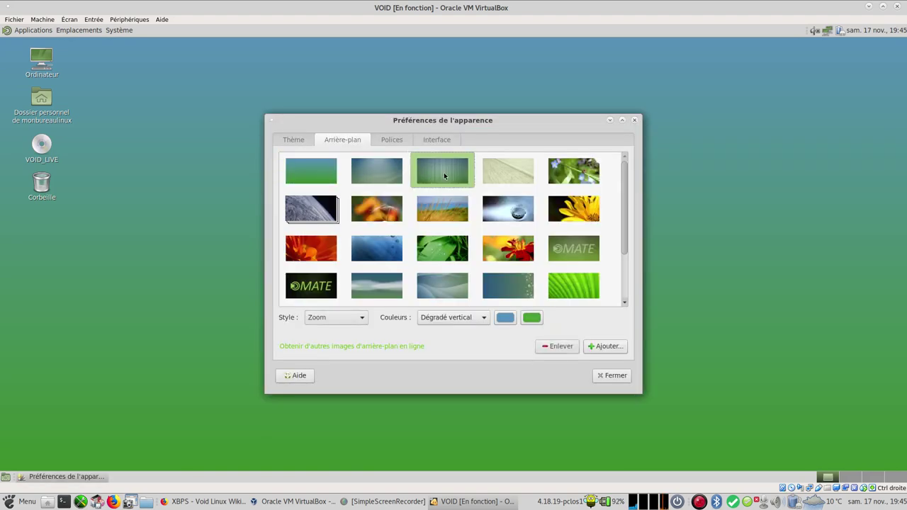
pyautogui.scroll(-2, 491, 248)
pyautogui.click(438, 249)
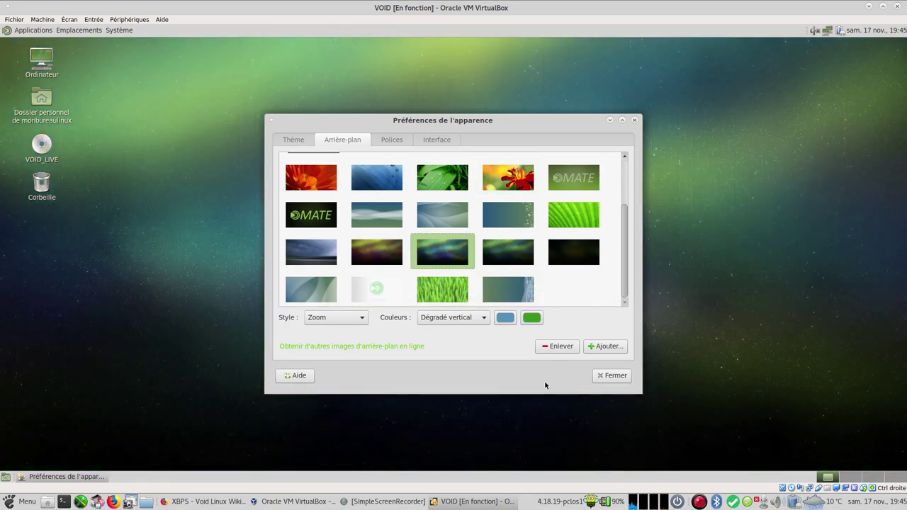
# Step: Apply the Blue-Submarine window borders in the theme customisation, then close the appearance preferences
pyautogui.click(289, 138)
pyautogui.click(515, 332)
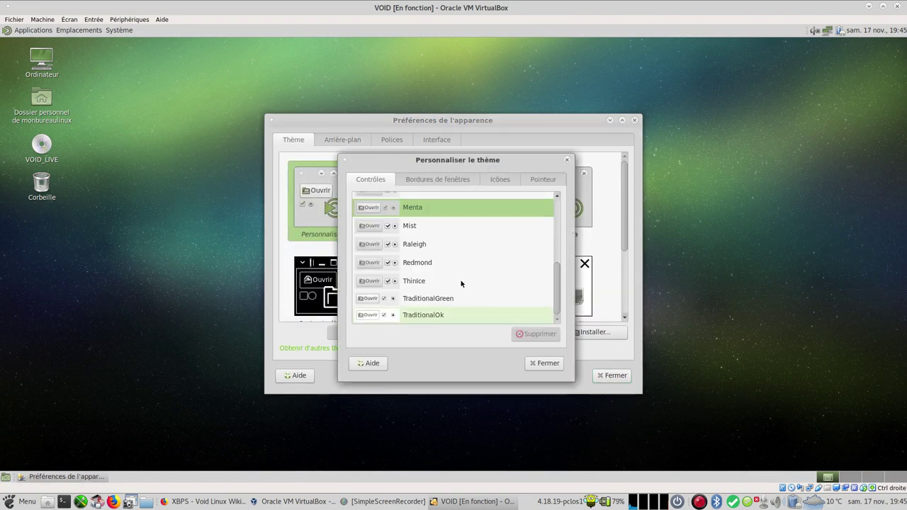
pyautogui.click(435, 180)
pyautogui.scroll(10, 486, 212)
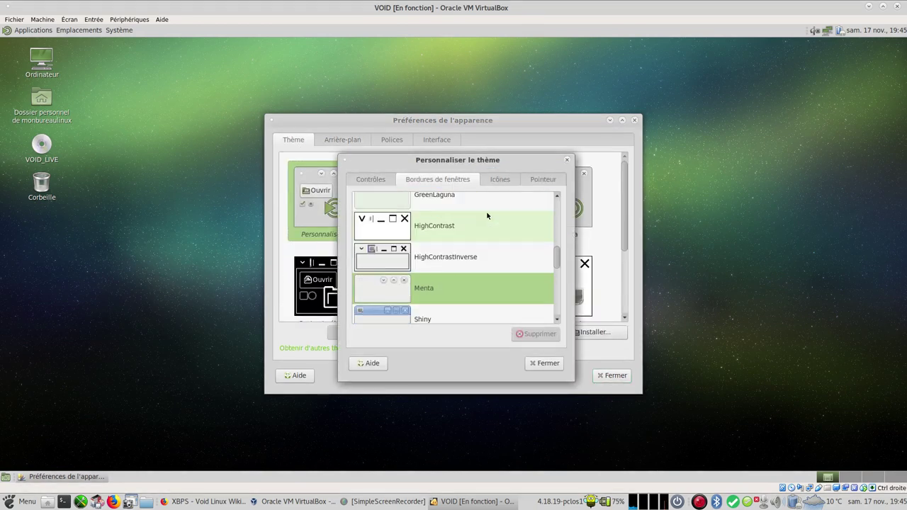
pyautogui.click(462, 236)
pyautogui.click(544, 363)
pyautogui.click(613, 375)
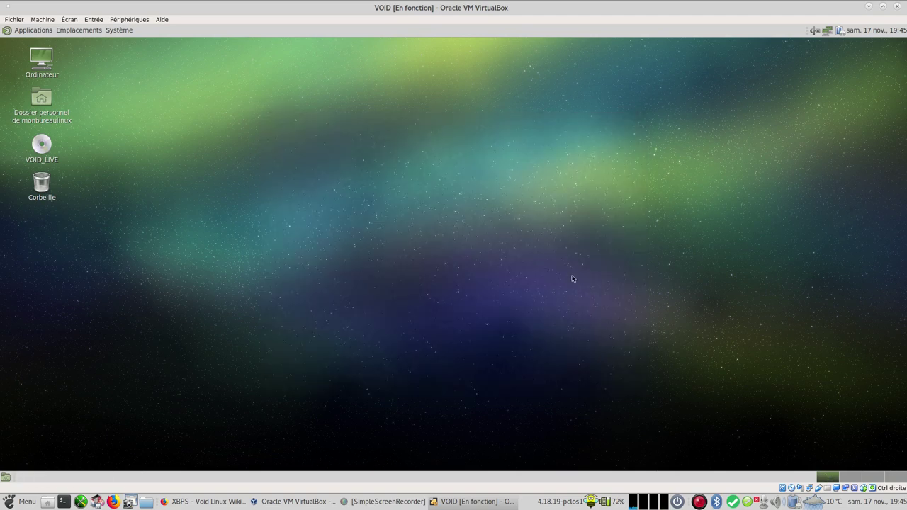
pyautogui.click(44, 33)
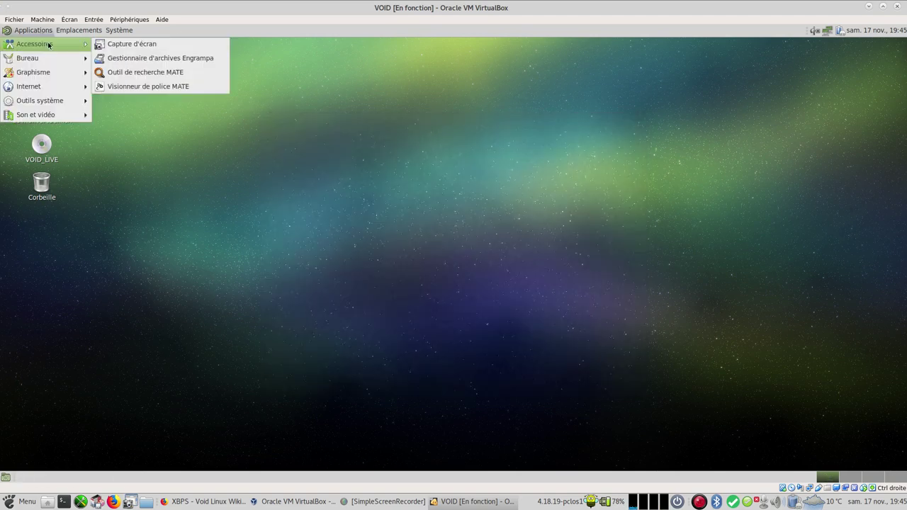
pyautogui.click(164, 150)
pyautogui.click(32, 29)
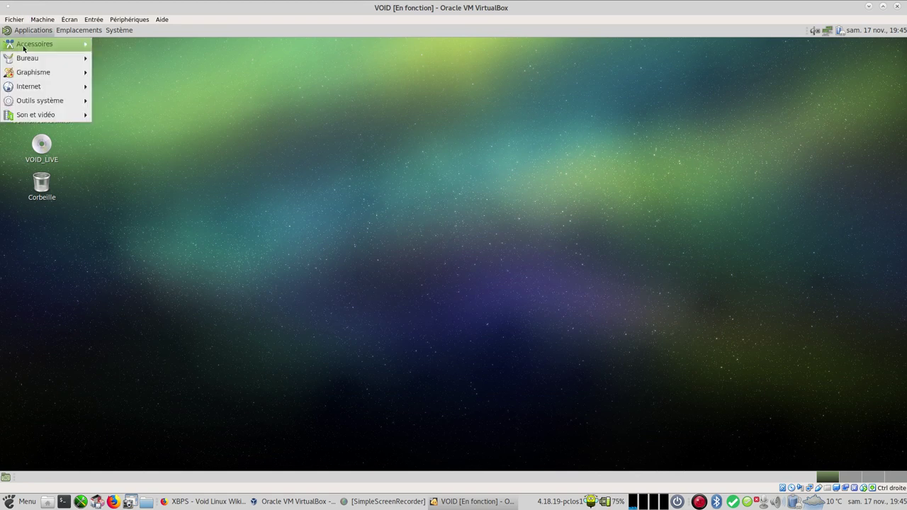
pyautogui.moveTo(48, 111)
pyautogui.click(149, 130)
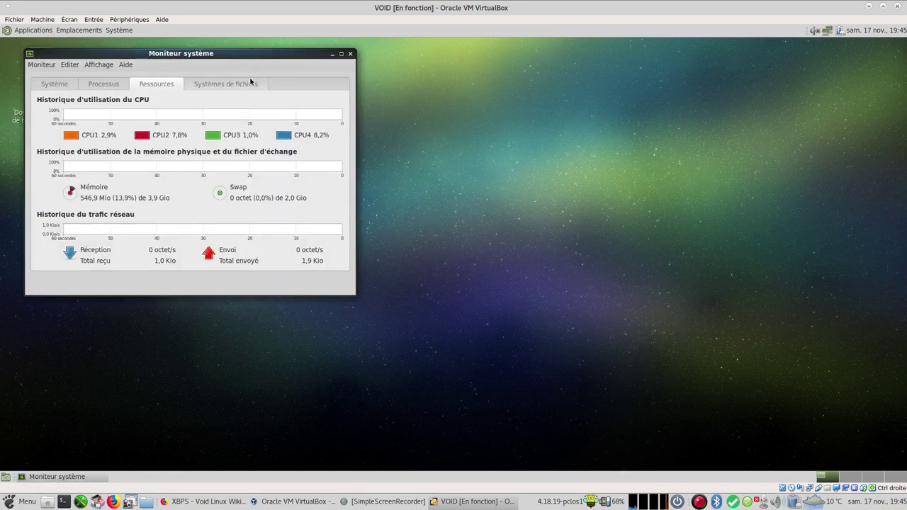
pyautogui.moveTo(243, 57); pyautogui.dragTo(524, 103)
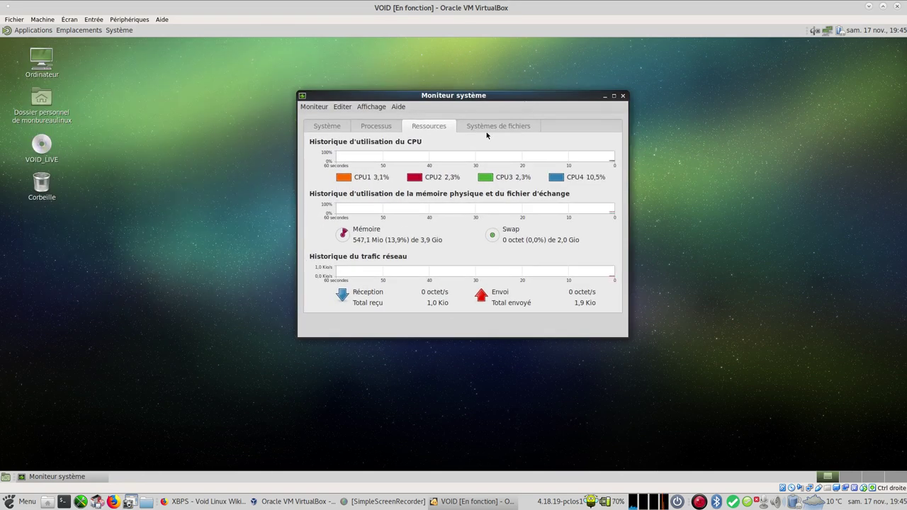
pyautogui.click(488, 127)
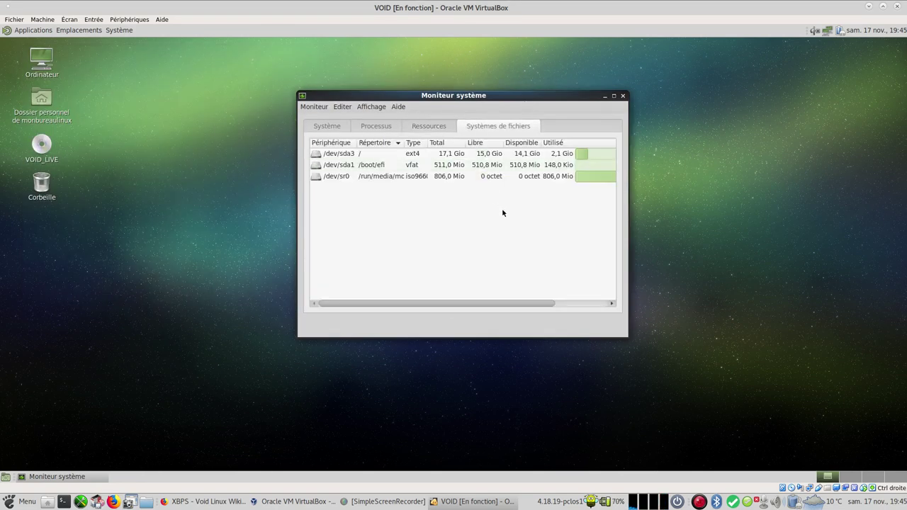
pyautogui.moveTo(489, 300); pyautogui.dragTo(496, 304)
pyautogui.click(356, 167)
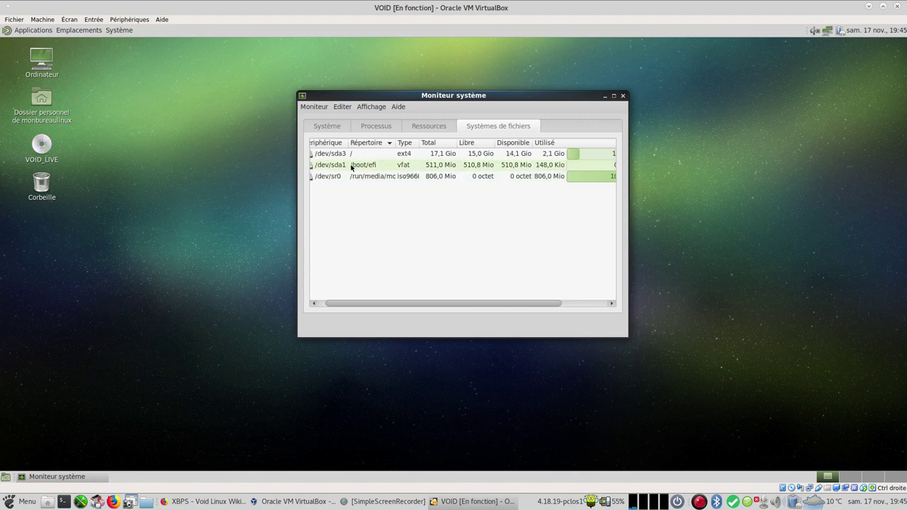
pyautogui.moveTo(435, 305)
pyautogui.mouseDown()
pyautogui.moveTo(529, 301)
pyautogui.moveTo(433, 302)
pyautogui.mouseUp()
pyautogui.click(377, 127)
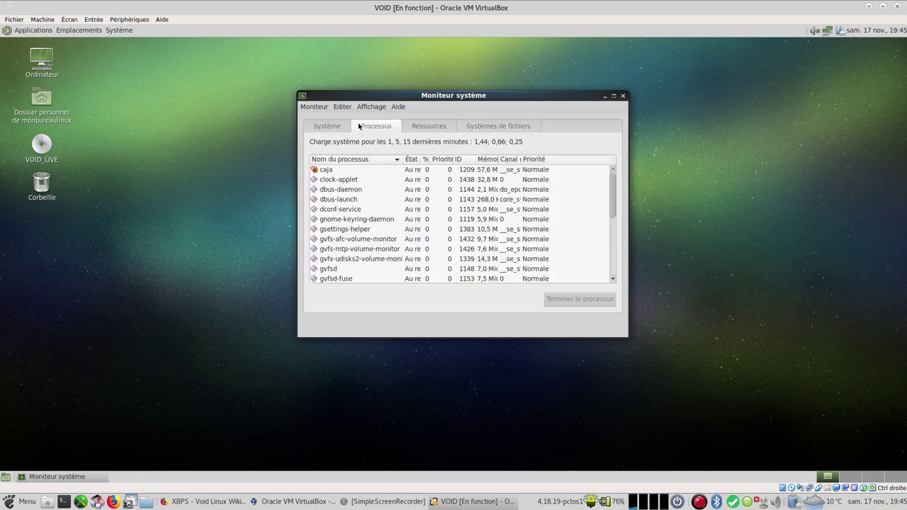
pyautogui.click(327, 126)
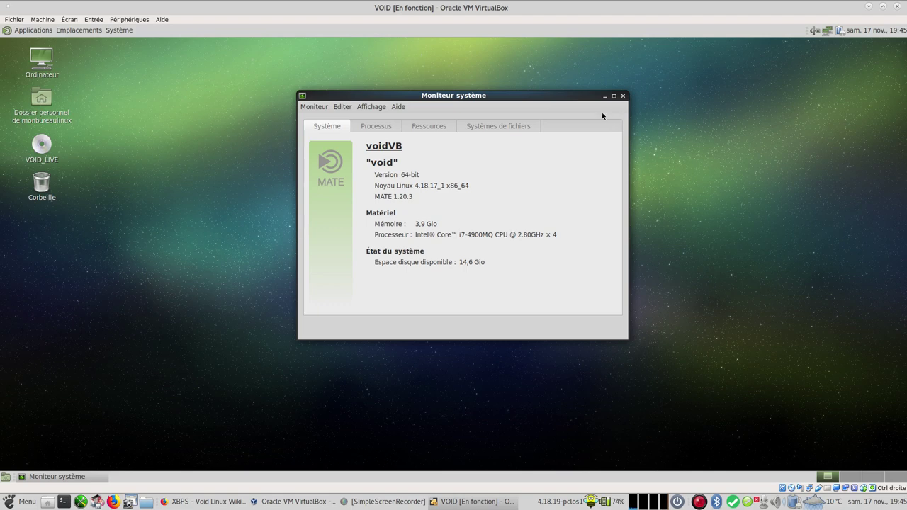
pyautogui.click(624, 96)
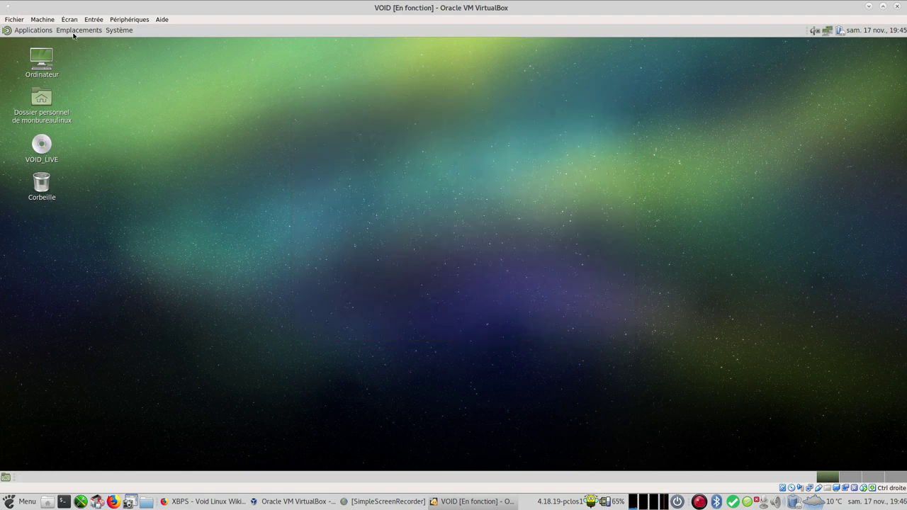
# Step: Open a terminal in the Void guest and become root with su
pyautogui.click(96, 34)
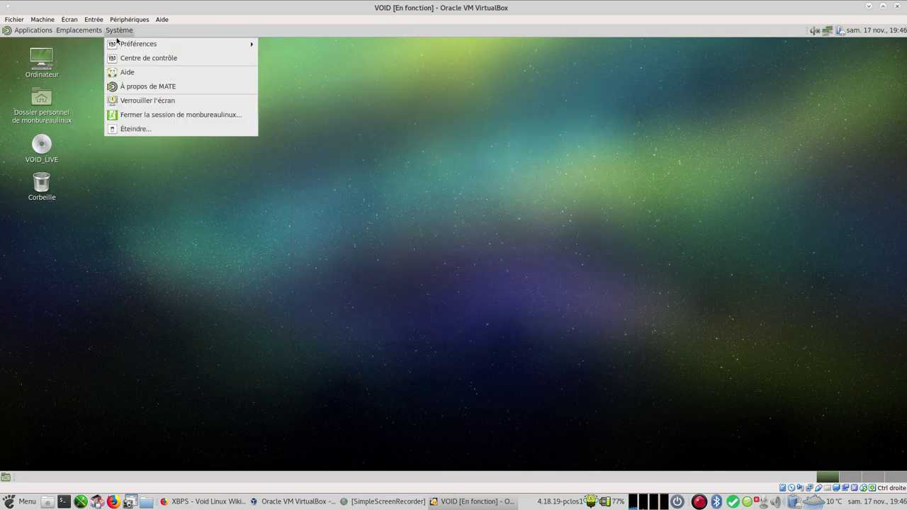
pyautogui.click(34, 30)
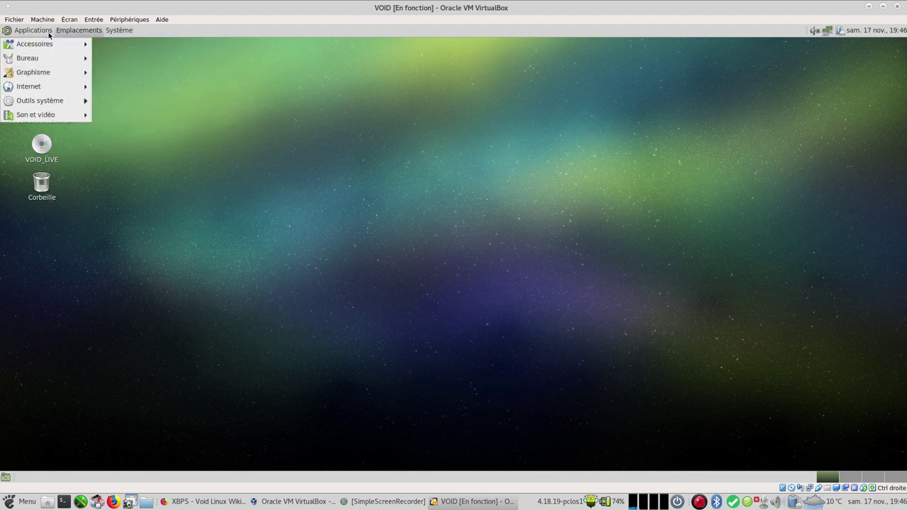
pyautogui.moveTo(57, 100)
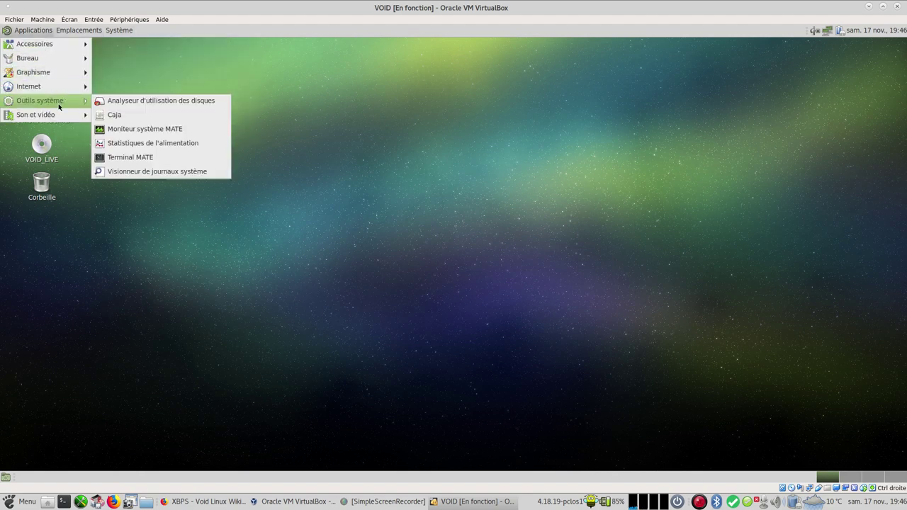
pyautogui.click(140, 157)
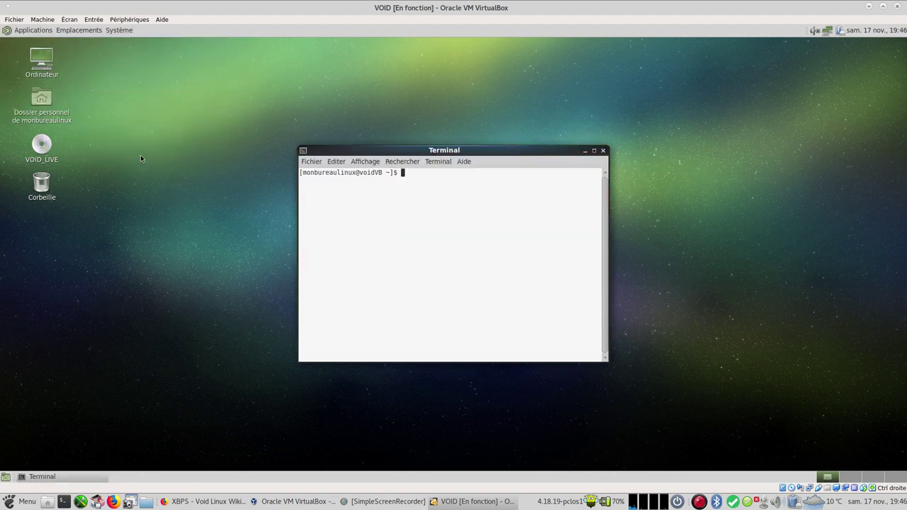
pyautogui.write('su')
pyautogui.press('Return')
pyautogui.press('Return')
# Step: Check the XBPS wiki in Firefox, then begin typing the xbps-install command
pyautogui.click(190, 504)
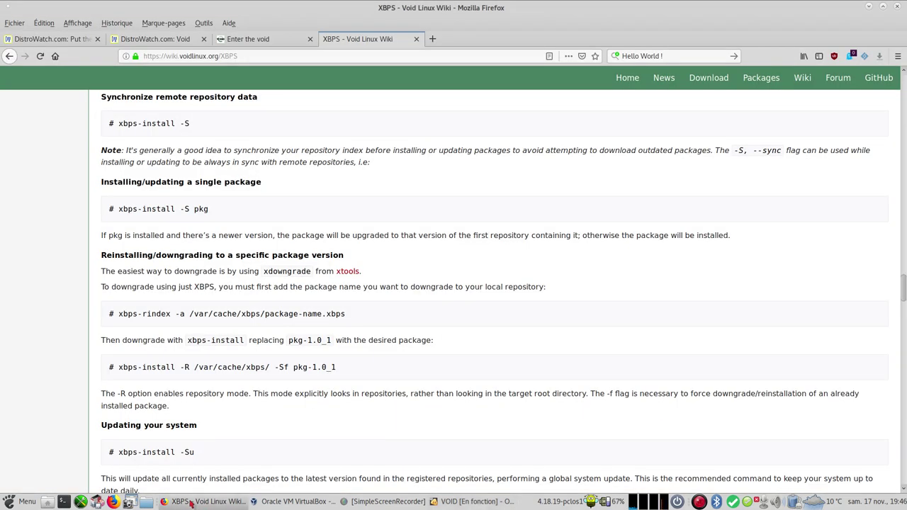
pyautogui.click(190, 503)
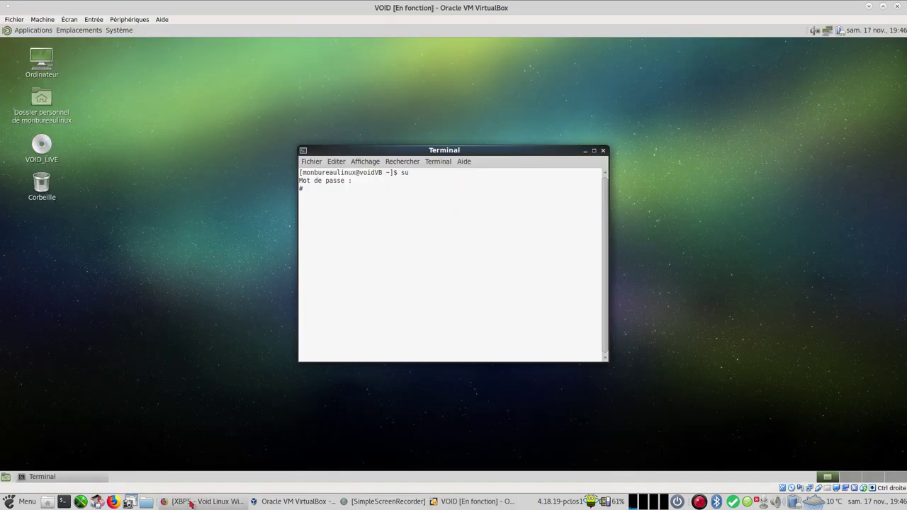
pyautogui.write('xbps-instq')
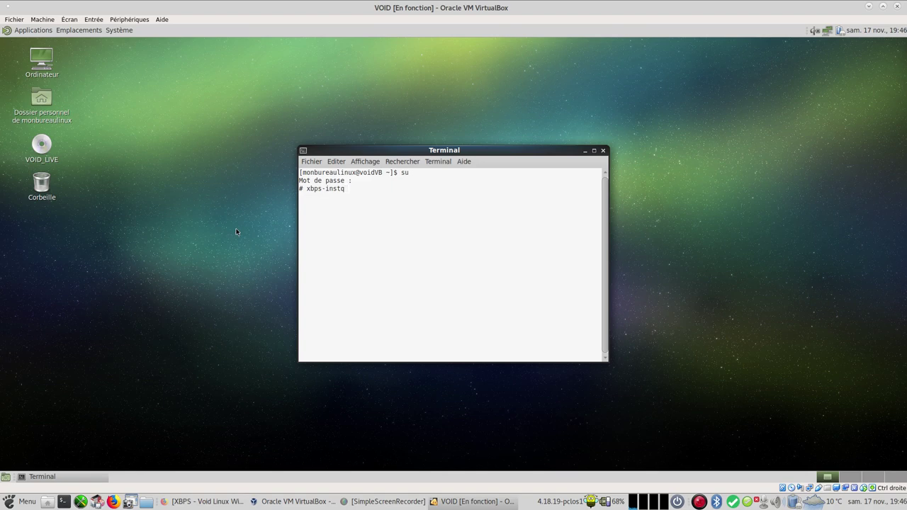
# Step: Fix the typo and run the full system update with xbps-install -Suv
pyautogui.press('BackSpace')
pyautogui.write('all -Suv')
pyautogui.press('Return')
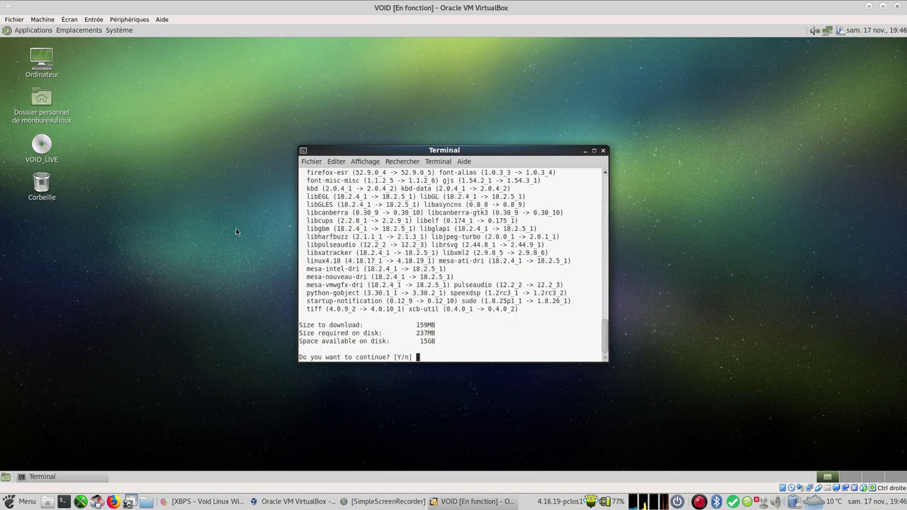
# Step: Accept downloading the 39 listed packages in the maximized terminal, then restore its size
pyautogui.click(594, 150)
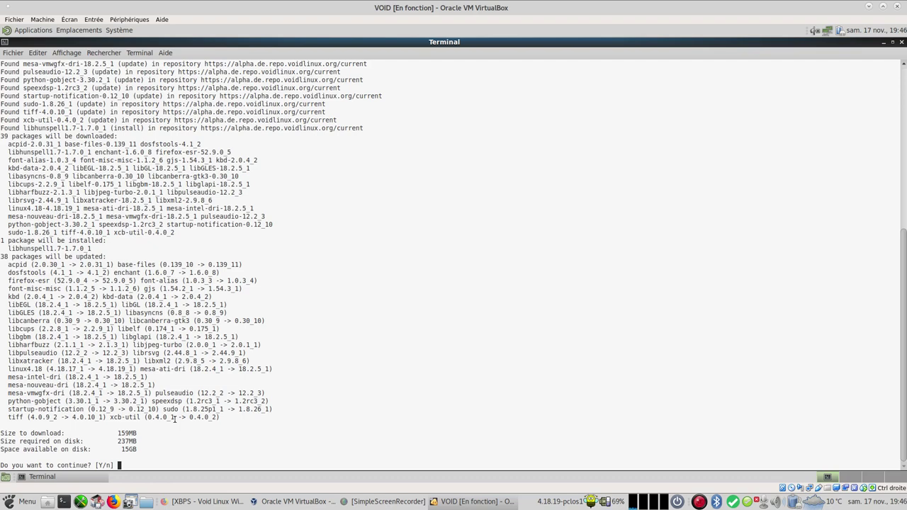
pyautogui.press('Return')
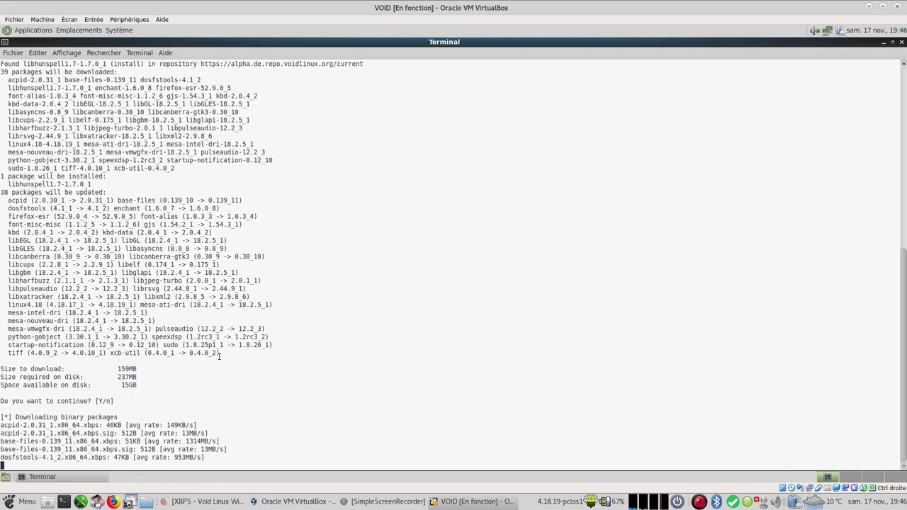
pyautogui.click(894, 42)
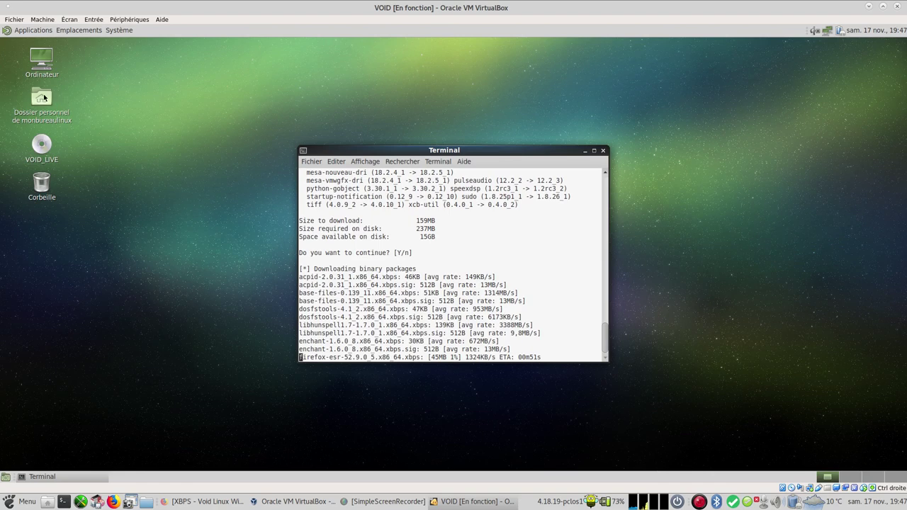
pyautogui.click(43, 98)
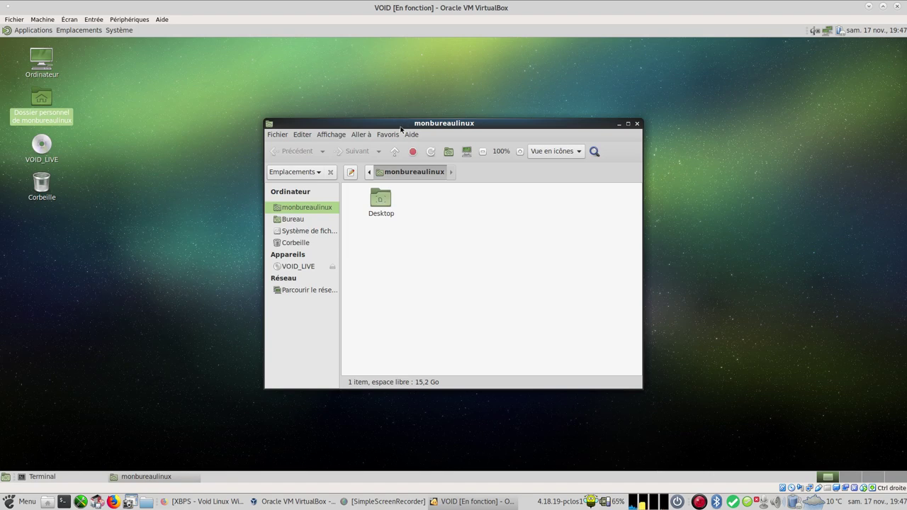
# Step: Move the home folder window left and the terminal right, then maximize the terminal
pyautogui.moveTo(402, 128); pyautogui.dragTo(352, 97)
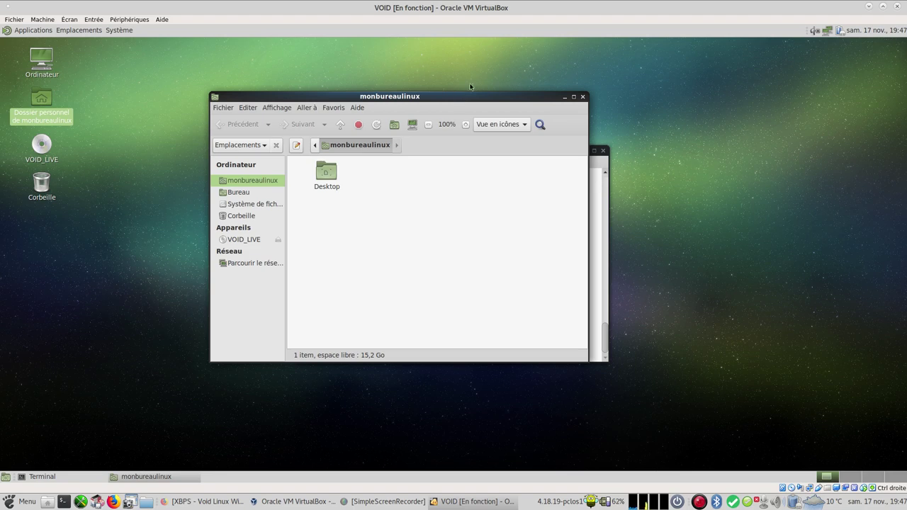
pyautogui.moveTo(497, 97); pyautogui.dragTo(366, 97)
pyautogui.moveTo(542, 155); pyautogui.dragTo(693, 101)
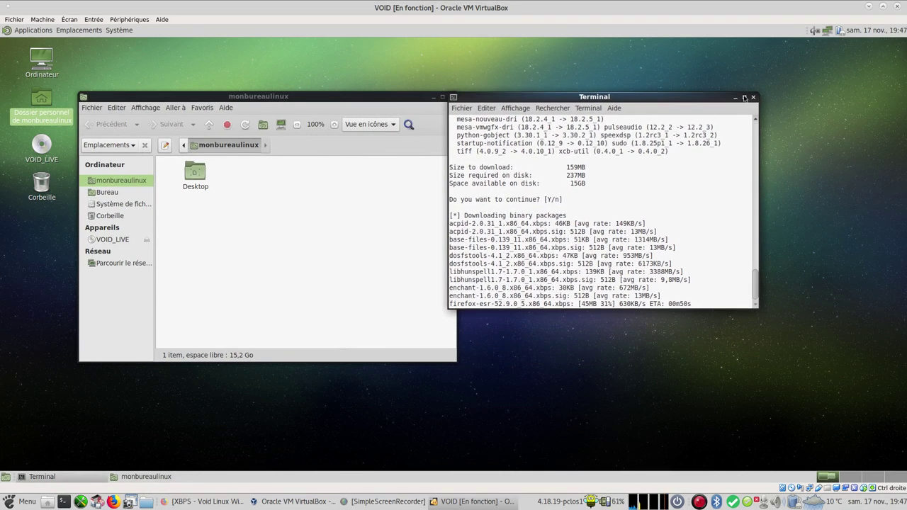
pyautogui.click(744, 98)
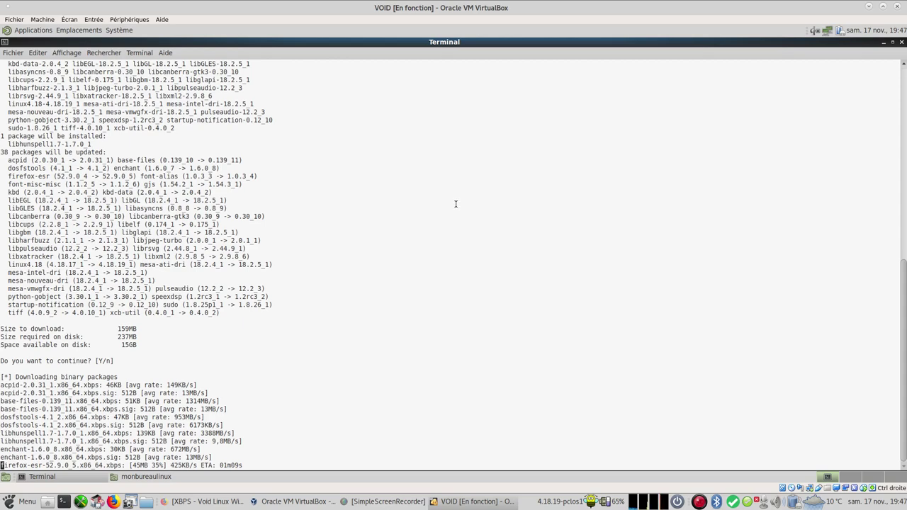
pyautogui.scroll(8, 170, 210)
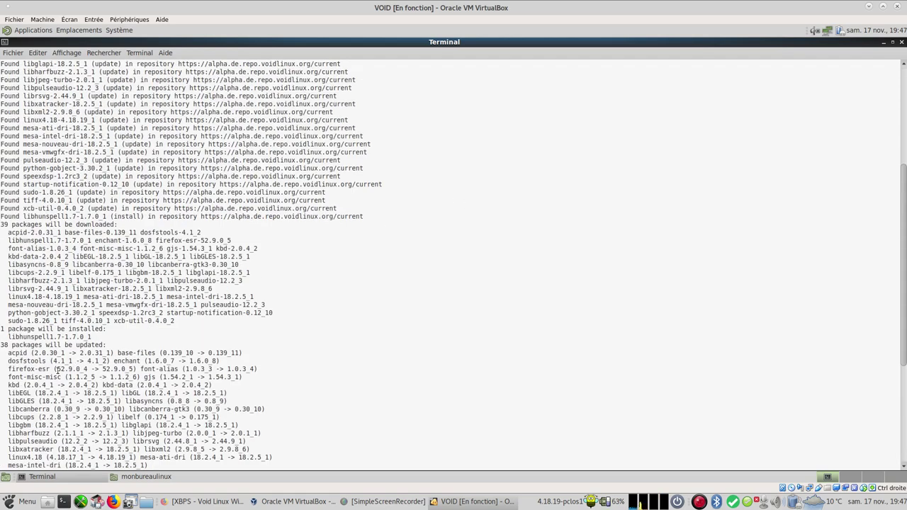
pyautogui.moveTo(9, 370); pyautogui.dragTo(178, 370)
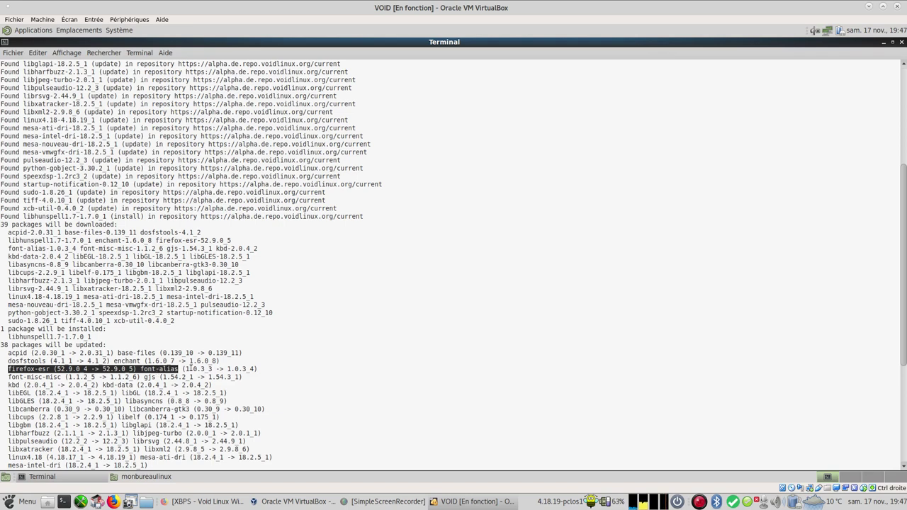
pyautogui.click(308, 366)
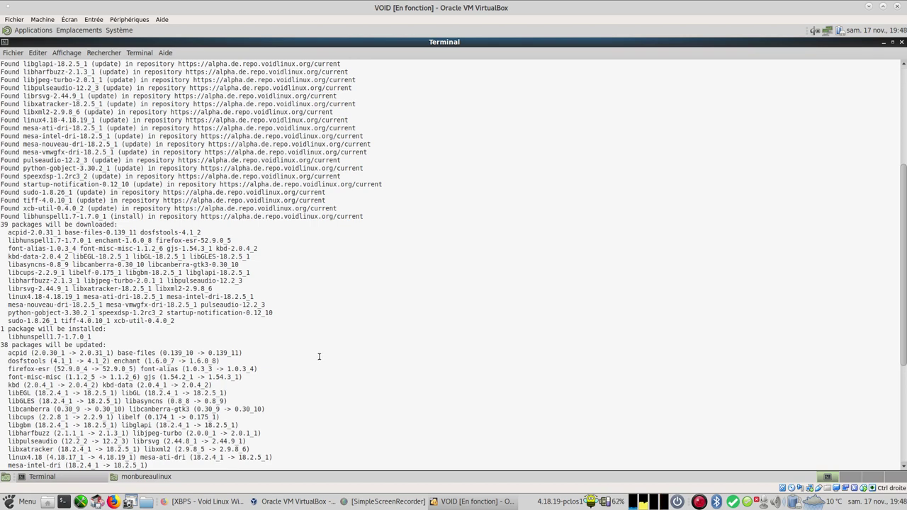
pyautogui.scroll(-8, 319, 356)
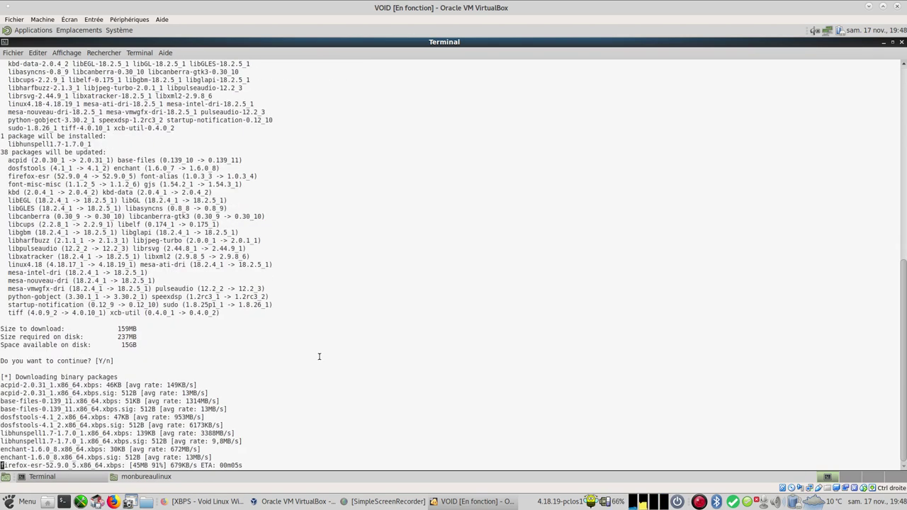
pyautogui.click(40, 31)
pyautogui.moveTo(44, 48)
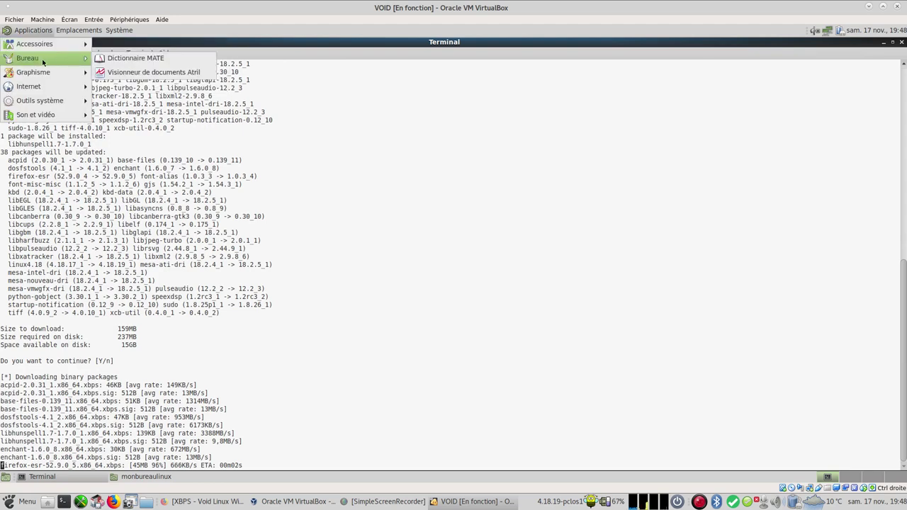
pyautogui.moveTo(41, 75)
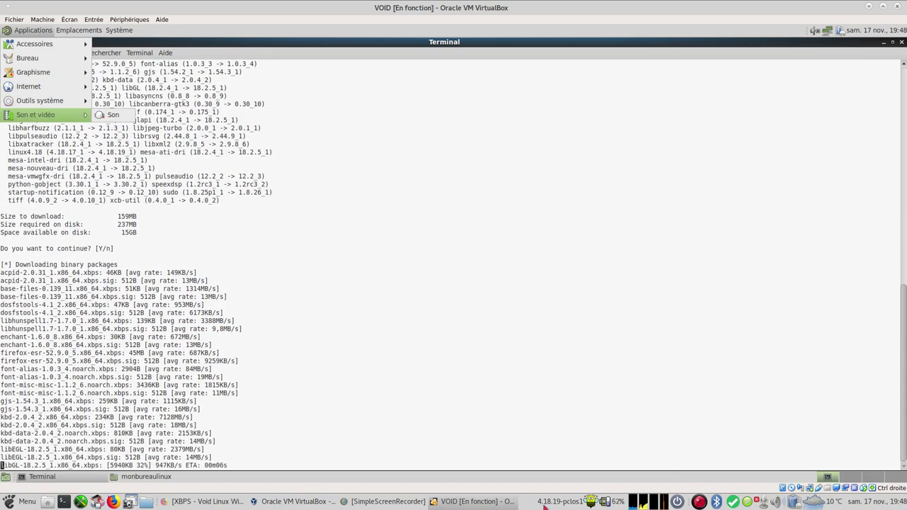
pyautogui.click(518, 361)
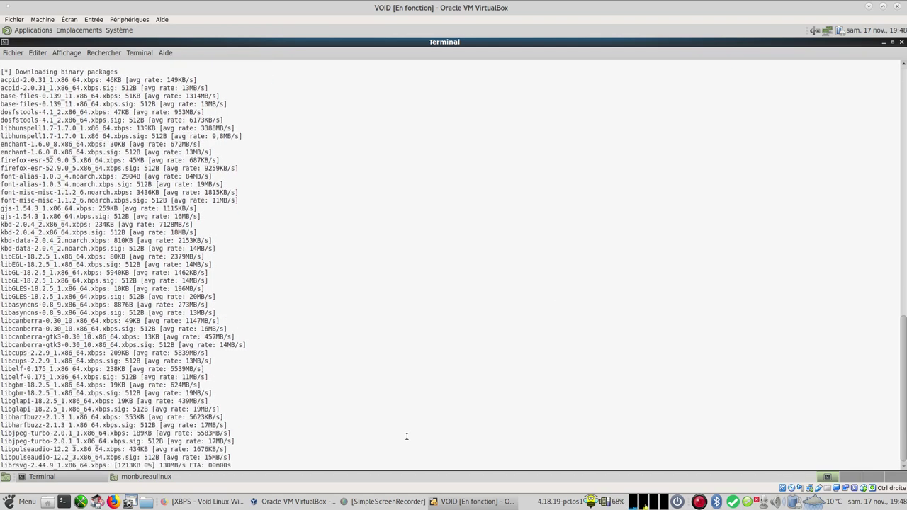
# Step: Read the wiki's xbps-query, xbps-remove and xbps-reconfigure sections, then return to the VM terminal
pyautogui.click(200, 501)
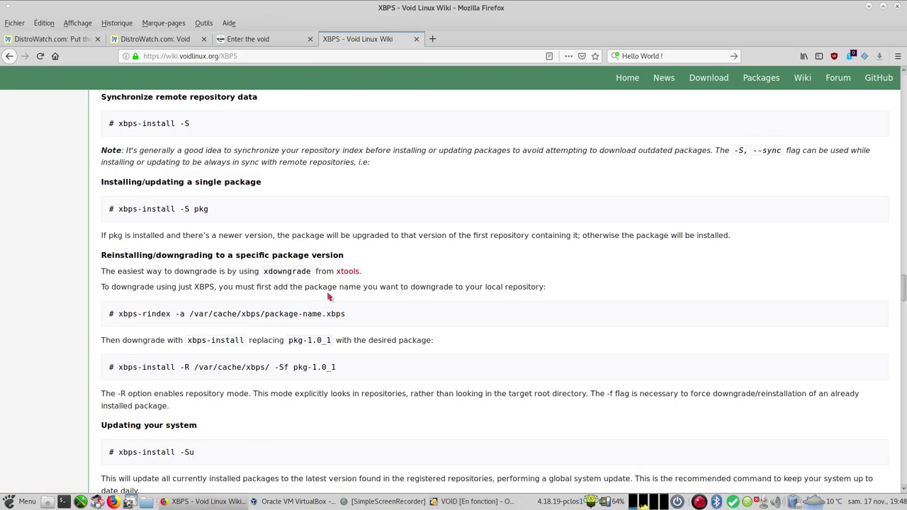
pyautogui.scroll(4, 329, 295)
pyautogui.scroll(-2, 328, 294)
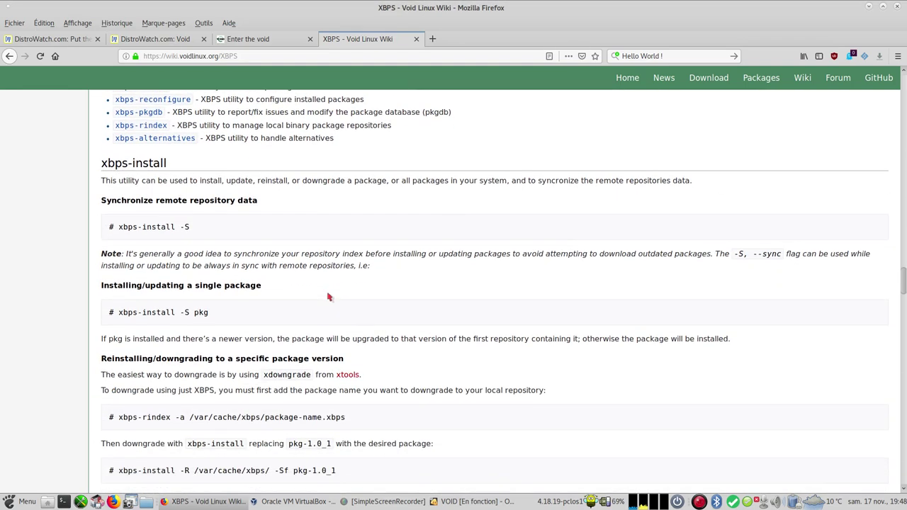
pyautogui.scroll(-2, 328, 297)
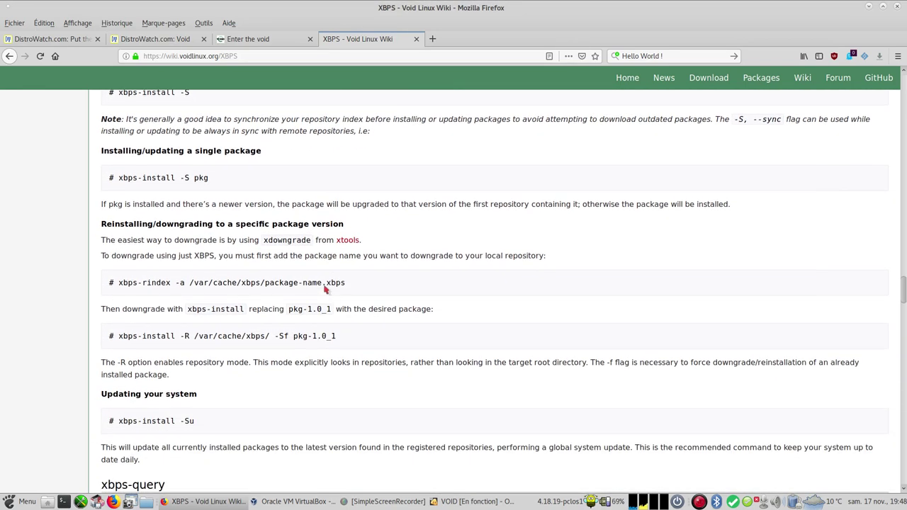
pyautogui.scroll(2, 237, 203)
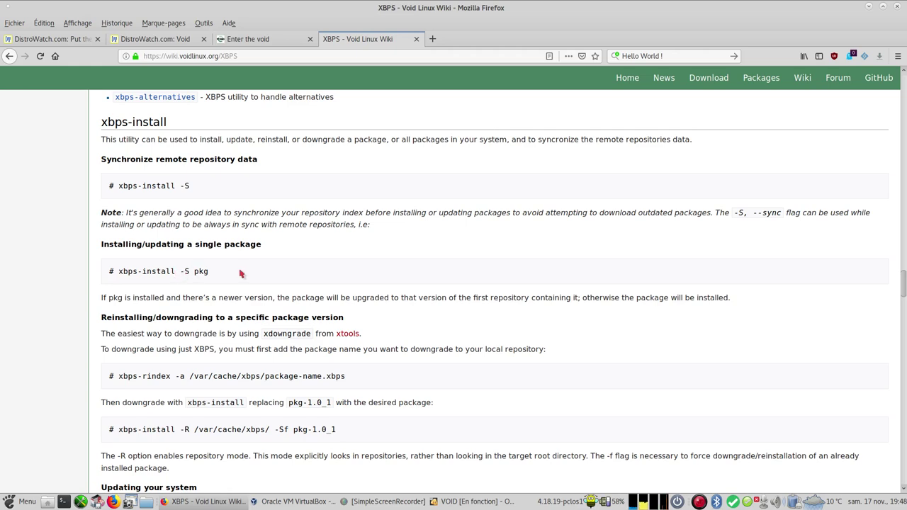
pyautogui.scroll(-5, 240, 274)
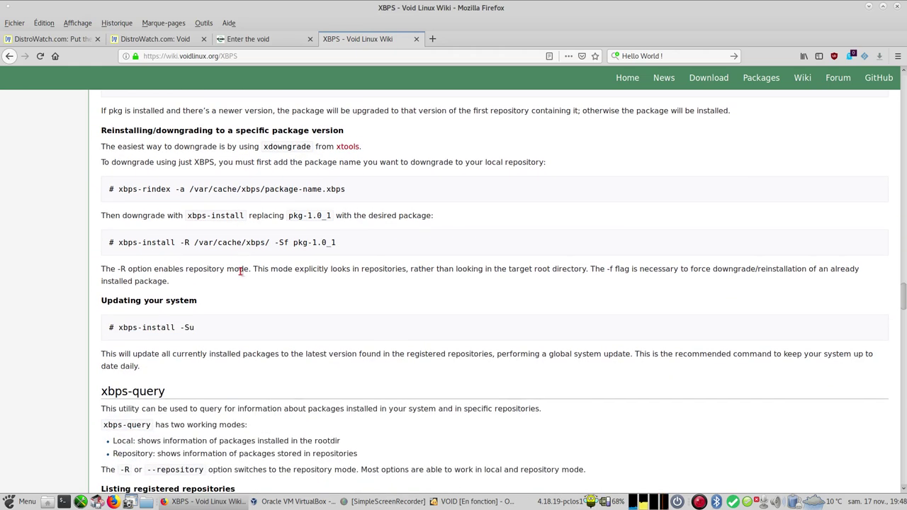
pyautogui.scroll(-1, 240, 274)
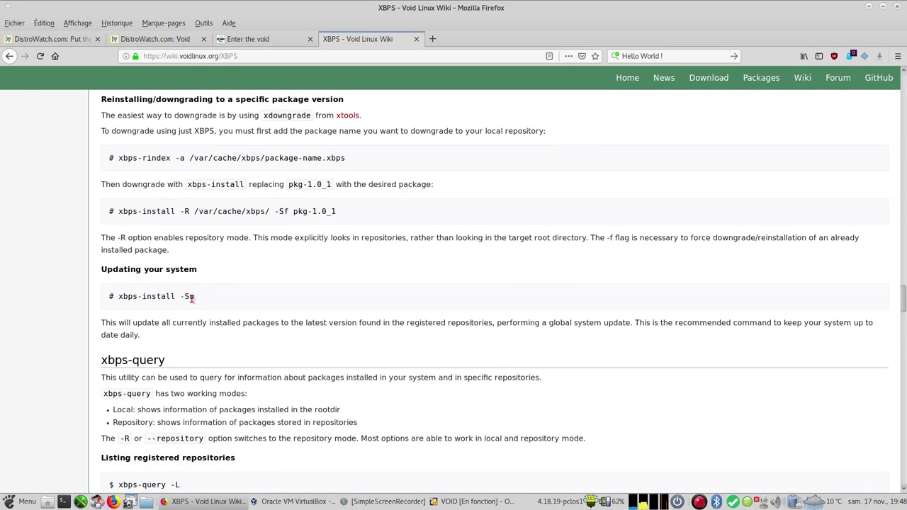
pyautogui.scroll(-5, 209, 298)
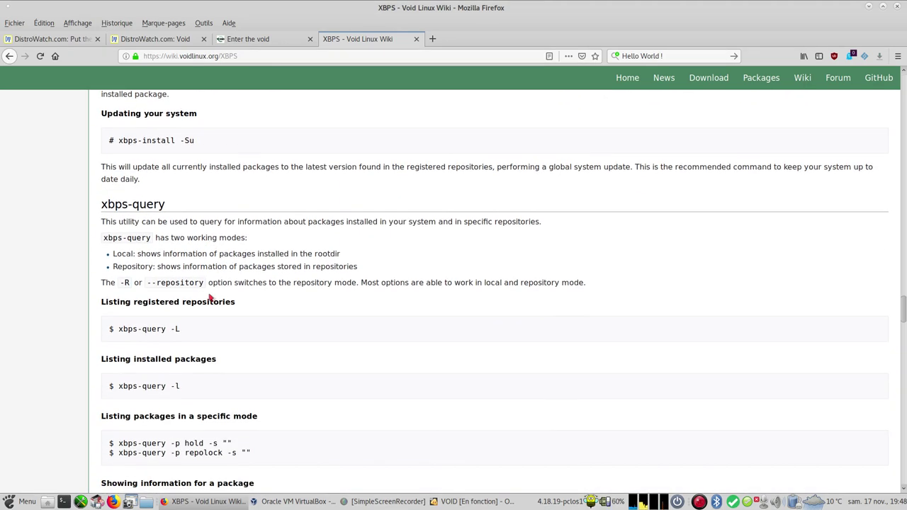
pyautogui.scroll(-5, 210, 298)
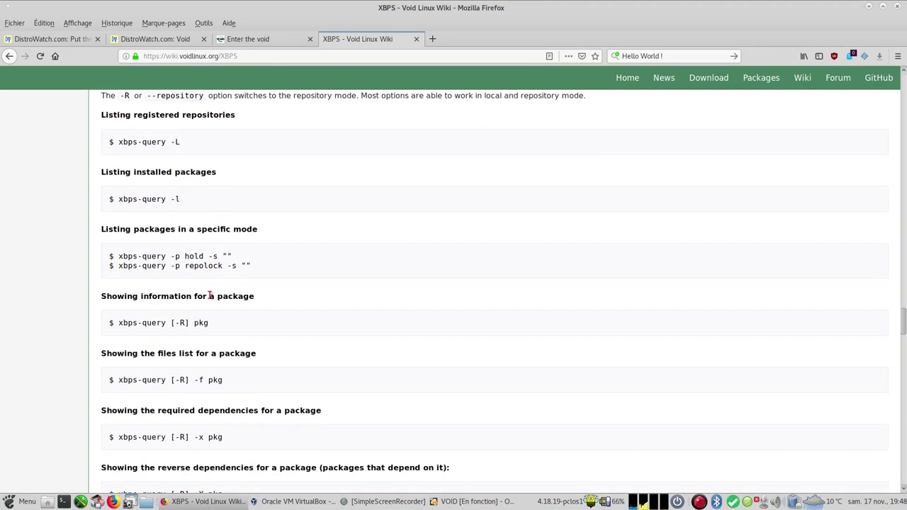
pyautogui.scroll(-2, 210, 296)
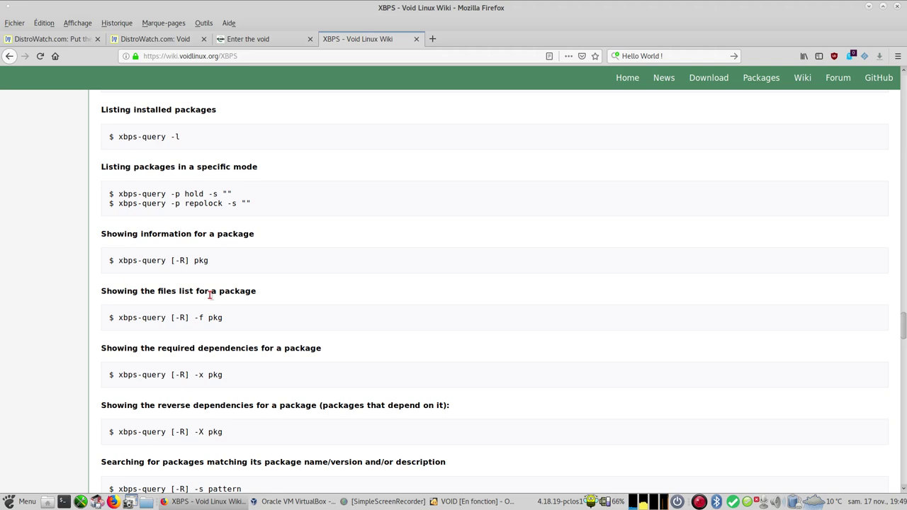
pyautogui.scroll(-4, 210, 296)
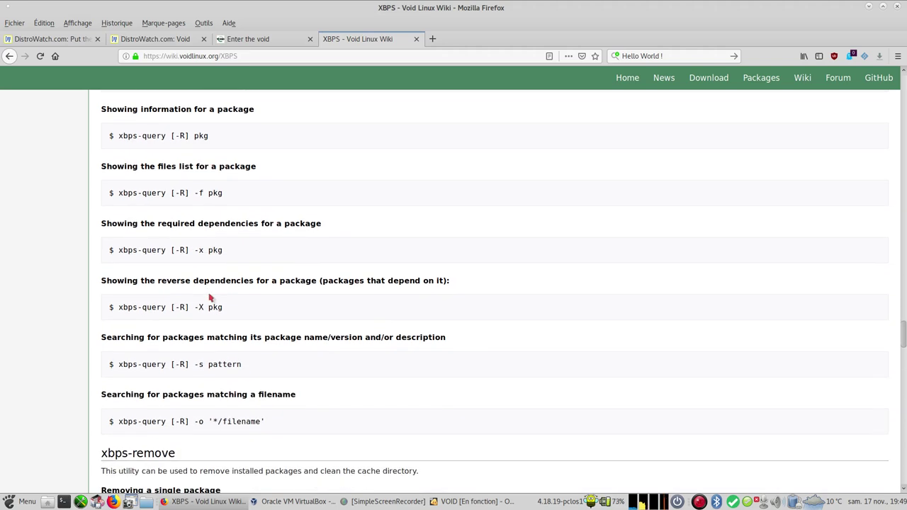
pyautogui.scroll(-6, 210, 298)
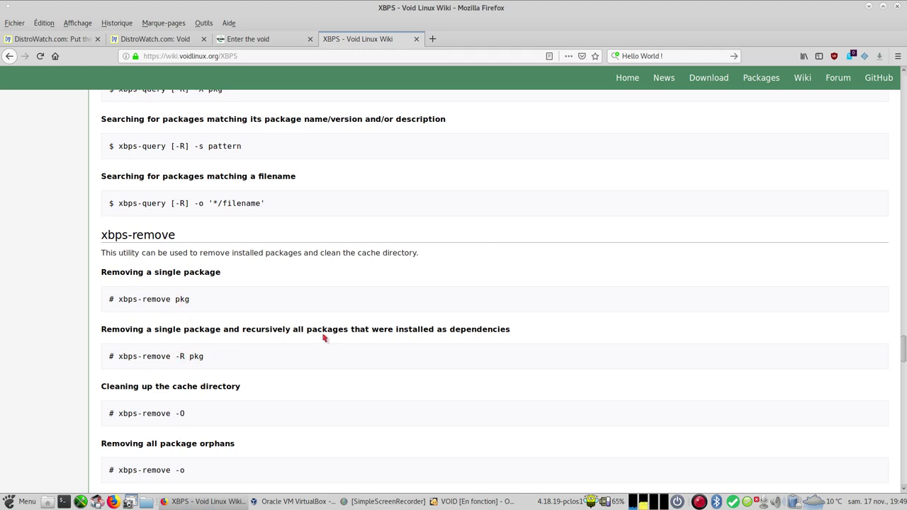
pyautogui.scroll(-2, 324, 338)
pyautogui.scroll(-4, 324, 338)
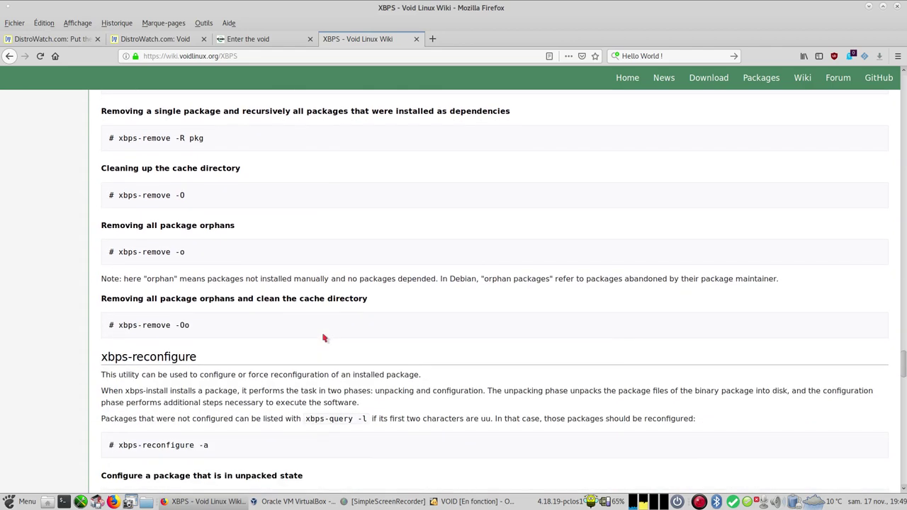
pyautogui.scroll(-1, 324, 338)
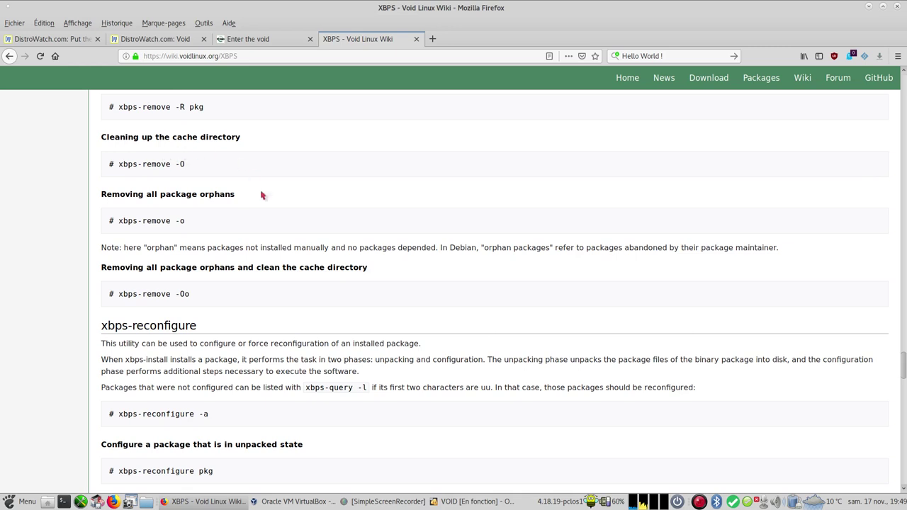
pyautogui.scroll(2, 262, 195)
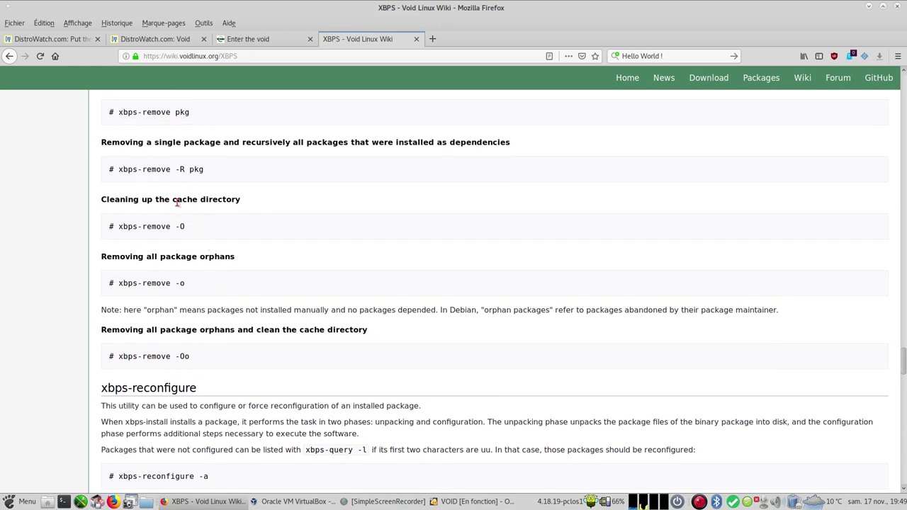
pyautogui.scroll(-13, 280, 331)
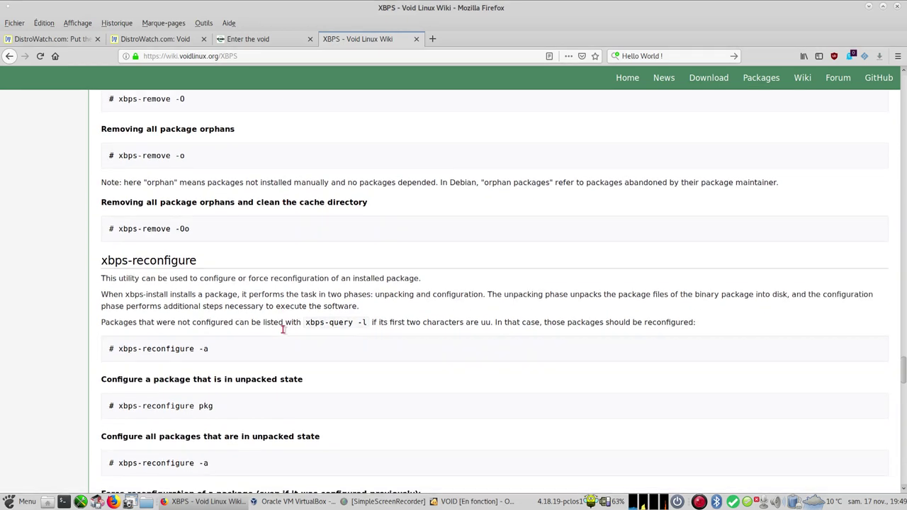
pyautogui.scroll(-5, 281, 330)
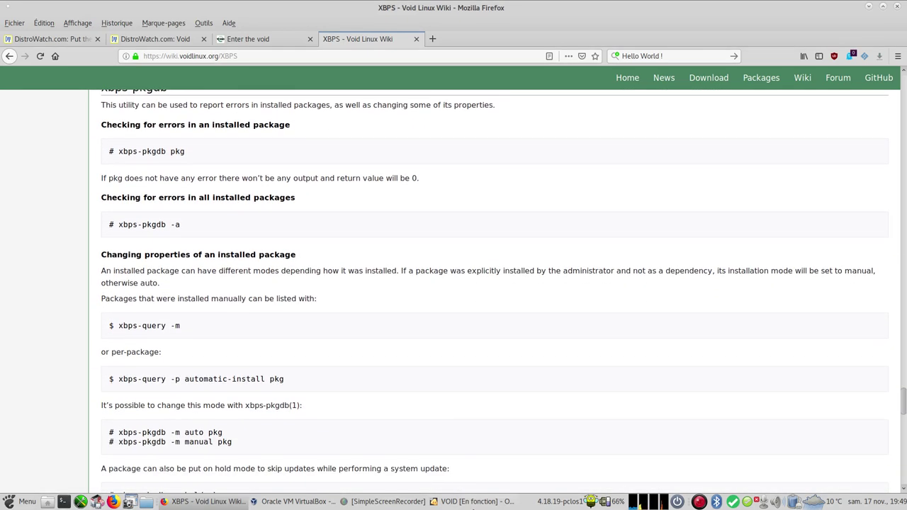
pyautogui.click(473, 501)
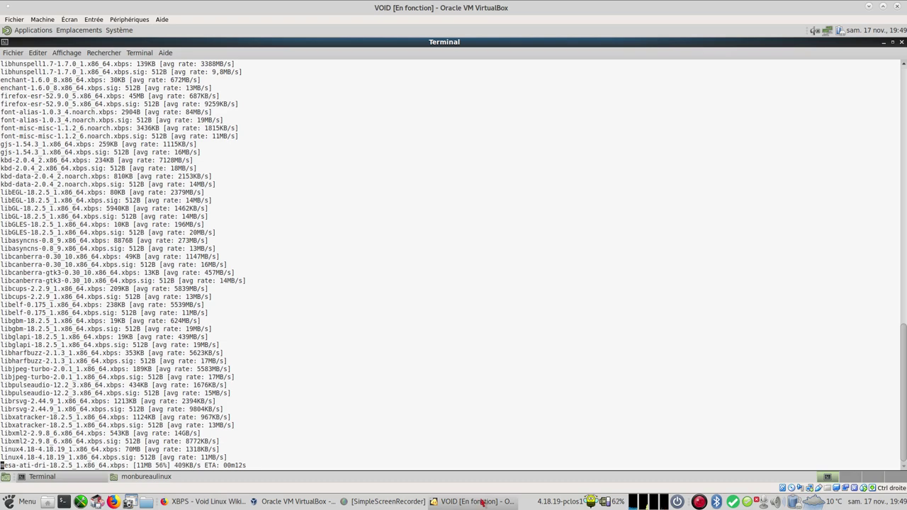
# Step: Skim the XBPS wiki down to the Front-ends section and back, then close Firefox
pyautogui.click(205, 502)
pyautogui.scroll(-1, 377, 332)
pyautogui.scroll(-8, 377, 333)
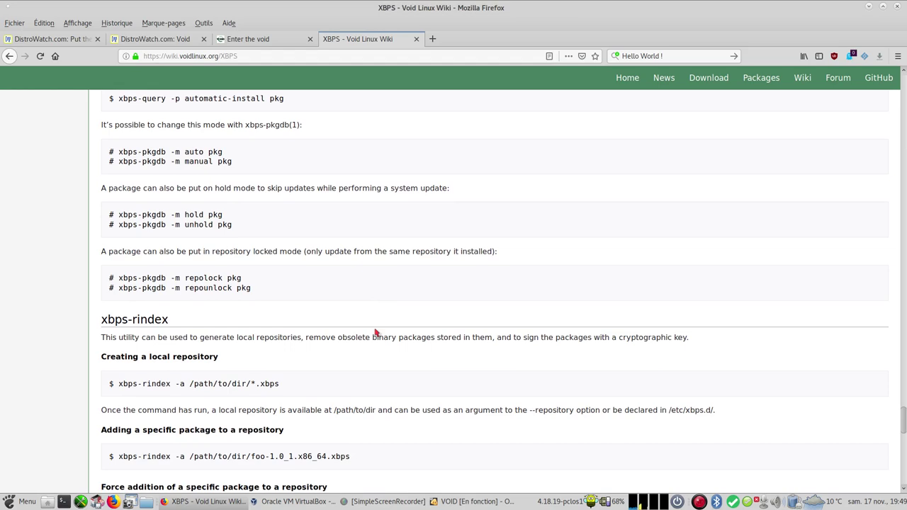
pyautogui.scroll(-10, 376, 333)
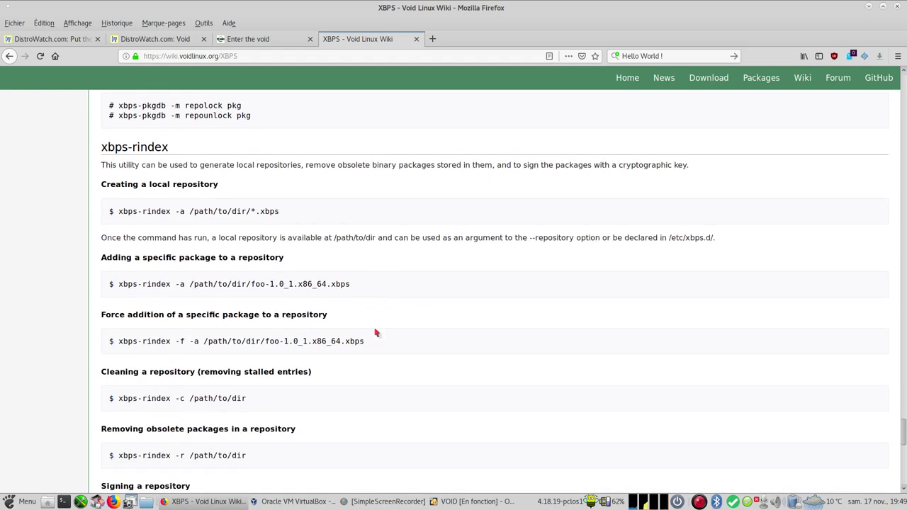
pyautogui.scroll(-9, 377, 332)
pyautogui.scroll(-5, 377, 333)
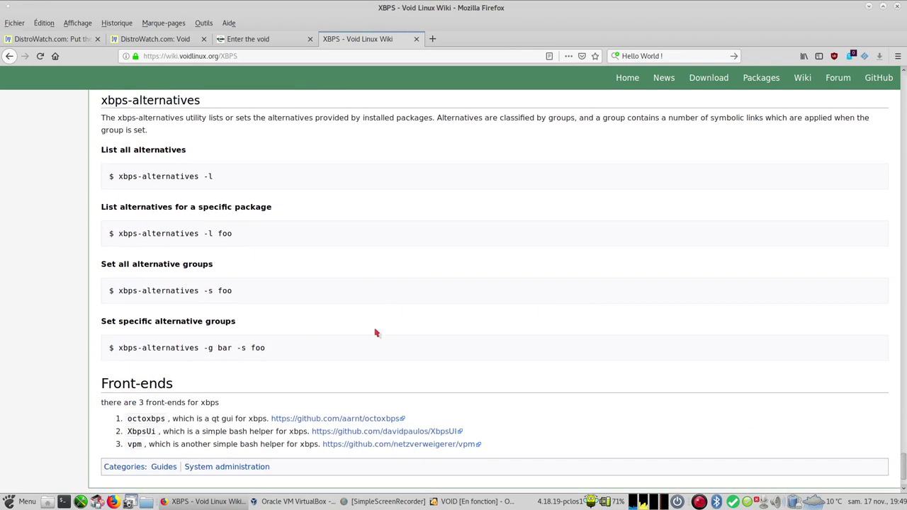
pyautogui.scroll(18, 377, 332)
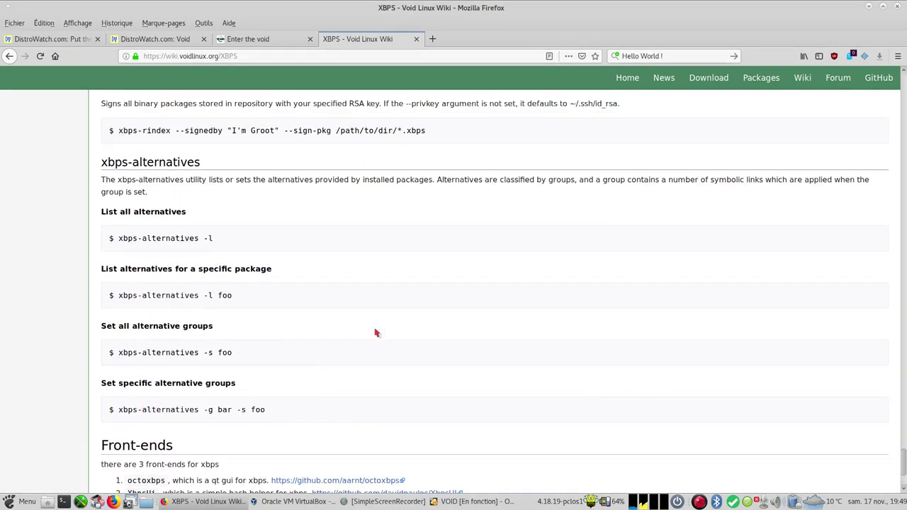
pyautogui.scroll(20, 376, 332)
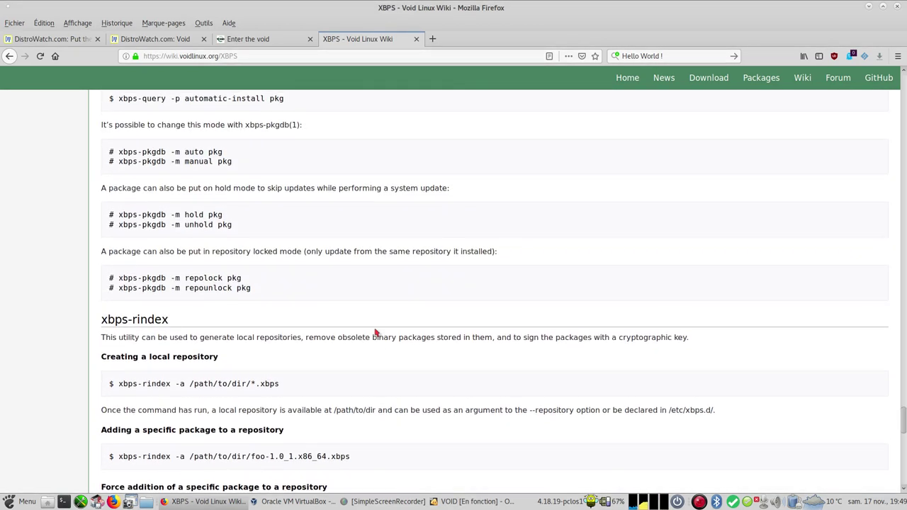
pyautogui.scroll(15, 377, 333)
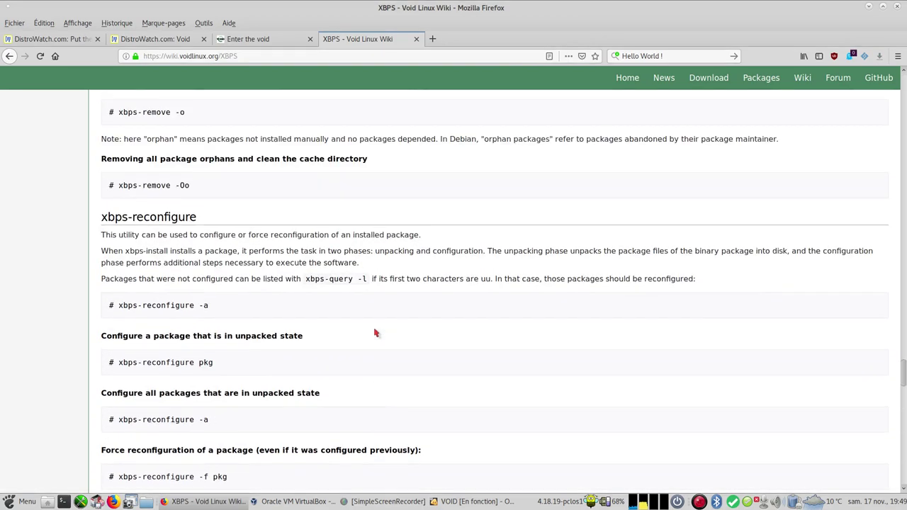
pyautogui.scroll(20, 377, 333)
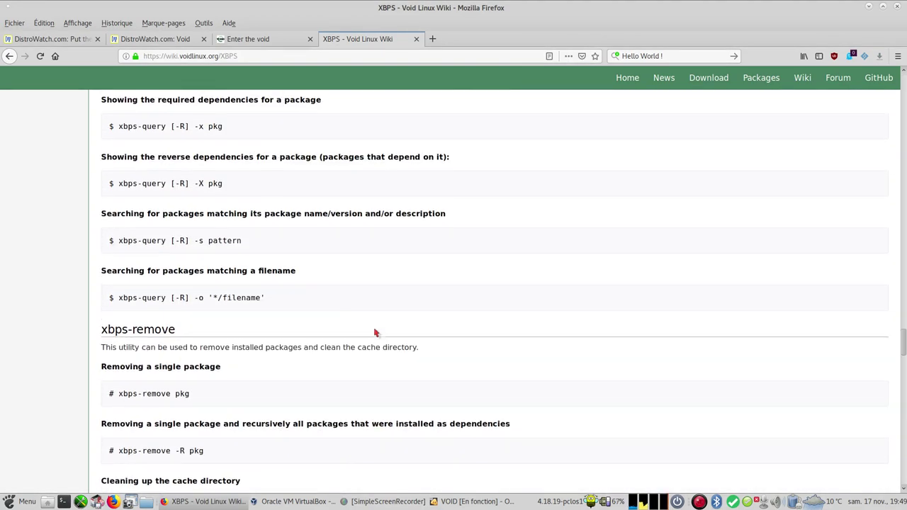
pyautogui.scroll(20, 376, 332)
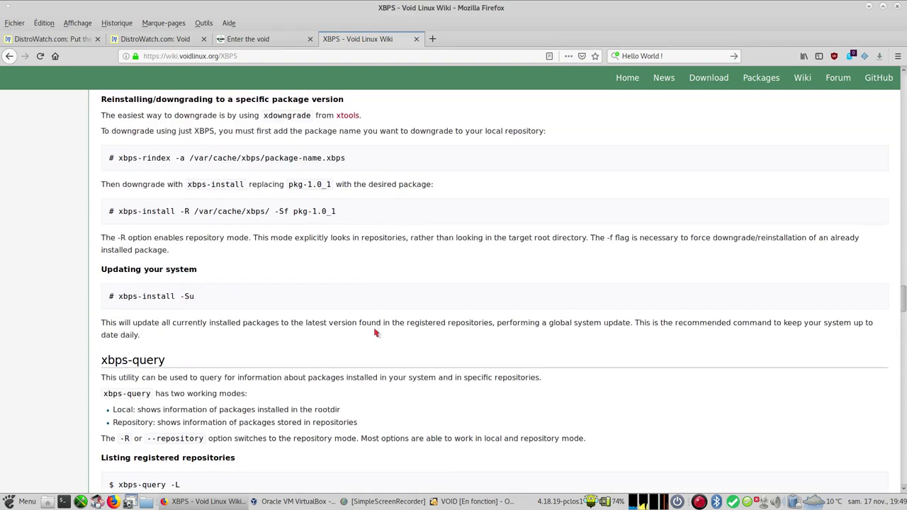
pyautogui.scroll(10, 376, 331)
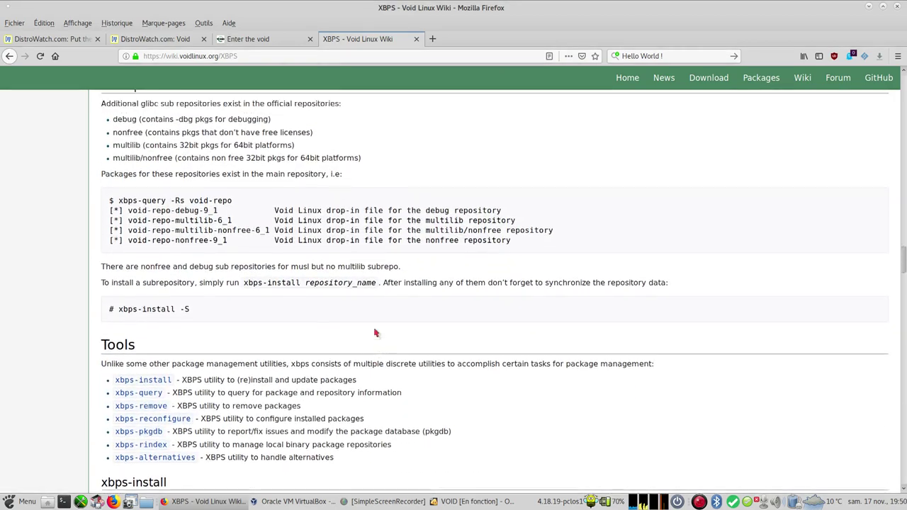
pyautogui.scroll(-4, 350, 333)
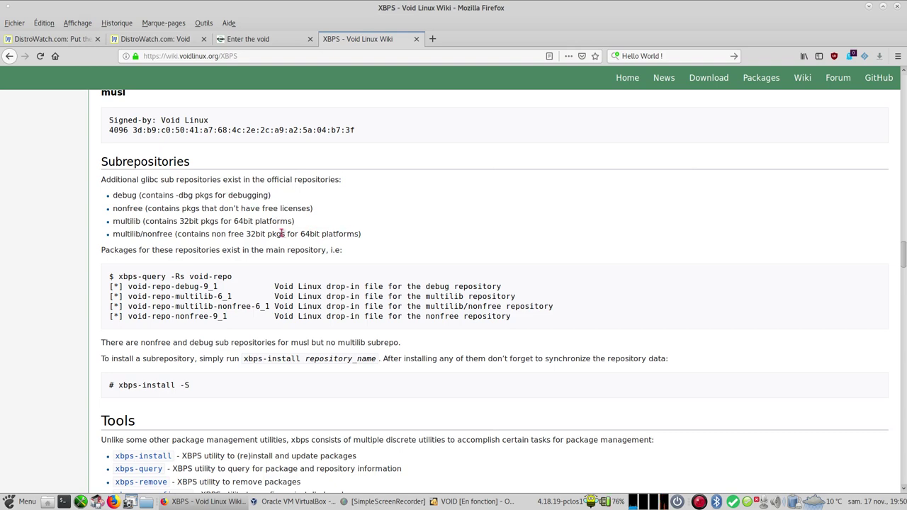
pyautogui.scroll(1, 192, 229)
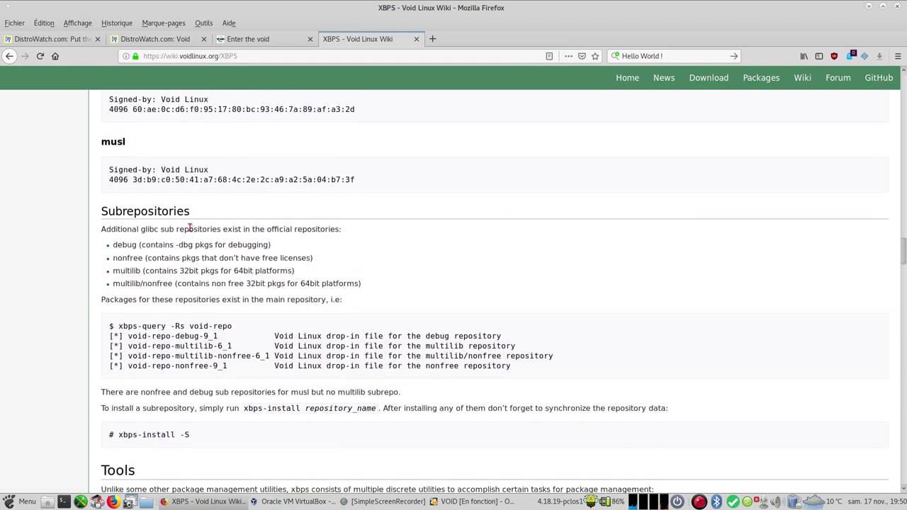
pyautogui.scroll(-1, 190, 229)
pyautogui.scroll(-2, 190, 229)
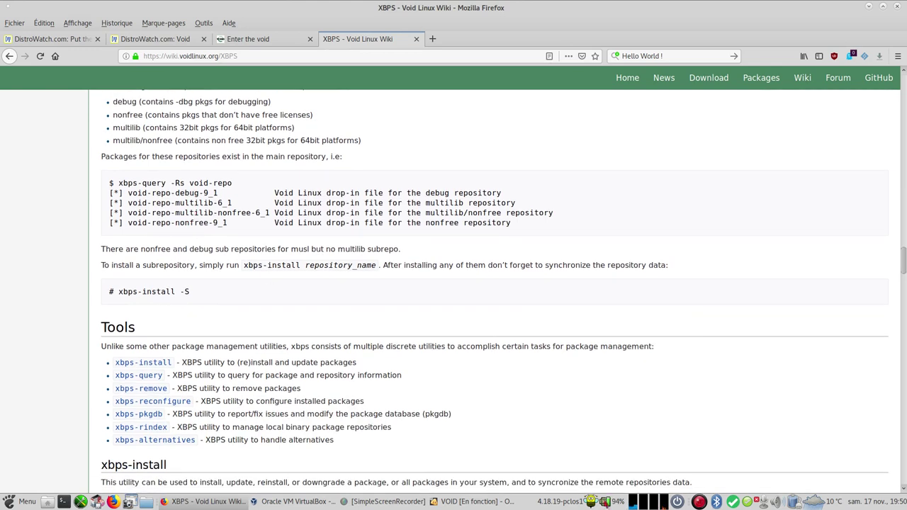
pyautogui.scroll(4, 220, 373)
pyautogui.scroll(5, 251, 366)
pyautogui.scroll(-4, 224, 368)
pyautogui.scroll(3, 253, 369)
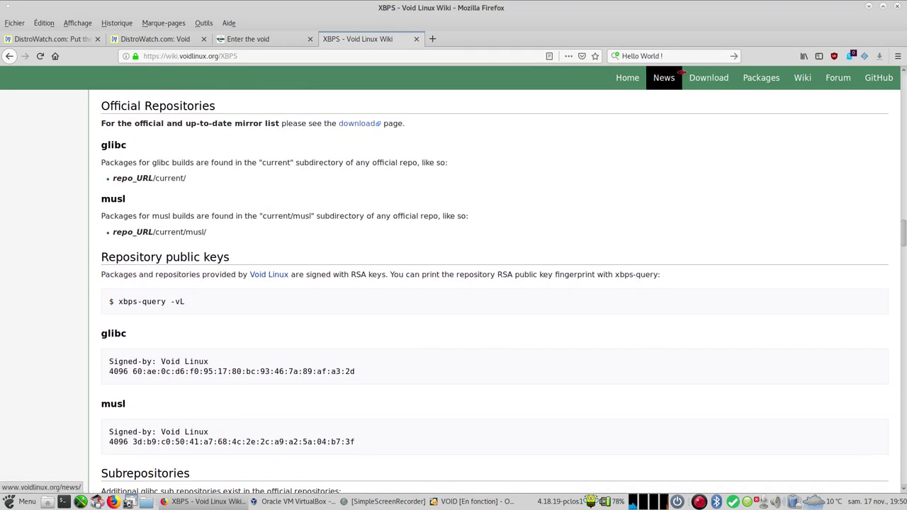
pyautogui.click(898, 7)
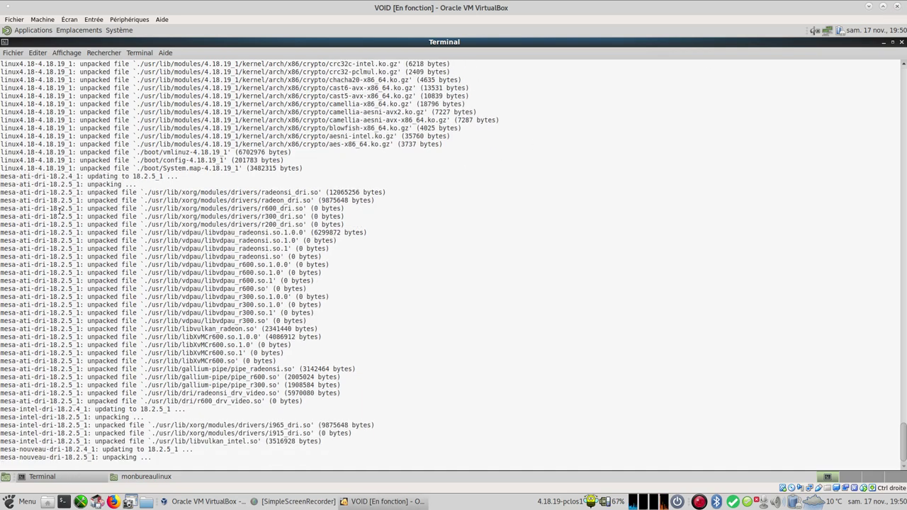
# Step: Launch Firefox in the Void guest from Applications > Internet
pyautogui.click(34, 30)
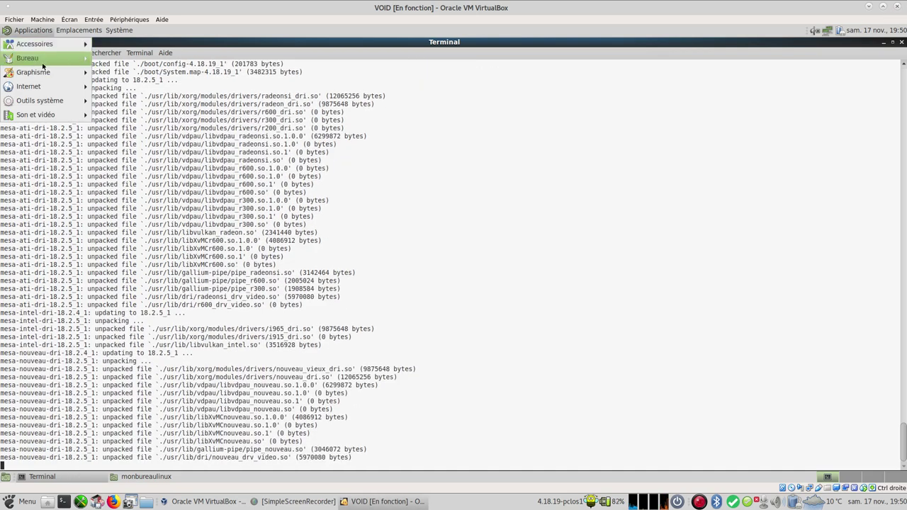
pyautogui.moveTo(42, 86)
pyautogui.click(103, 84)
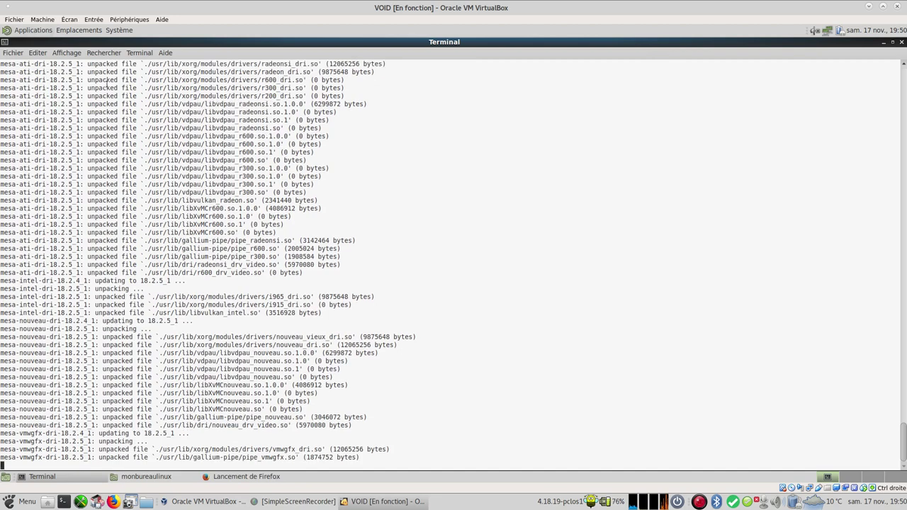
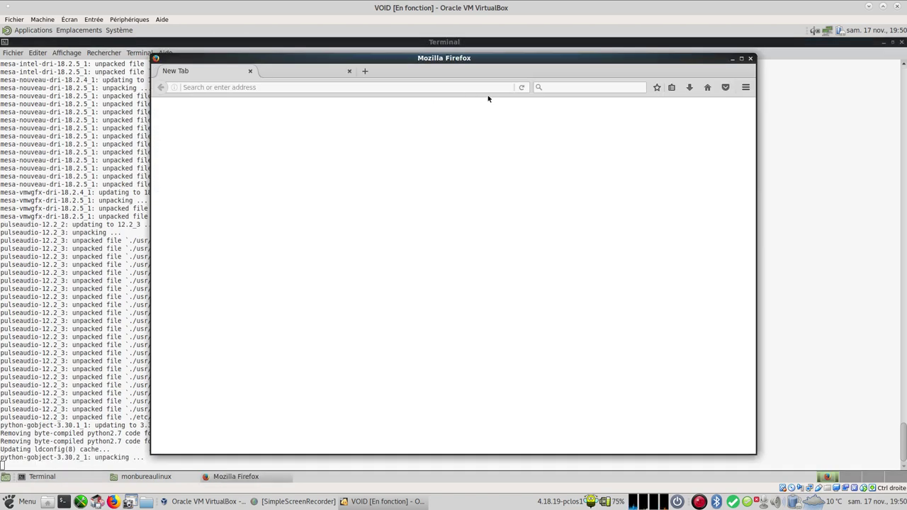
# Step: Search the web for 'void linux' and open the official Void Linux website's wiki
pyautogui.click(581, 87)
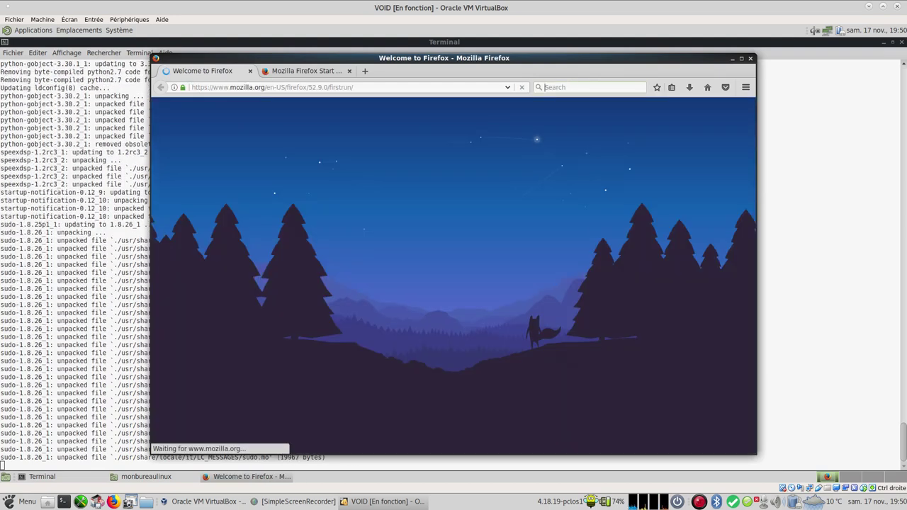
pyautogui.write('vo')
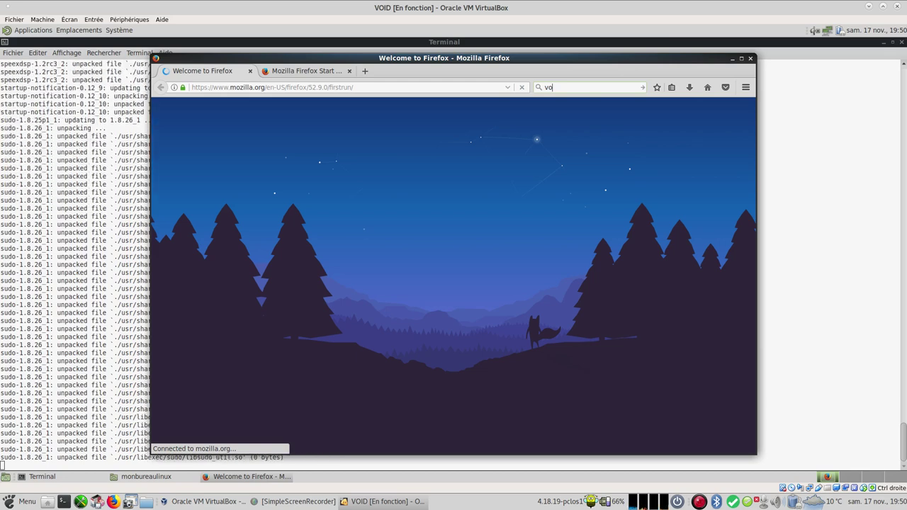
pyautogui.write('id linux')
pyautogui.press('Return')
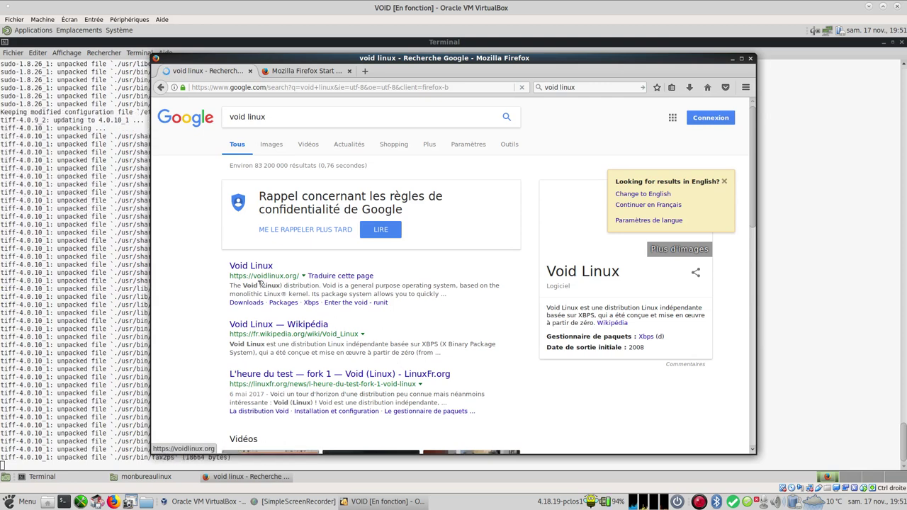
pyautogui.click(259, 267)
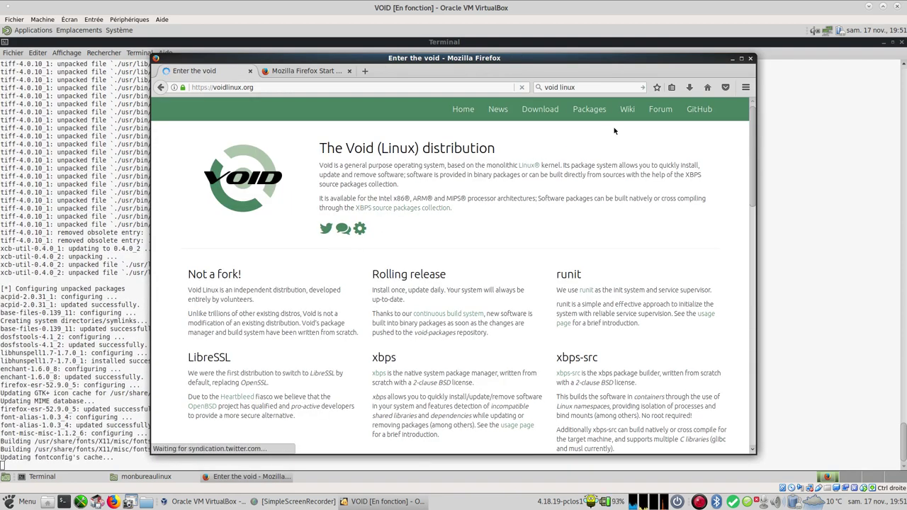
pyautogui.click(630, 112)
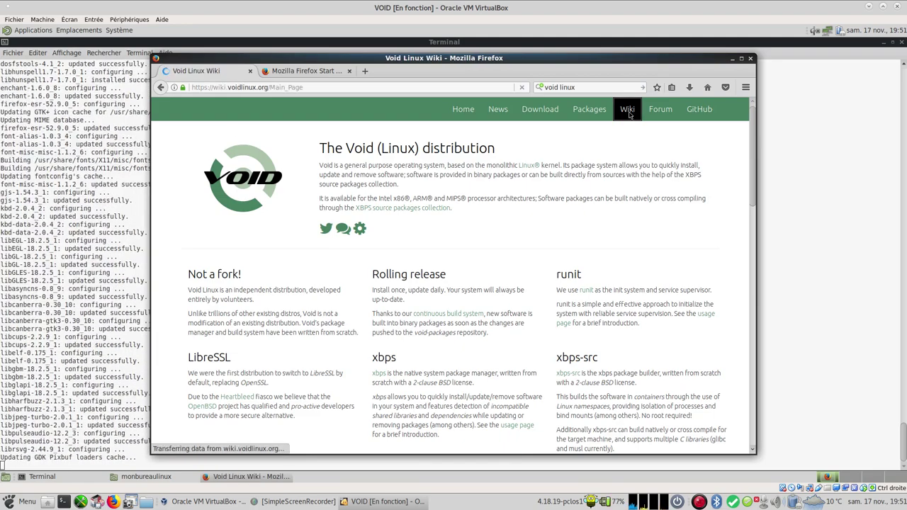
# Step: Open the wiki's XBPS page and scroll to its Basic Usage commands
pyautogui.scroll(-2, 377, 321)
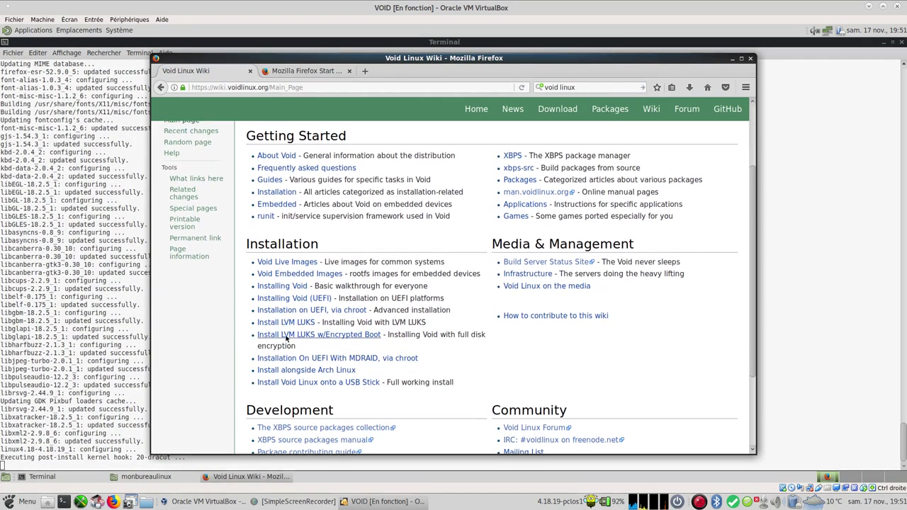
pyautogui.scroll(-2, 361, 353)
pyautogui.scroll(4, 496, 227)
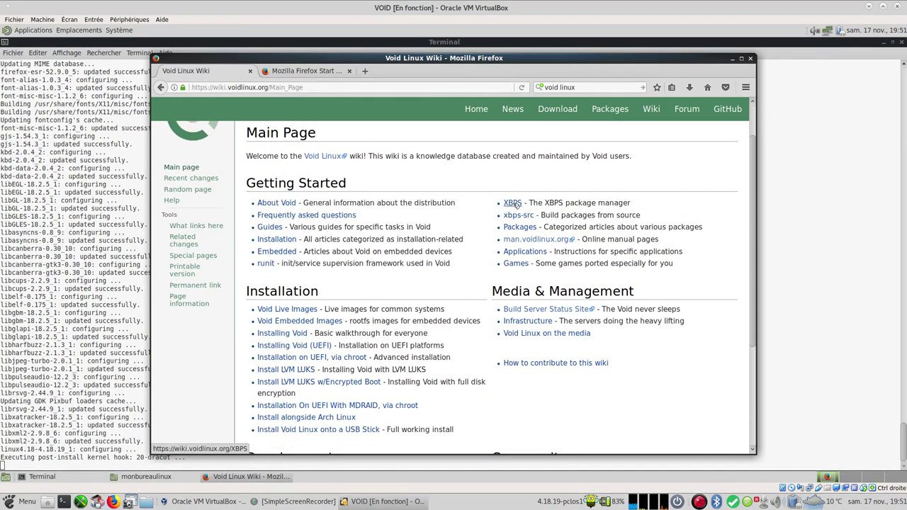
pyautogui.click(512, 203)
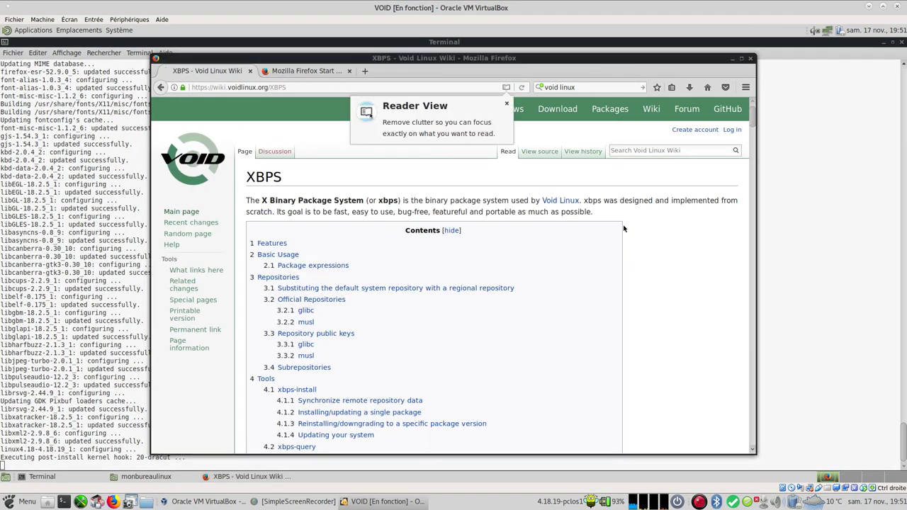
pyautogui.scroll(-10, 623, 229)
pyautogui.scroll(-8, 557, 260)
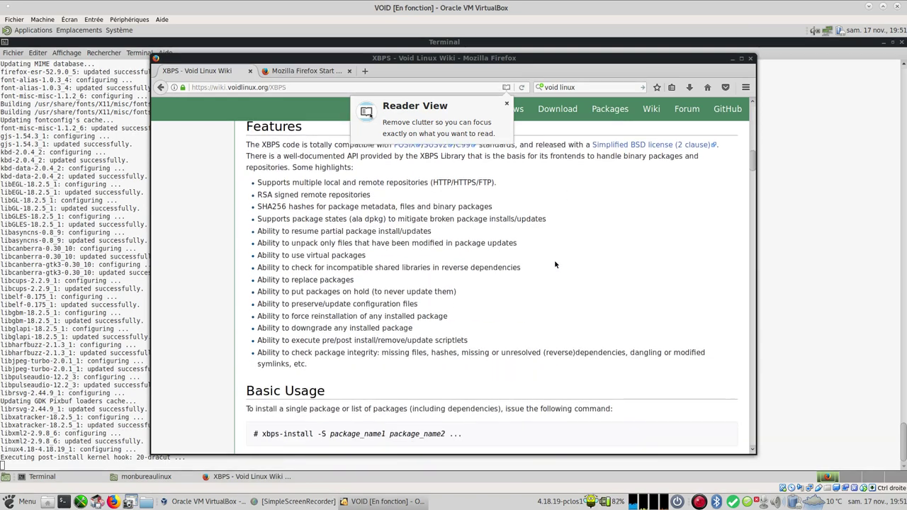
pyautogui.scroll(10, 466, 303)
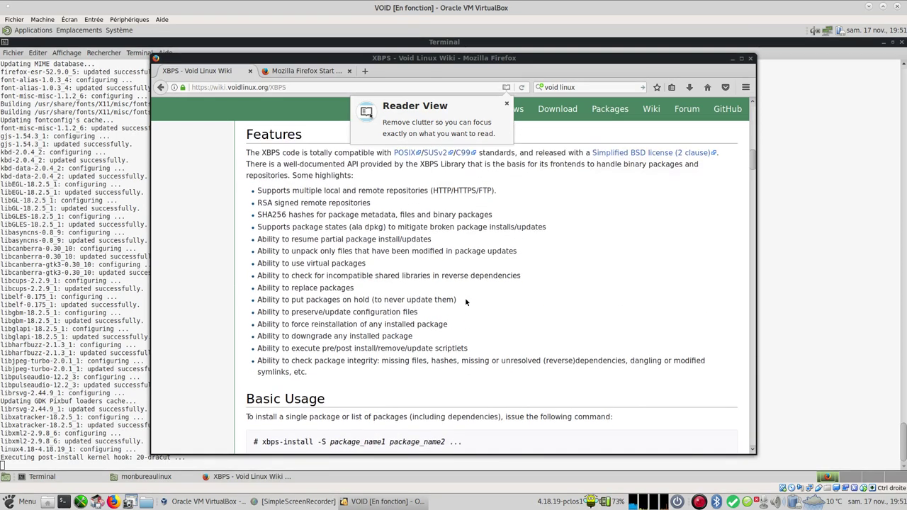
pyautogui.scroll(-10, 477, 289)
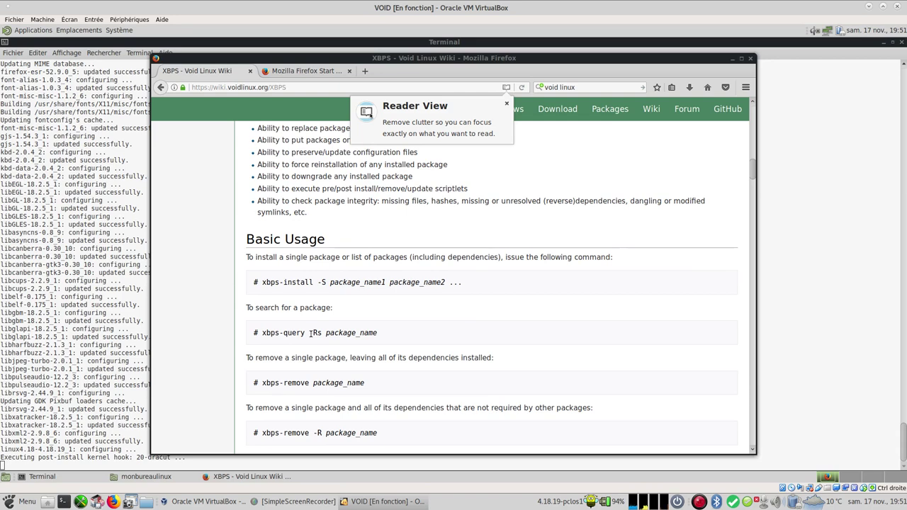
# Step: Copy the 'xbps-query -Rs' command from the XBPS wiki page
pyautogui.click(854, 368)
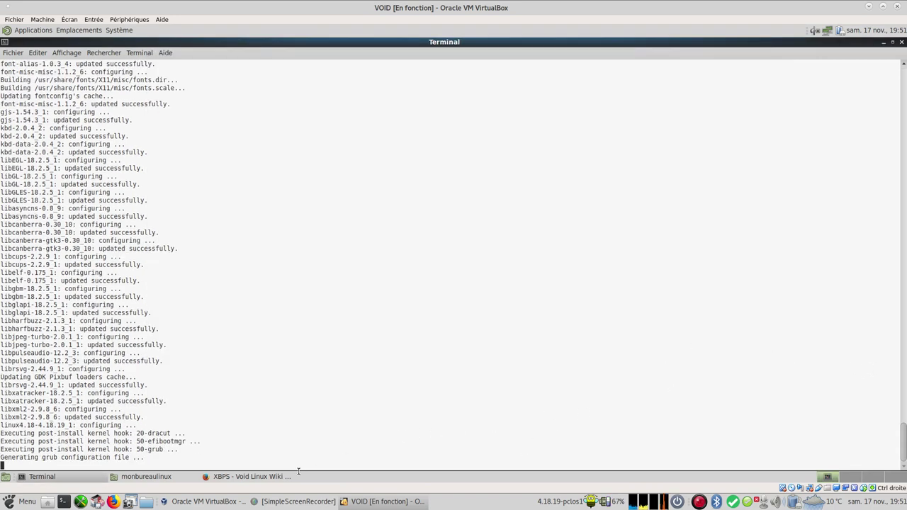
pyautogui.click(248, 477)
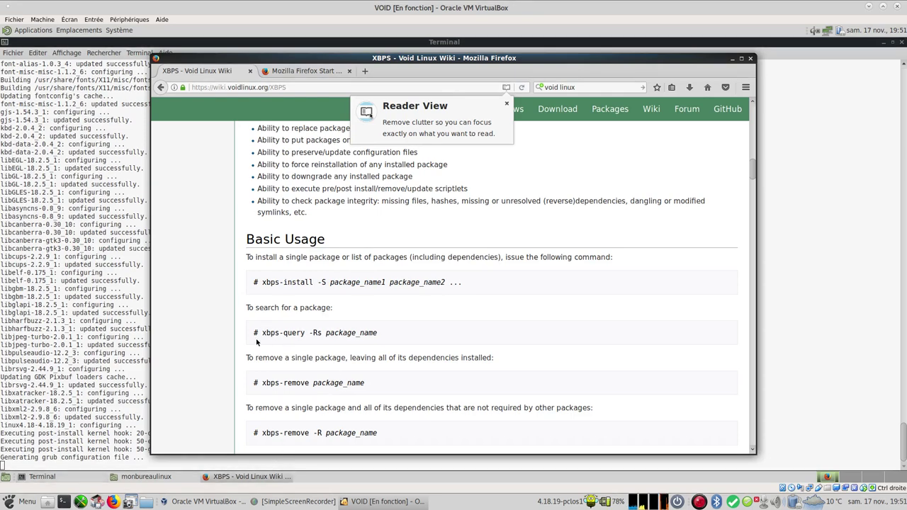
pyautogui.moveTo(259, 332); pyautogui.dragTo(323, 333)
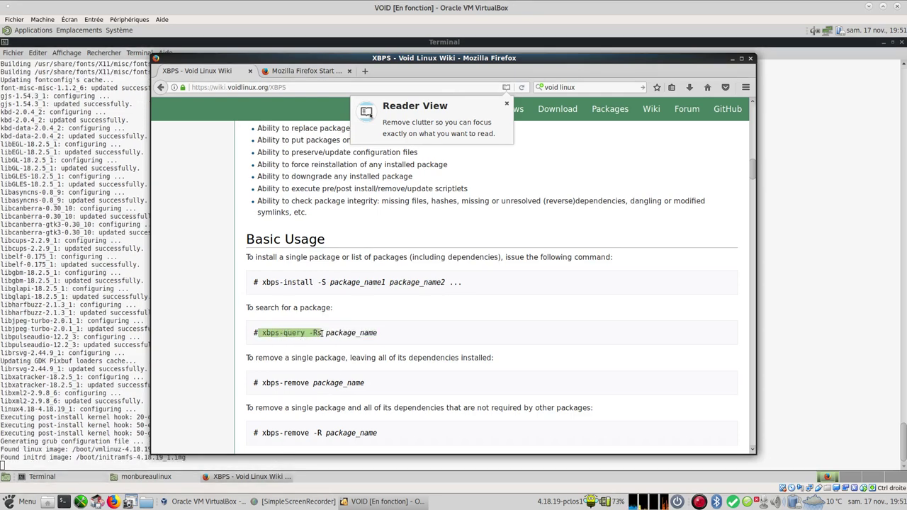
pyautogui.rightClick(315, 333)
pyautogui.click(327, 341)
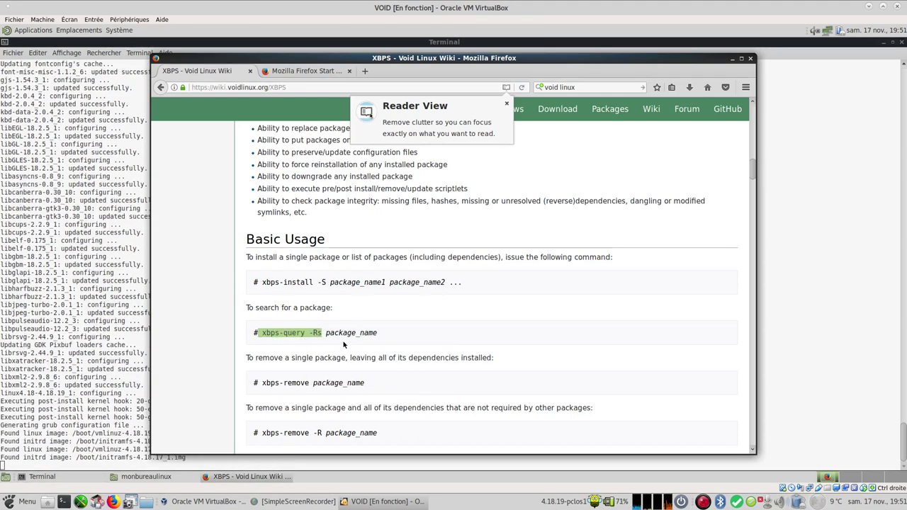
# Step: Paste it into the terminal and run 'xbps-query -Rs xdg-user-dirs'
pyautogui.click(236, 461)
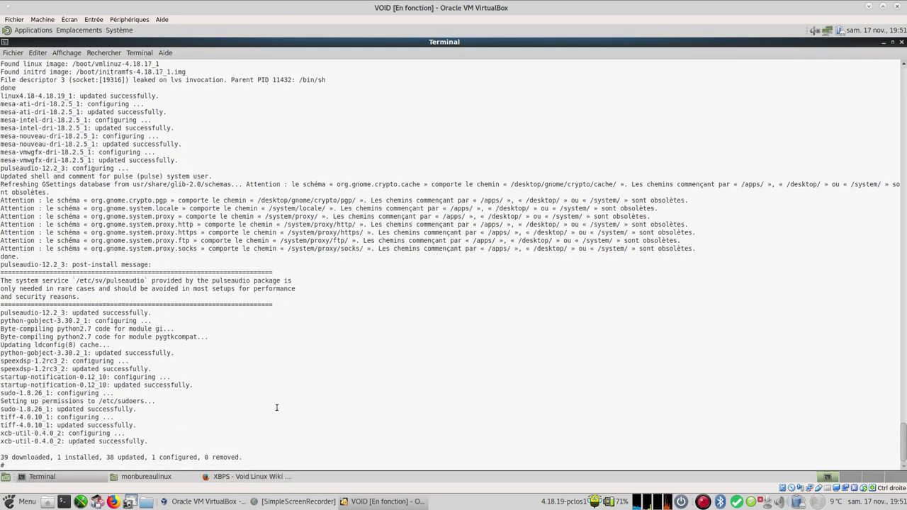
pyautogui.rightClick(159, 463)
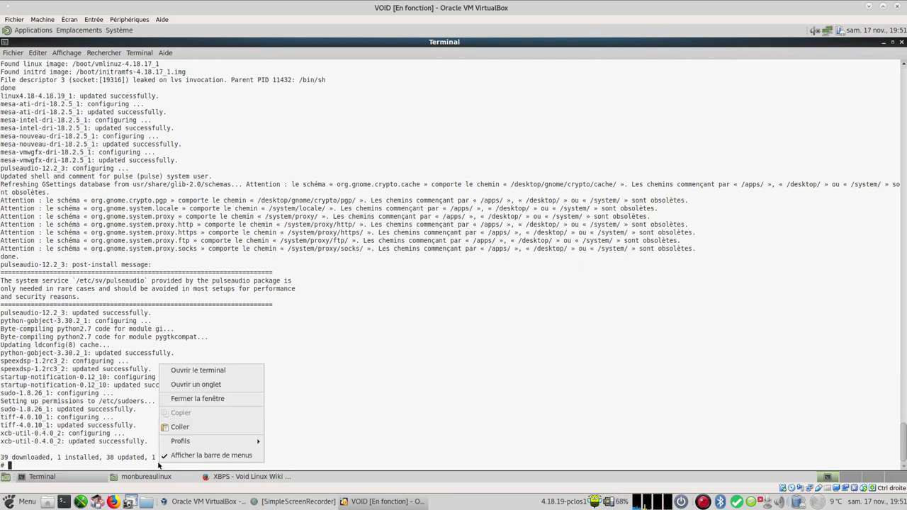
pyautogui.click(183, 428)
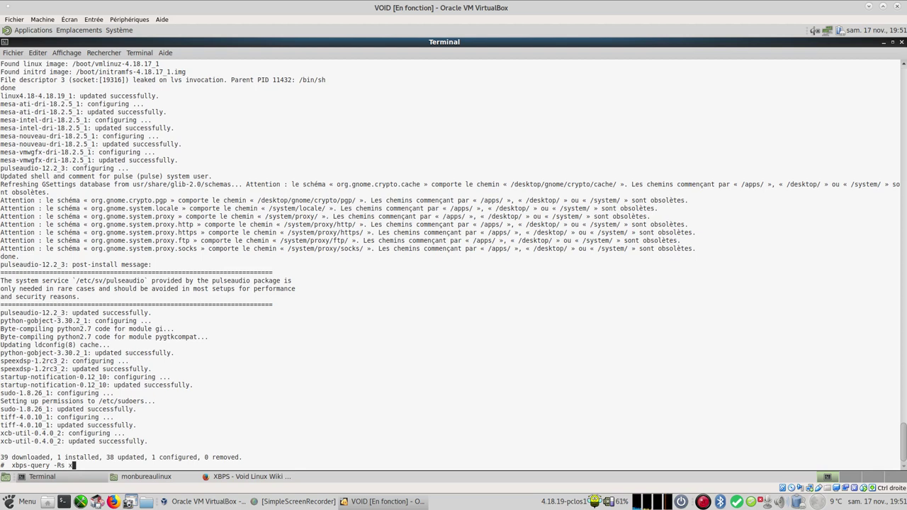
pyautogui.write('xdg-user-dirs')
pyautogui.press('Return')
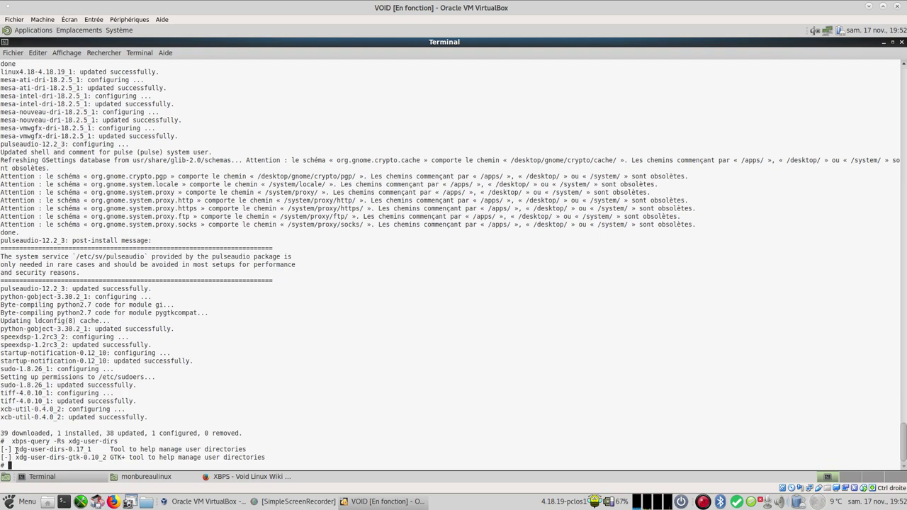
# Step: Run 'xbps-install -S xdg-user-dirs', confirm with Y, then restore the terminal window size
pyautogui.moveTo(17, 449); pyautogui.dragTo(61, 450)
pyautogui.rightClick(55, 451)
pyautogui.click(82, 402)
pyautogui.click(53, 468)
pyautogui.write('xbps-install -S')
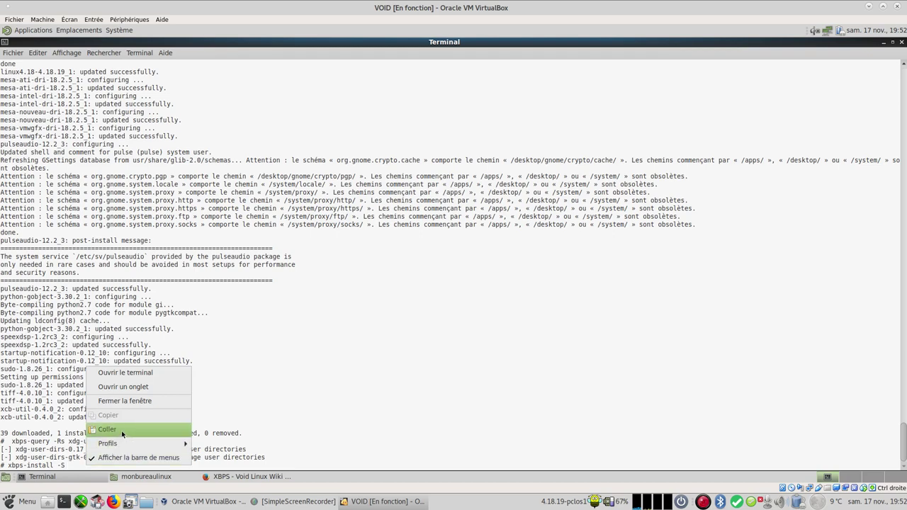
pyautogui.click(125, 430)
pyautogui.press('Return')
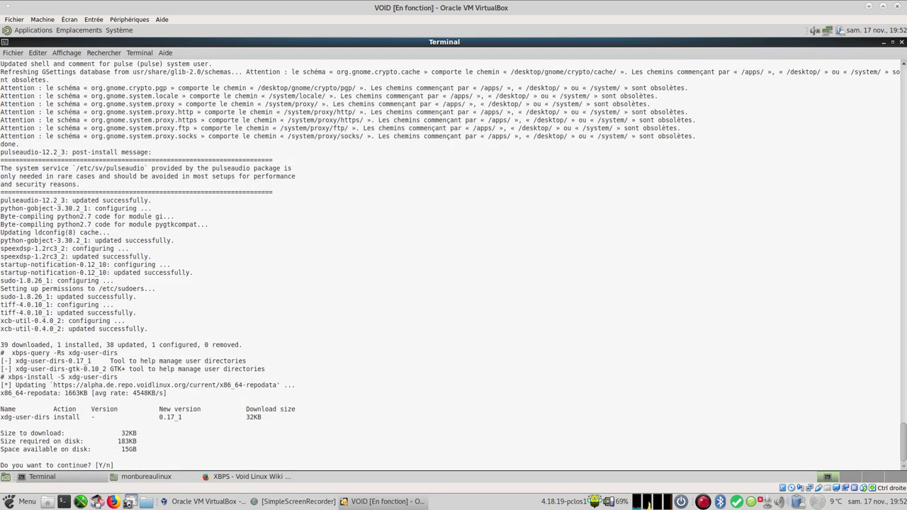
pyautogui.press('Return')
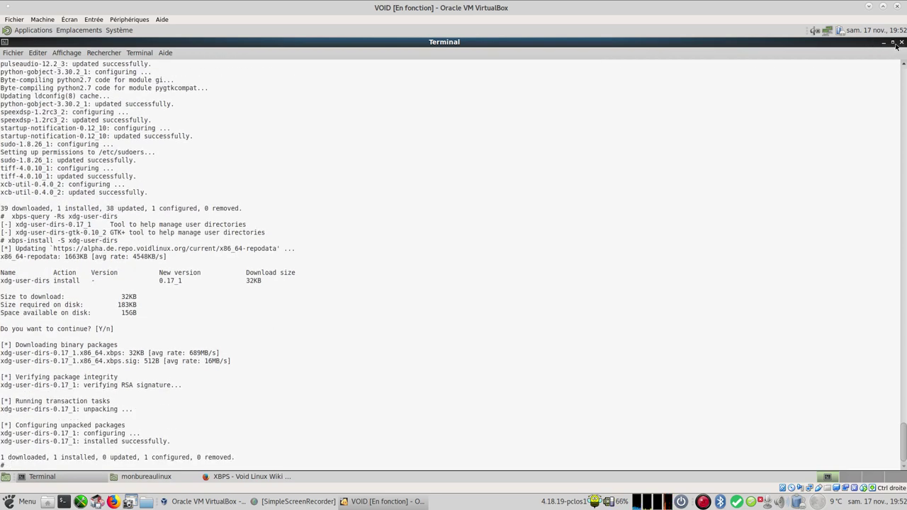
pyautogui.click(893, 42)
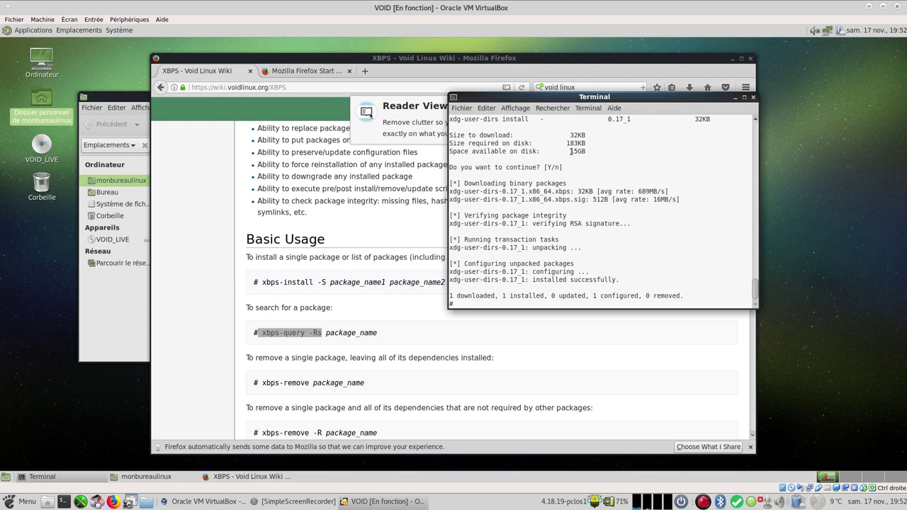
# Step: Move the monbureaulinux home folder window to the lower left and the terminal to the right
pyautogui.click(119, 287)
pyautogui.click(178, 108)
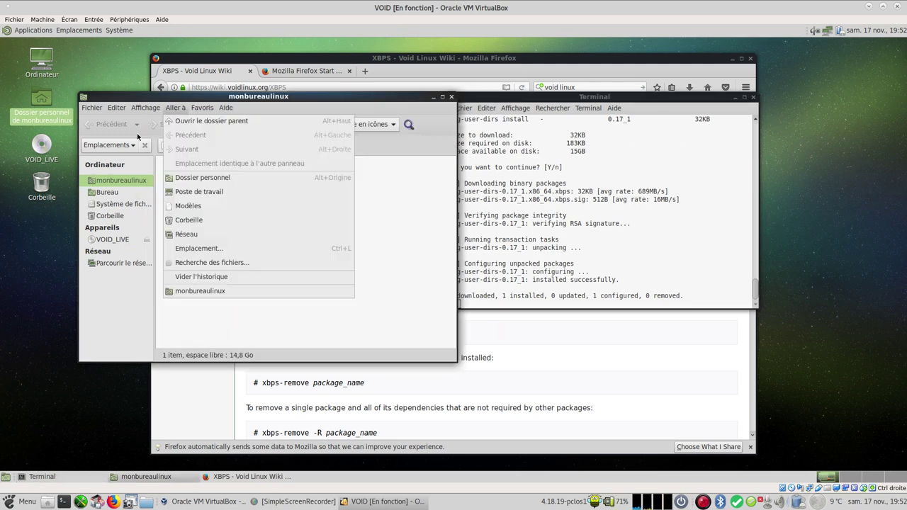
pyautogui.click(184, 106)
pyautogui.moveTo(220, 97); pyautogui.dragTo(151, 187)
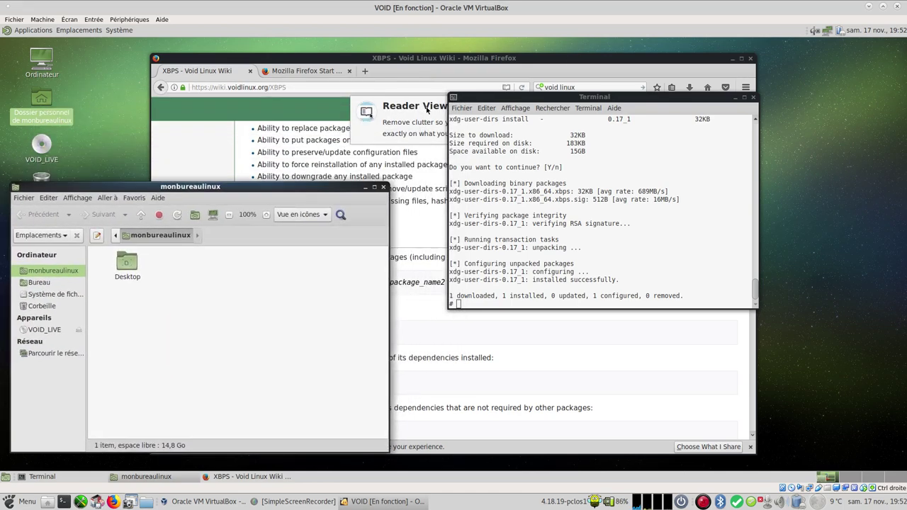
pyautogui.moveTo(608, 94); pyautogui.dragTo(690, 182)
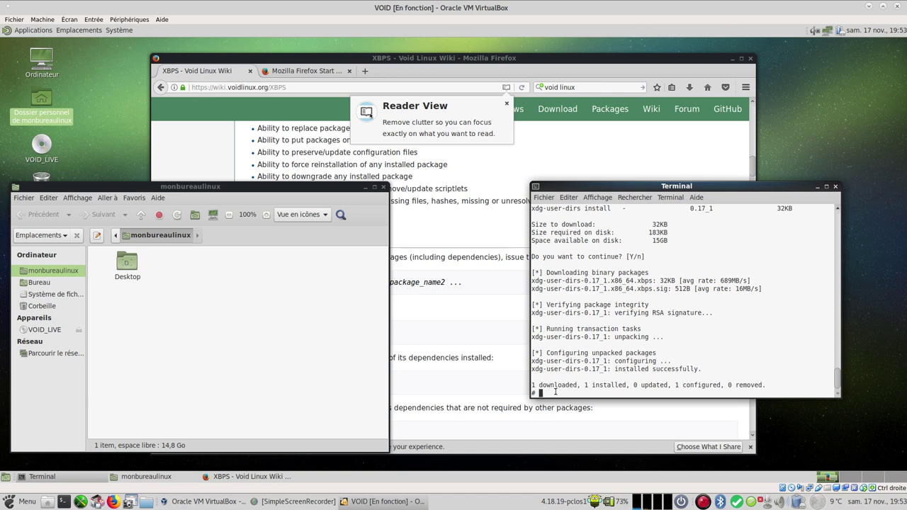
# Step: Open a new MATE Terminal from Outils système and move it to the right
pyautogui.click(24, 31)
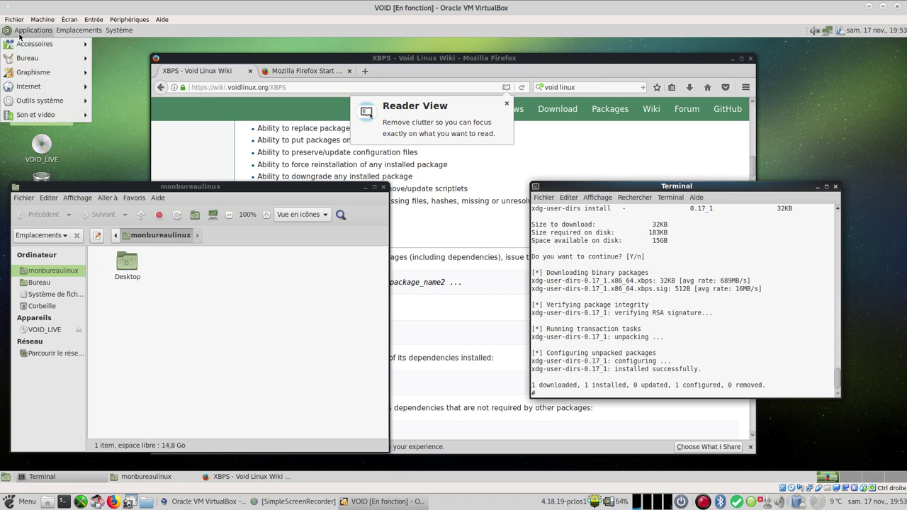
pyautogui.moveTo(71, 101)
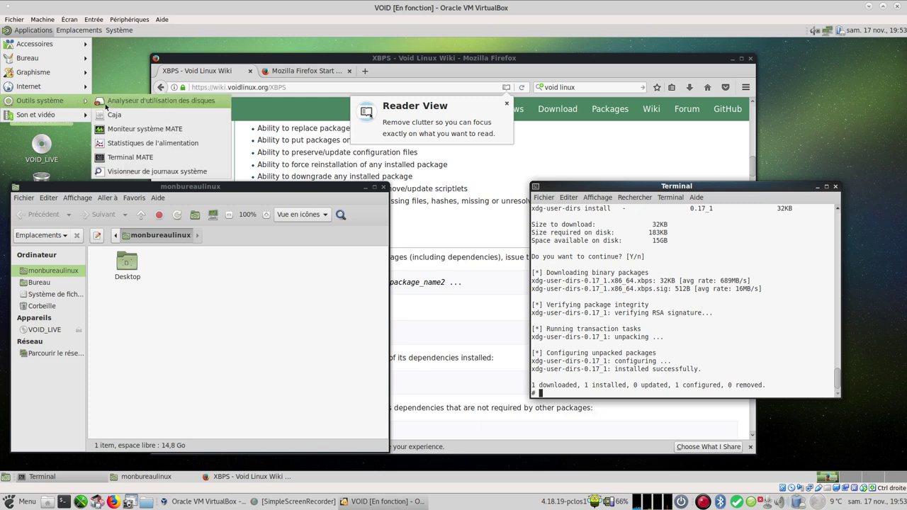
pyautogui.click(155, 157)
pyautogui.moveTo(415, 149); pyautogui.dragTo(614, 143)
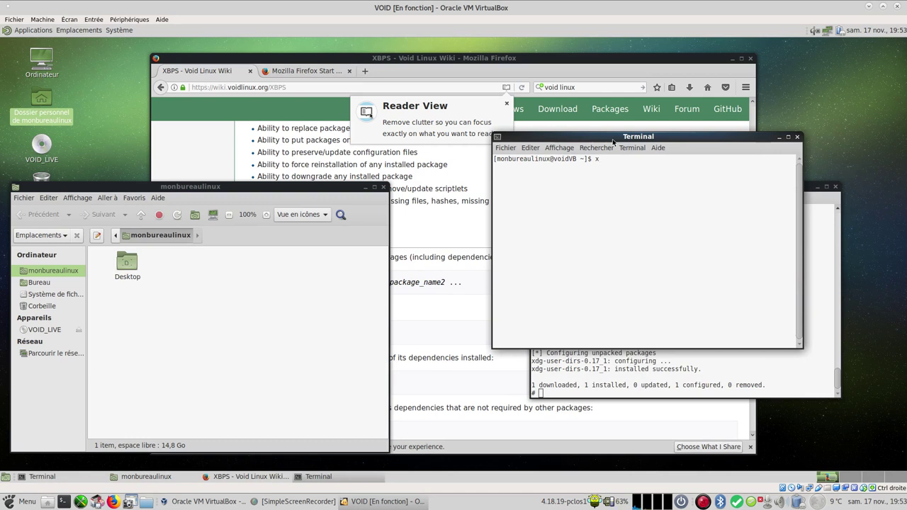
# Step: Run xdg-user-dirs-update as the normal user, correcting a typo first
pyautogui.write('-user')
pyautogui.write('-dirs-updqte')
pyautogui.press('BackSpace')
pyautogui.write('dat')
pyautogui.press('Return')
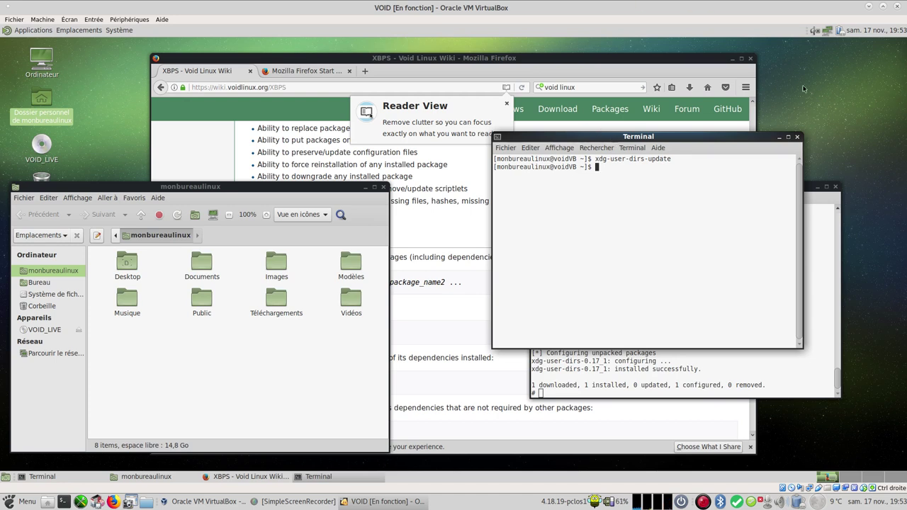
# Step: Close the user terminal and Caja windows and maximize Firefox
pyautogui.click(797, 137)
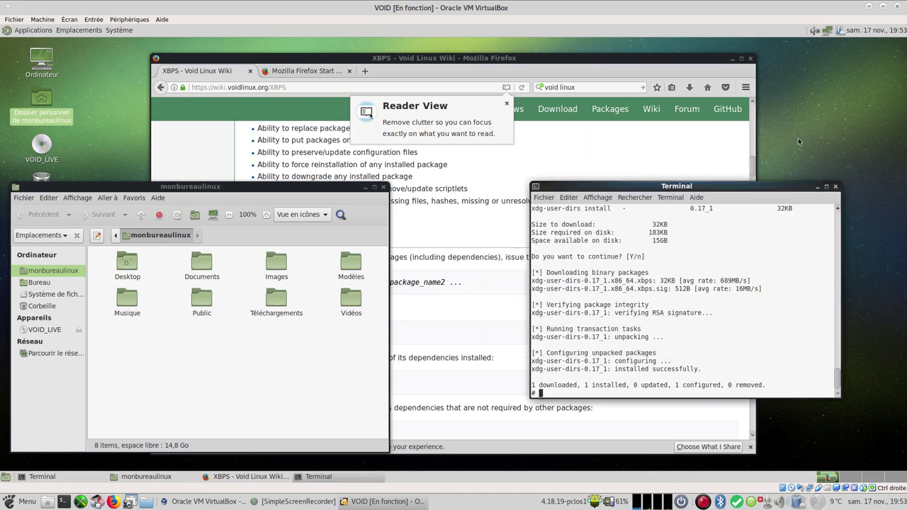
pyautogui.click(384, 187)
pyautogui.scroll(-4, 354, 298)
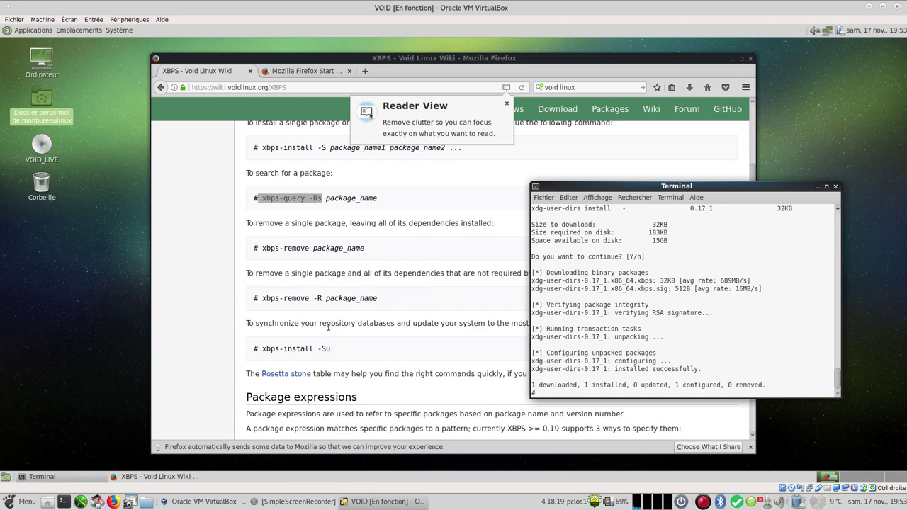
pyautogui.scroll(-7, 312, 333)
pyautogui.scroll(-10, 303, 341)
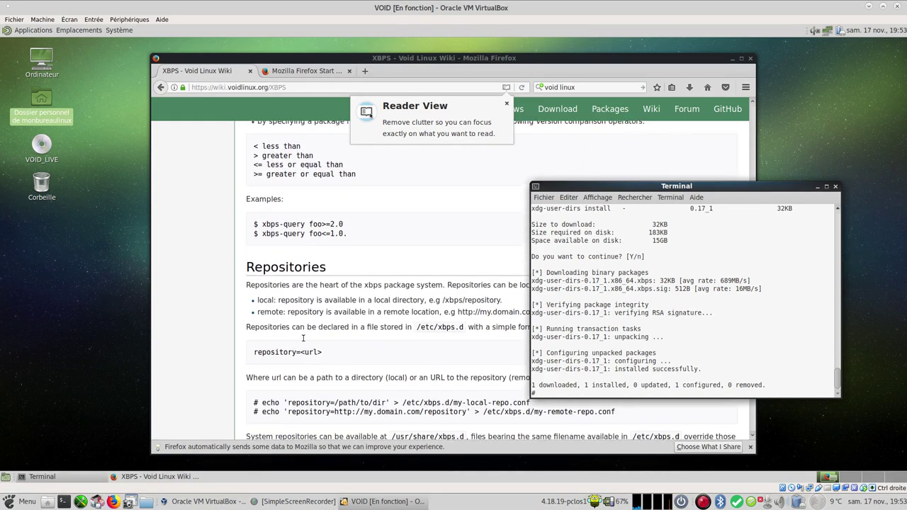
pyautogui.click(741, 58)
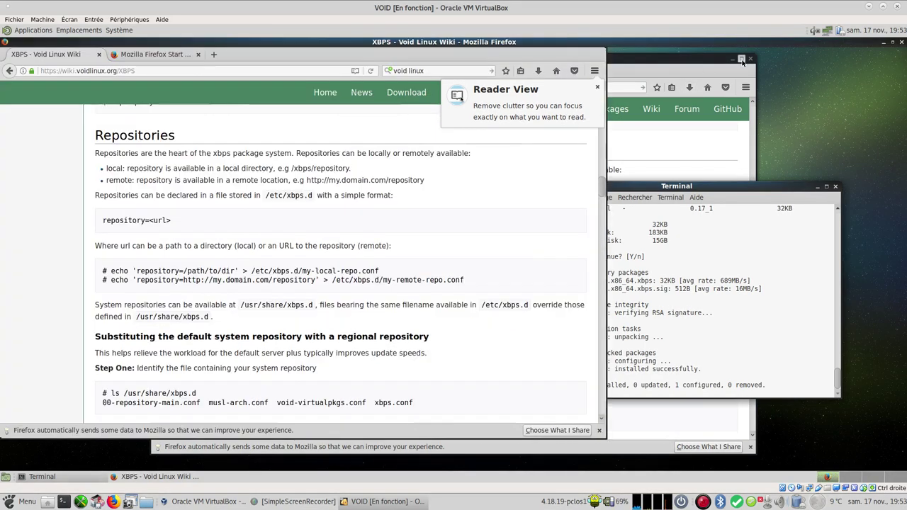
# Step: Copy the 'xbps-query -Rs void-repo' command from the wiki's Subrepositories section
pyautogui.scroll(-4, 329, 283)
pyautogui.scroll(-20, 329, 283)
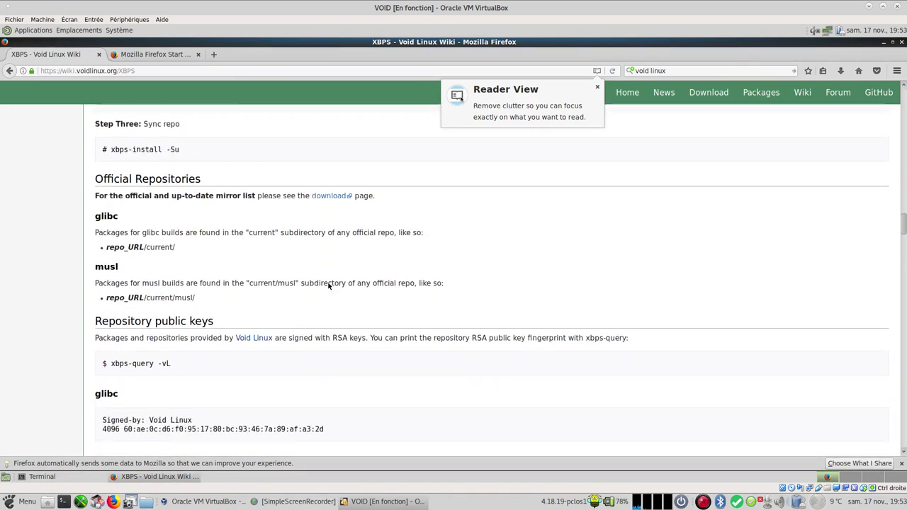
pyautogui.scroll(-3, 328, 286)
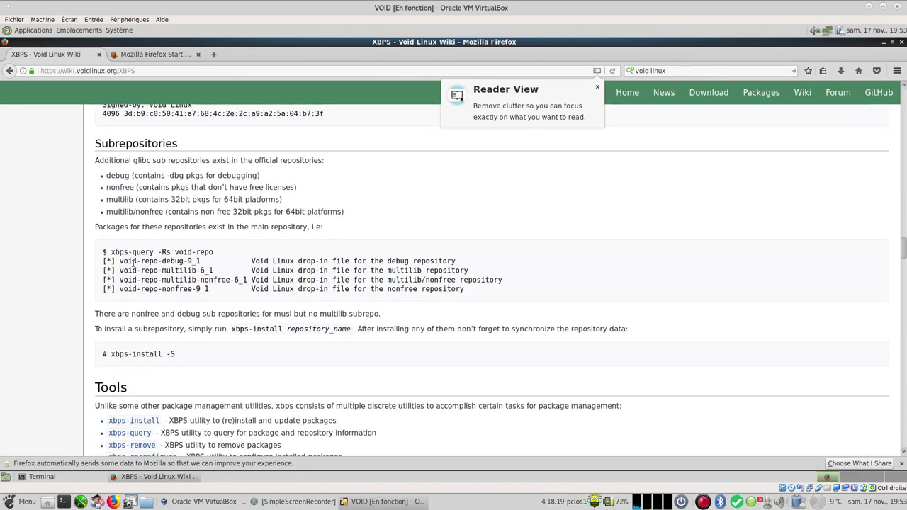
pyautogui.moveTo(110, 252); pyautogui.dragTo(212, 254)
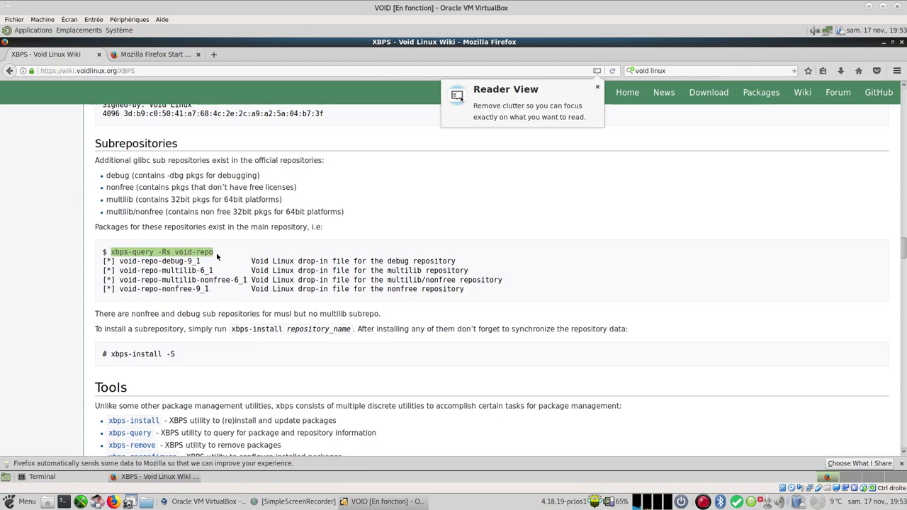
pyautogui.rightClick(212, 256)
pyautogui.click(222, 262)
pyautogui.click(35, 30)
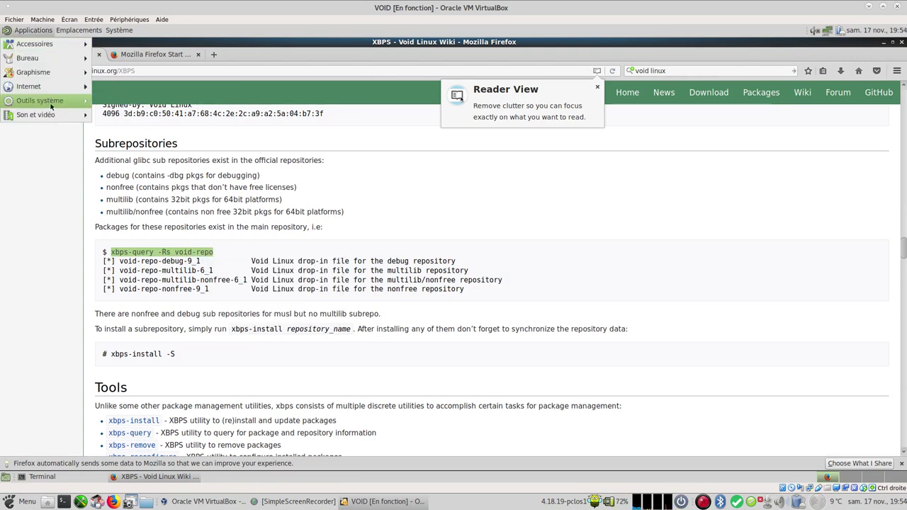
# Step: Launch MATE Terminal and run the pasted 'xbps-query -Rs void-repo' query
pyautogui.moveTo(59, 104)
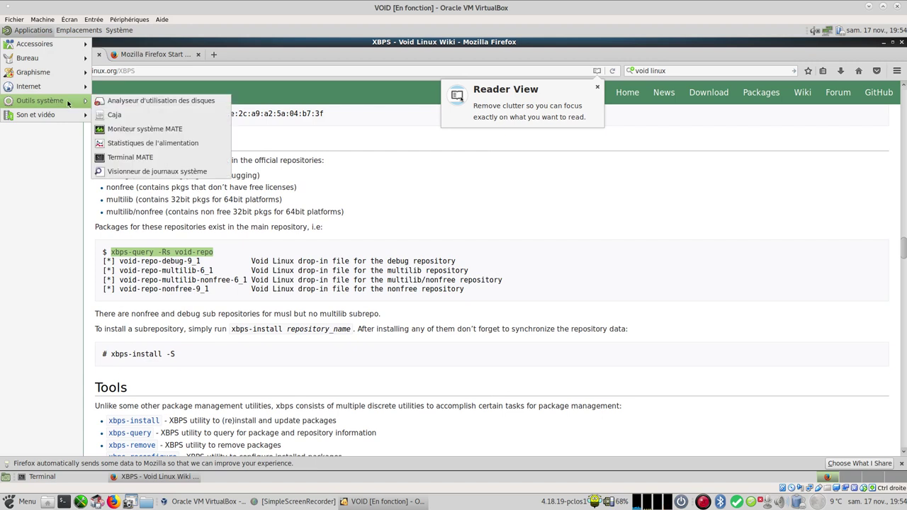
pyautogui.click(171, 153)
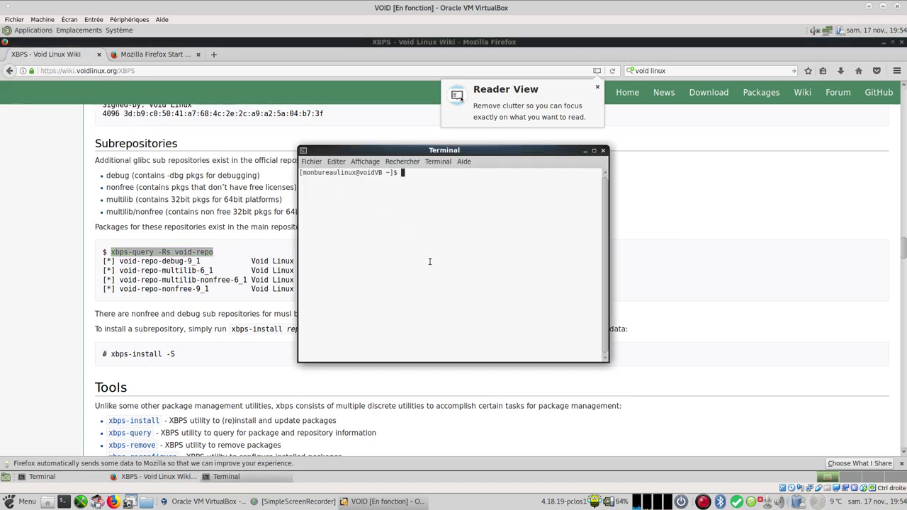
pyautogui.rightClick(437, 286)
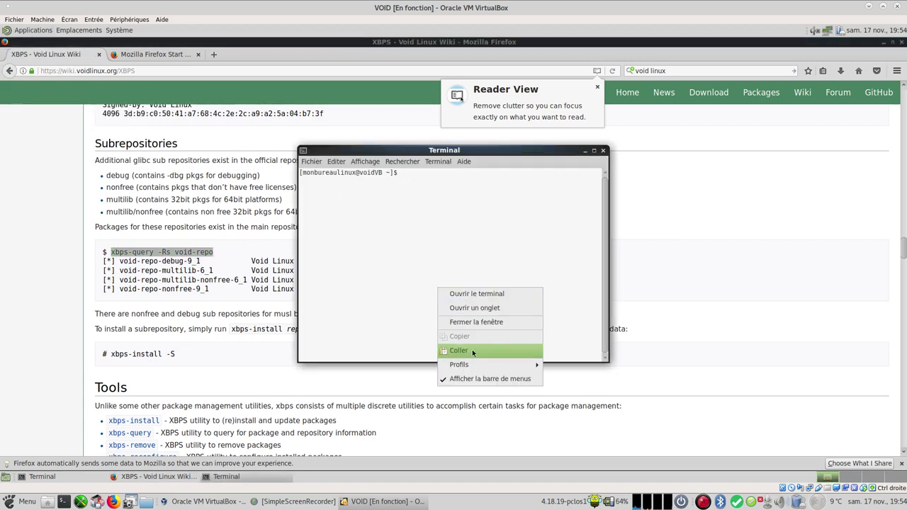
pyautogui.click(473, 350)
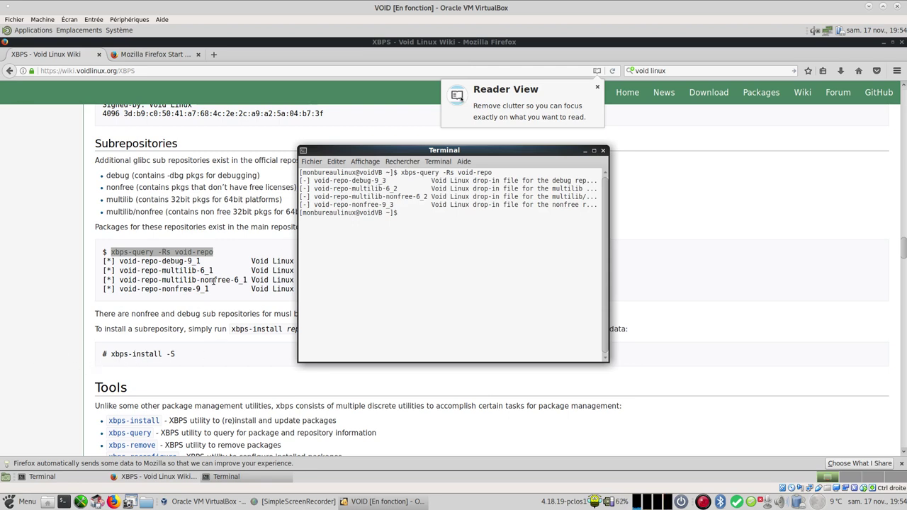
pyautogui.click(225, 362)
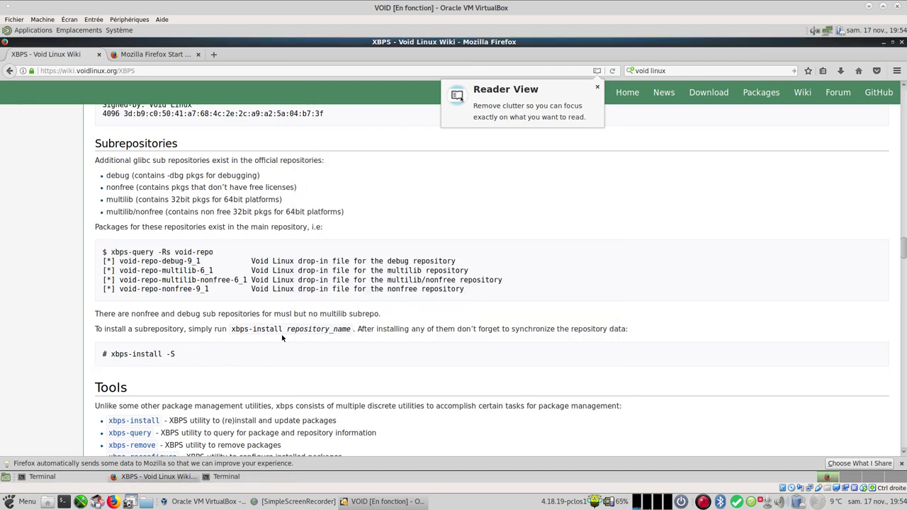
# Step: Place the query results terminal on the right and the root terminal on the left
pyautogui.click(228, 478)
pyautogui.moveTo(475, 156); pyautogui.dragTo(659, 141)
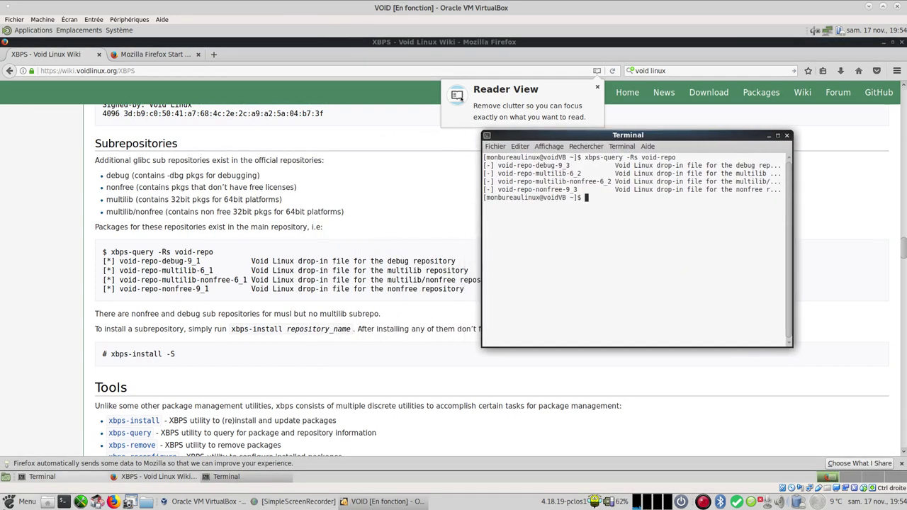
pyautogui.click(39, 476)
pyautogui.click(568, 197)
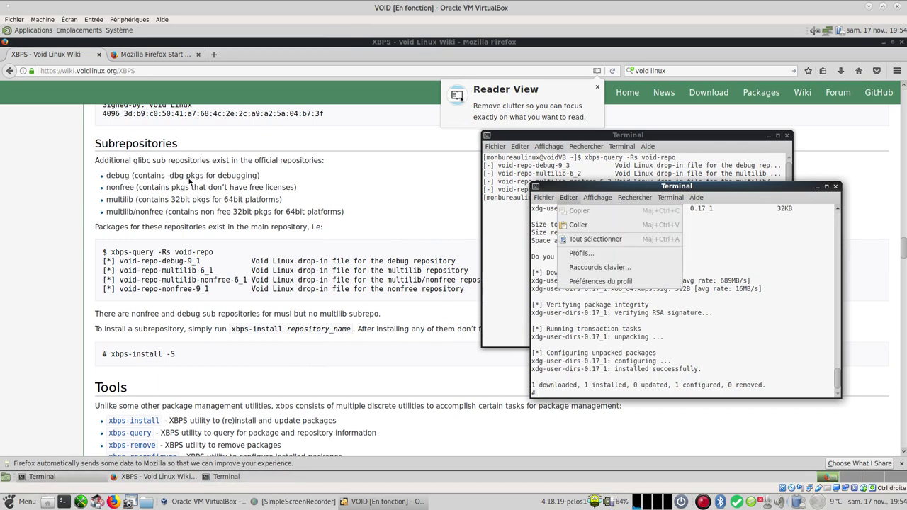
pyautogui.click(732, 188)
pyautogui.moveTo(732, 188); pyautogui.dragTo(279, 144)
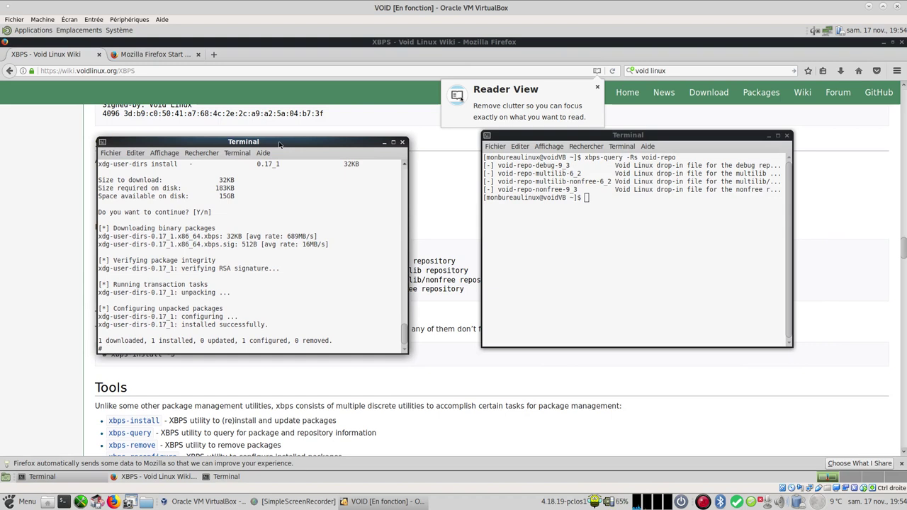
# Step: Type 'xbps-install -S' at the root terminal's prompt
pyautogui.press('Up')
pyautogui.press('BackSpace')
pyautogui.press('BackSpace')
pyautogui.press('BackSpace')
pyautogui.press('BackSpace')
pyautogui.write('xbps-install ')
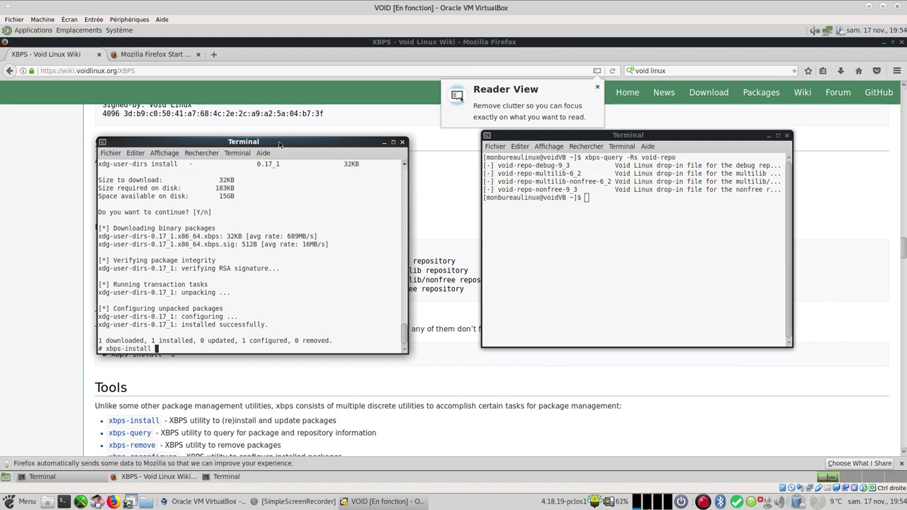
pyautogui.write('-S')
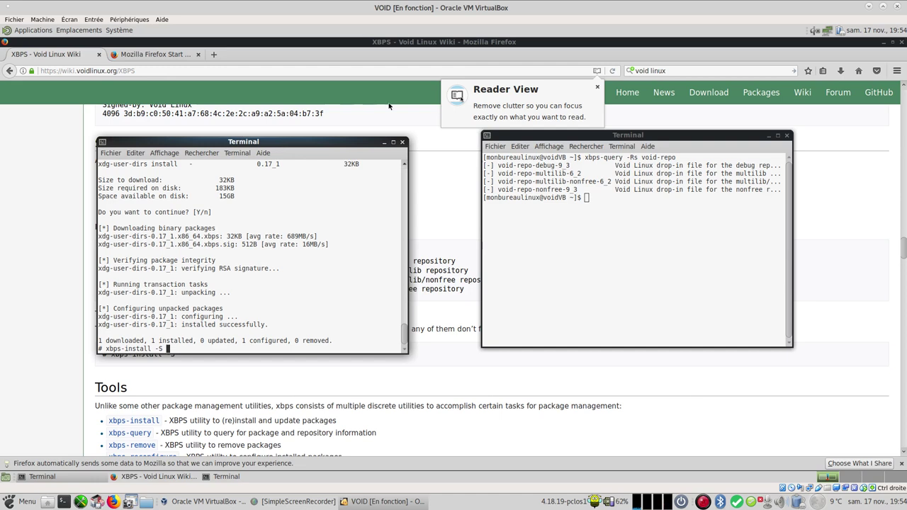
# Step: Copy void-repo-multilib and void-repo-multilib-nonfree from the query results into the install command
pyautogui.moveTo(497, 173); pyautogui.dragTo(565, 174)
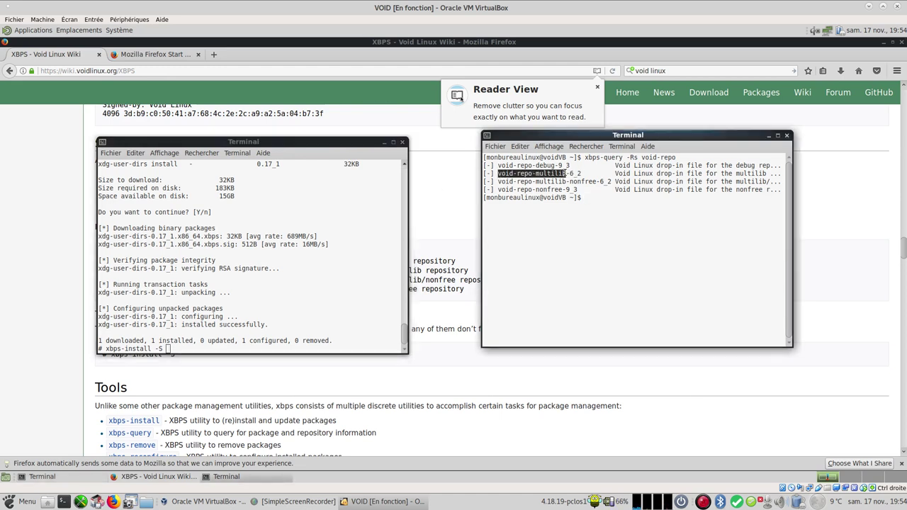
pyautogui.rightClick(552, 173)
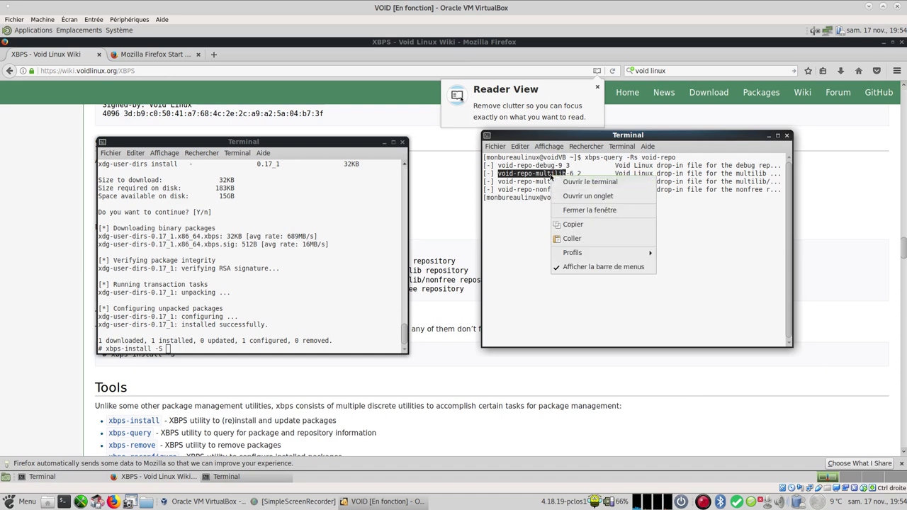
pyautogui.click(571, 224)
pyautogui.rightClick(181, 348)
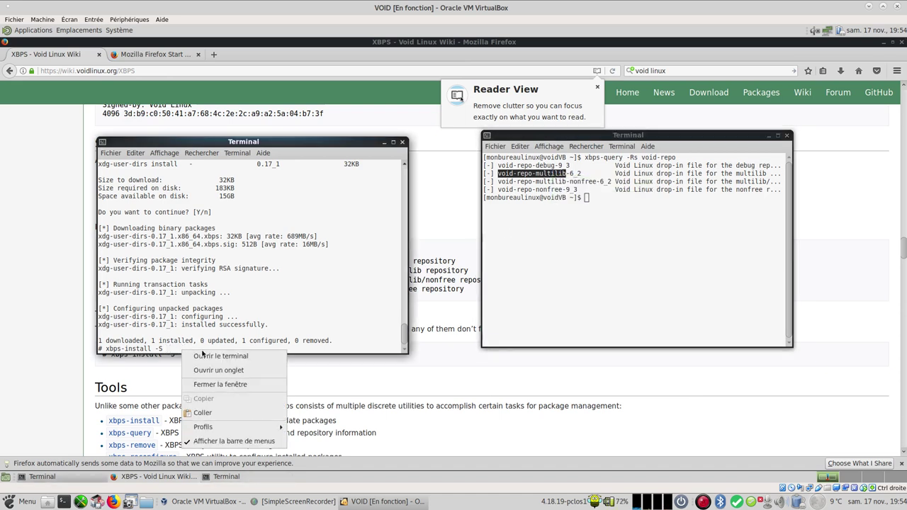
pyautogui.click(203, 413)
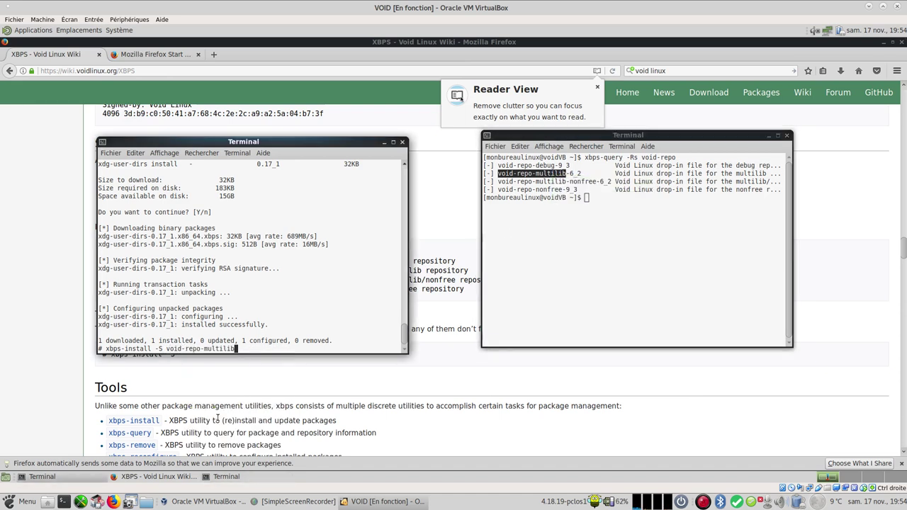
pyautogui.moveTo(499, 182); pyautogui.dragTo(594, 183)
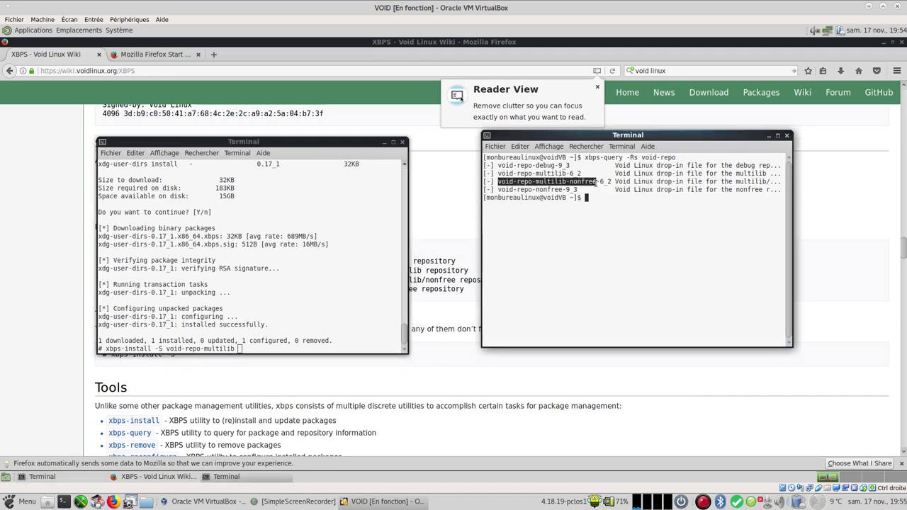
pyautogui.rightClick(580, 179)
pyautogui.click(614, 234)
pyautogui.click(254, 351)
pyautogui.rightClick(253, 351)
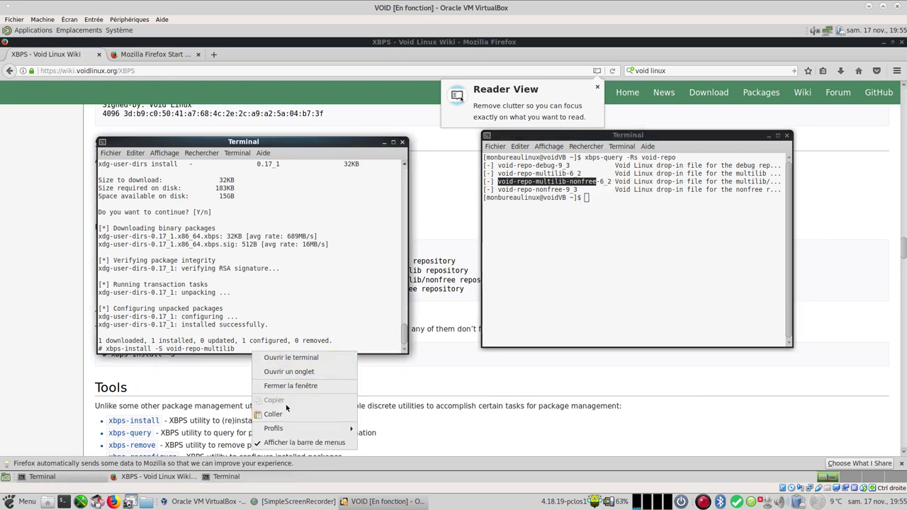
pyautogui.click(285, 412)
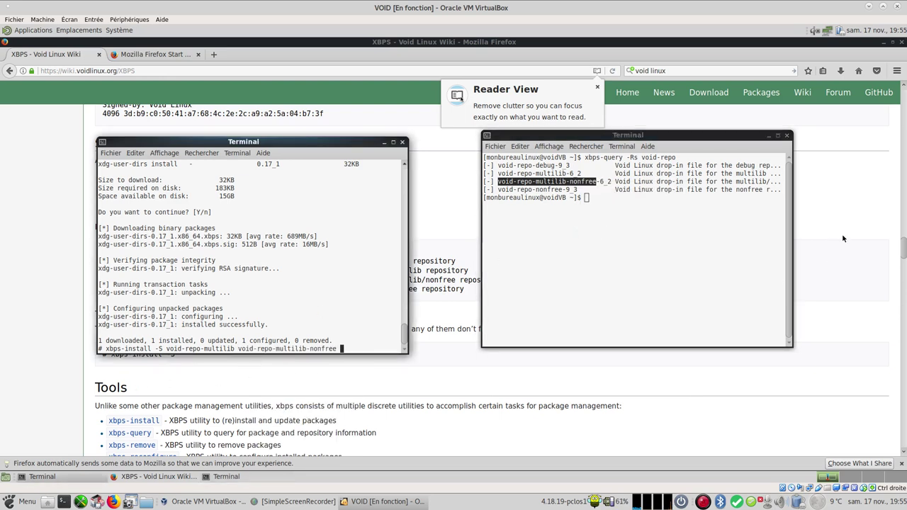
# Step: Add void-repo-nonfree to the command, run the install and confirm it
pyautogui.moveTo(499, 190); pyautogui.dragTo(563, 190)
pyautogui.rightClick(562, 190)
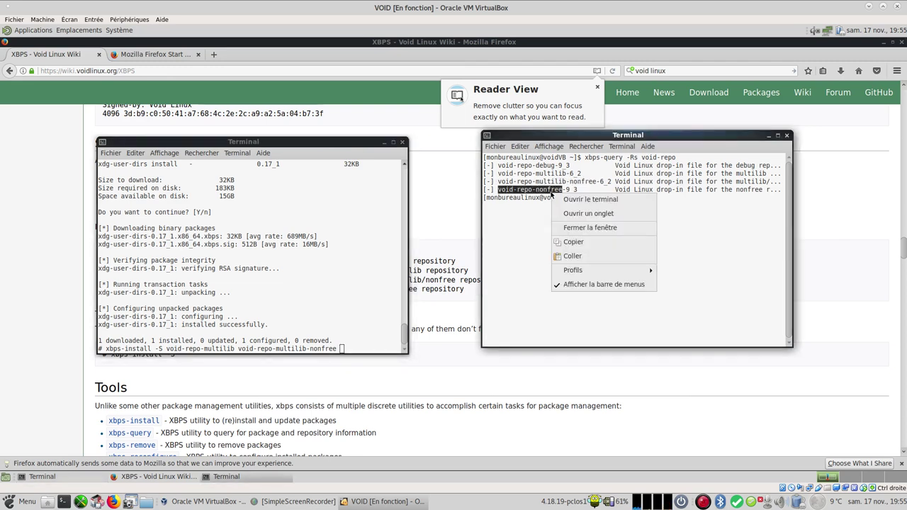
pyautogui.click(571, 242)
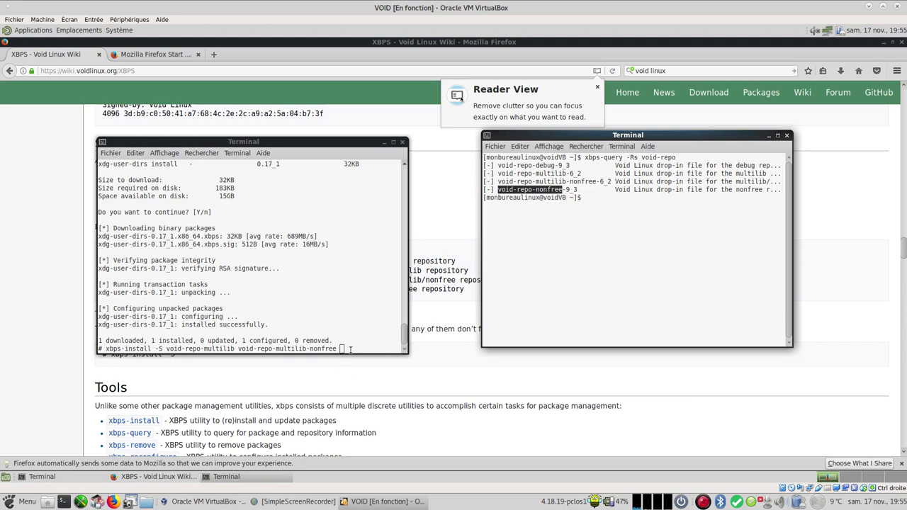
pyautogui.click(365, 351)
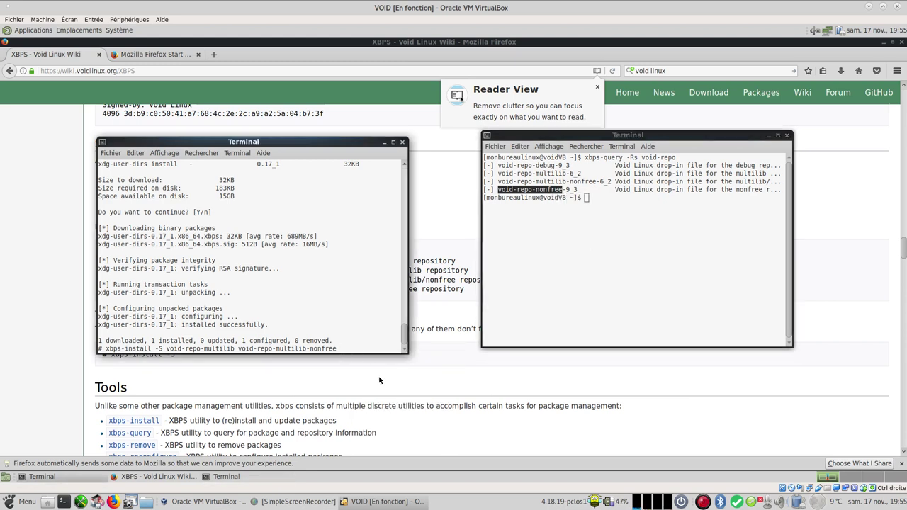
pyautogui.rightClick(341, 348)
pyautogui.click(358, 409)
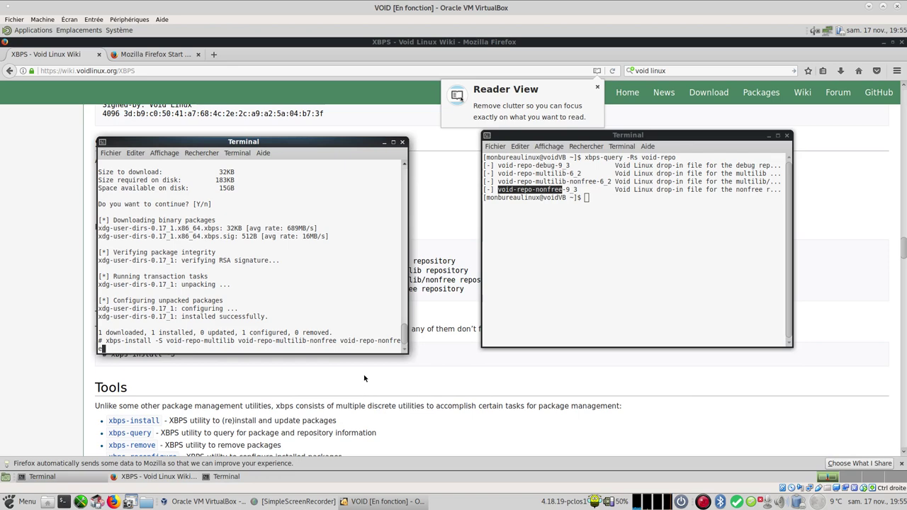
pyautogui.press('Return')
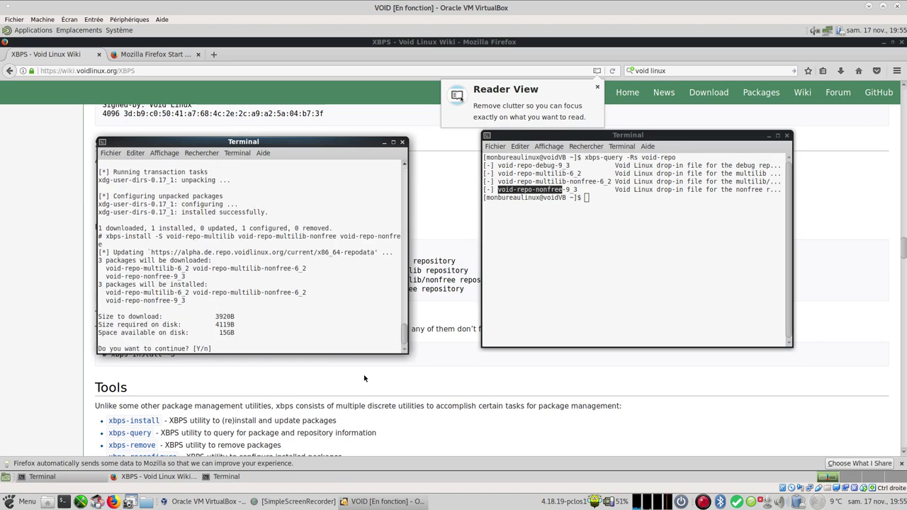
pyautogui.press('Return')
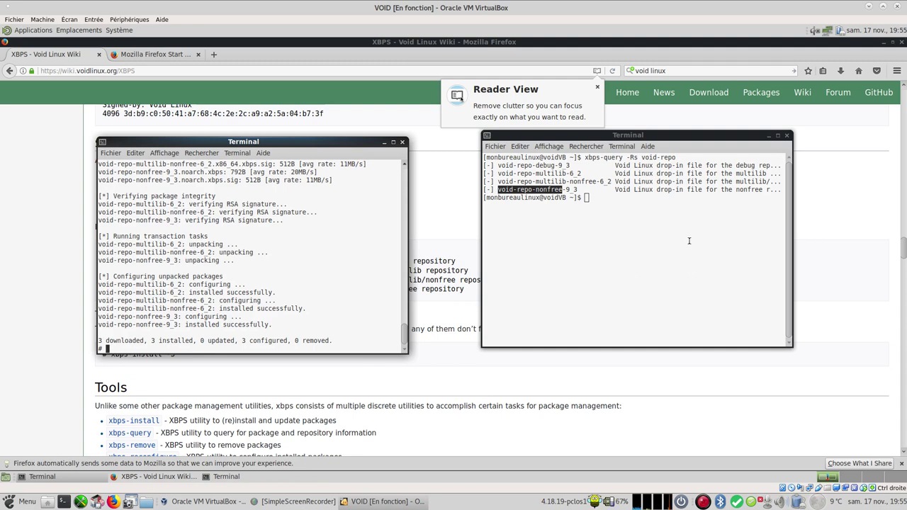
# Step: Rerun 'xbps-query -Rs void-repo' in the right terminal to verify the repos are installed
pyautogui.click(631, 228)
pyautogui.press('Up')
pyautogui.press('Return')
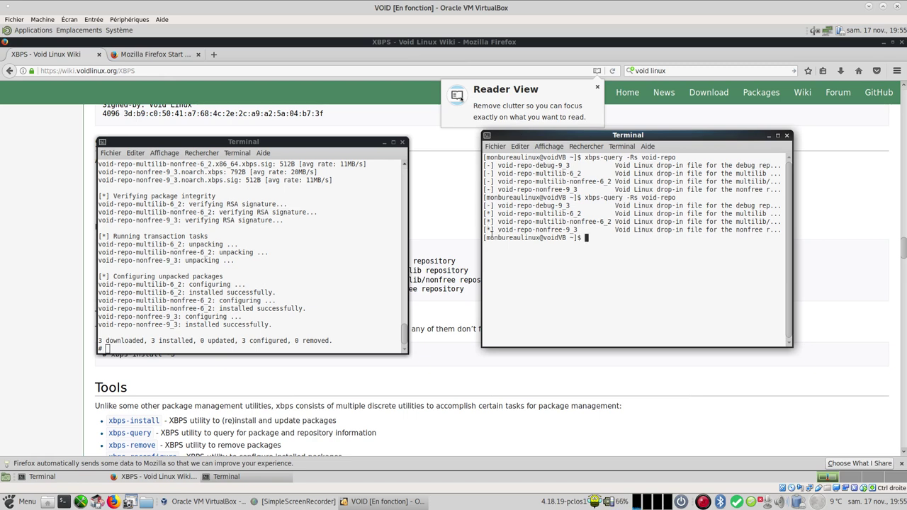
# Step: Scroll the XBPS wiki page to Front-ends and copy the word 'octoxbps'
pyautogui.click(32, 377)
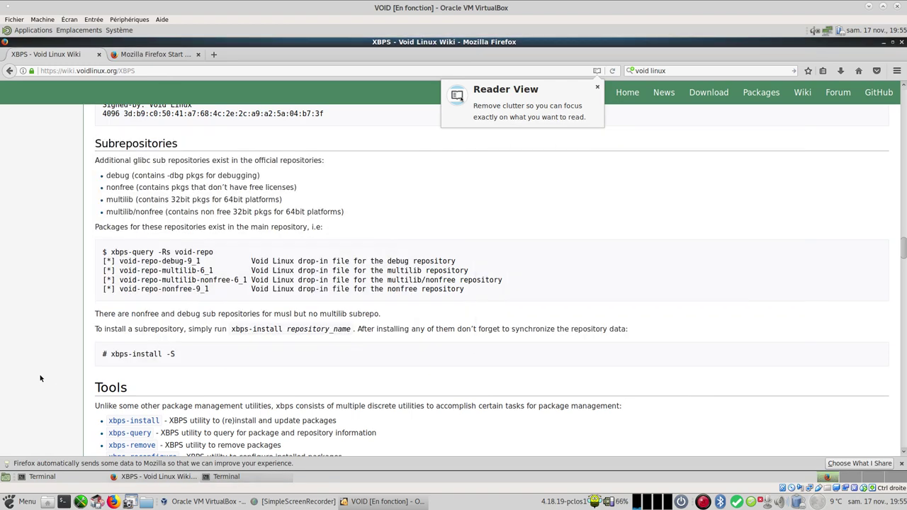
pyautogui.scroll(-2, 162, 351)
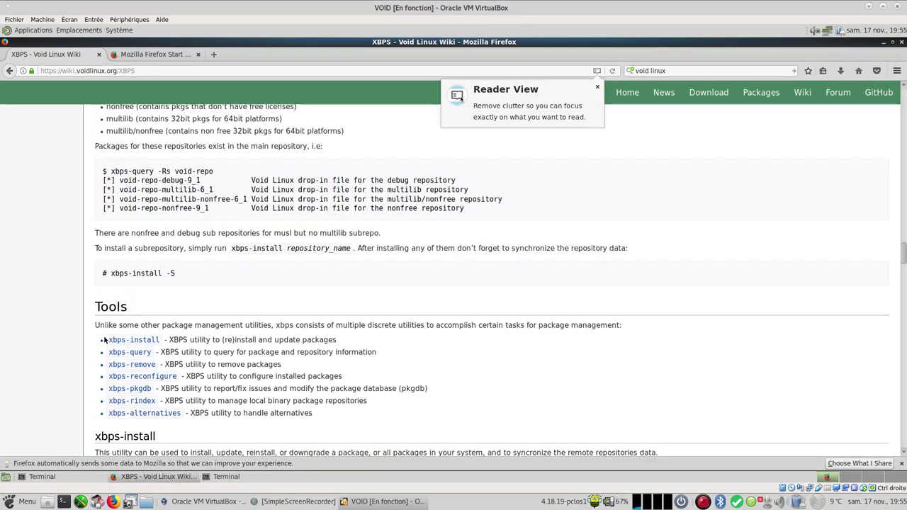
pyautogui.scroll(-15, 162, 319)
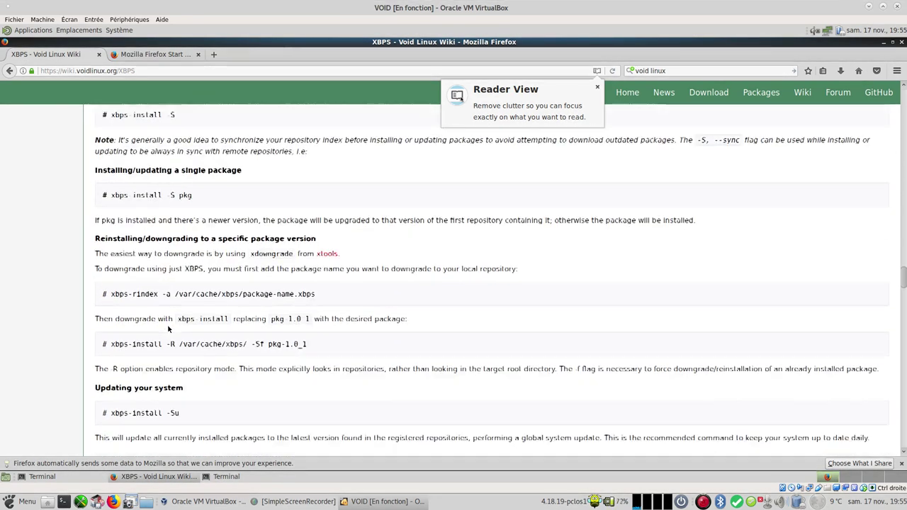
pyautogui.scroll(-20, 168, 328)
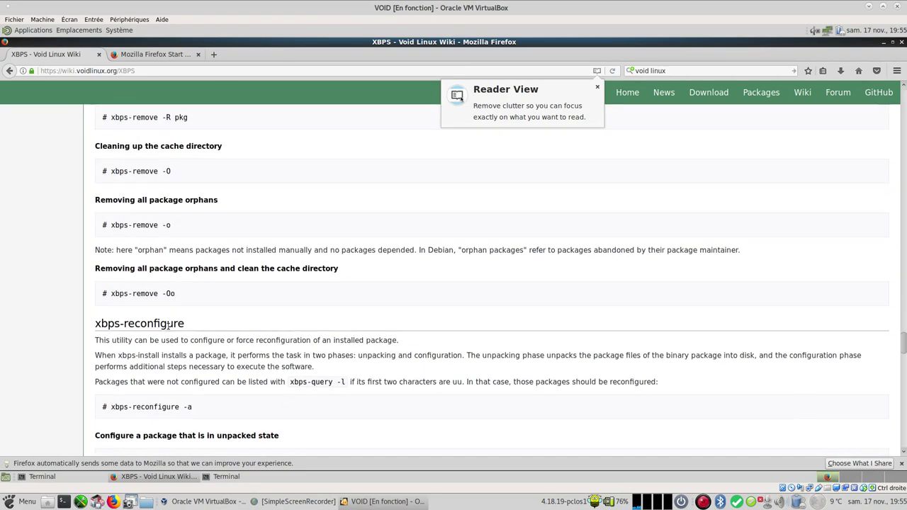
pyautogui.scroll(-20, 169, 329)
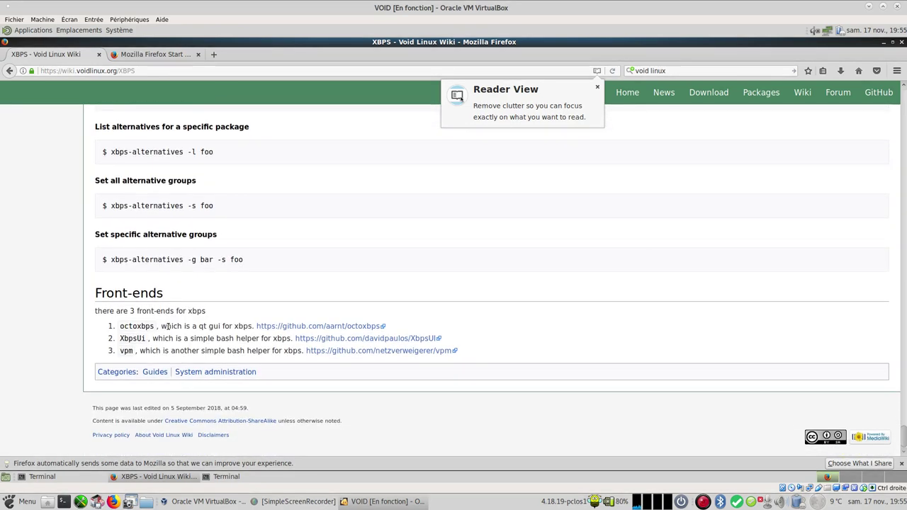
pyautogui.moveTo(120, 328); pyautogui.dragTo(154, 326)
pyautogui.rightClick(148, 326)
pyautogui.click(163, 334)
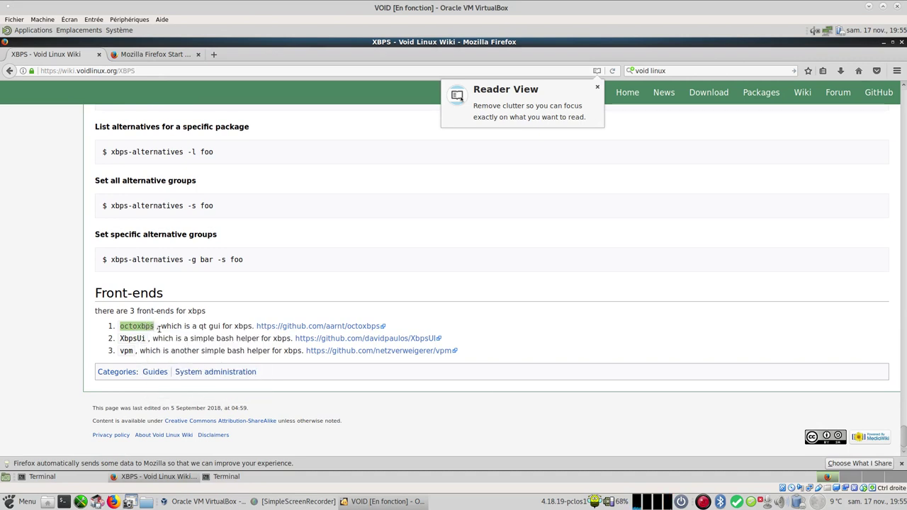
pyautogui.rightClick(151, 326)
pyautogui.click(164, 333)
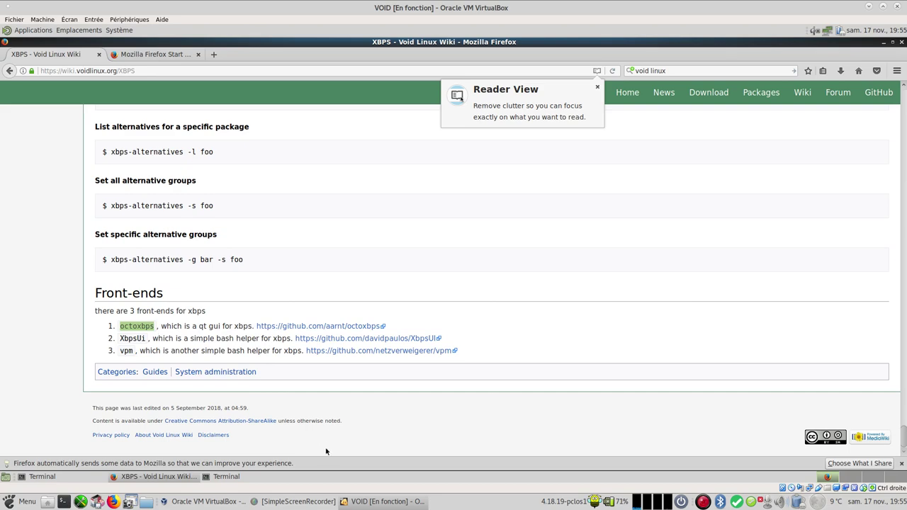
# Step: In the root terminal, run 'xbps-install -S octoxbps' and confirm downloading its 12 packages
pyautogui.click(69, 478)
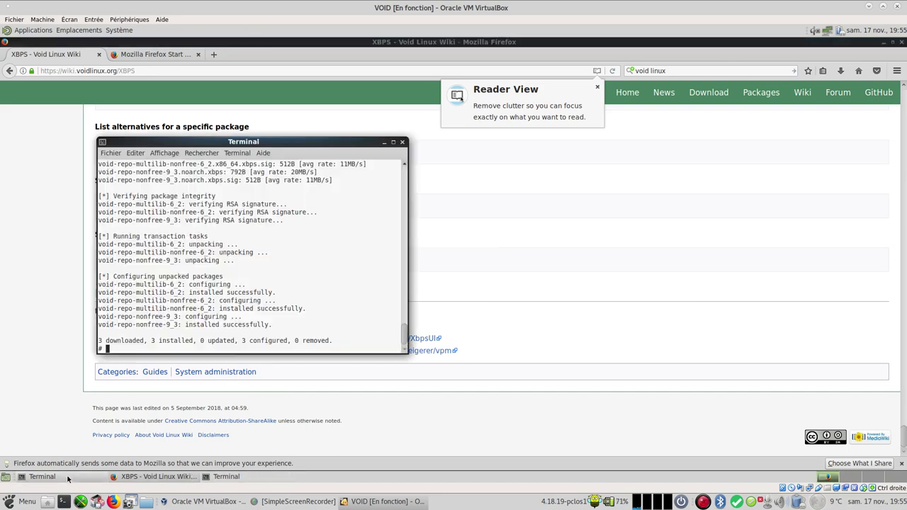
pyautogui.moveTo(271, 145); pyautogui.dragTo(483, 146)
pyautogui.write('xbps')
pyautogui.write('instqll')
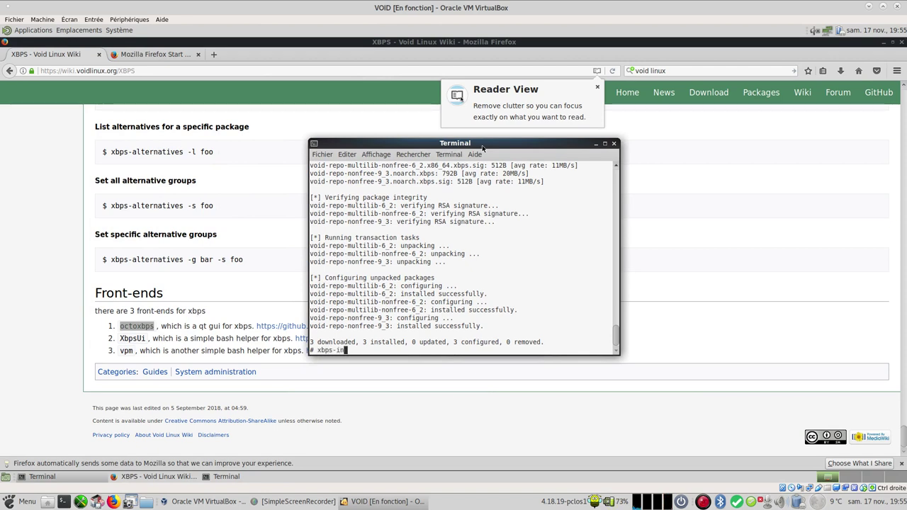
pyautogui.press('BackSpace')
pyautogui.press('BackSpace')
pyautogui.press('BackSpace')
pyautogui.press('BackSpace')
pyautogui.write('all -S')
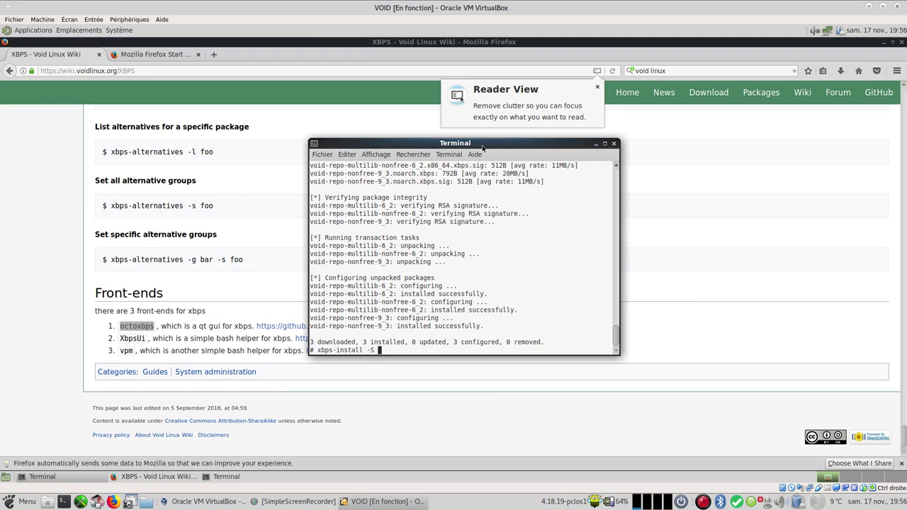
pyautogui.write(' octoxbps')
pyautogui.press('Return')
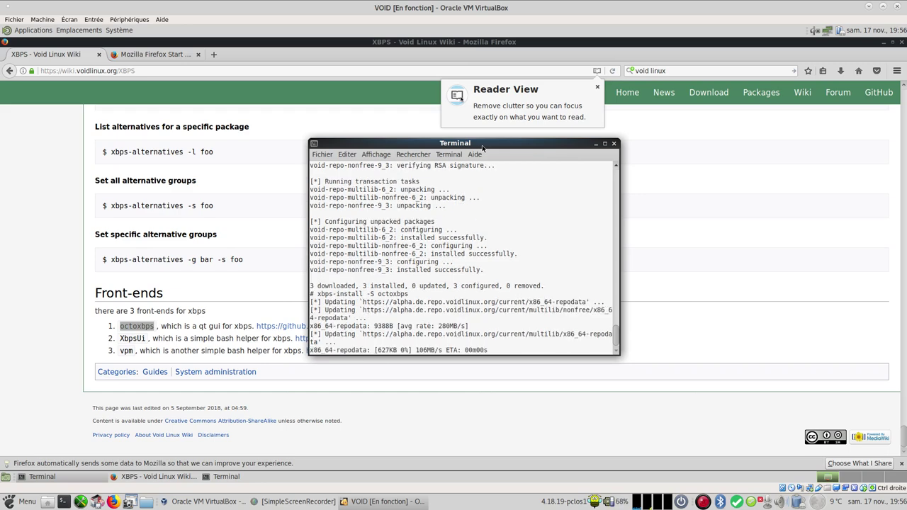
pyautogui.press('Return')
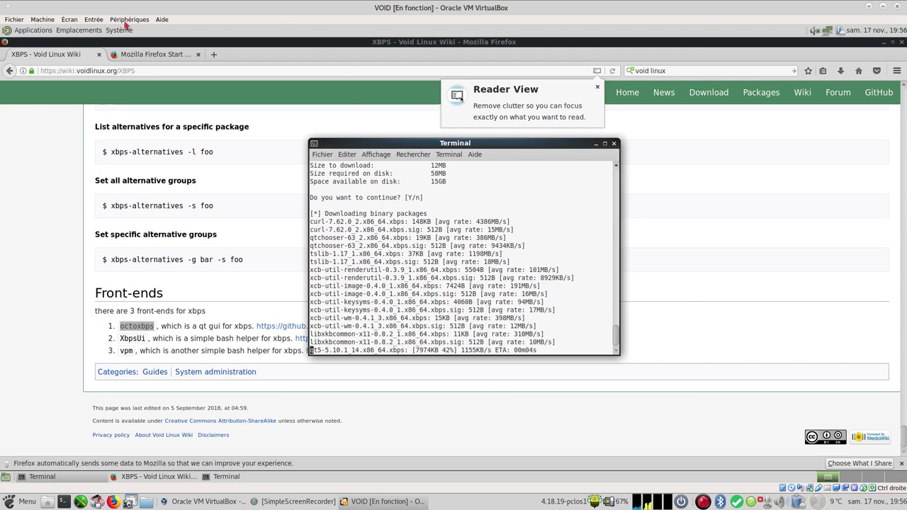
pyautogui.click(119, 30)
# Step: In Système > Préférences > Matériel > Clavier, add the France / Français layout
pyautogui.moveTo(250, 42)
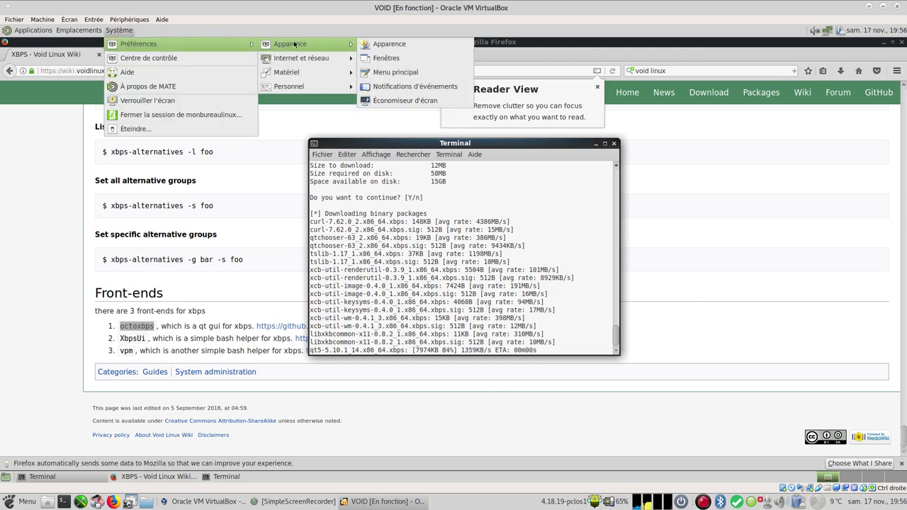
pyautogui.moveTo(326, 57)
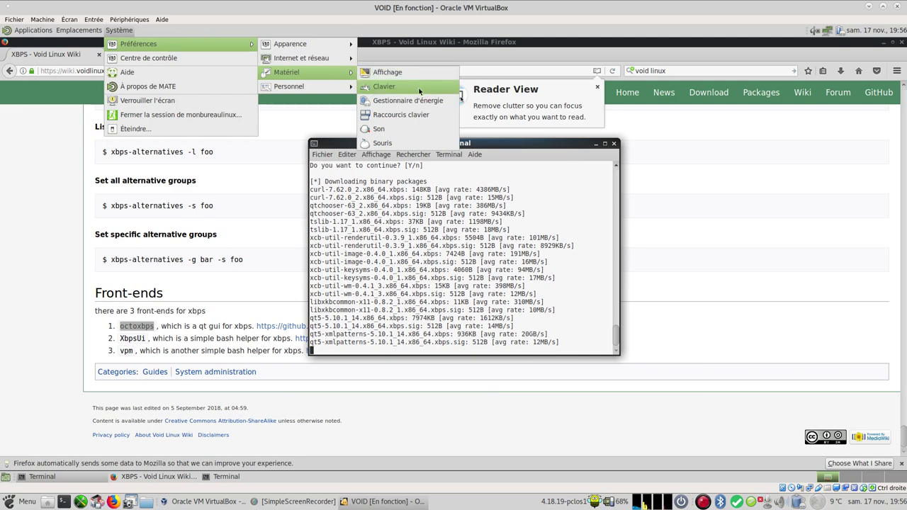
pyautogui.click(389, 86)
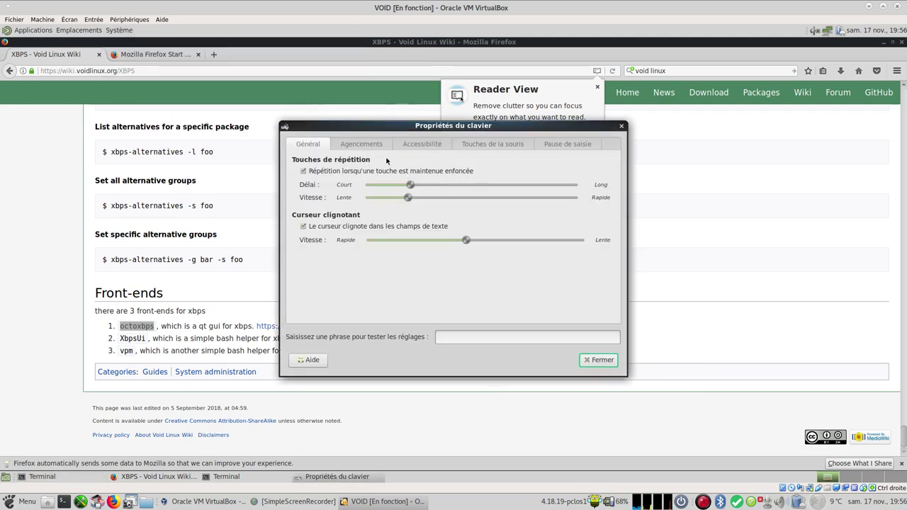
pyautogui.click(380, 144)
pyautogui.click(361, 224)
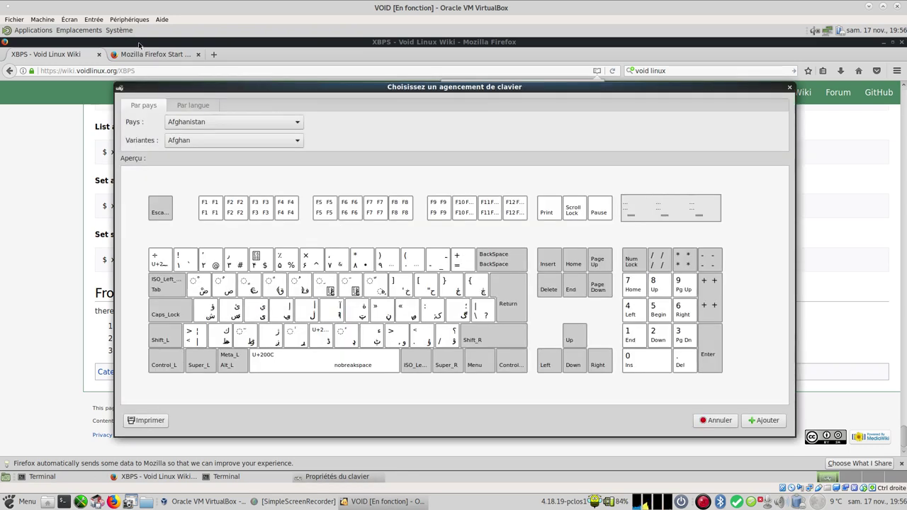
pyautogui.click(203, 121)
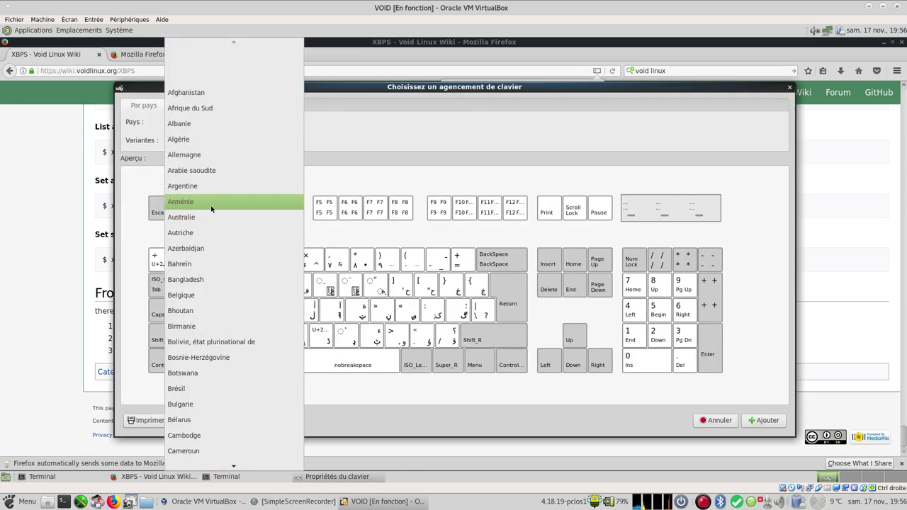
pyautogui.scroll(-4, 211, 209)
pyautogui.scroll(-3, 211, 214)
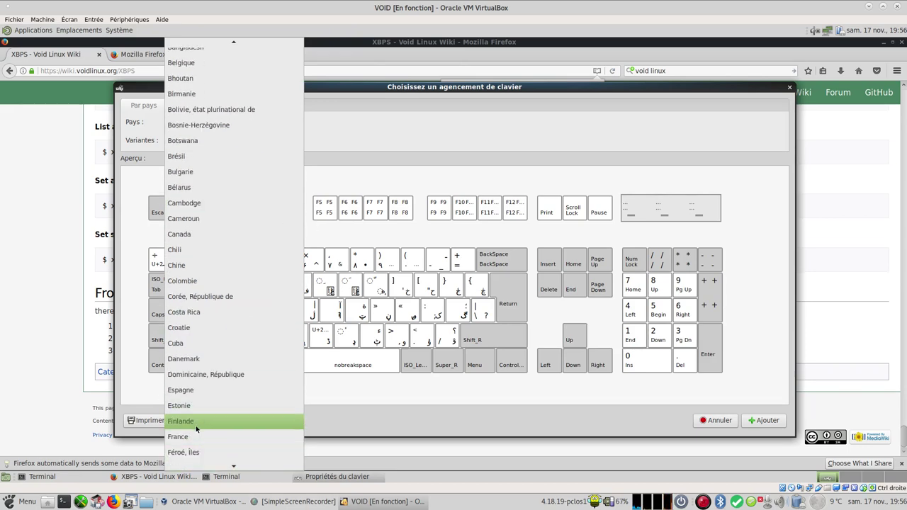
pyautogui.click(204, 437)
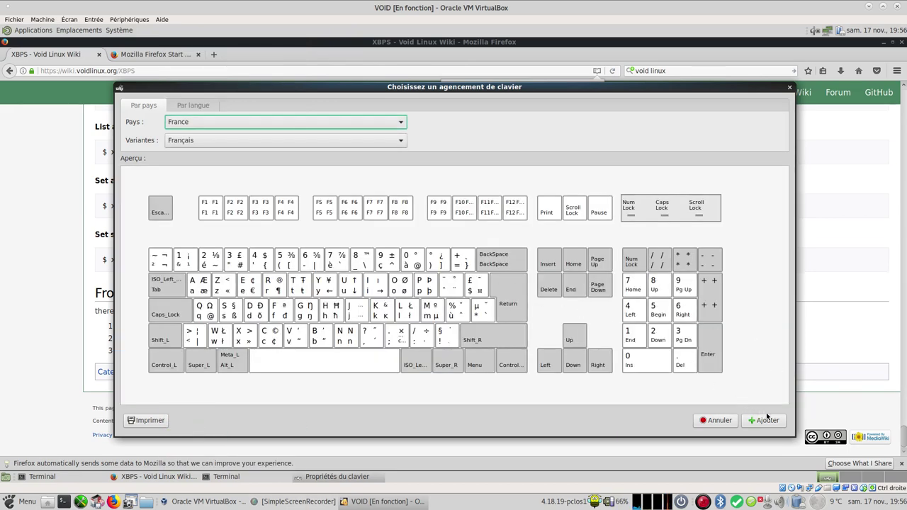
pyautogui.click(765, 420)
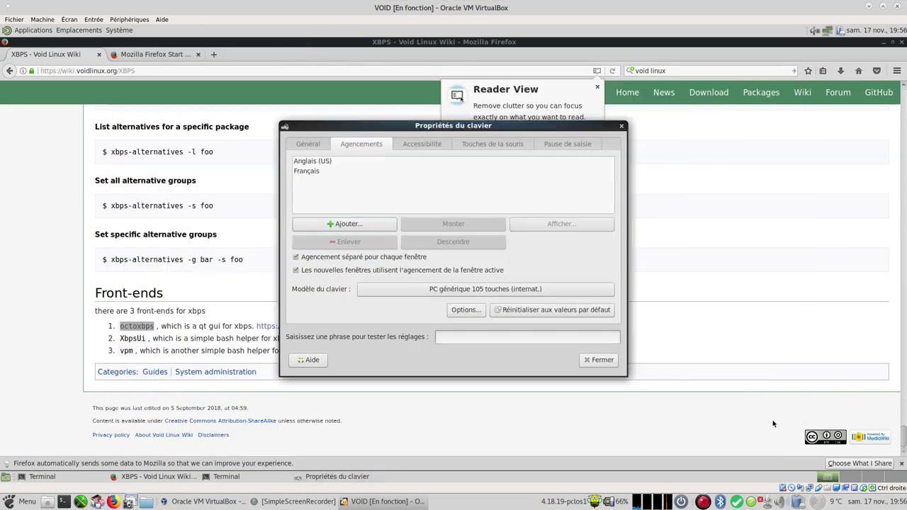
# Step: Move Français above Anglais (US) and close Keyboard Preferences
pyautogui.click(312, 171)
pyautogui.click(455, 224)
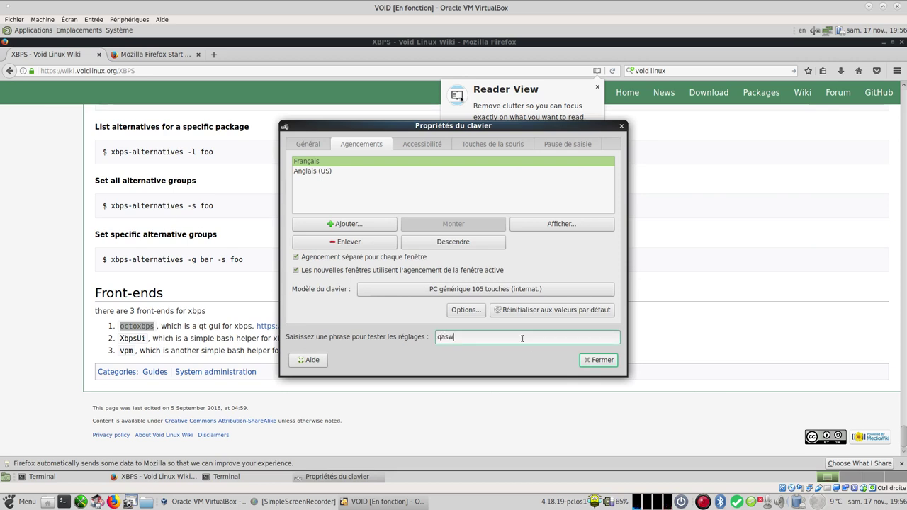
pyautogui.click(597, 362)
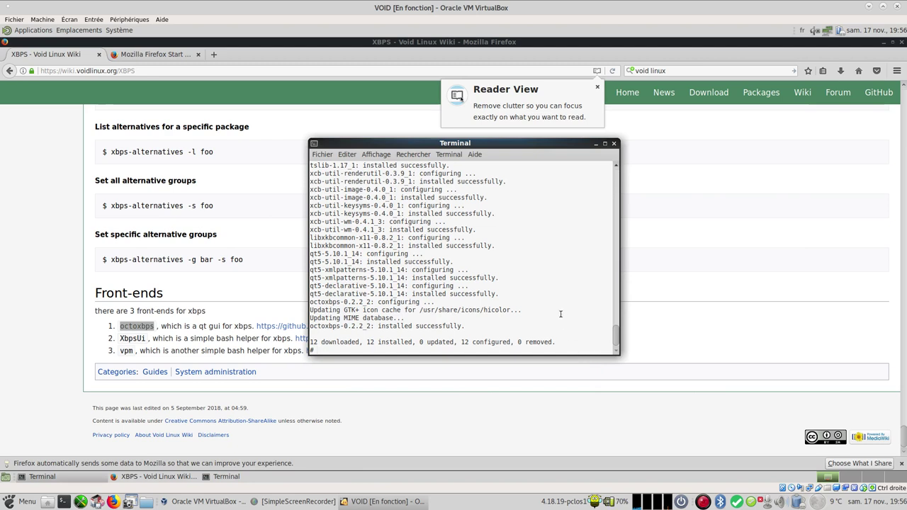
# Step: Launch OctoXBPS from Système > Administration, then close the Firefox window
pyautogui.click(31, 333)
pyautogui.click(111, 30)
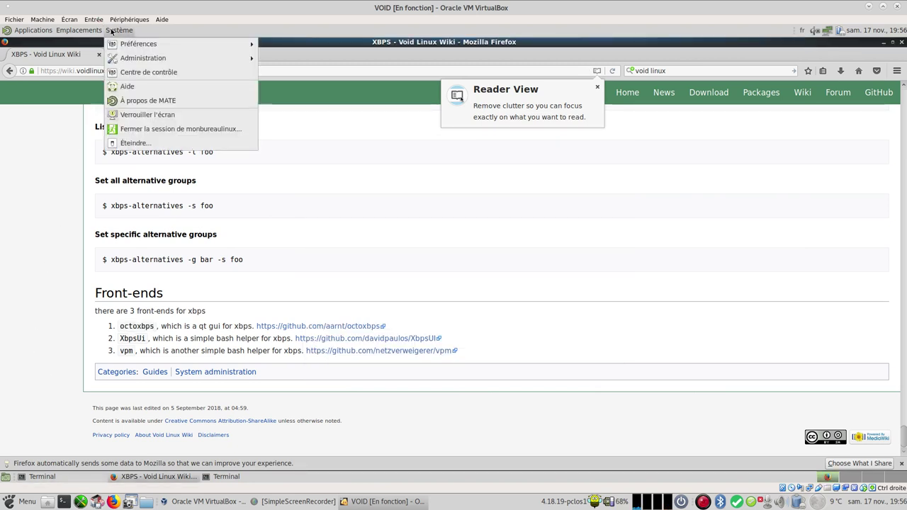
pyautogui.moveTo(250, 57)
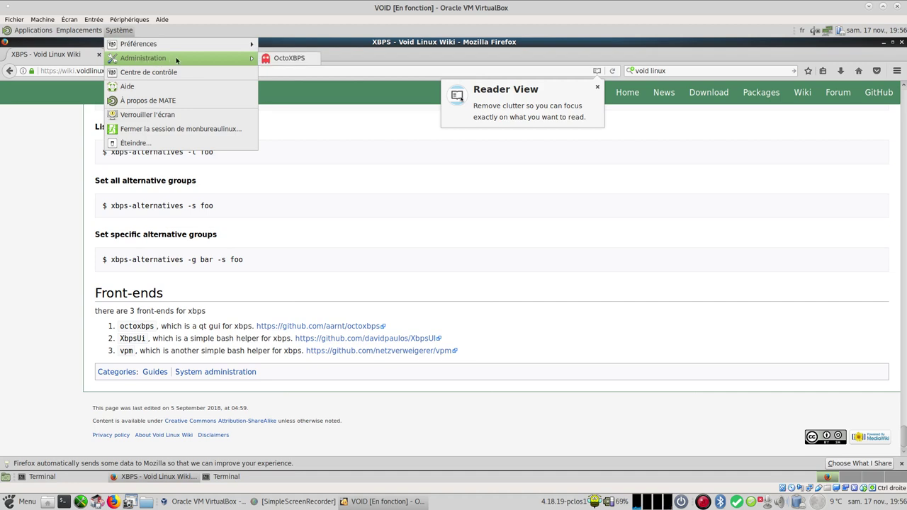
pyautogui.click(293, 57)
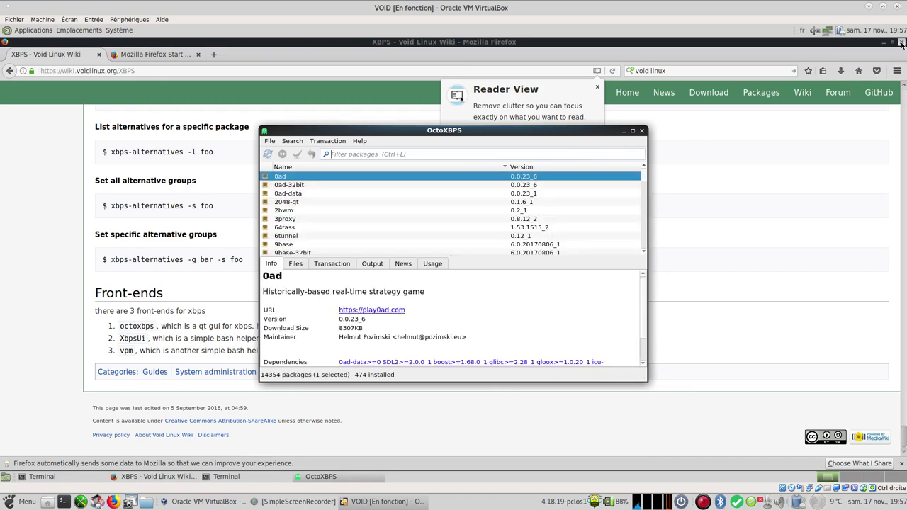
pyautogui.click(901, 44)
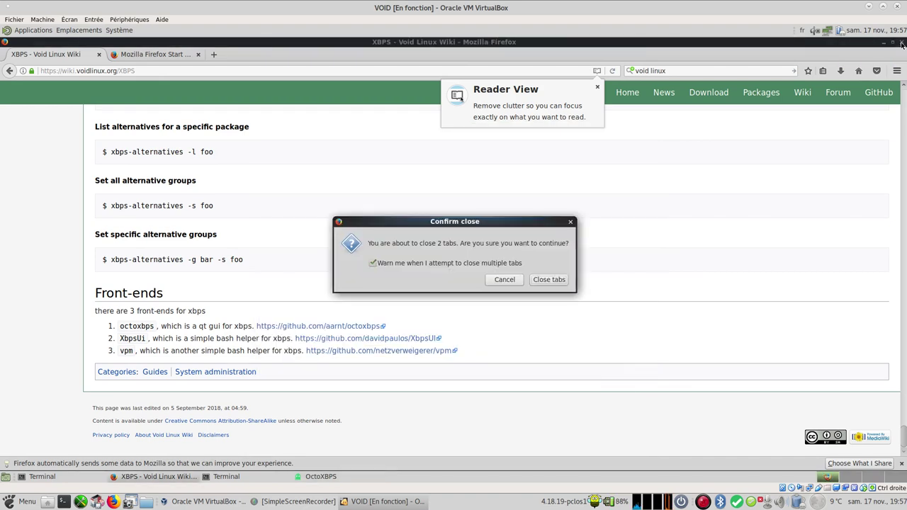
# Step: Cancel the close-tabs prompt and check the About Firefox version, 52.9.0 ESR
pyautogui.click(504, 280)
pyautogui.click(899, 73)
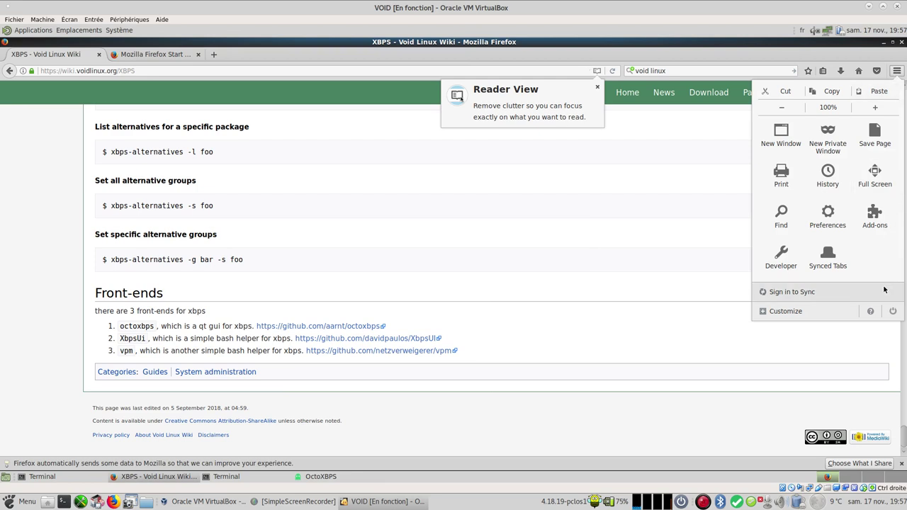
pyautogui.click(871, 315)
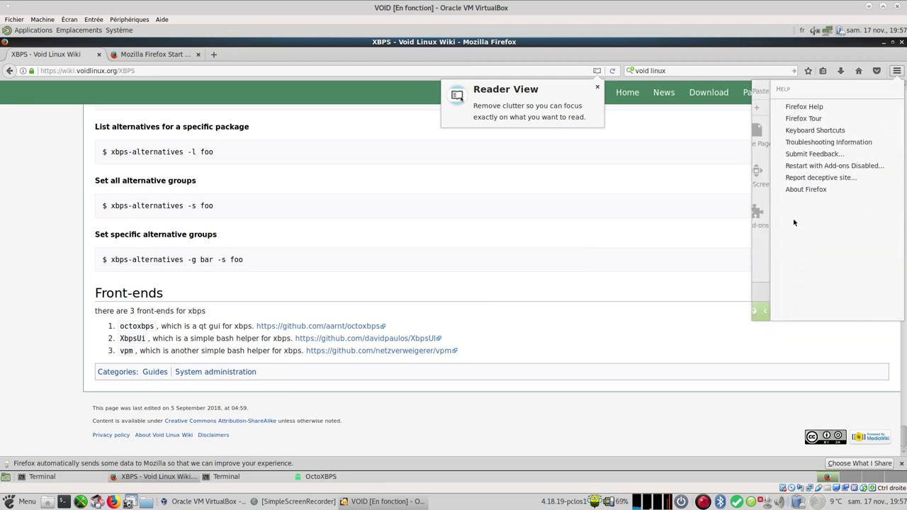
pyautogui.click(803, 190)
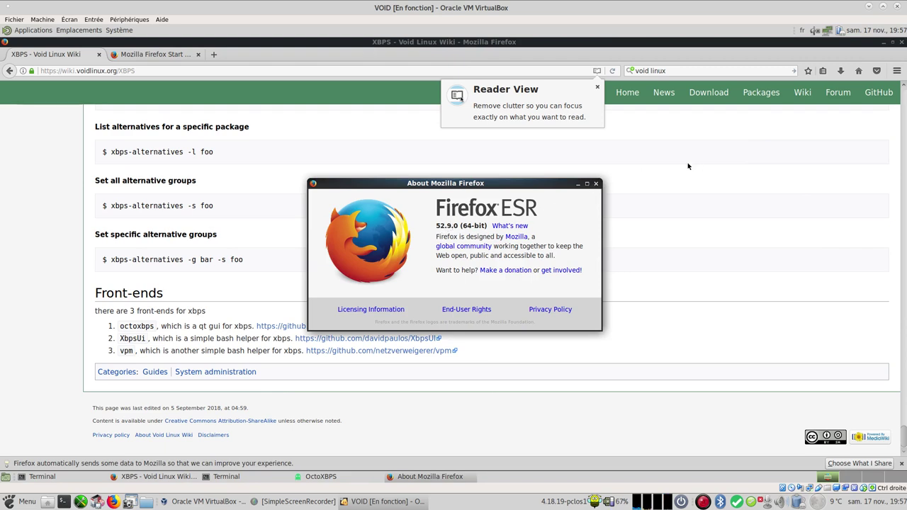
pyautogui.click(597, 185)
# Step: Close Firefox with both its tabs and move the OctoXBPS window up-left
pyautogui.click(903, 42)
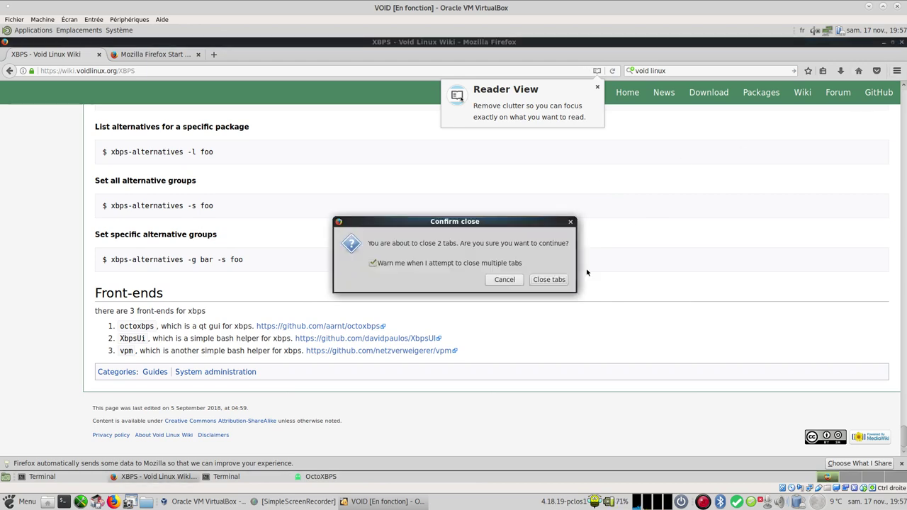
pyautogui.click(549, 280)
pyautogui.moveTo(443, 134); pyautogui.dragTo(300, 101)
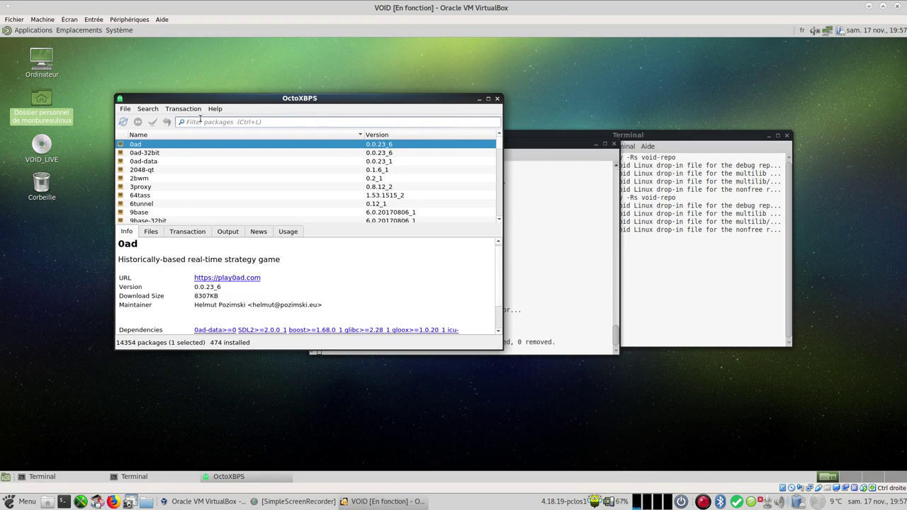
# Step: Attempt an OctoXBPS database sync, dismiss the gksu/kdesu credentials error, and raise the terminal
pyautogui.click(122, 122)
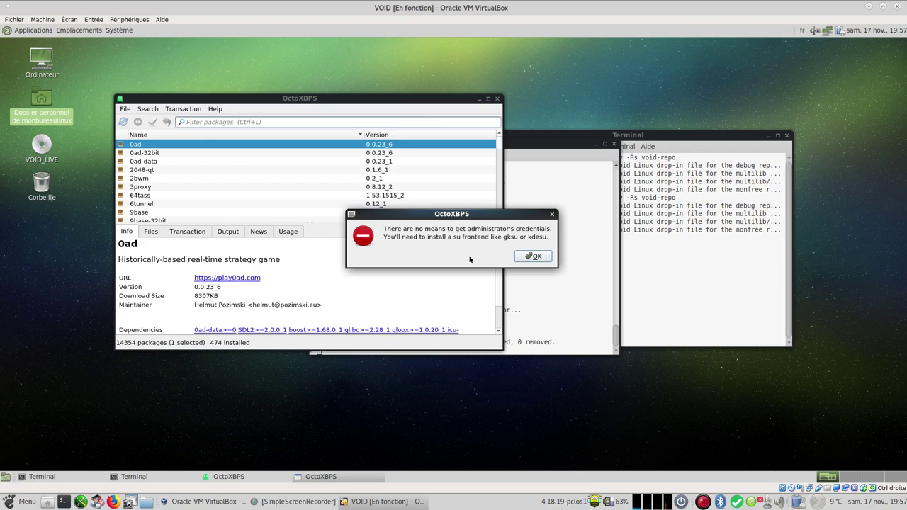
pyautogui.click(533, 257)
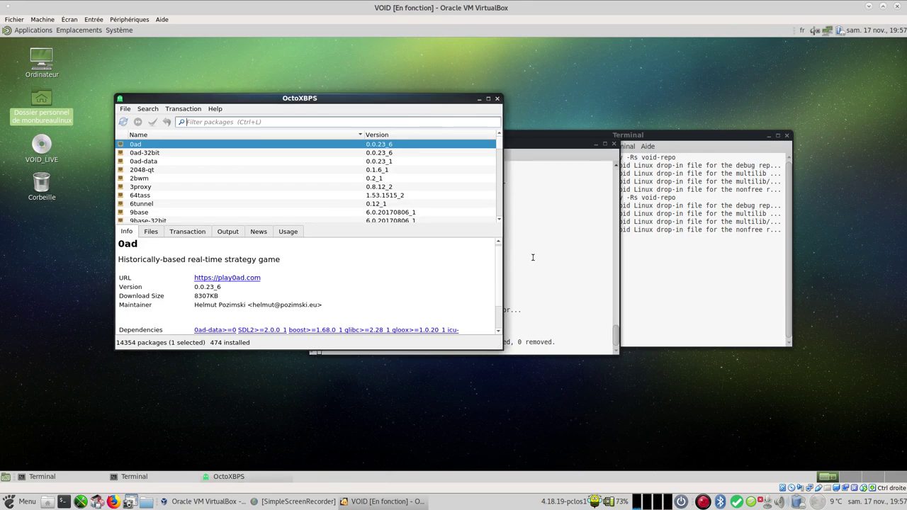
pyautogui.click(552, 258)
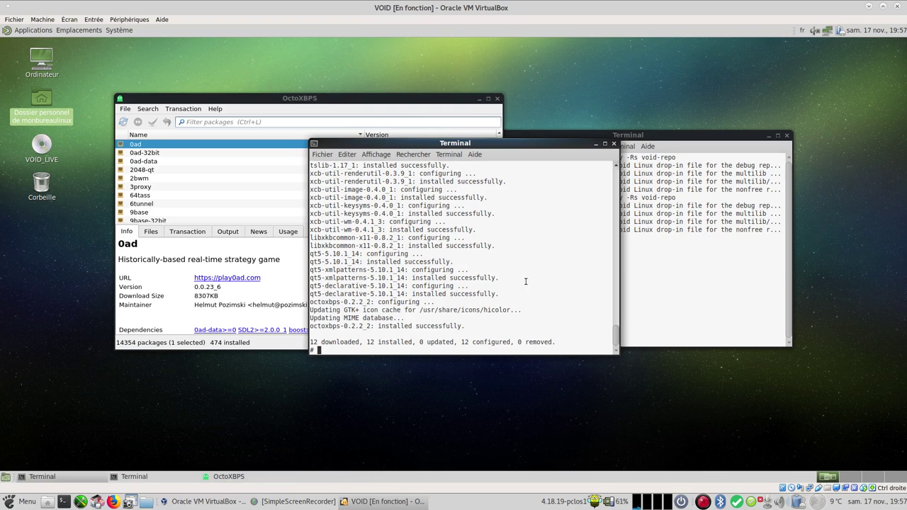
# Step: Install gksu with GConf and libgksu via 'xbps-install -S gksu', then close OctoXBPS
pyautogui.write('xb')
pyautogui.write('s')
pyautogui.write('ps')
pyautogui.write('-instal')
pyautogui.write('l ')
pyautogui.write('-S gksu')
pyautogui.press('Return')
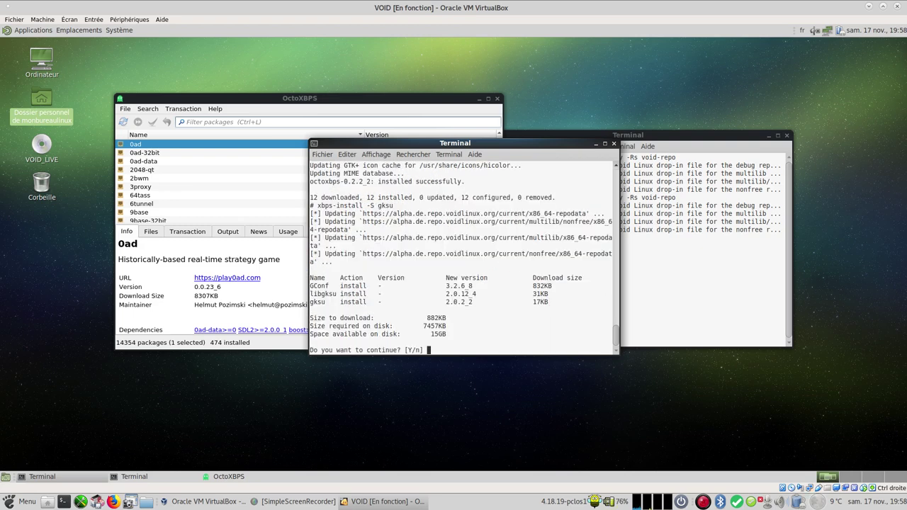
pyautogui.press('Return')
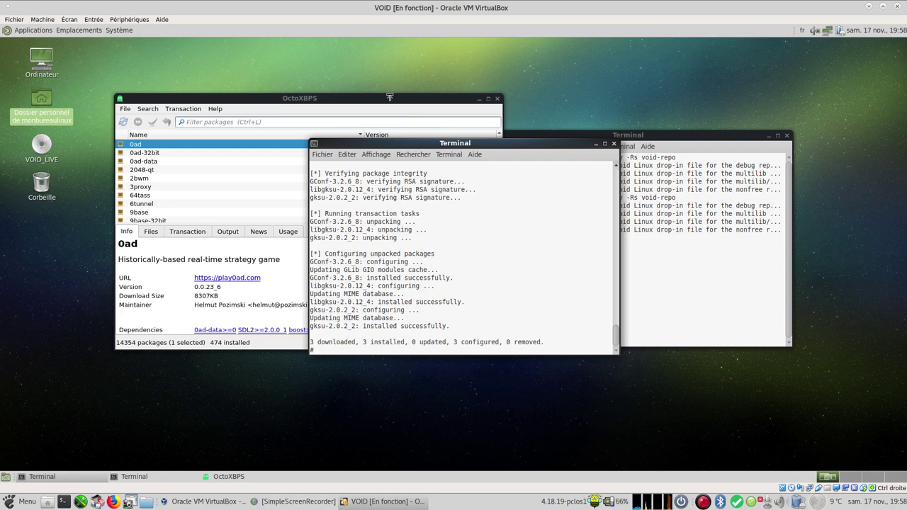
pyautogui.click(435, 99)
pyautogui.click(497, 98)
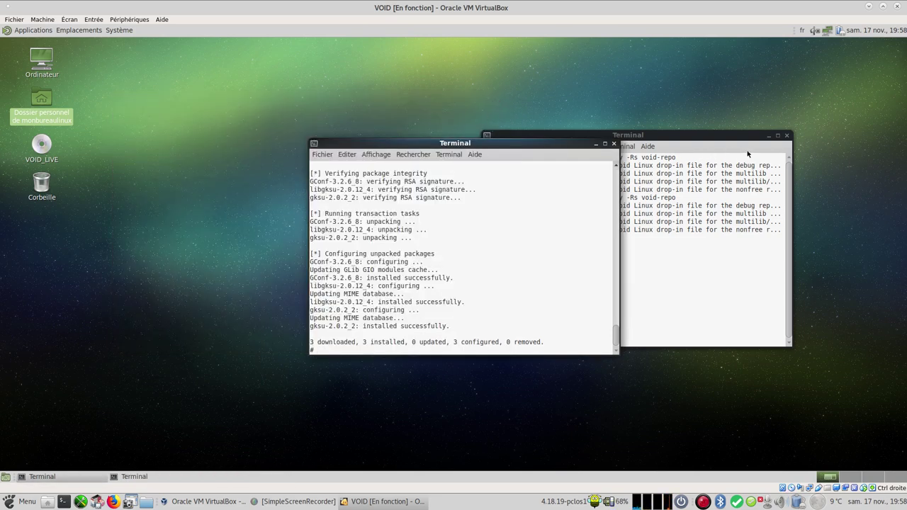
# Step: Close the spare terminal, relaunch OctoXBPS and sync its databases using the administrator password
pyautogui.click(787, 135)
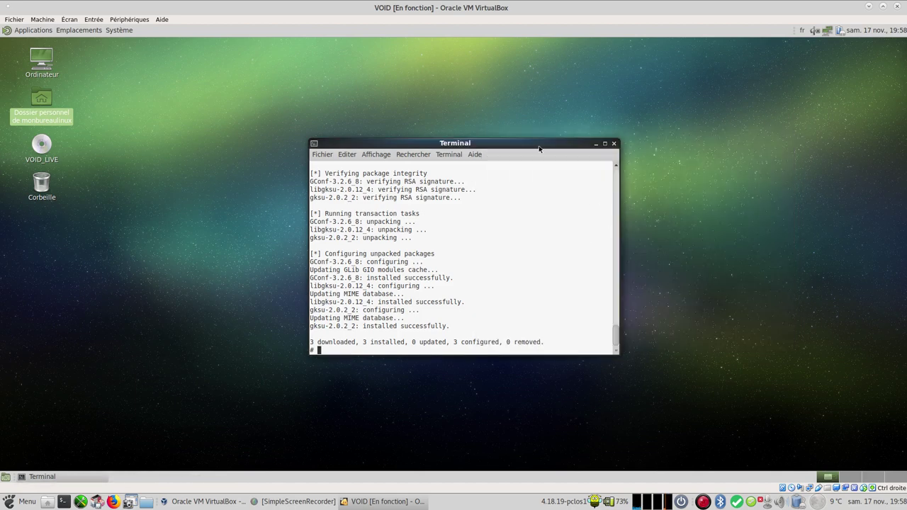
pyautogui.click(119, 30)
pyautogui.moveTo(213, 58)
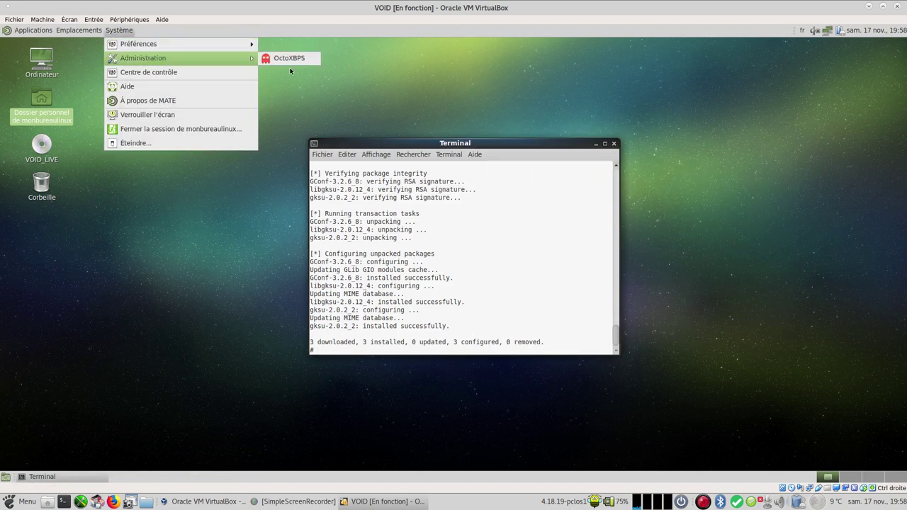
pyautogui.click(290, 59)
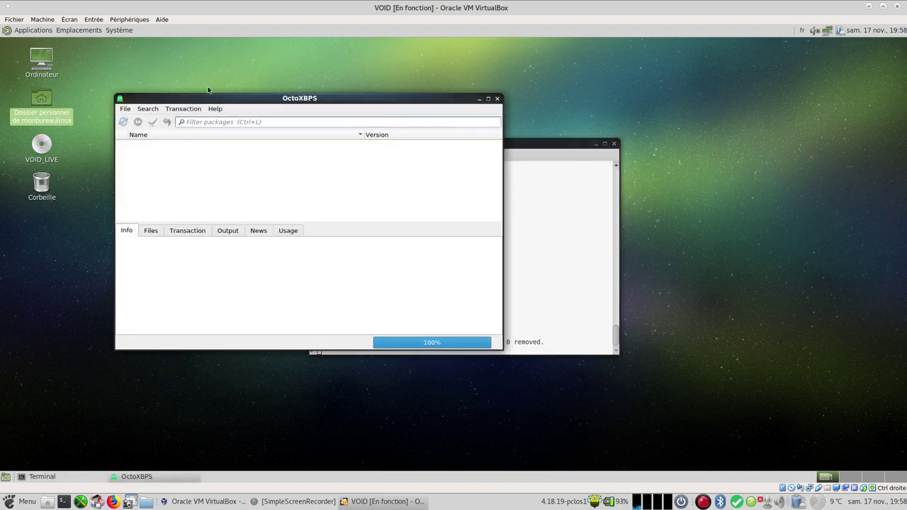
pyautogui.click(123, 122)
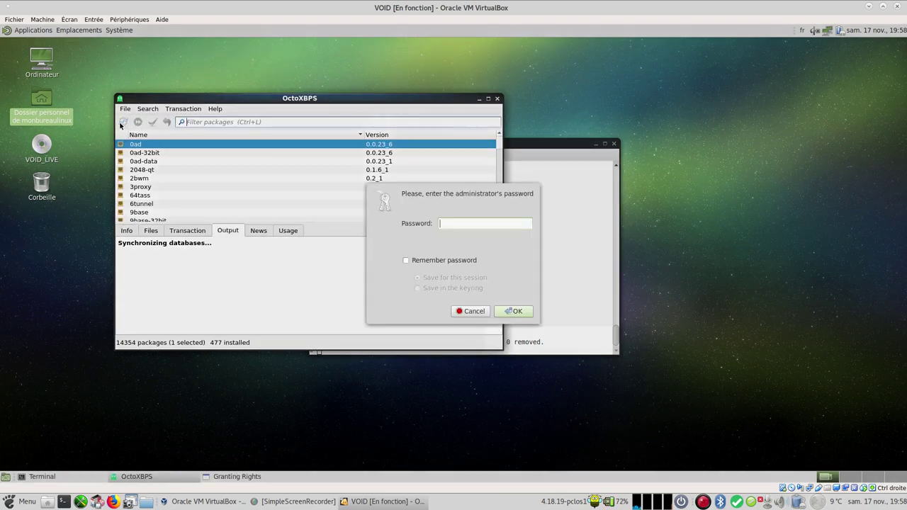
pyautogui.write('••••••')
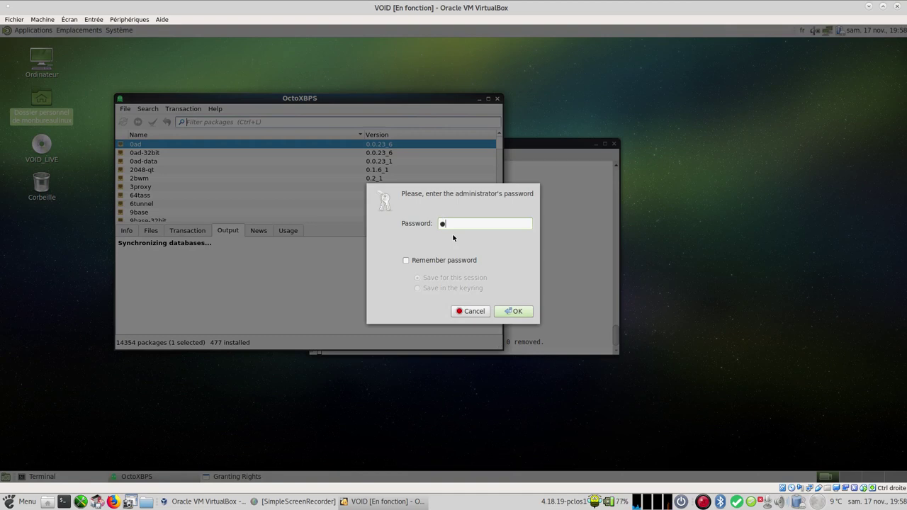
pyautogui.write('••')
pyautogui.press('Return')
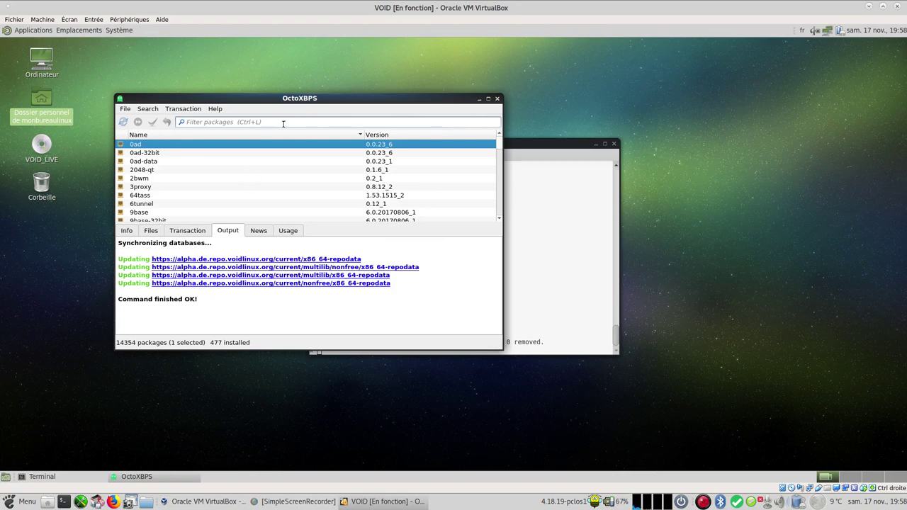
# Step: Filter for vlc, mark it for install, commit in a terminal and confirm the 25MB download
pyautogui.write('vlc')
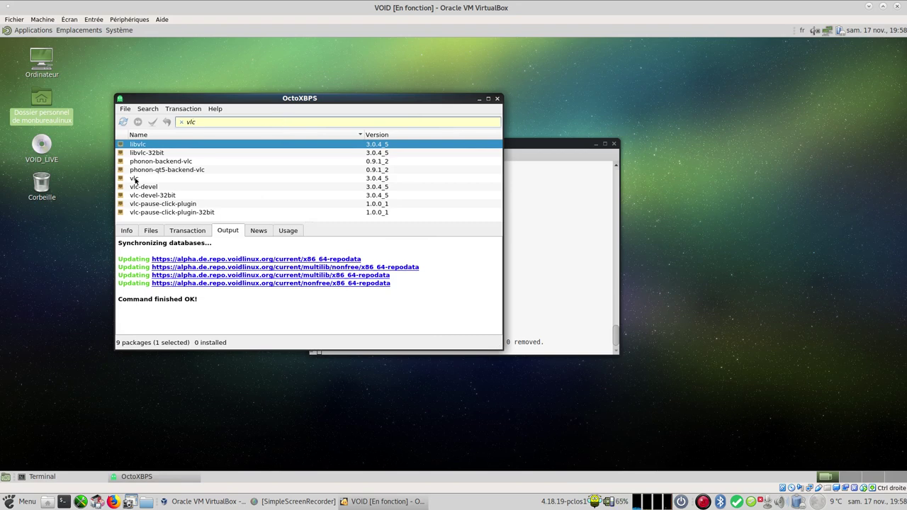
pyautogui.click(175, 178)
pyautogui.doubleClick(175, 178)
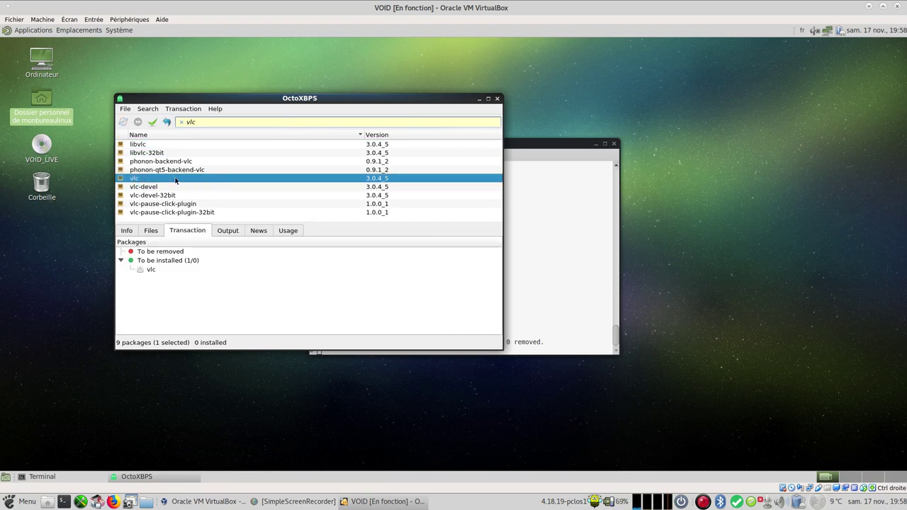
pyautogui.click(154, 122)
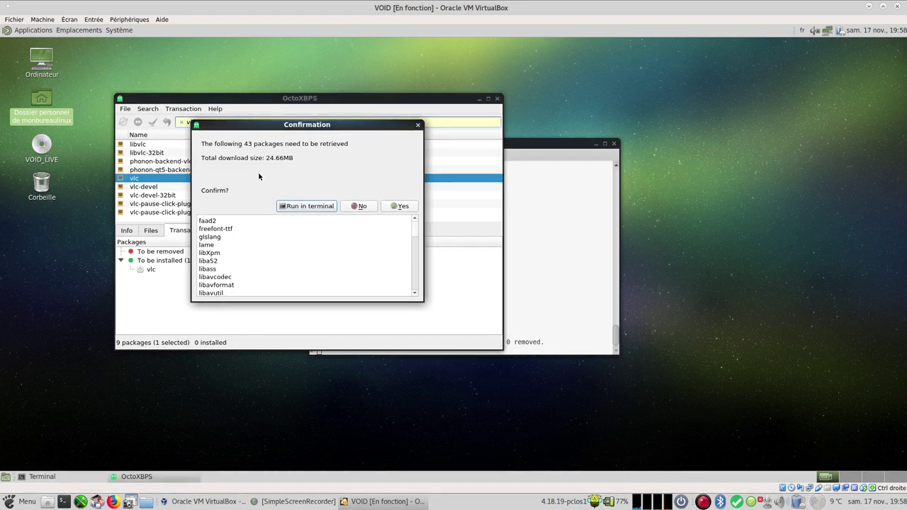
pyautogui.click(308, 206)
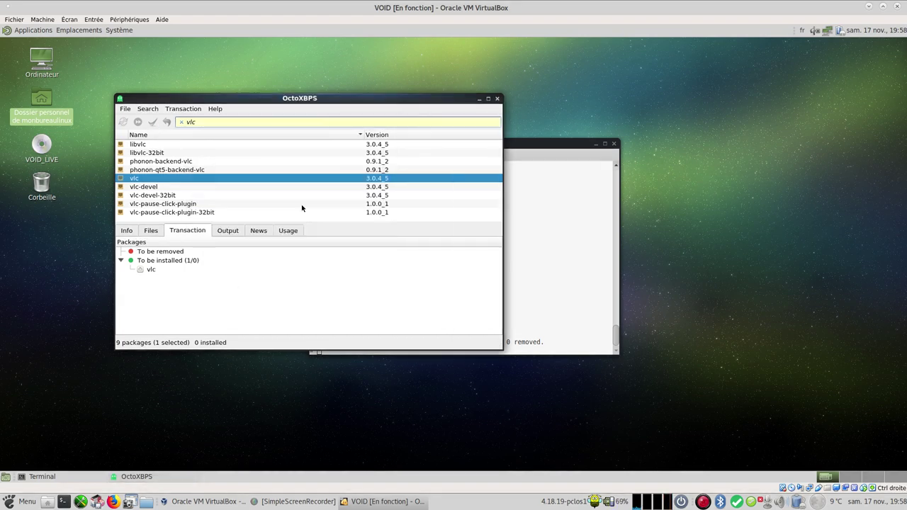
pyautogui.write('••••••')
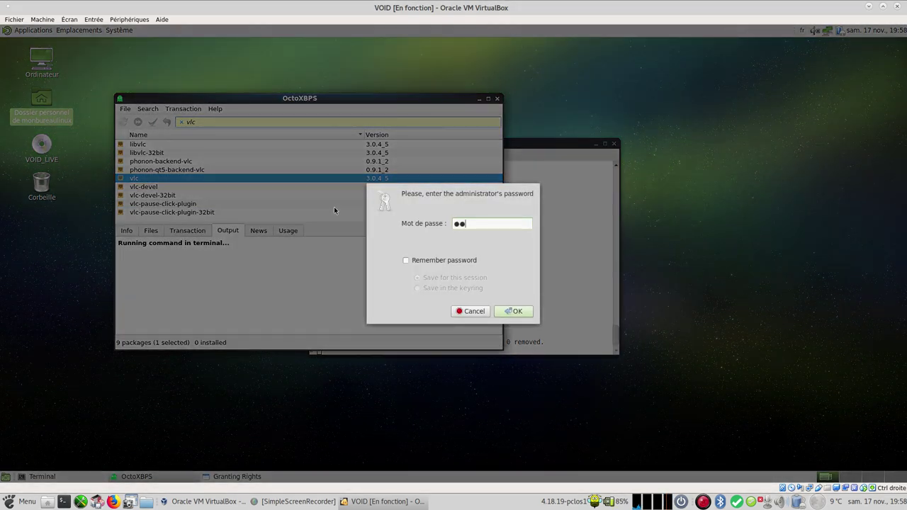
pyautogui.press('Return')
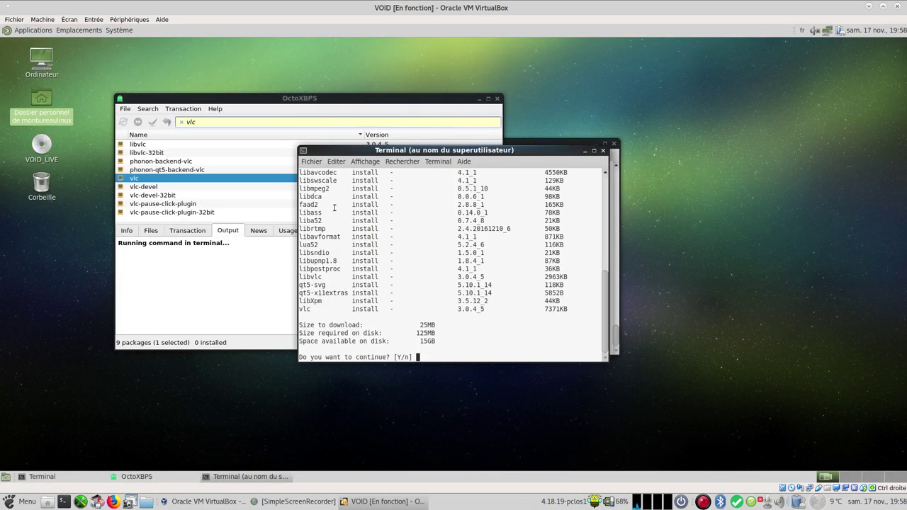
pyautogui.press('Return')
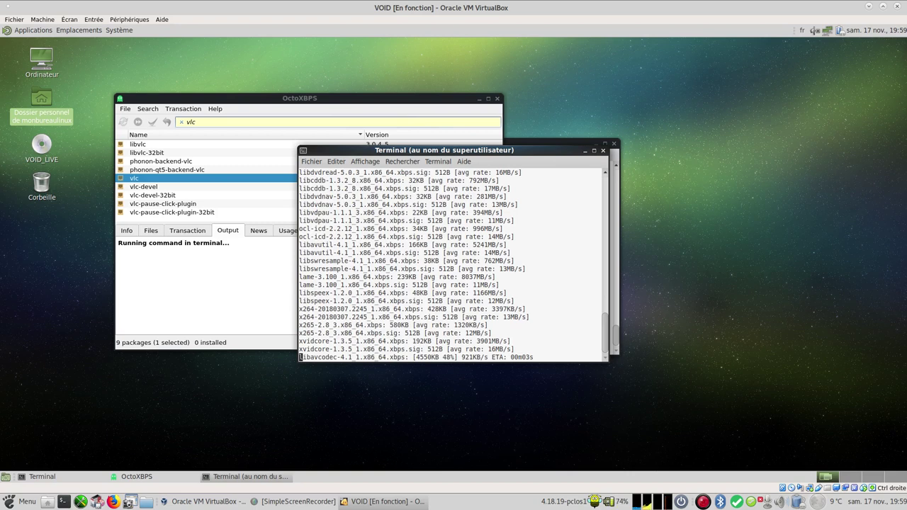
# Step: Filter packages for 'firefo' and try installing firefox-esr-i18n-fr, whose install option is unavailable
pyautogui.click(210, 122)
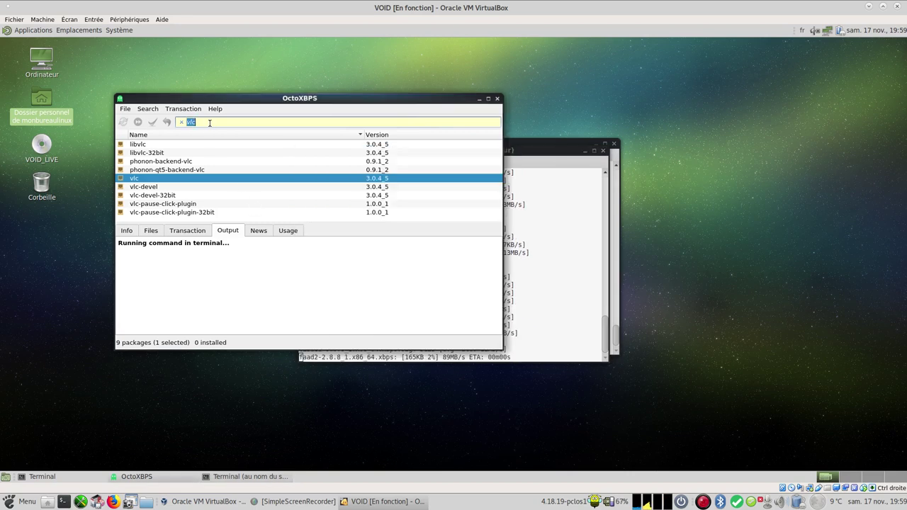
pyautogui.press('BackSpace')
pyautogui.write('firefox')
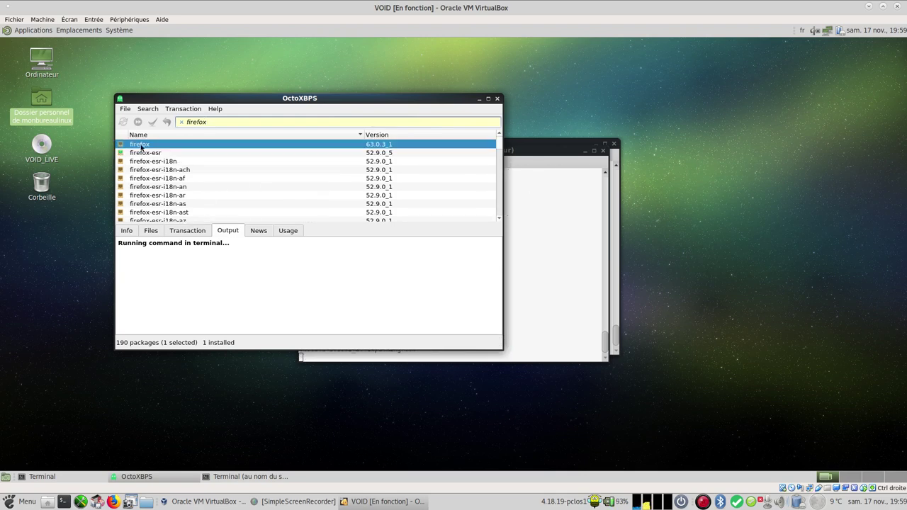
pyautogui.scroll(-12, 187, 181)
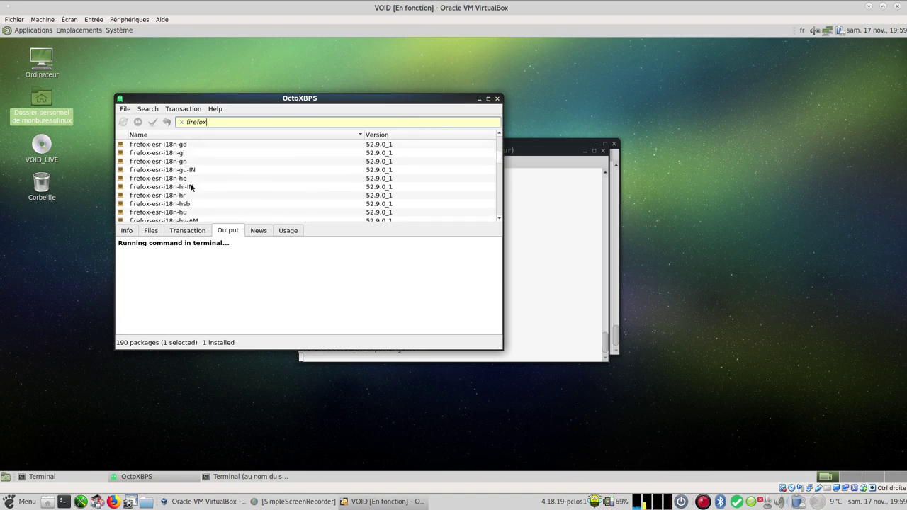
pyautogui.scroll(1, 190, 187)
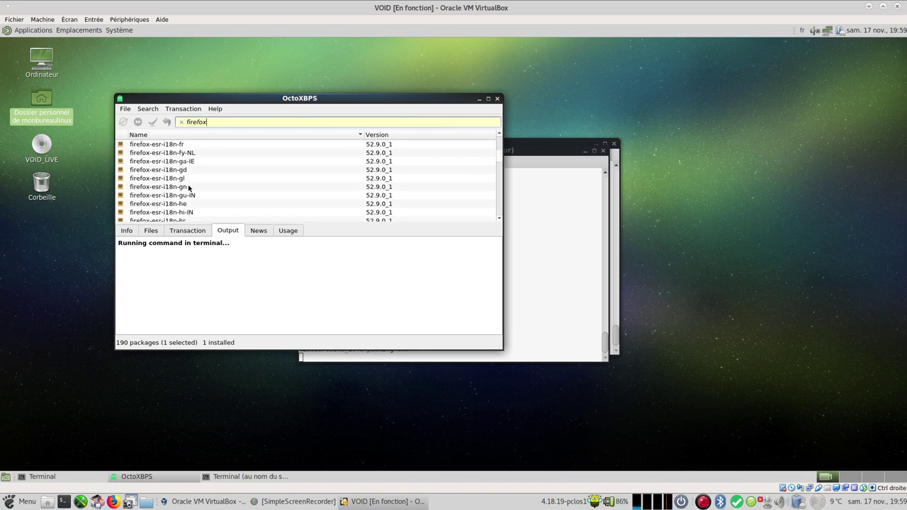
pyautogui.rightClick(175, 145)
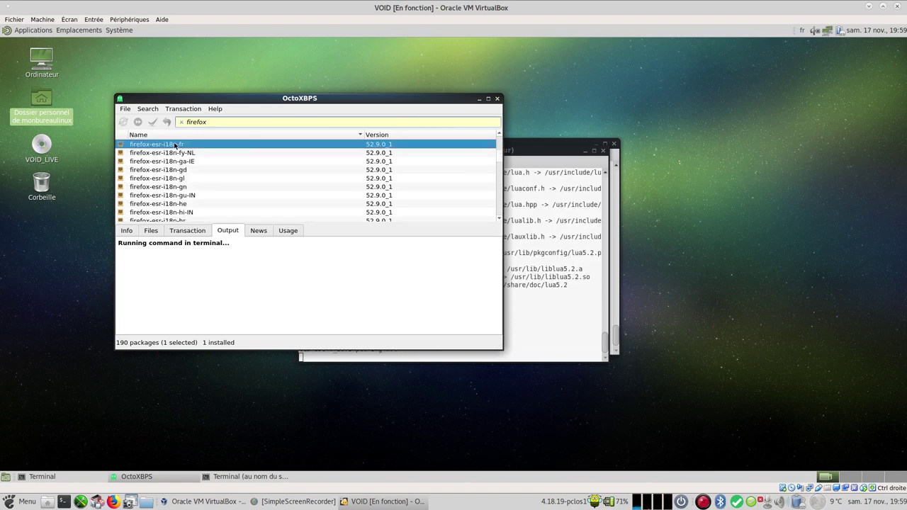
pyautogui.click(177, 146)
pyautogui.rightClick(183, 145)
pyautogui.click(183, 145)
# Step: Close the finished install terminal, confirming Fermer le terminal
pyautogui.moveTo(550, 152); pyautogui.dragTo(786, 136)
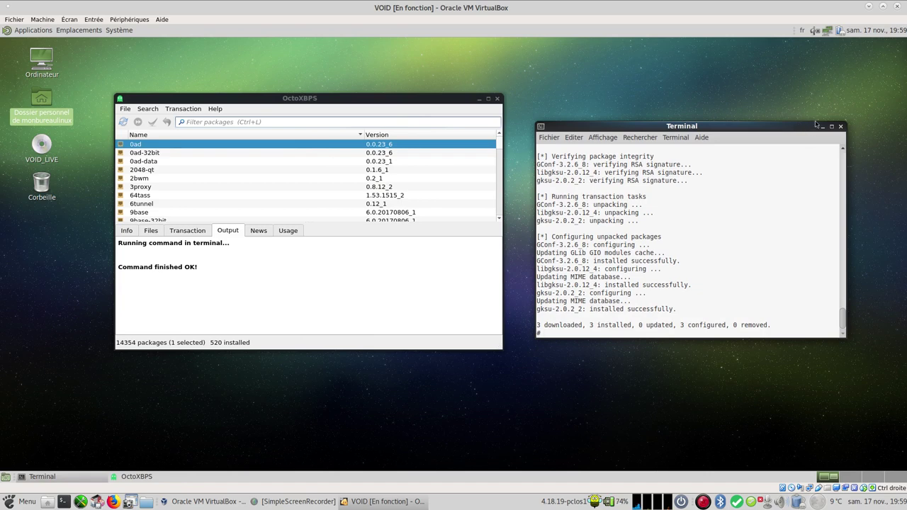
pyautogui.click(841, 126)
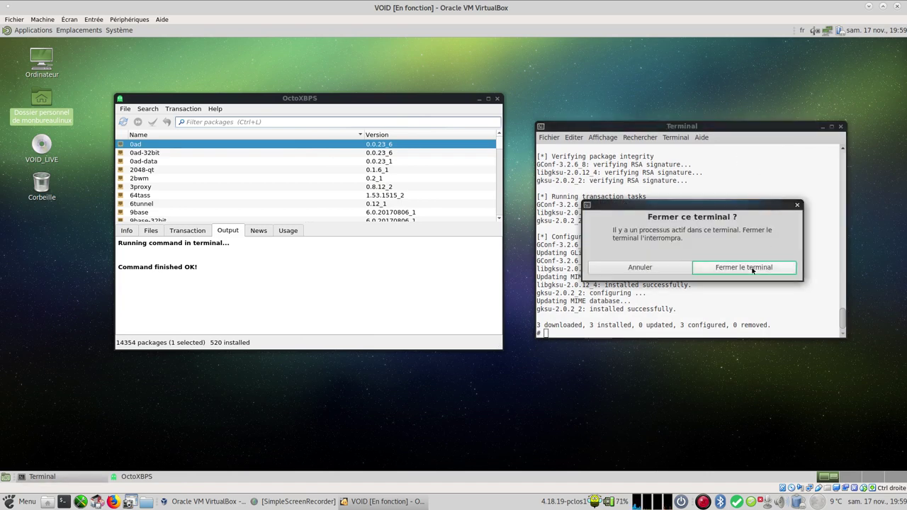
pyautogui.click(753, 270)
pyautogui.click(27, 31)
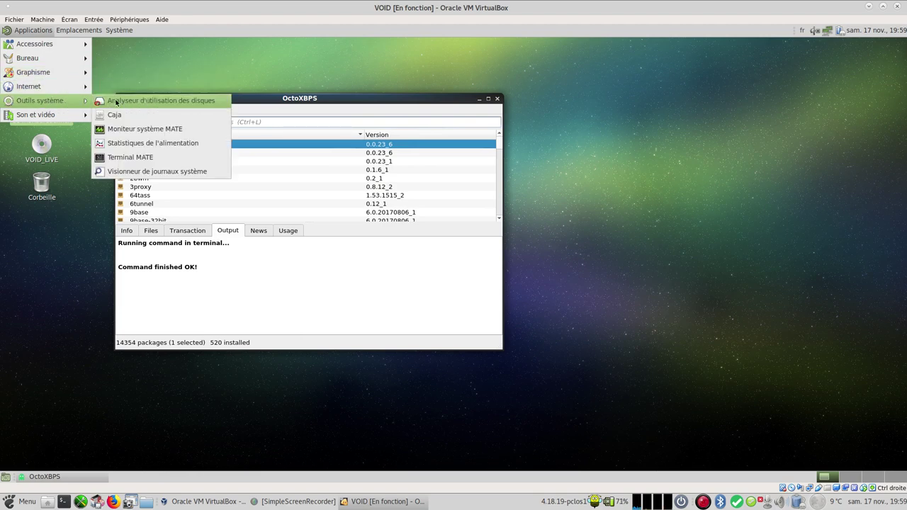
pyautogui.moveTo(60, 115)
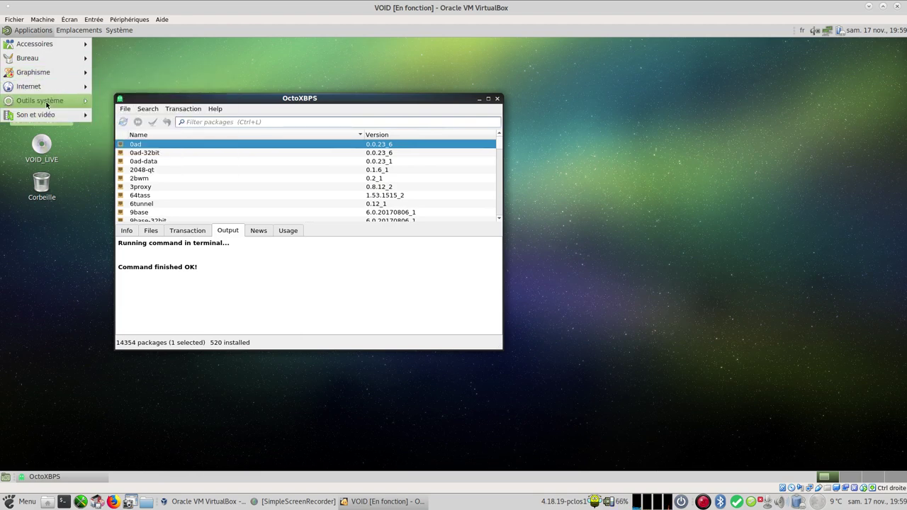
pyautogui.moveTo(54, 72)
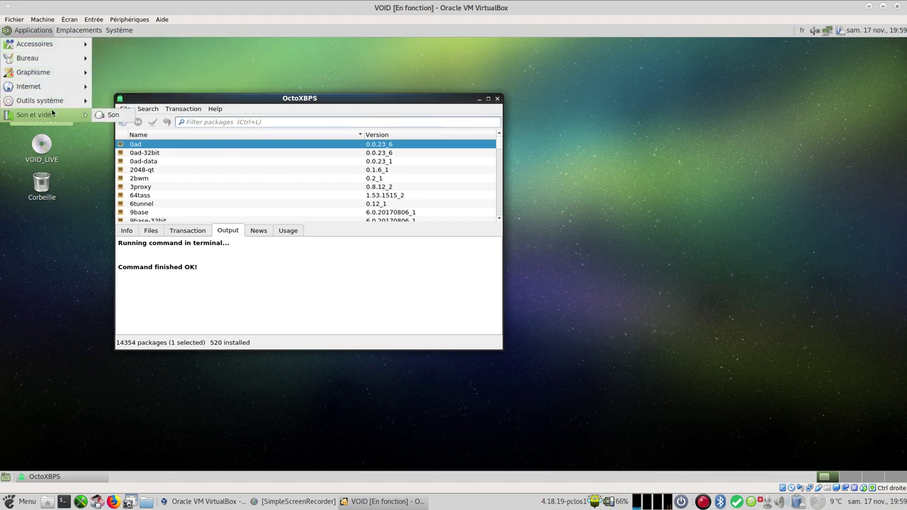
pyautogui.click(75, 271)
pyautogui.click(29, 31)
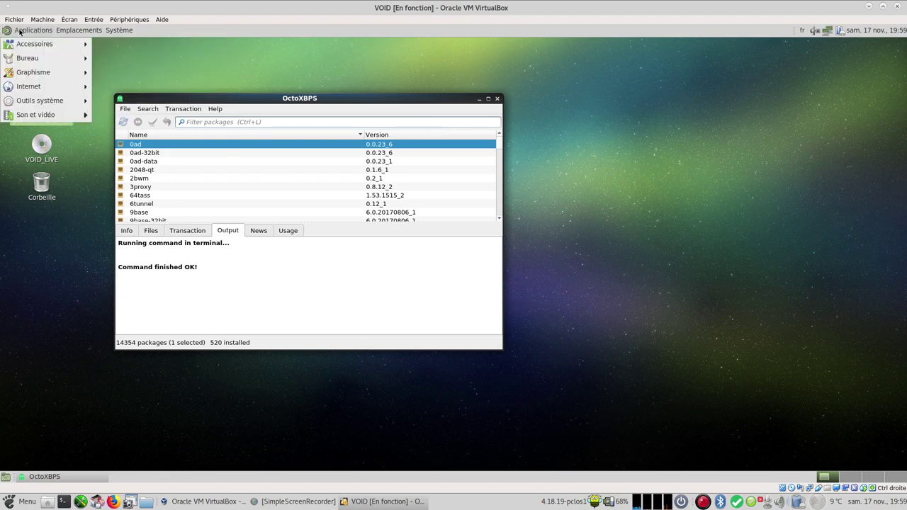
pyautogui.moveTo(32, 74)
pyautogui.moveTo(43, 106)
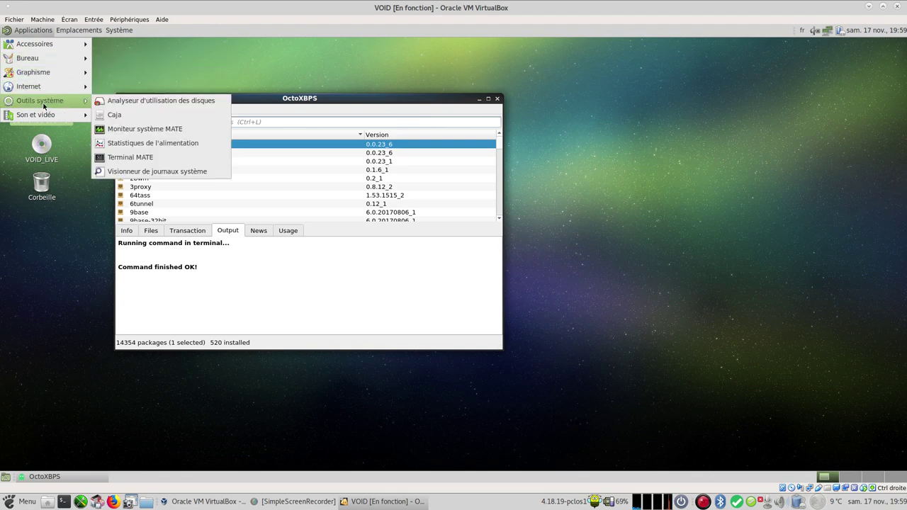
pyautogui.click(74, 203)
# Step: Filter for vlc, queue it for install, commit, and authorize with the administrator password
pyautogui.click(246, 122)
pyautogui.write('vlc')
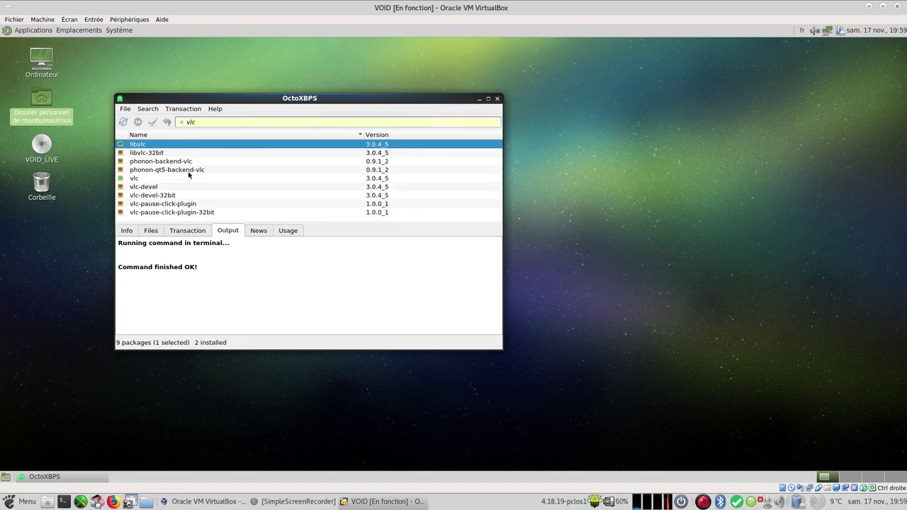
pyautogui.click(159, 179)
pyautogui.rightClick(158, 180)
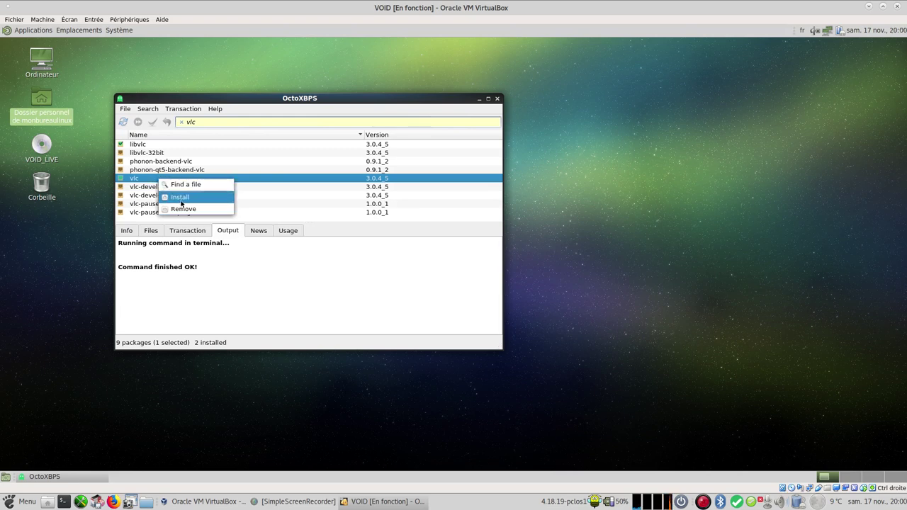
pyautogui.click(181, 200)
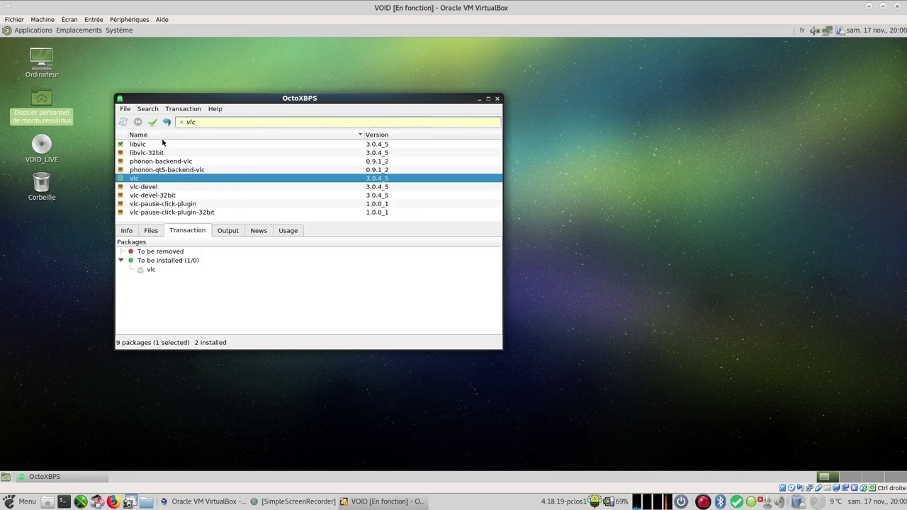
pyautogui.click(152, 122)
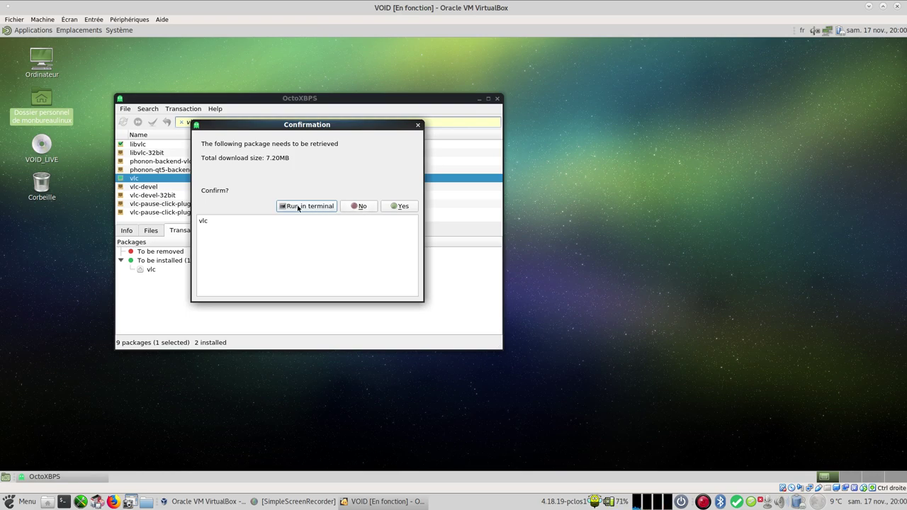
pyautogui.click(298, 207)
pyautogui.write('••••••••')
pyautogui.press('Return')
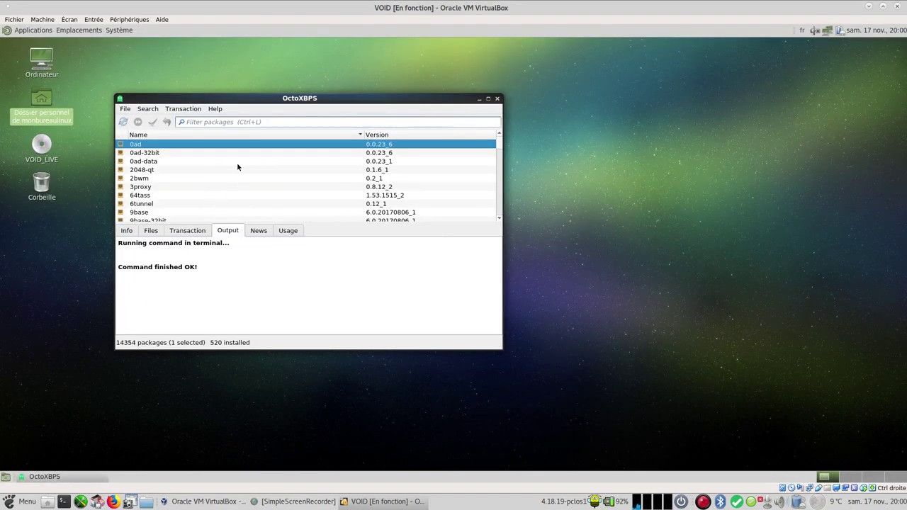
# Step: Filter the package list on 'firefo' and mark firefox-esr-i18n-fr for installation
pyautogui.moveTo(245, 98); pyautogui.dragTo(415, 80)
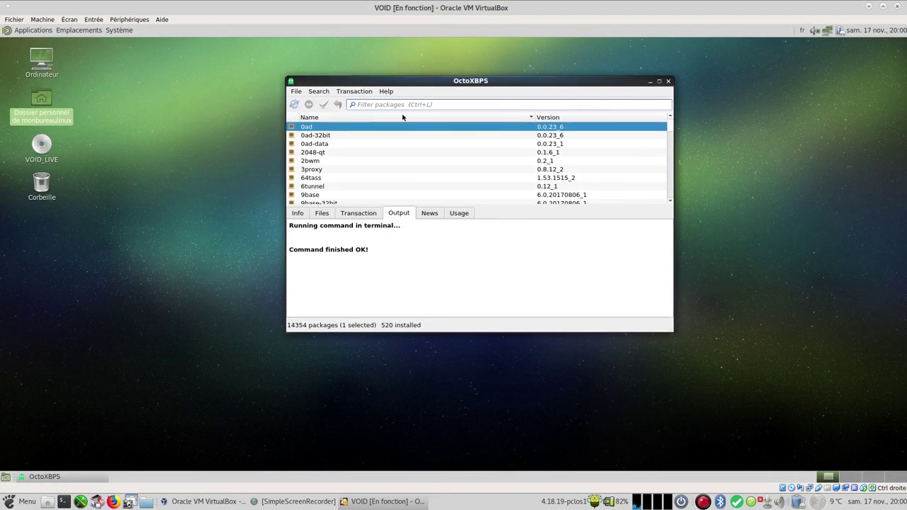
pyautogui.click(384, 104)
pyautogui.write('firefox')
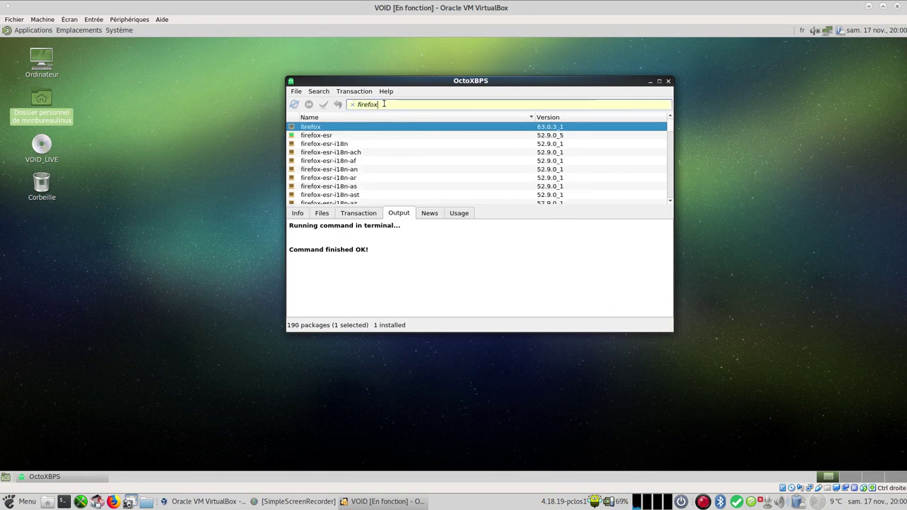
pyautogui.scroll(-9, 368, 159)
pyautogui.scroll(-11, 362, 164)
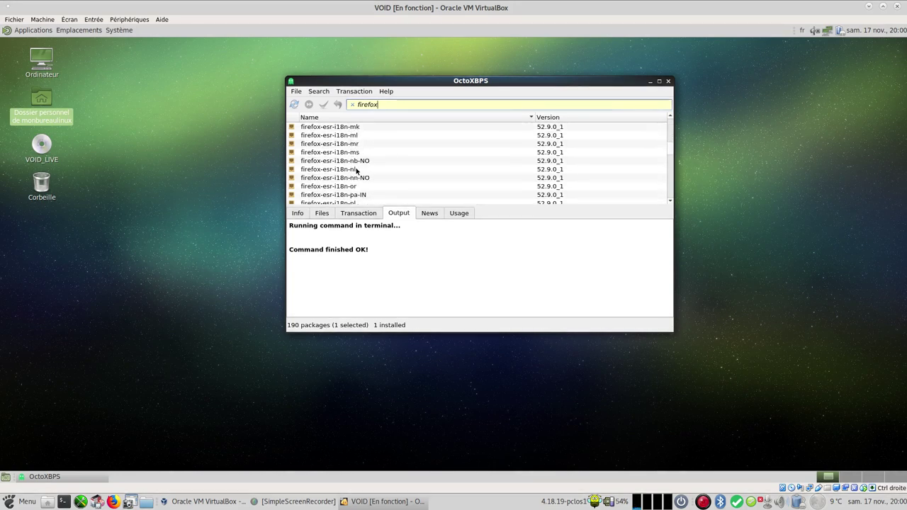
pyautogui.scroll(10, 358, 171)
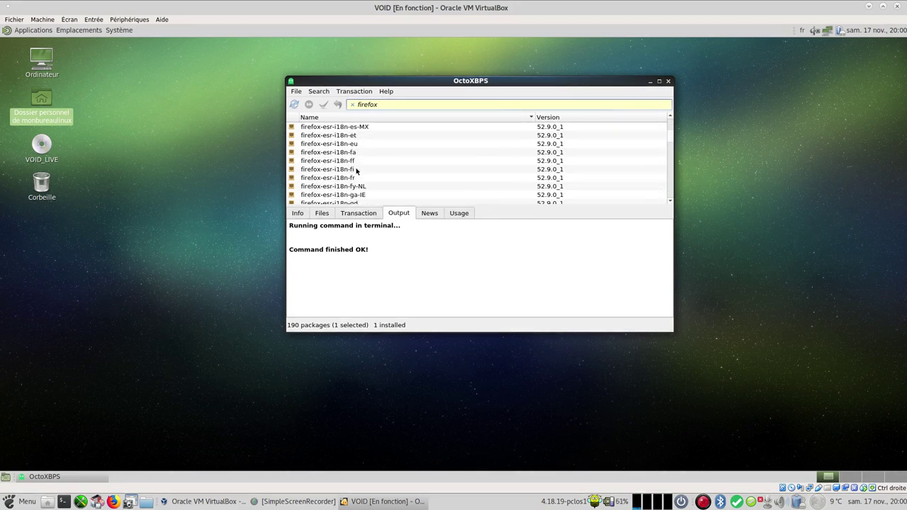
pyautogui.rightClick(334, 178)
pyautogui.click(348, 187)
# Step: Commit the pending language-pack install, confirming and entering the administrator password
pyautogui.click(324, 104)
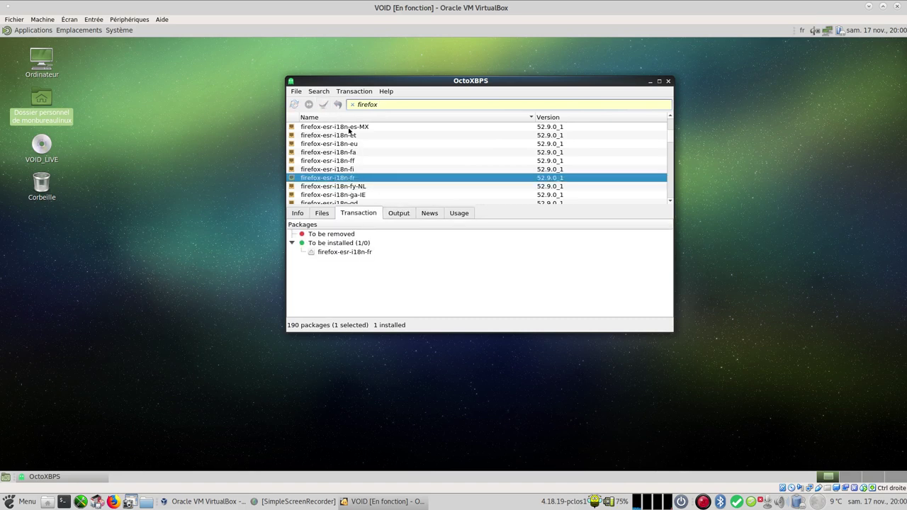
pyautogui.click(400, 206)
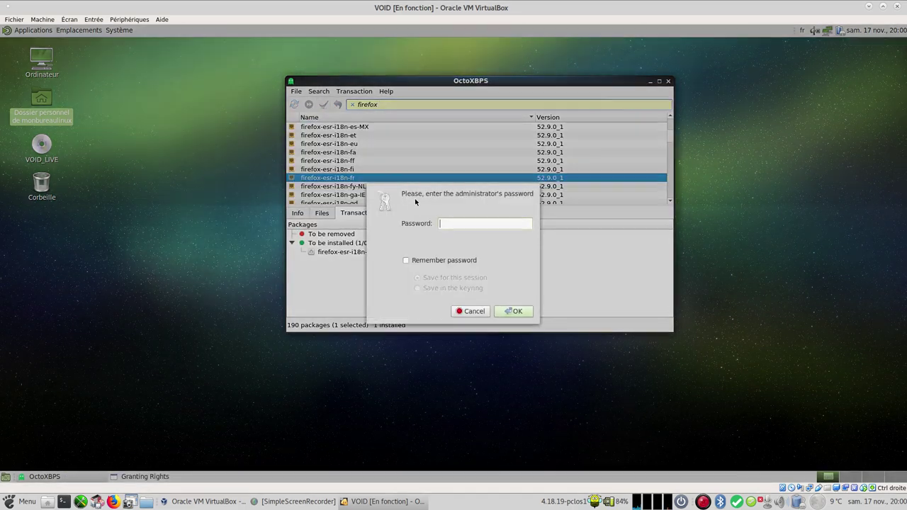
pyautogui.write('•••••••')
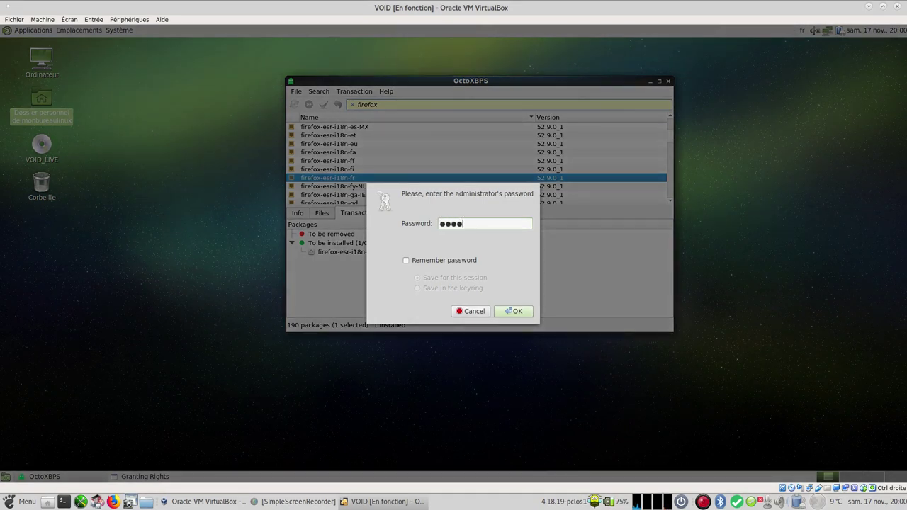
pyautogui.press('Return')
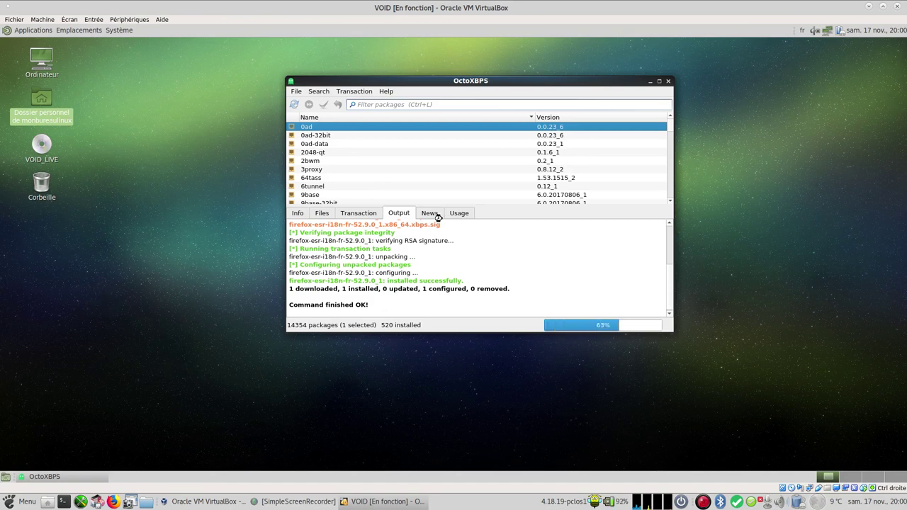
pyautogui.click(33, 30)
# Step: Relaunch Firefox to check its French menus, then close the browser
pyautogui.moveTo(57, 86)
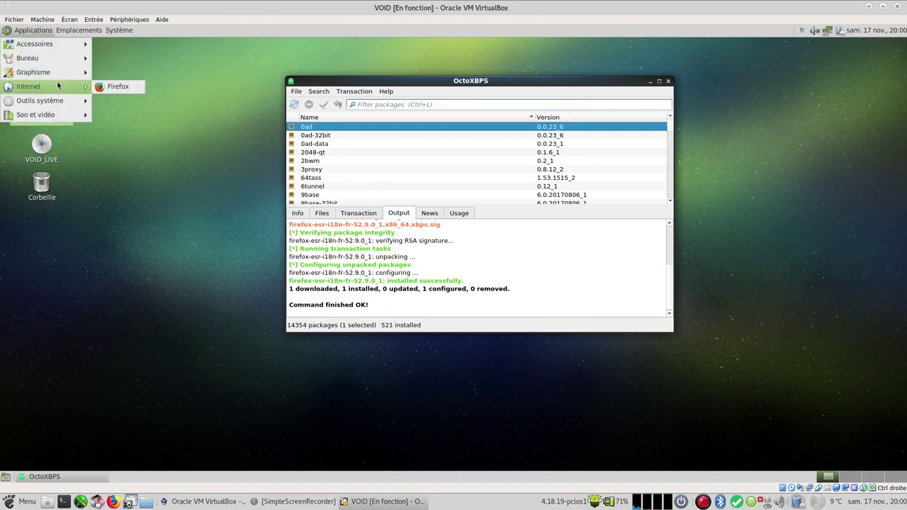
pyautogui.click(99, 87)
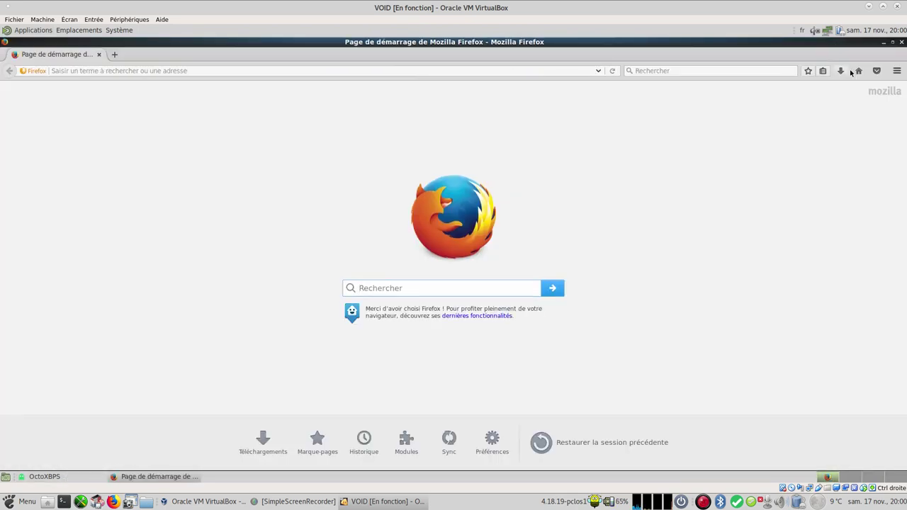
pyautogui.click(897, 71)
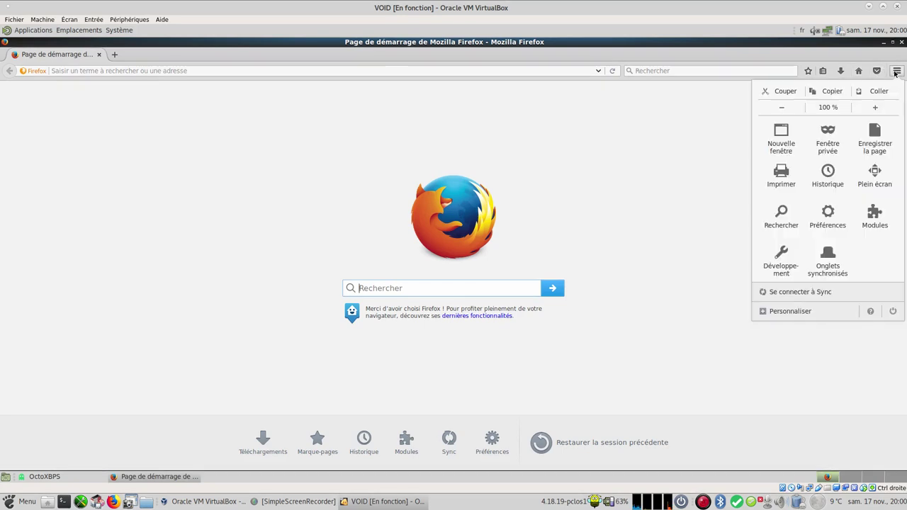
pyautogui.click(902, 42)
pyautogui.click(902, 42)
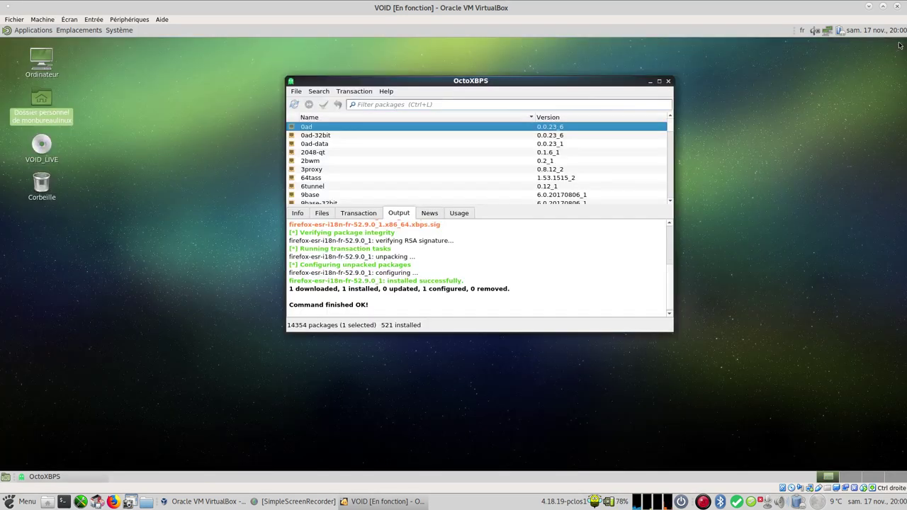
pyautogui.click(27, 30)
# Step: Filter the package list on 'vlc' and mark vlc for installation
pyautogui.moveTo(61, 115)
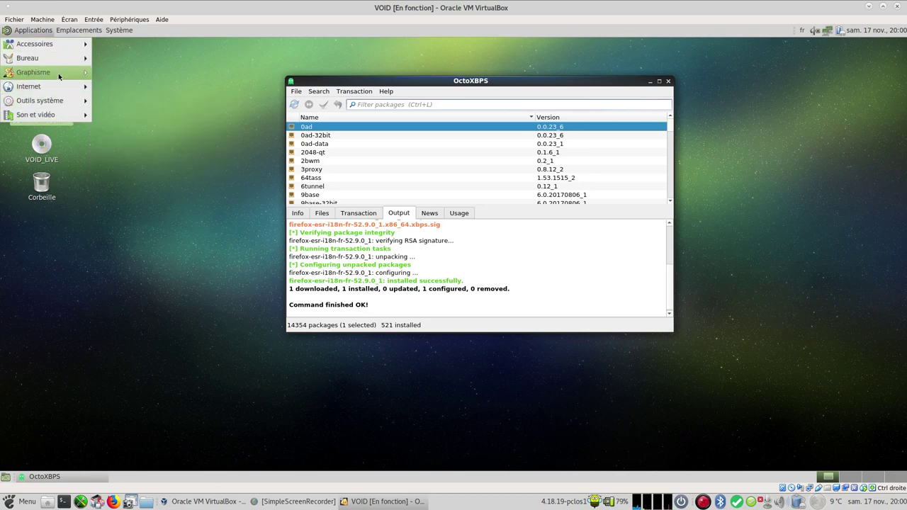
pyautogui.click(391, 104)
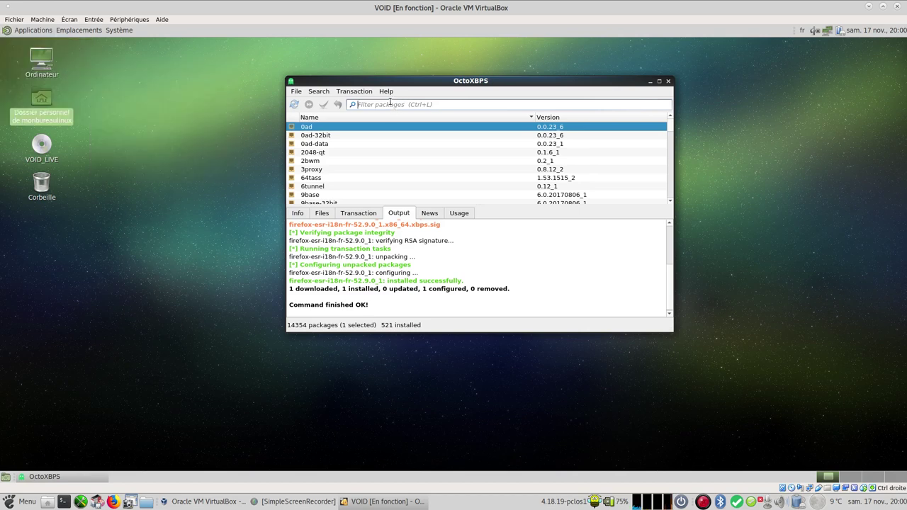
pyautogui.write('vlc')
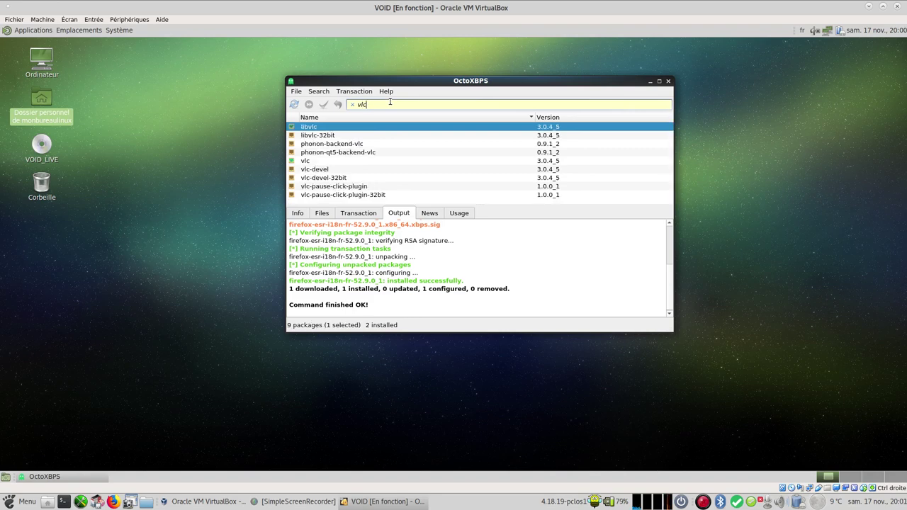
pyautogui.rightClick(305, 163)
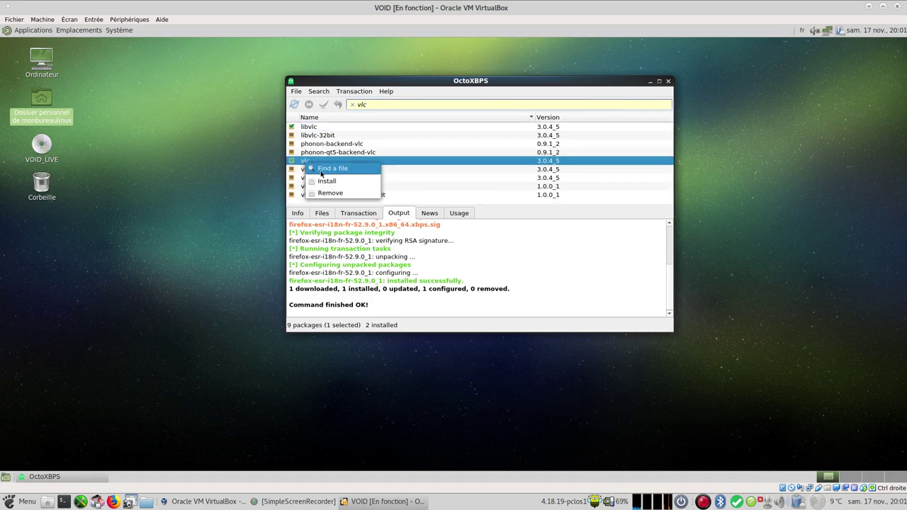
pyautogui.click(342, 186)
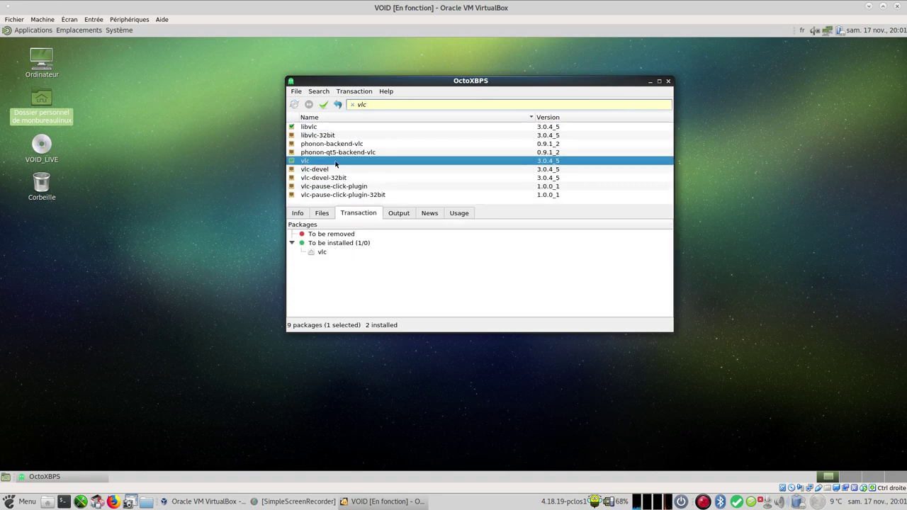
# Step: Commit the vlc transaction, confirming and entering the administrator password
pyautogui.click(324, 104)
pyautogui.click(400, 207)
pyautogui.write('••••')
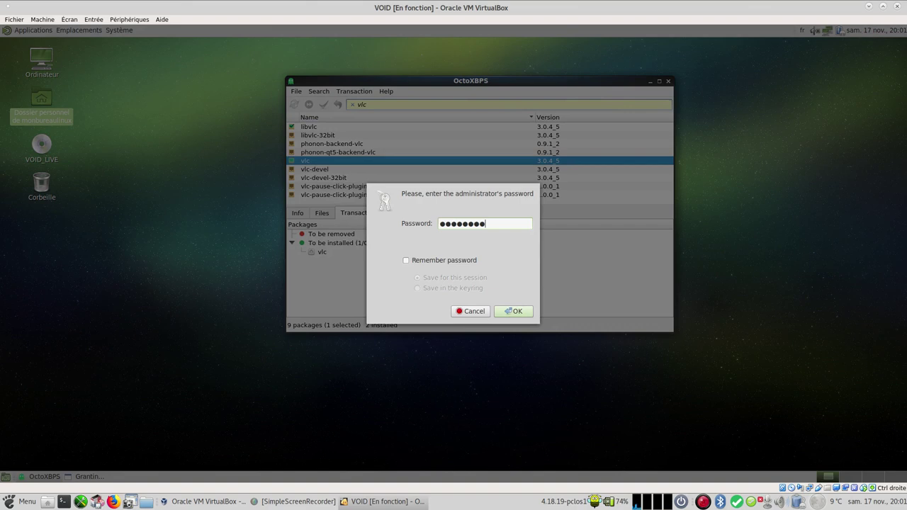
pyautogui.write('••••')
pyautogui.press('Return')
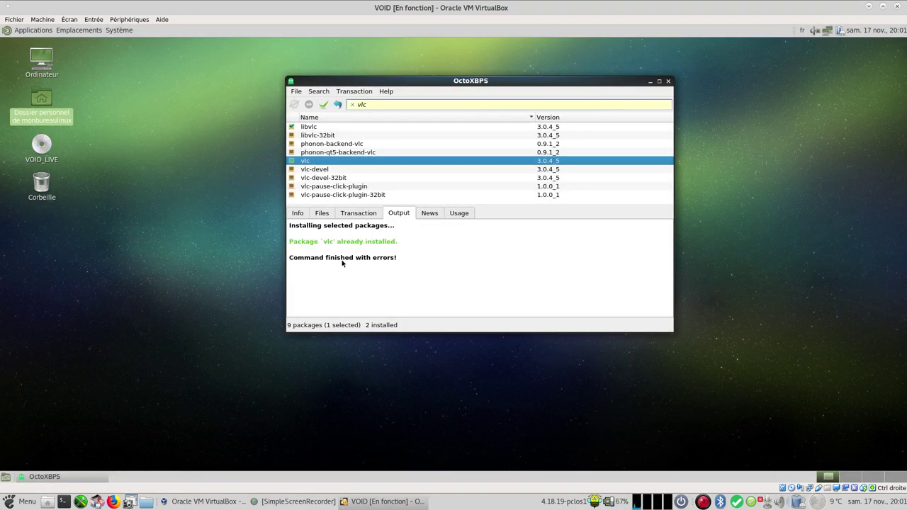
# Step: Cycle through the bottom tabs to show vlc's Files list
pyautogui.click(434, 213)
pyautogui.click(458, 213)
pyautogui.click(399, 213)
pyautogui.click(358, 213)
pyautogui.click(321, 214)
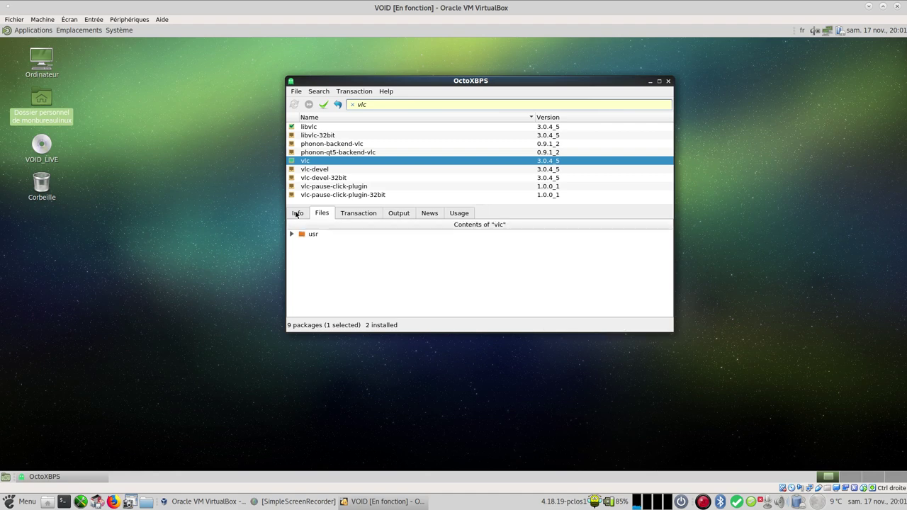
# Step: Show vlc's Info, refilter on 'ssr' to view Simple Screen Recorder 0.3.11_2, then quit OctoXBPS
pyautogui.click(297, 213)
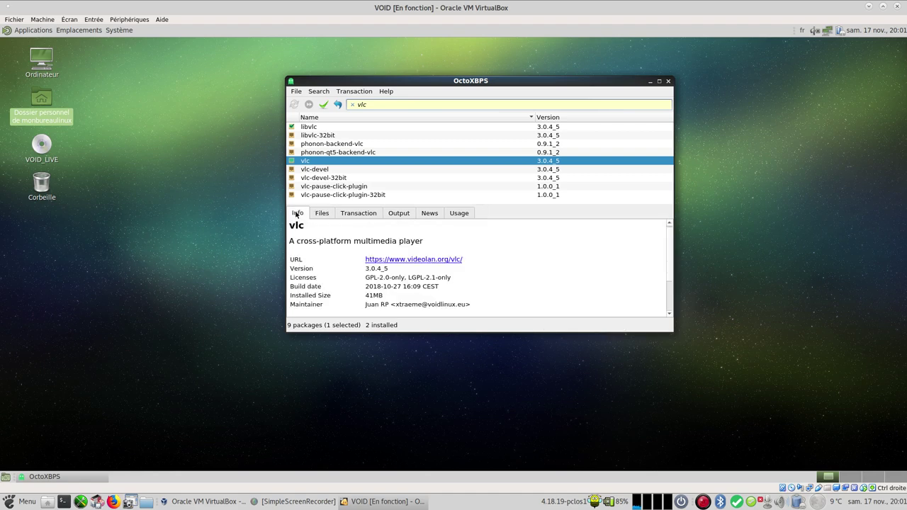
pyautogui.doubleClick(388, 105)
pyautogui.press('BackSpace')
pyautogui.write('ssr')
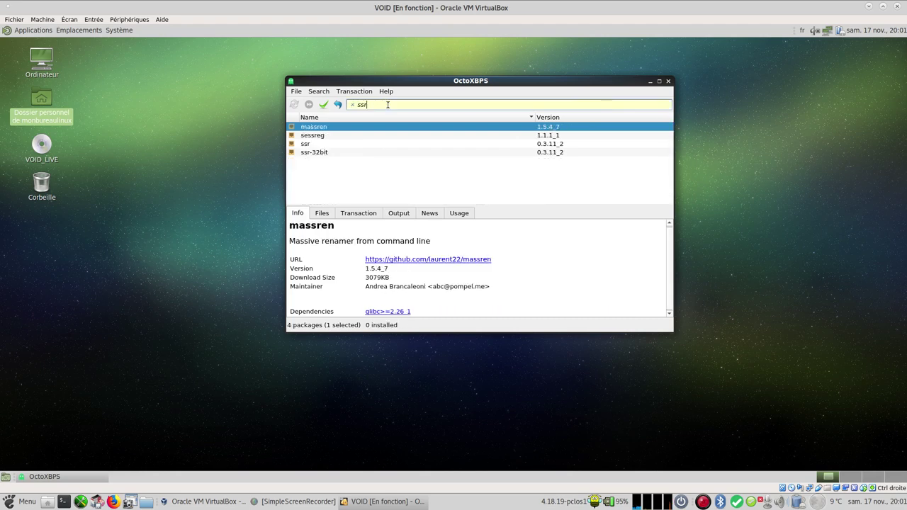
pyautogui.click(330, 145)
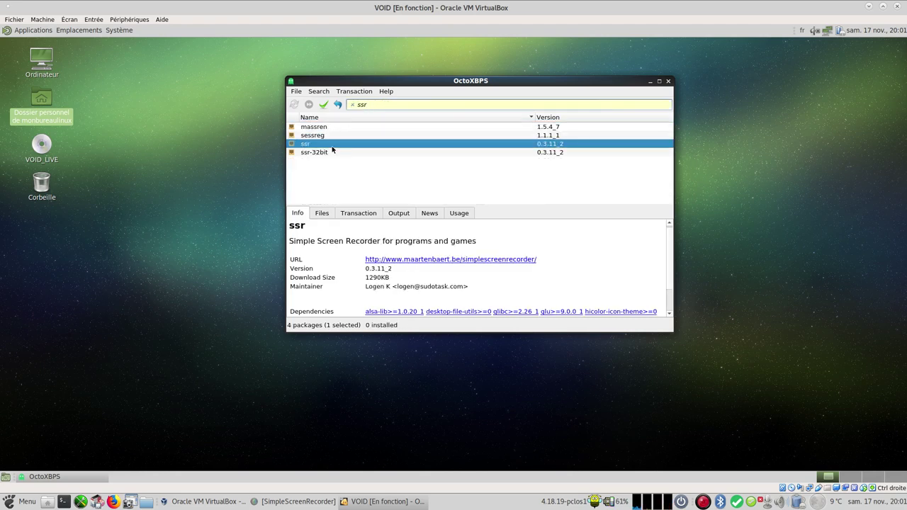
pyautogui.click(667, 82)
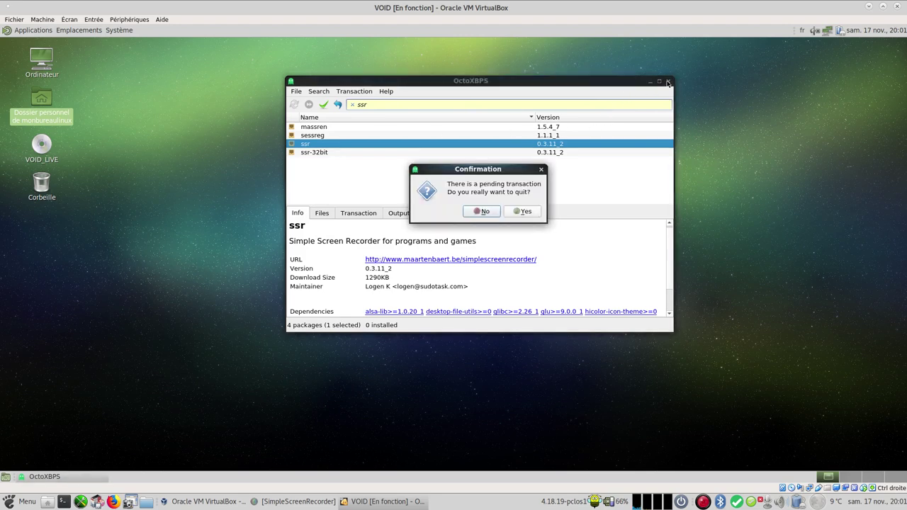
# Step: Confirm quitting OctoXBPS, log out via Système > Fermer la session > Déconnecter, and pick the user
pyautogui.click(523, 211)
pyautogui.click(116, 30)
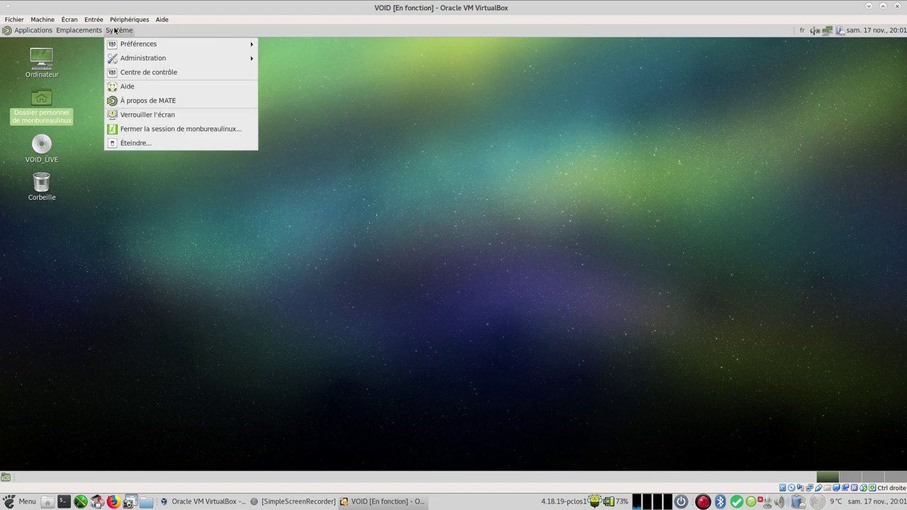
pyautogui.click(29, 58)
pyautogui.click(113, 30)
pyautogui.click(170, 129)
pyautogui.click(510, 296)
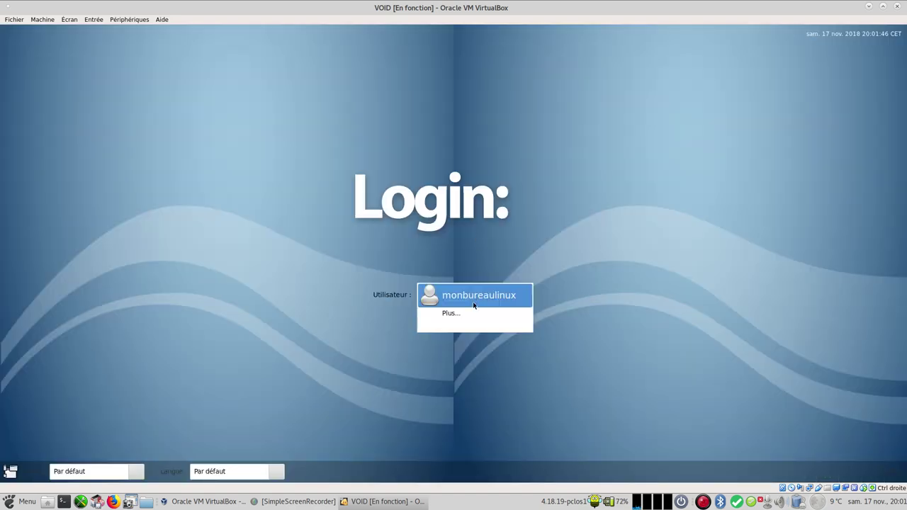
pyautogui.click(474, 301)
# Step: Log back in, launch VLC from Son et vidéo, accept its privacy notice and close it
pyautogui.write('••••')
pyautogui.press('Return')
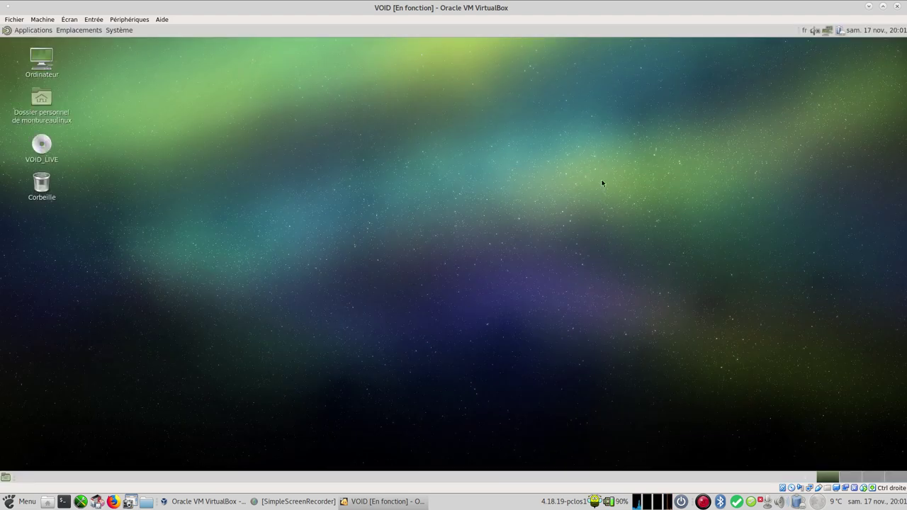
pyautogui.click(34, 30)
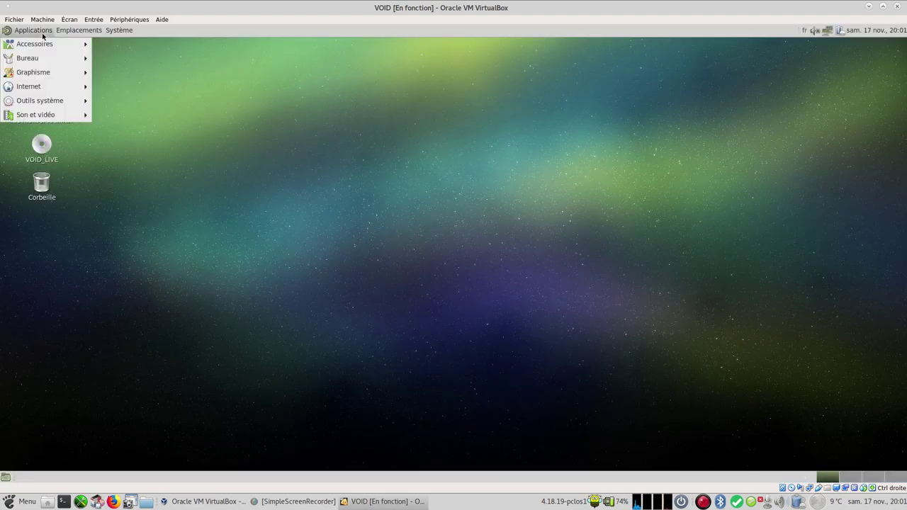
pyautogui.moveTo(54, 117)
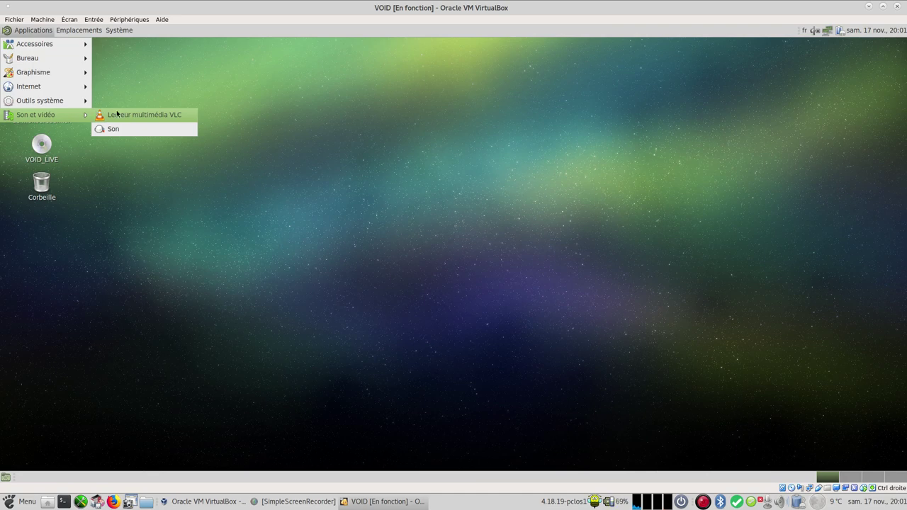
pyautogui.click(142, 115)
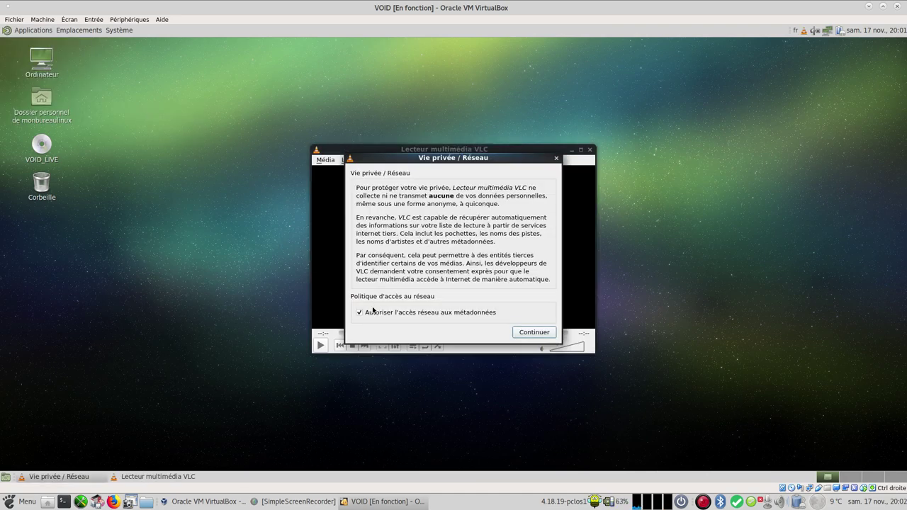
pyautogui.click(535, 333)
pyautogui.moveTo(506, 152); pyautogui.dragTo(503, 102)
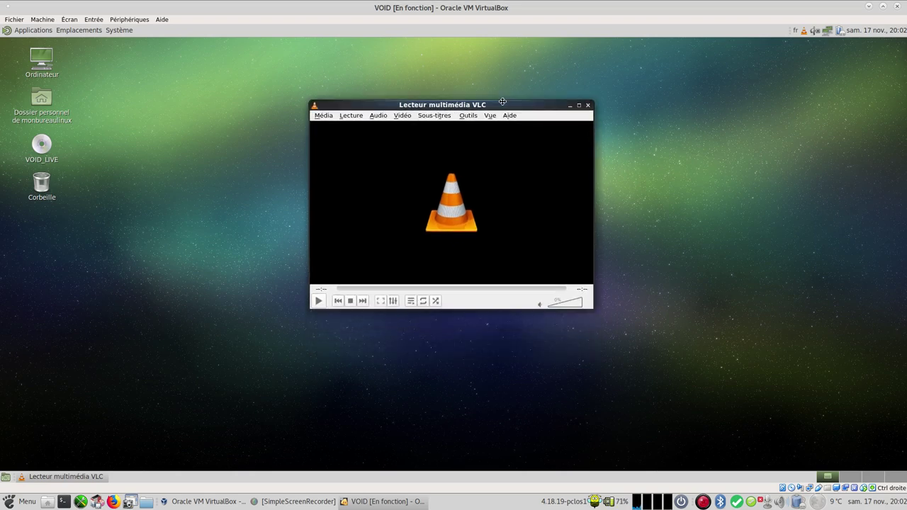
pyautogui.click(587, 106)
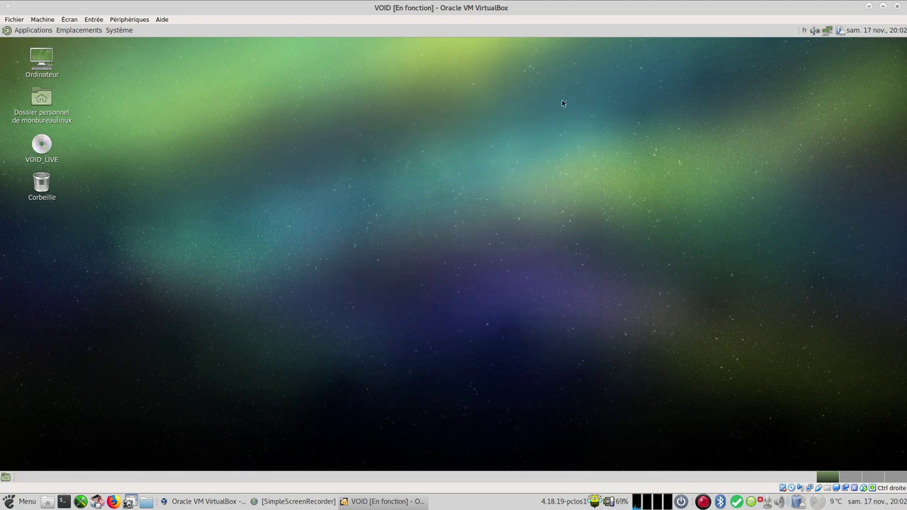
# Step: Open Moniteur système, view its system information overview, then close it
pyautogui.click(119, 31)
pyautogui.moveTo(35, 31)
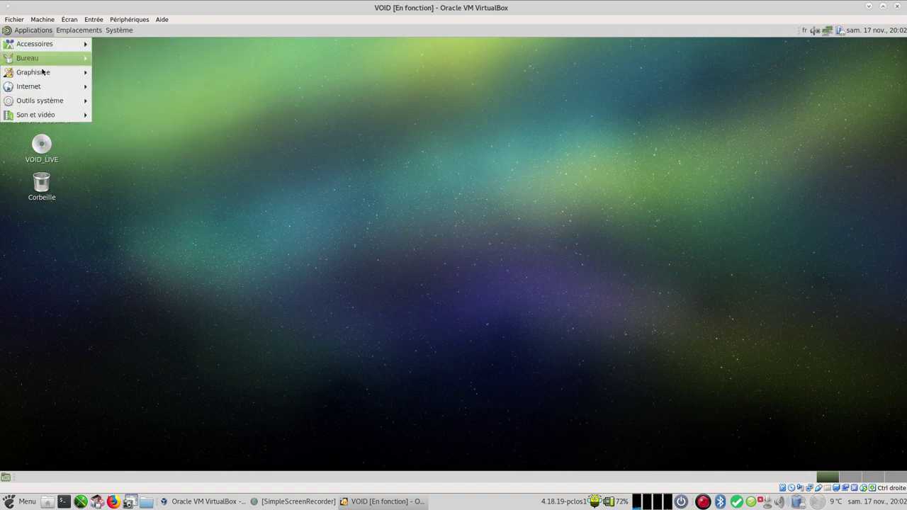
pyautogui.moveTo(51, 102)
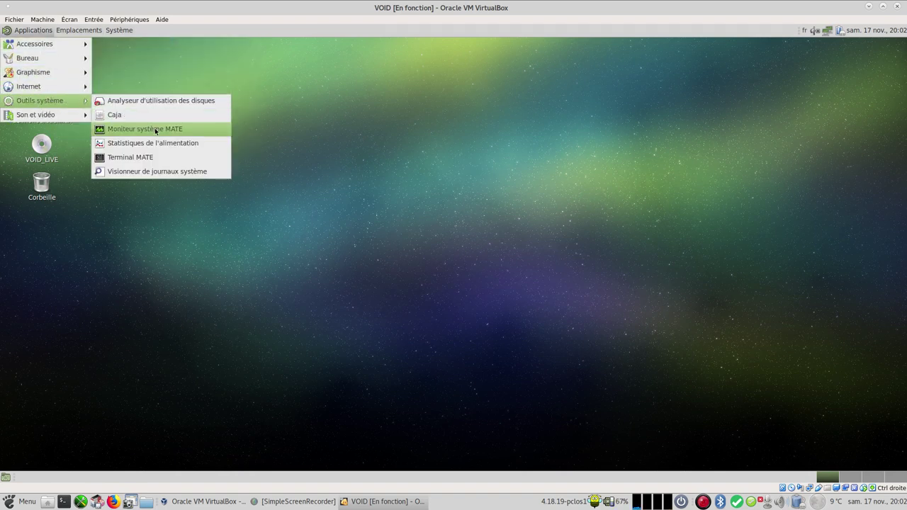
pyautogui.click(155, 127)
pyautogui.click(328, 125)
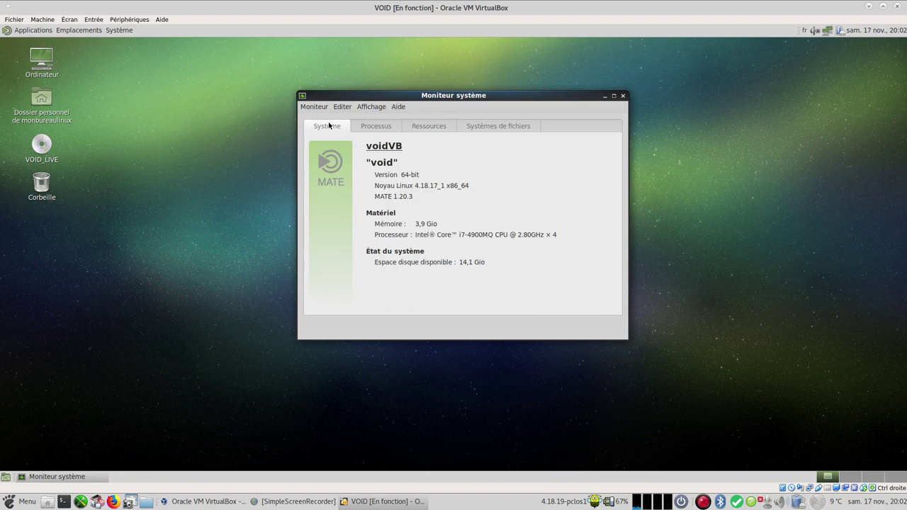
pyautogui.click(623, 97)
# Step: Bring up the MATE shutdown dialog from the Système menu
pyautogui.click(119, 30)
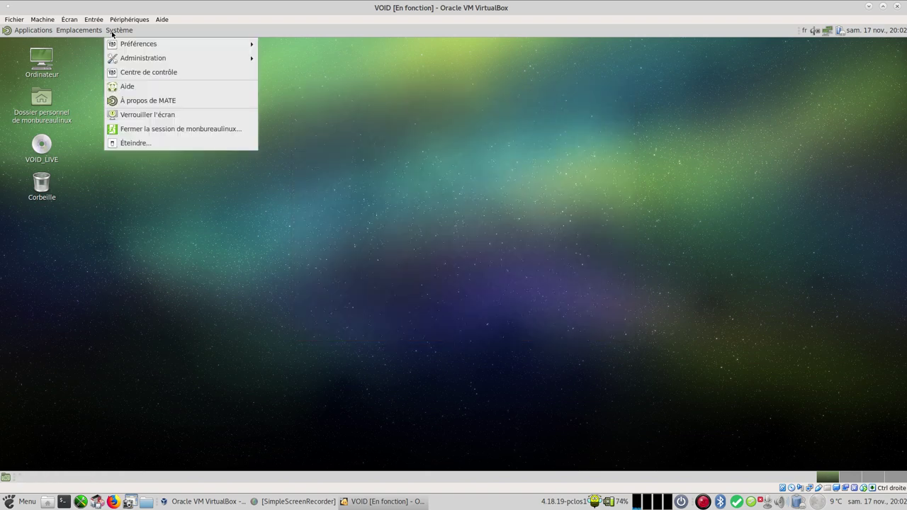
pyautogui.moveTo(84, 40)
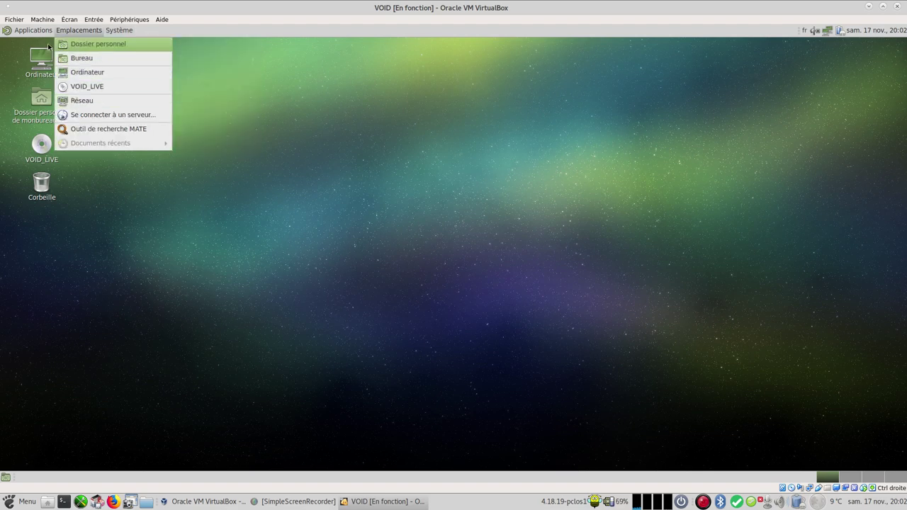
pyautogui.moveTo(122, 31)
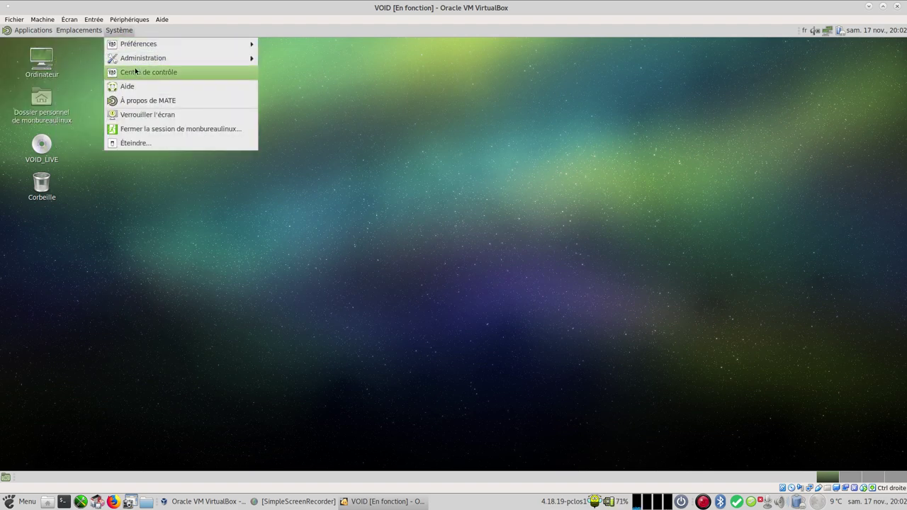
pyautogui.click(146, 144)
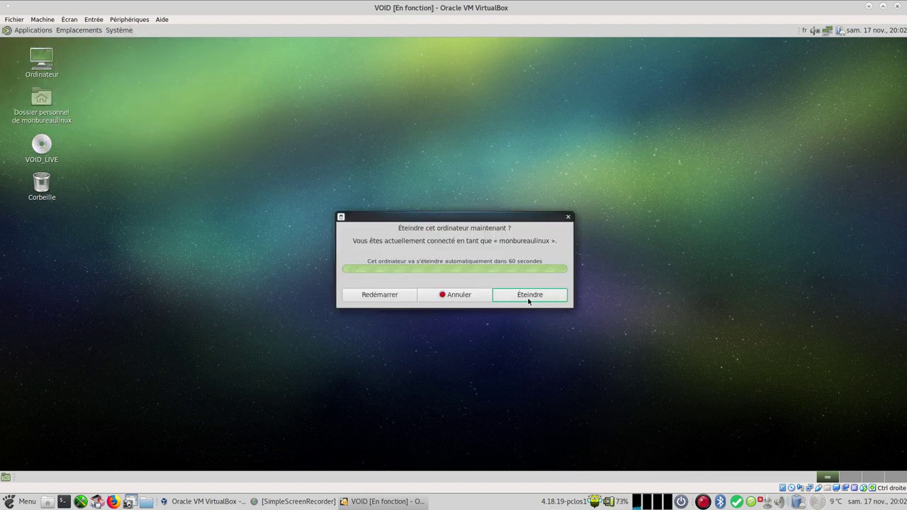
# Step: Restart the guest, boot the default GRUB entry, and log back in after one failed password attempt
pyautogui.click(401, 294)
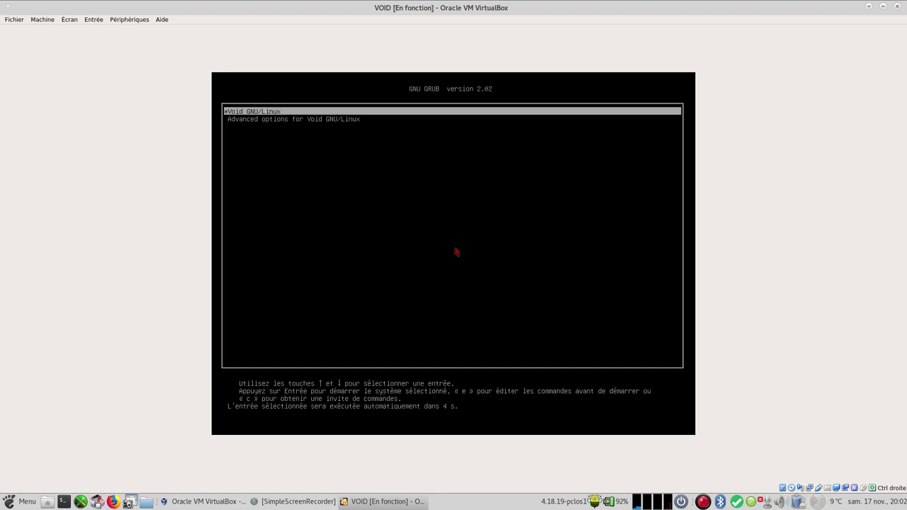
pyautogui.press('Return')
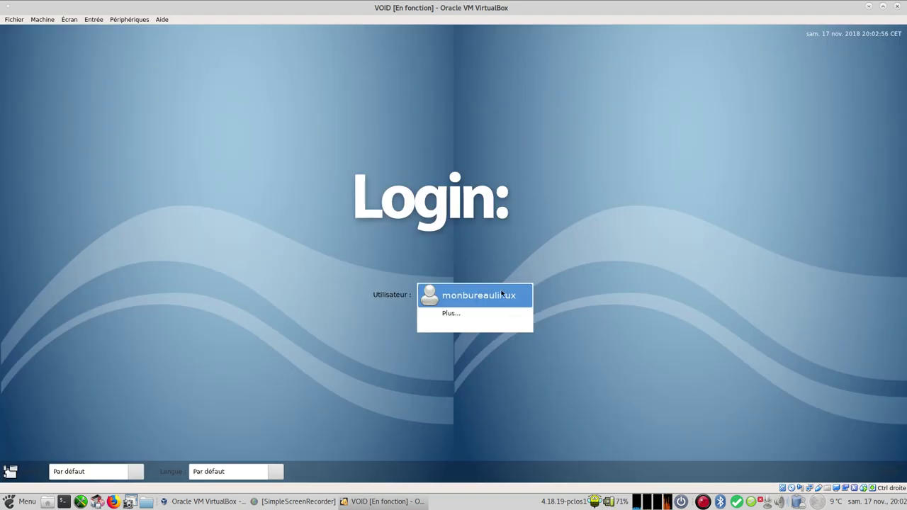
pyautogui.click(501, 293)
pyautogui.write('*******')
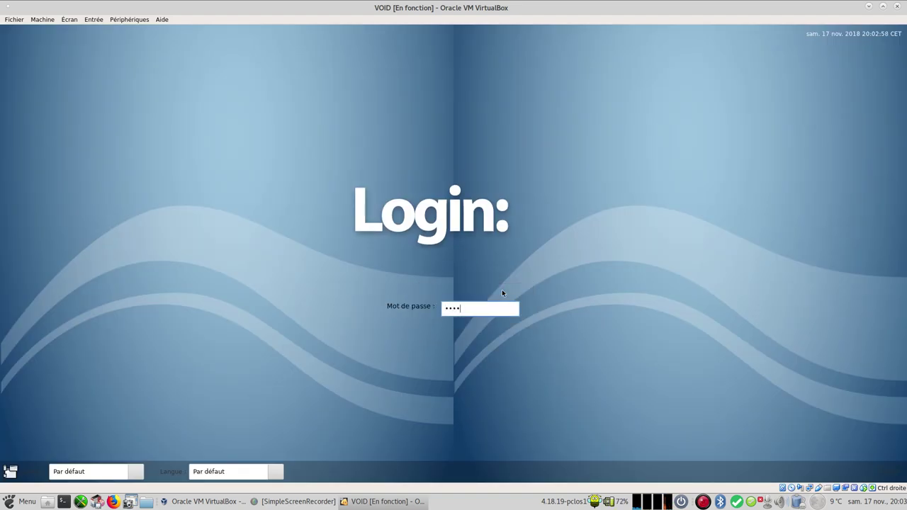
pyautogui.press('Return')
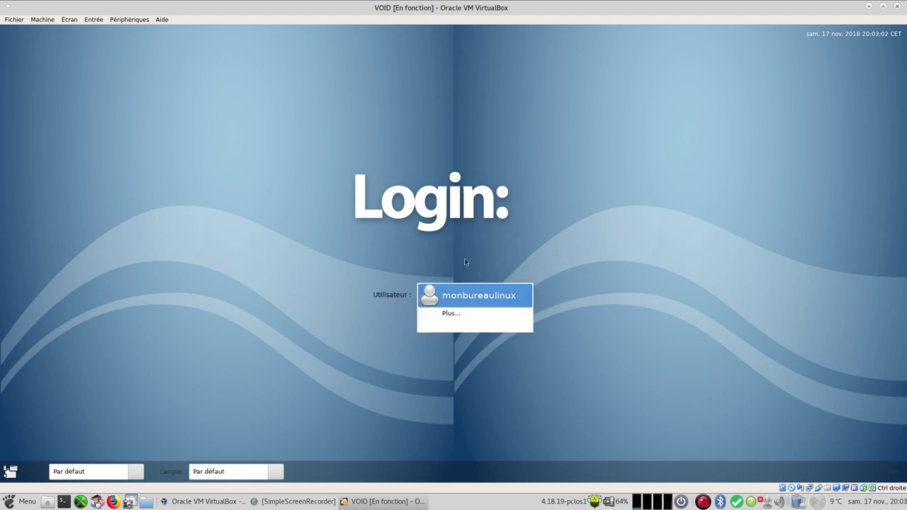
pyautogui.click(483, 300)
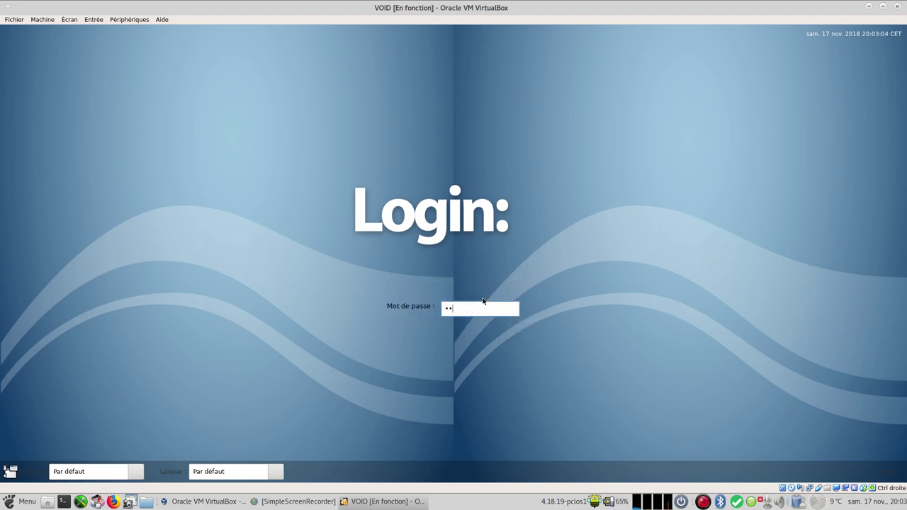
pyautogui.write('****')
pyautogui.press('Return')
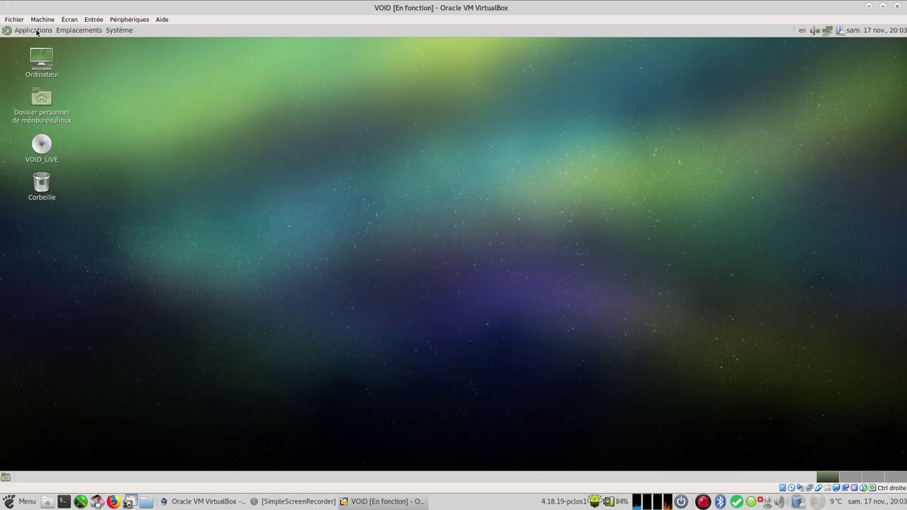
# Step: Open Moniteur système on its Système tab and place the window at the upper right
pyautogui.click(36, 31)
pyautogui.moveTo(58, 119)
pyautogui.moveTo(60, 101)
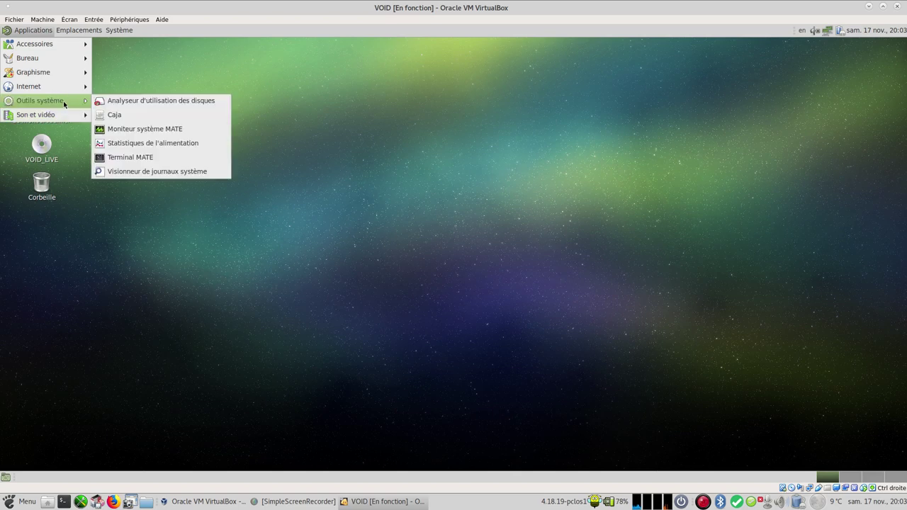
pyautogui.click(149, 128)
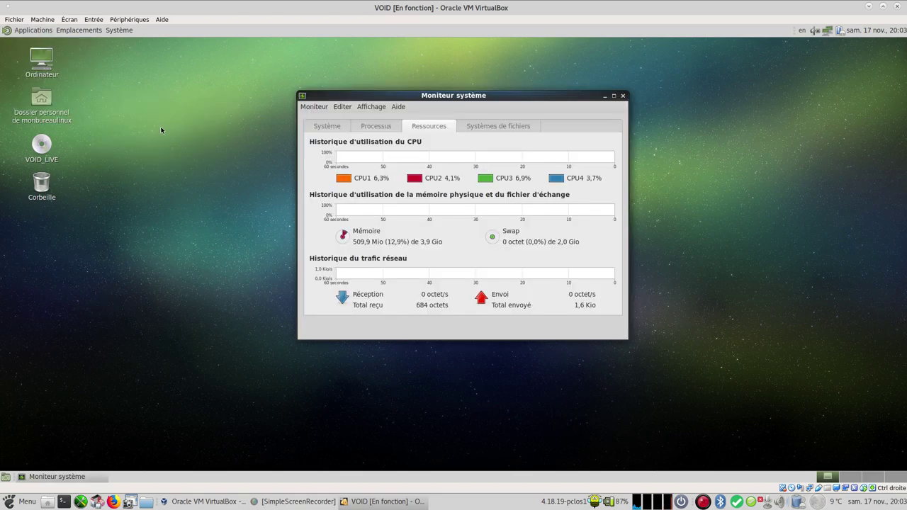
pyautogui.click(343, 126)
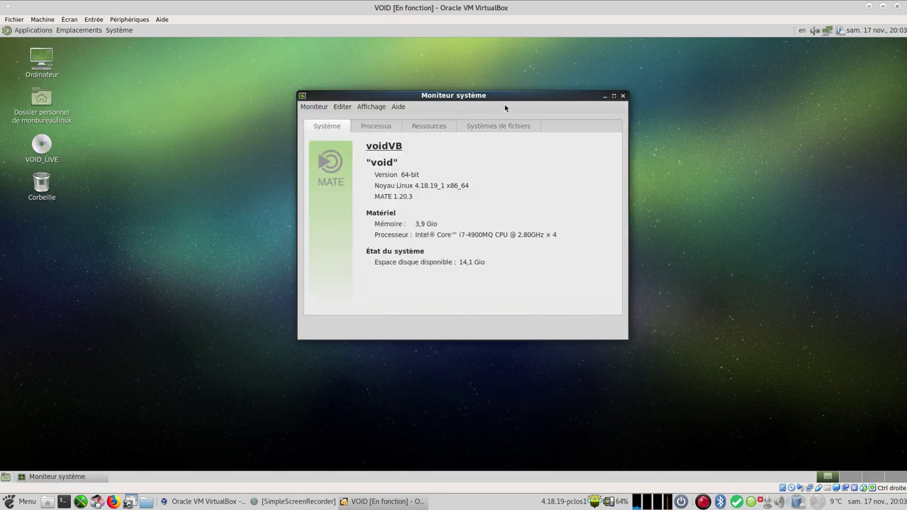
pyautogui.moveTo(512, 104); pyautogui.dragTo(753, 77)
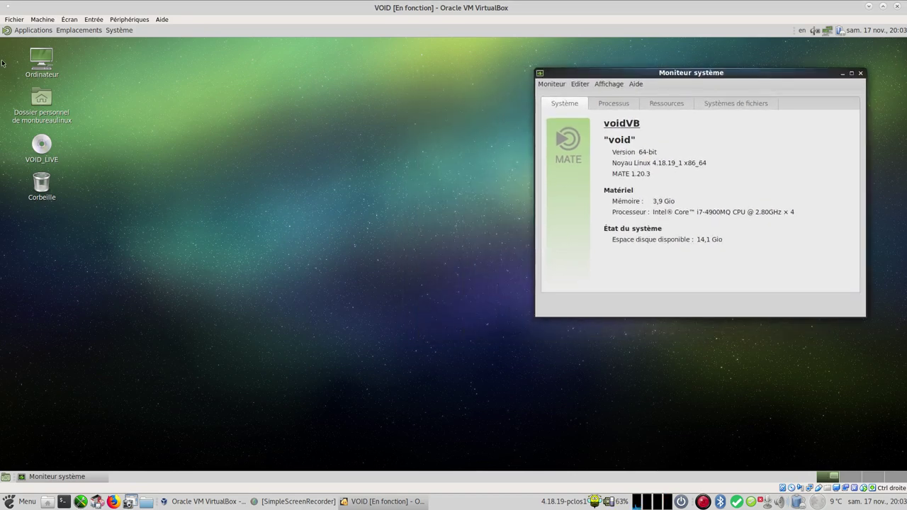
# Step: Launch OctoXBPS from Système > Administration
pyautogui.click(110, 32)
pyautogui.moveTo(125, 59)
pyautogui.click(284, 60)
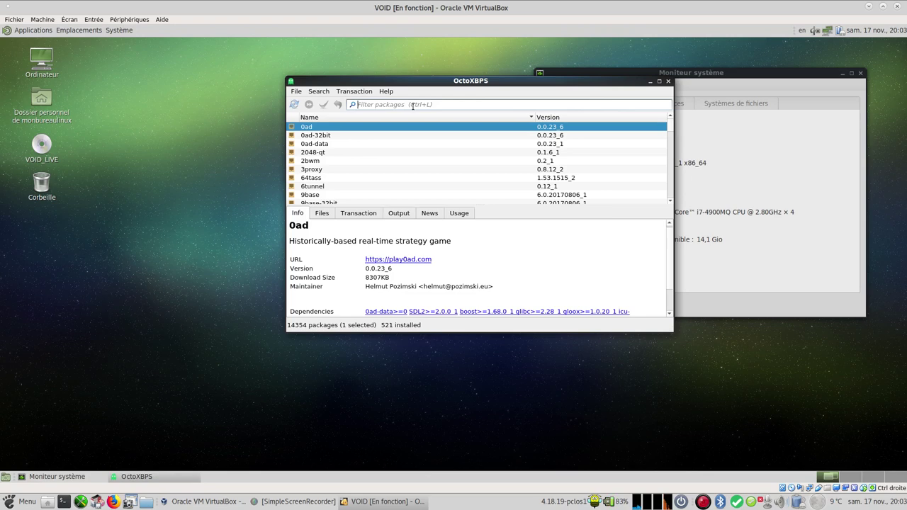
# Step: Filter the package list on 'neo' and mark neofetch for installation
pyautogui.write('neo')
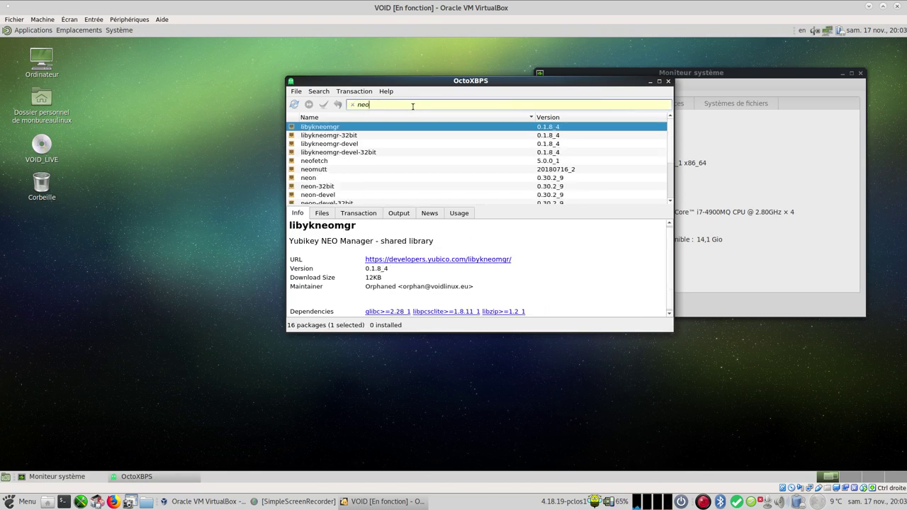
pyautogui.click(326, 163)
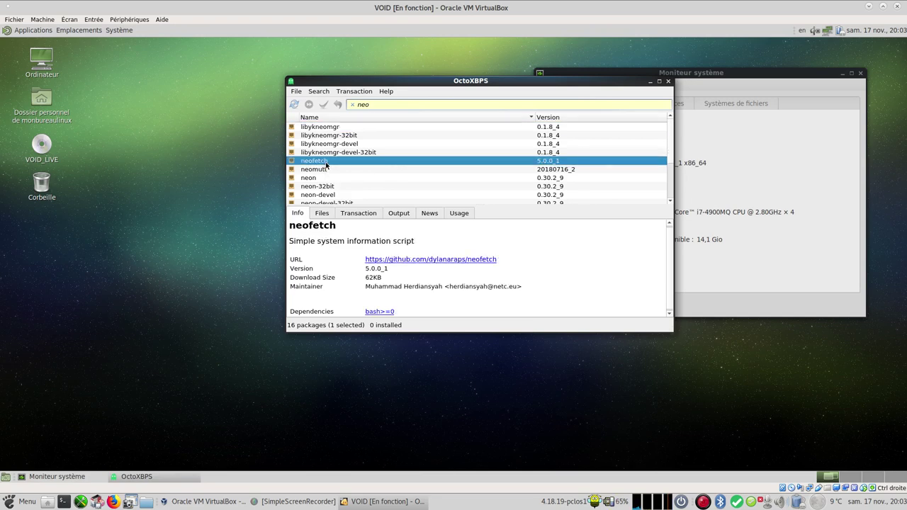
pyautogui.rightClick(330, 169)
pyautogui.click(335, 170)
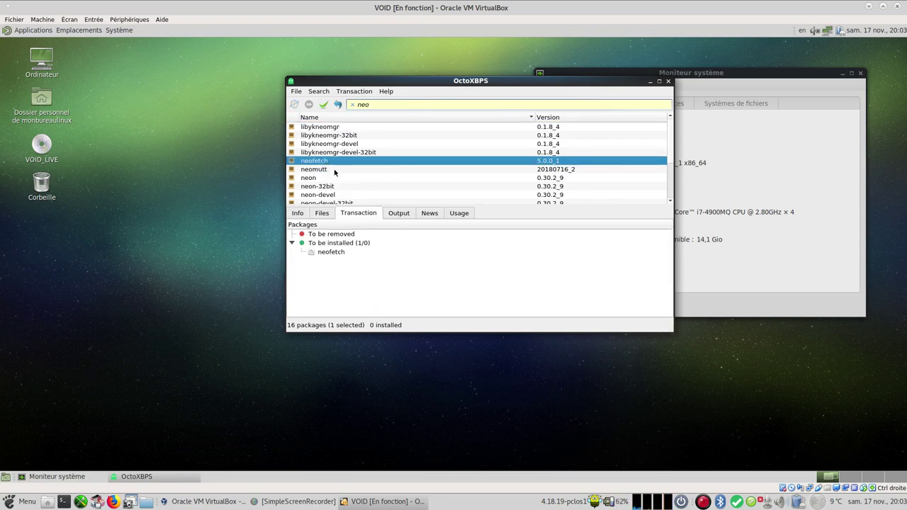
# Step: Commit the neofetch install with the administrator password, then close OctoXBPS
pyautogui.click(323, 105)
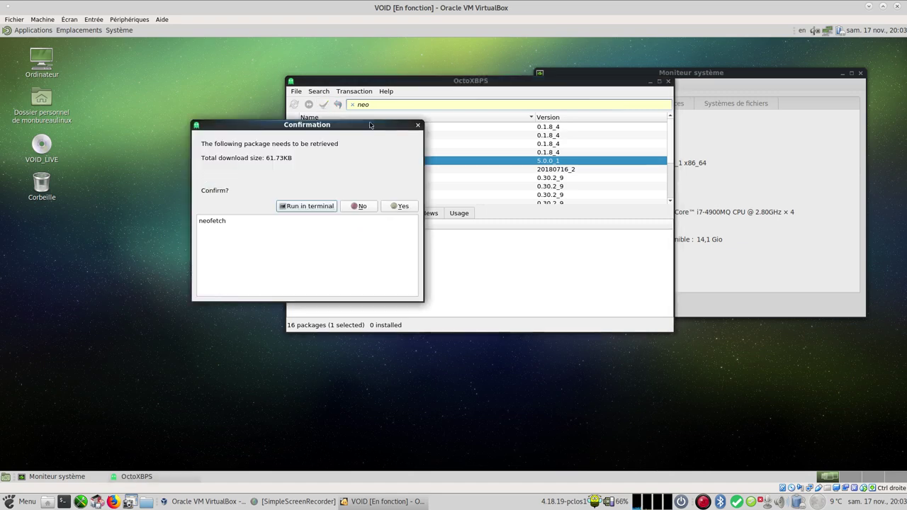
pyautogui.click(394, 206)
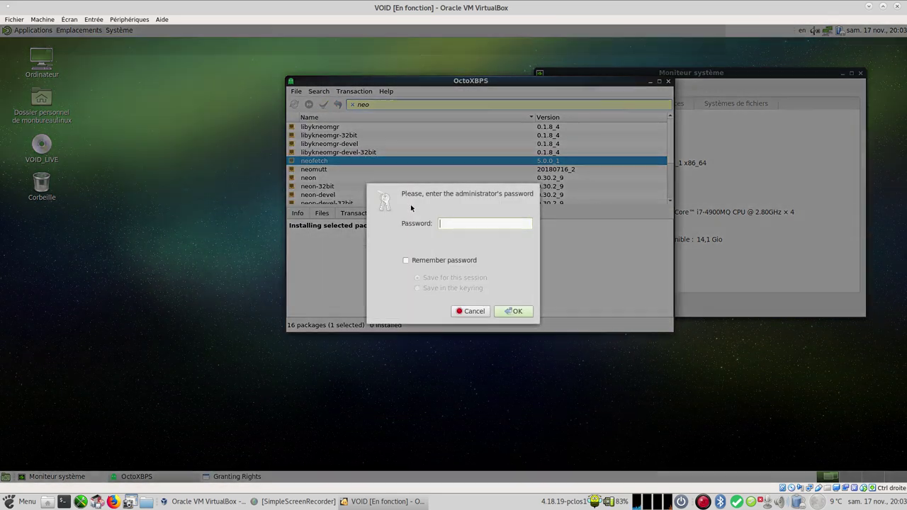
pyautogui.write('voidlinux')
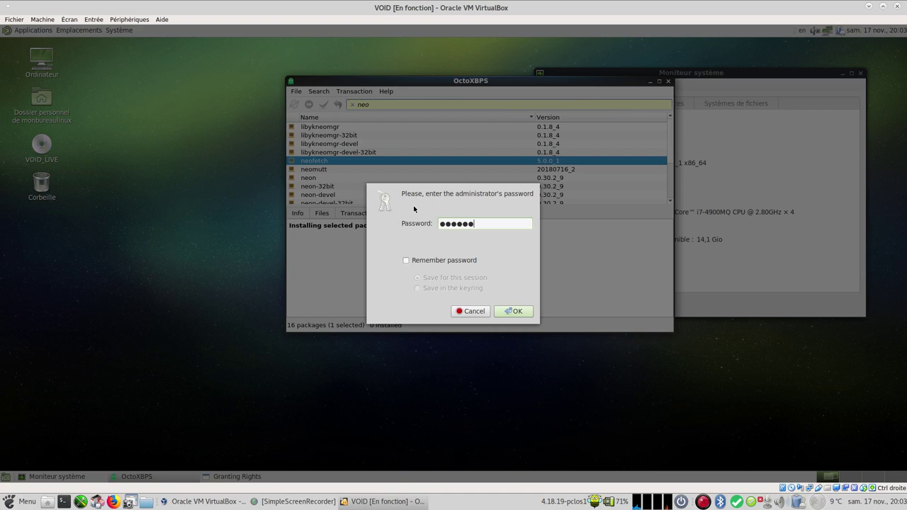
pyautogui.press('Return')
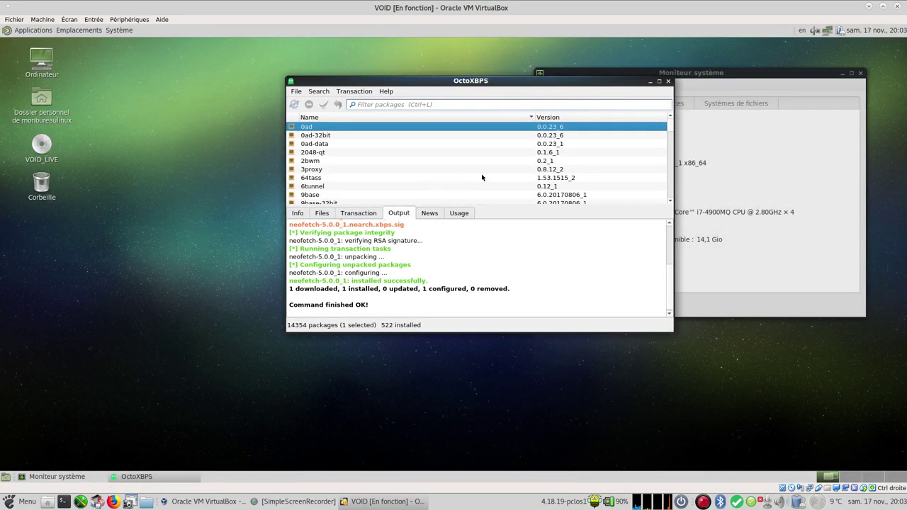
pyautogui.click(668, 81)
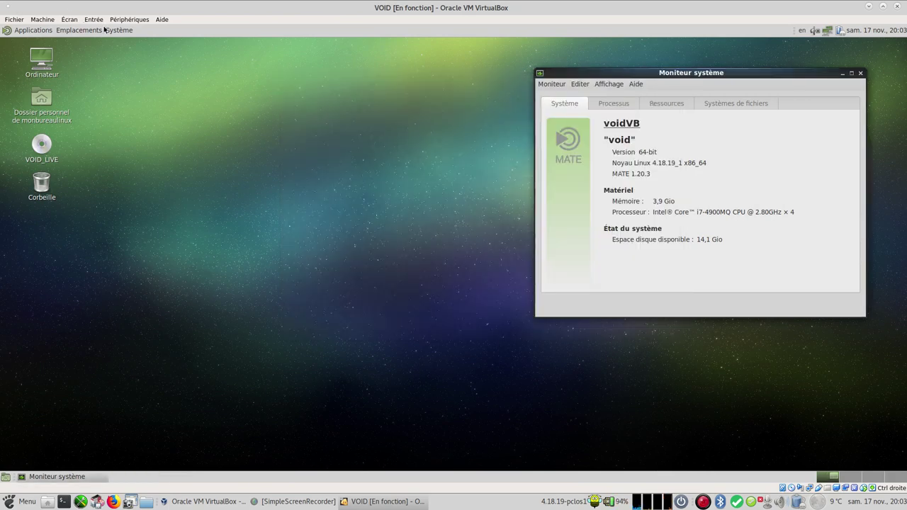
# Step: Run neofetch in a new MATE Terminal, then switch the keyboard layout from en to fr
pyautogui.click(35, 30)
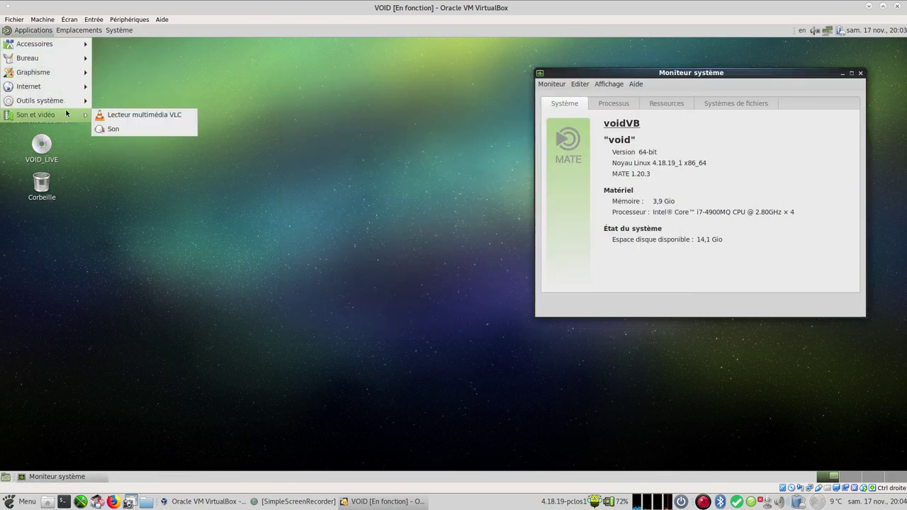
pyautogui.moveTo(71, 100)
pyautogui.click(173, 157)
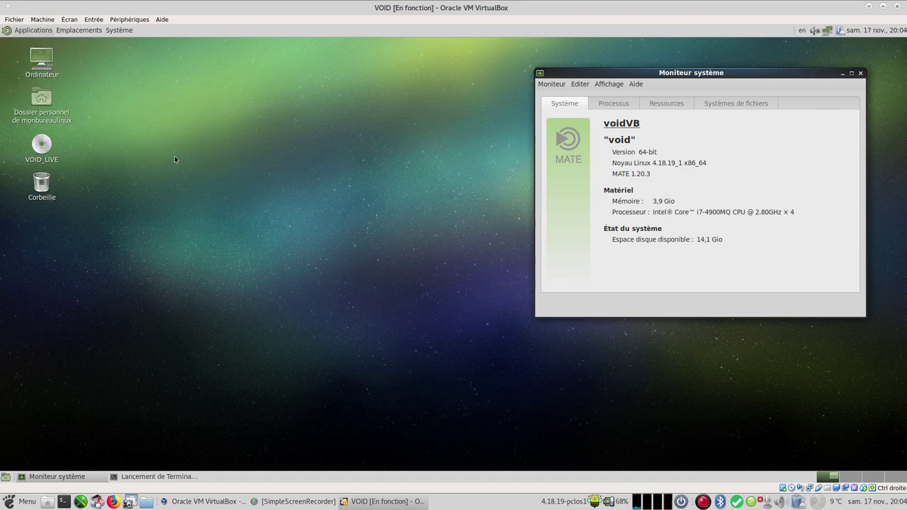
pyautogui.moveTo(376, 153); pyautogui.dragTo(221, 133)
pyautogui.write('neo')
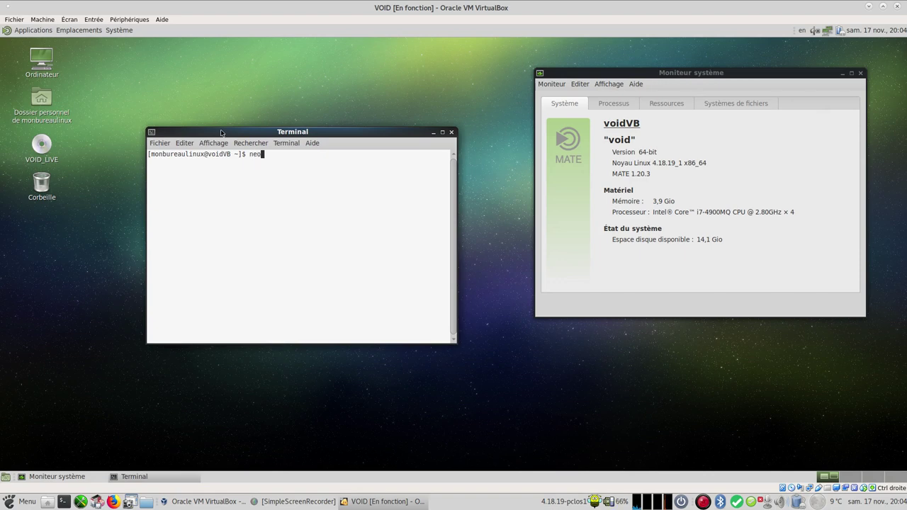
pyautogui.write('fetch')
pyautogui.press('Return')
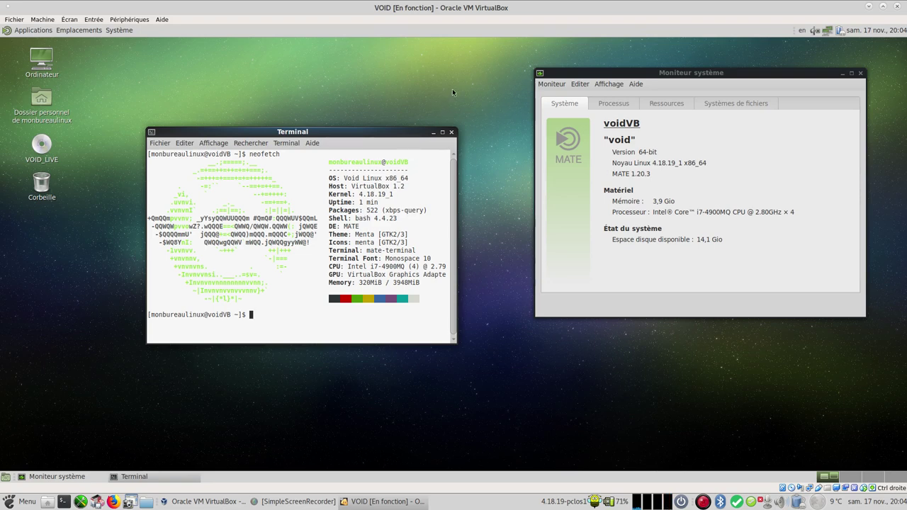
pyautogui.click(802, 30)
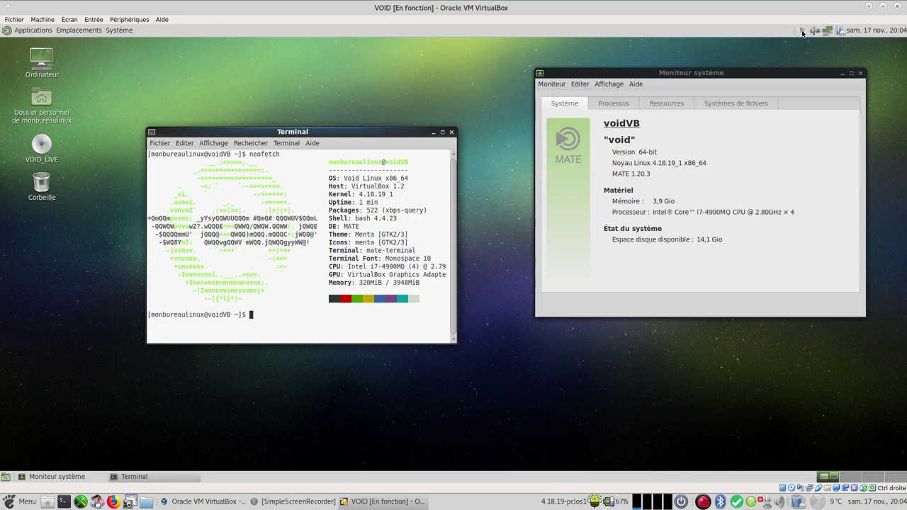